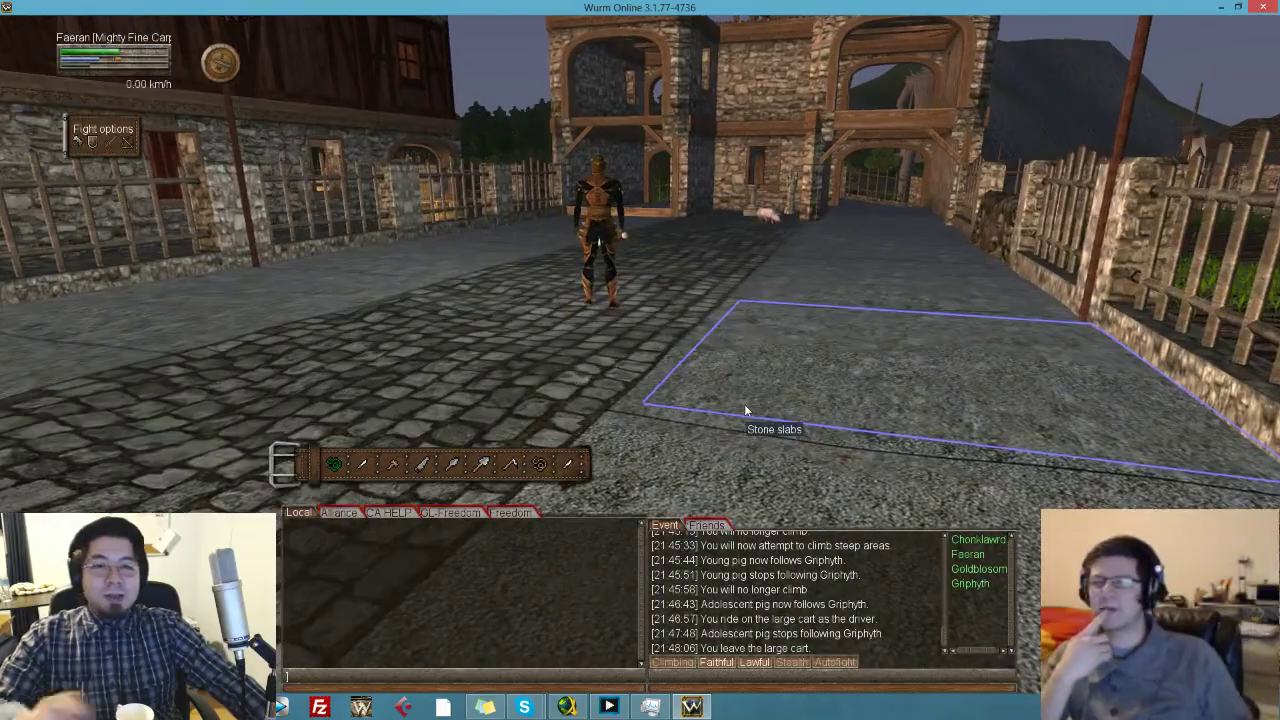
# - Walk the character up the cobbled road towards the pig at the stone building and try a viewing distance
pyautogui.press('w')
pyautogui.moveTo(744, 404); pyautogui.dragTo(875, 404)
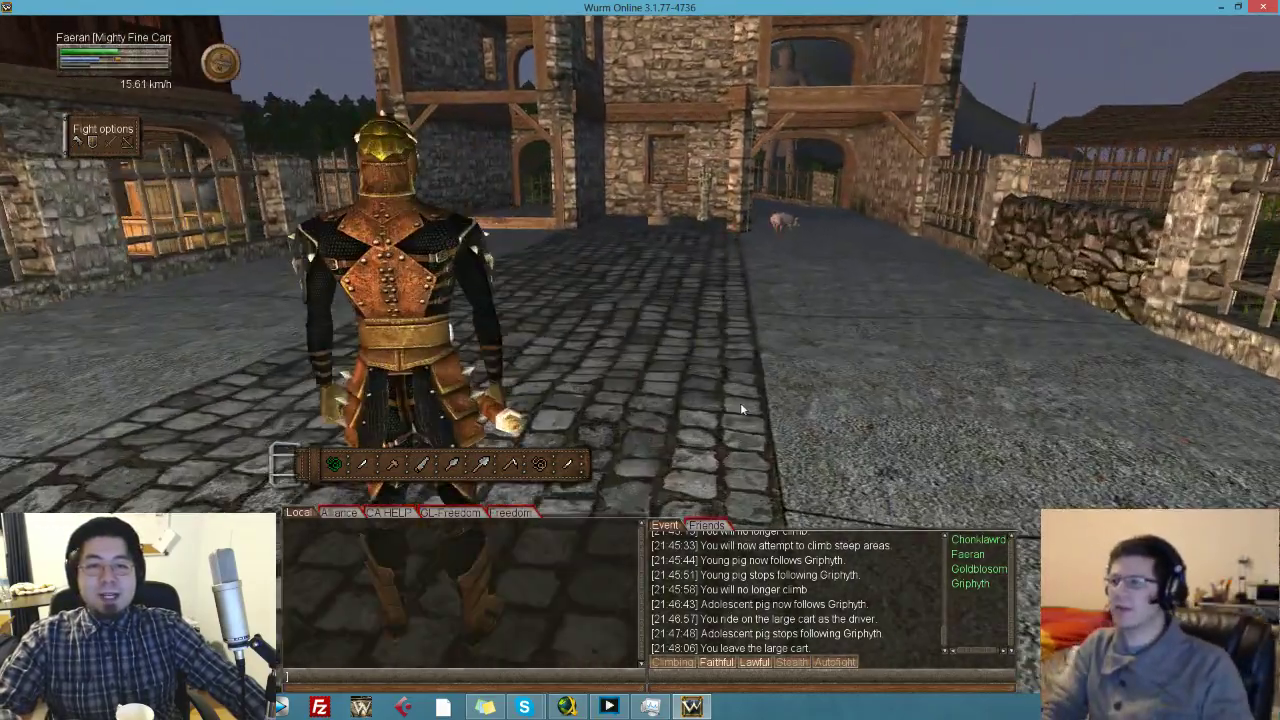
pyautogui.scroll(-5, 774, 393)
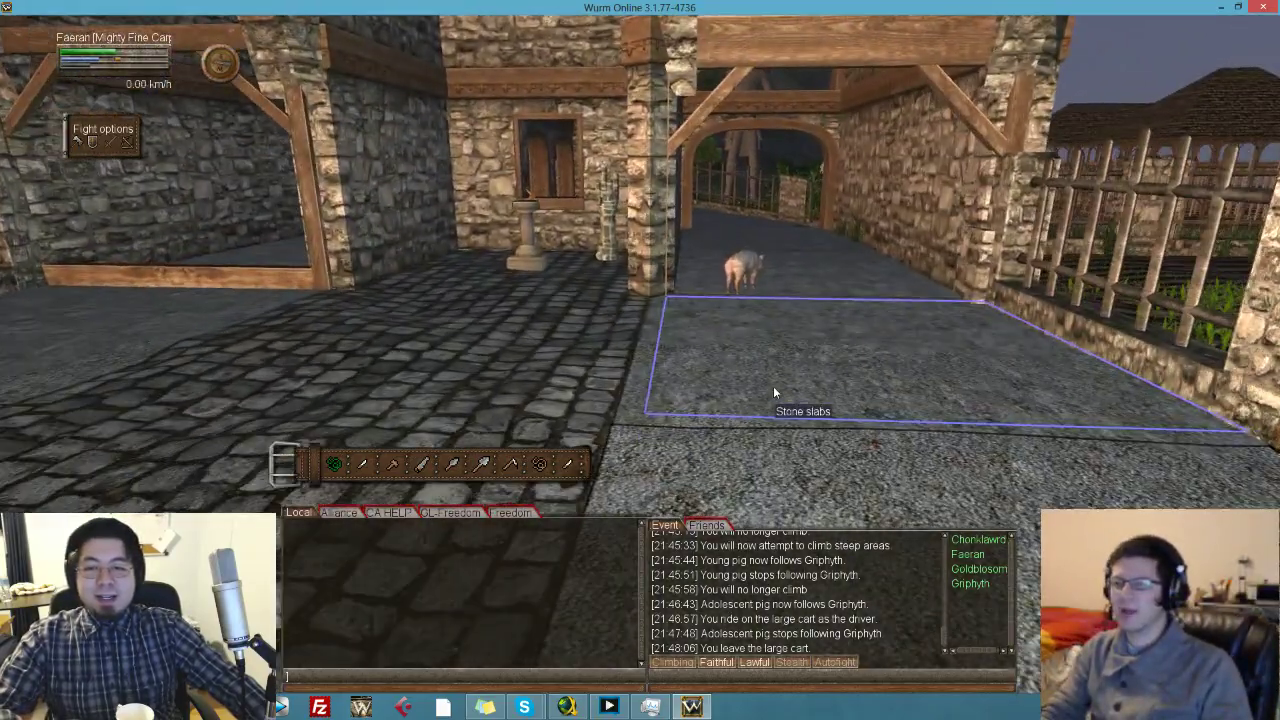
pyautogui.press('s')
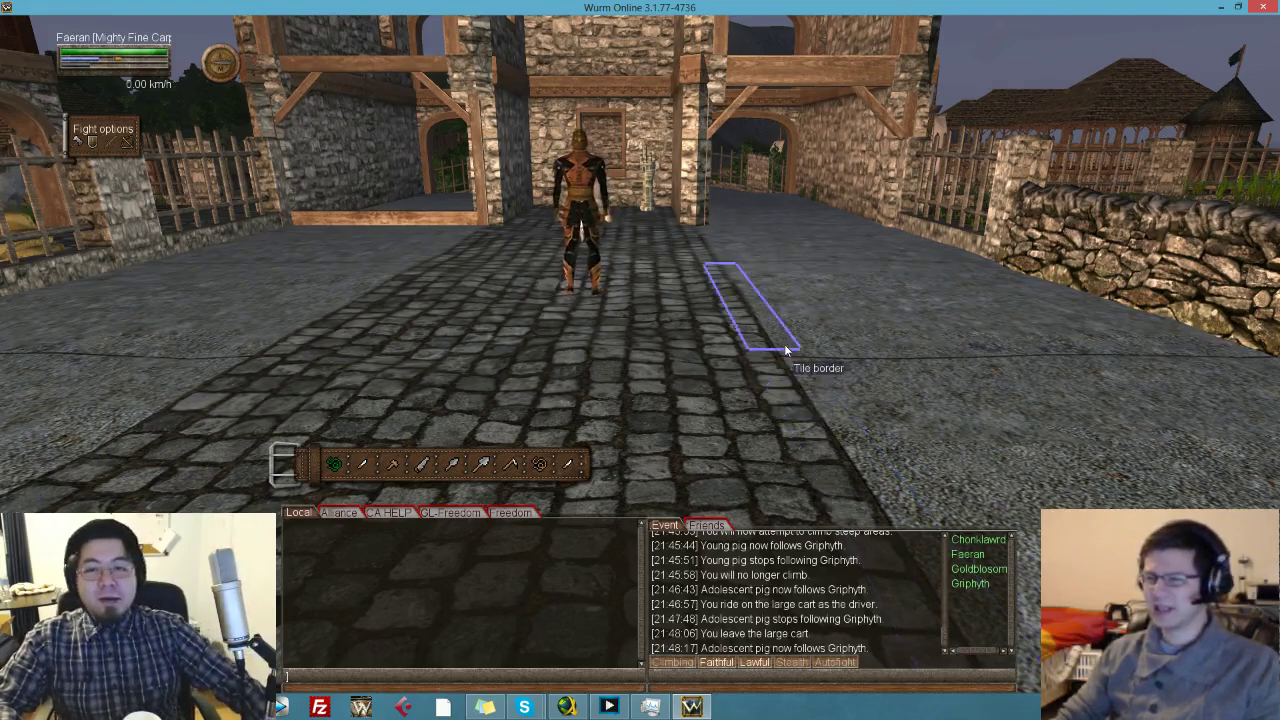
# - Approach the pig on the cobblestones, hide the game interface and centre the pig in view
pyautogui.press('w')
pyautogui.press('w')
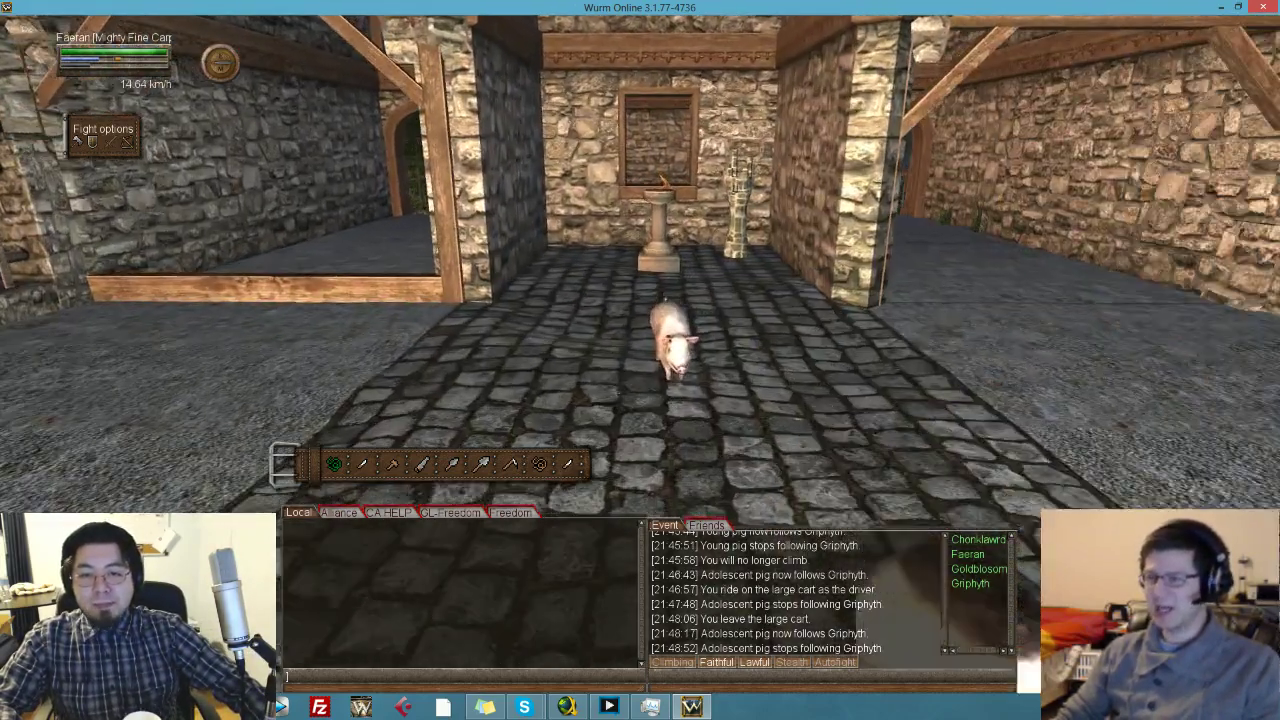
pyautogui.press('F10')
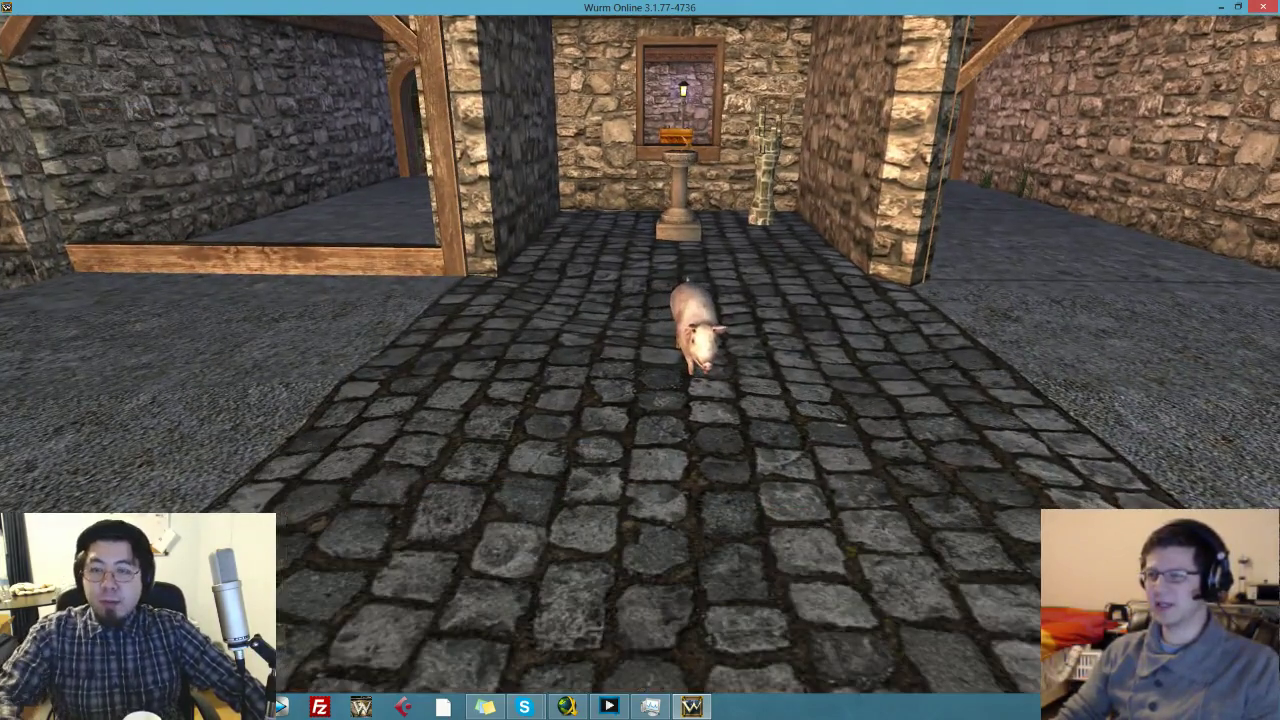
pyautogui.moveTo(660, 400); pyautogui.dragTo(678, 370)
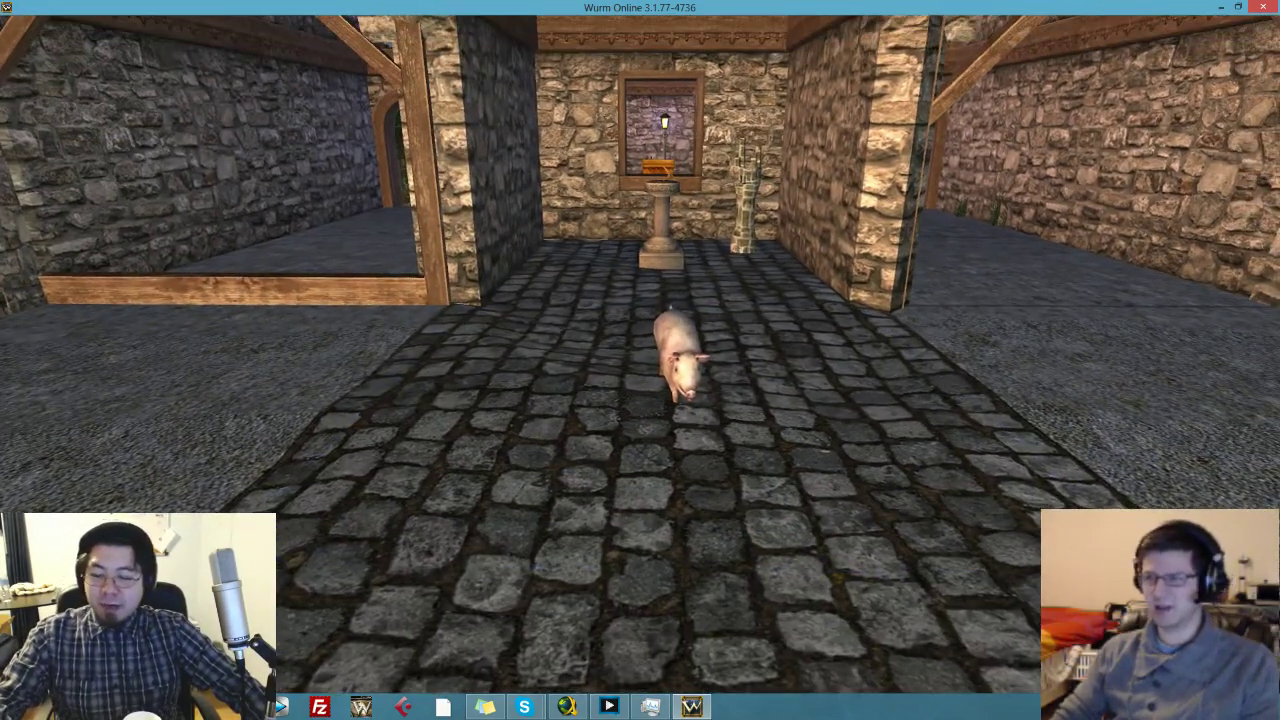
# - Close the game, move the browser window aside, log back in from the Wurm launcher and maximize the game window
pyautogui.hotkey('alt', 'F4')
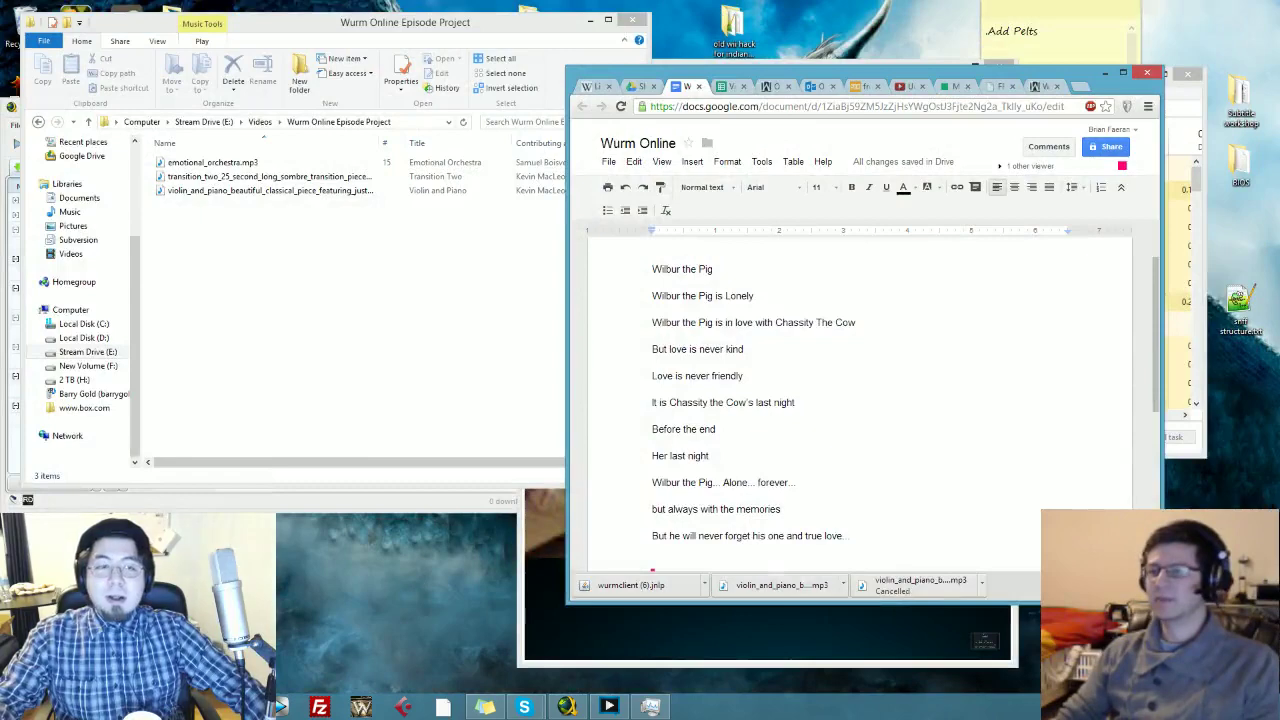
pyautogui.moveTo(538, 657)
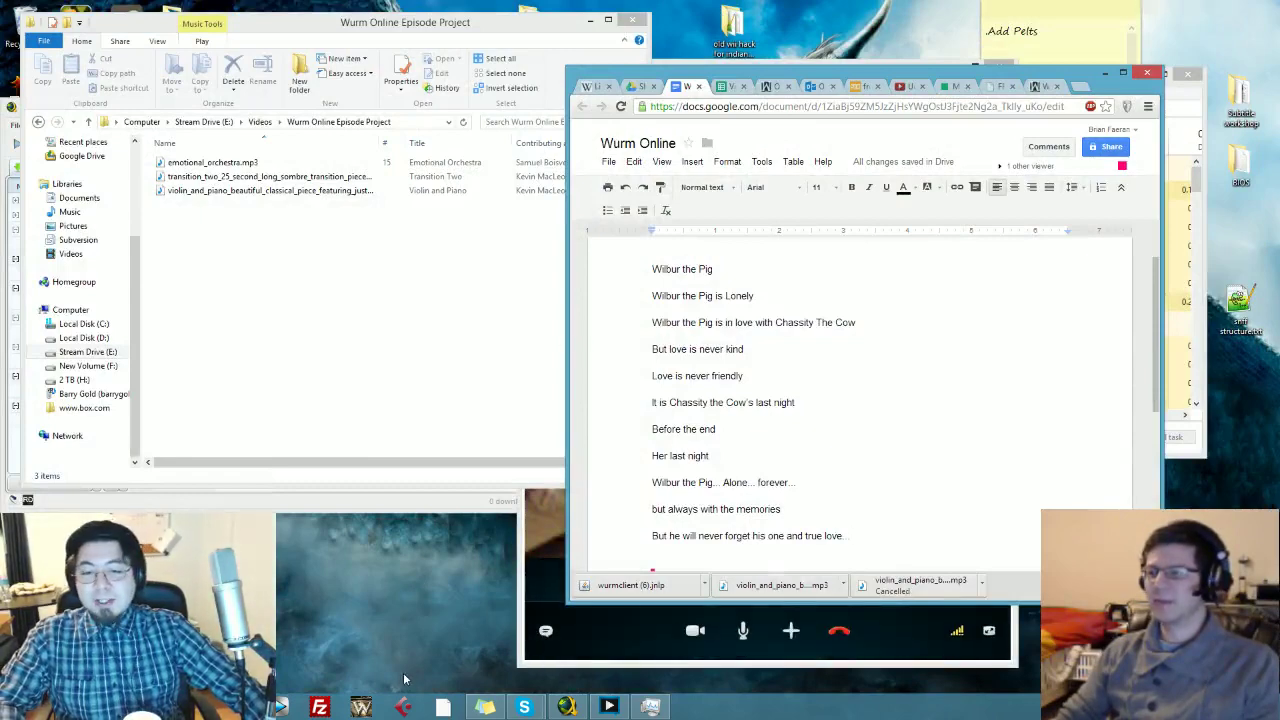
pyautogui.moveTo(888, 75); pyautogui.dragTo(1279, 95)
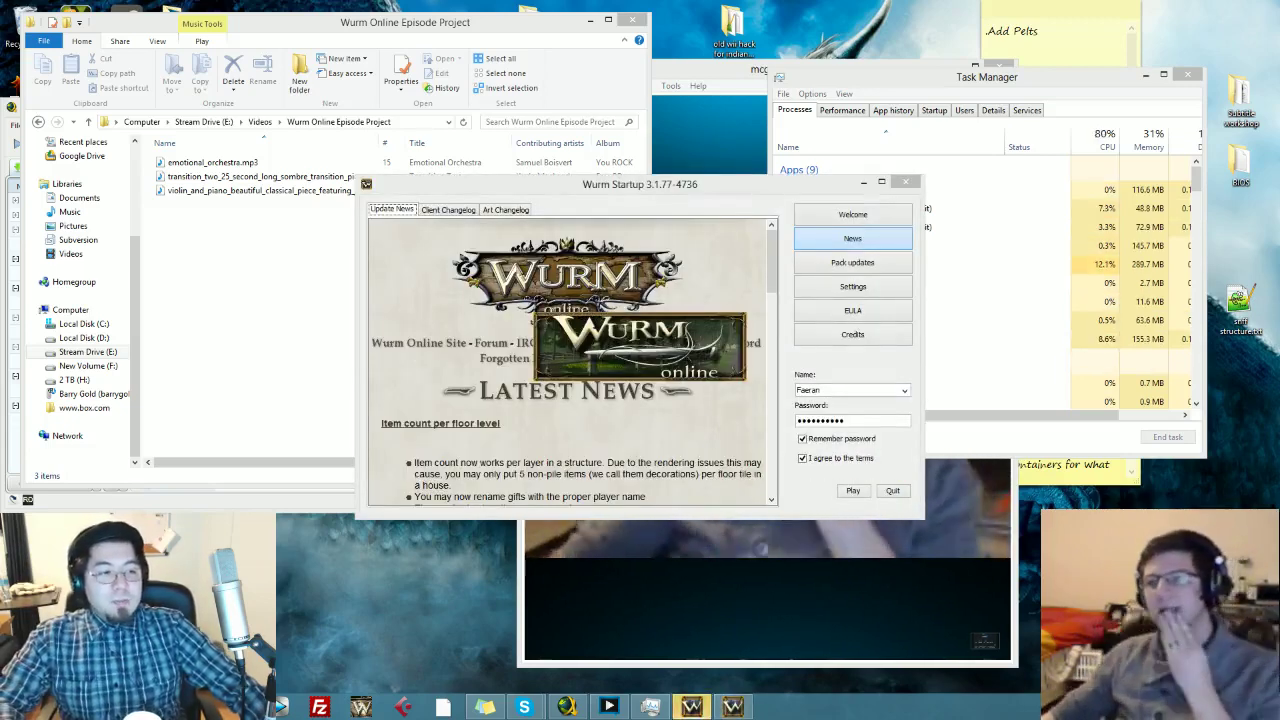
pyautogui.click(636, 185)
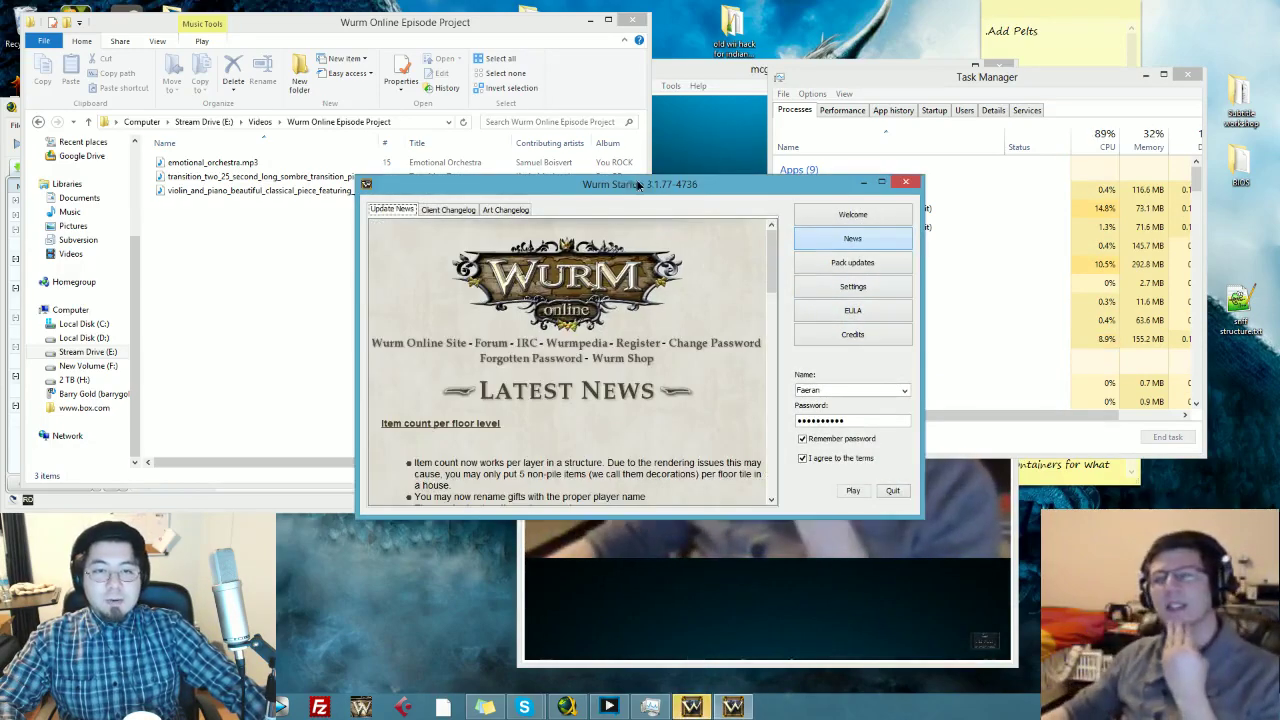
pyautogui.click(853, 490)
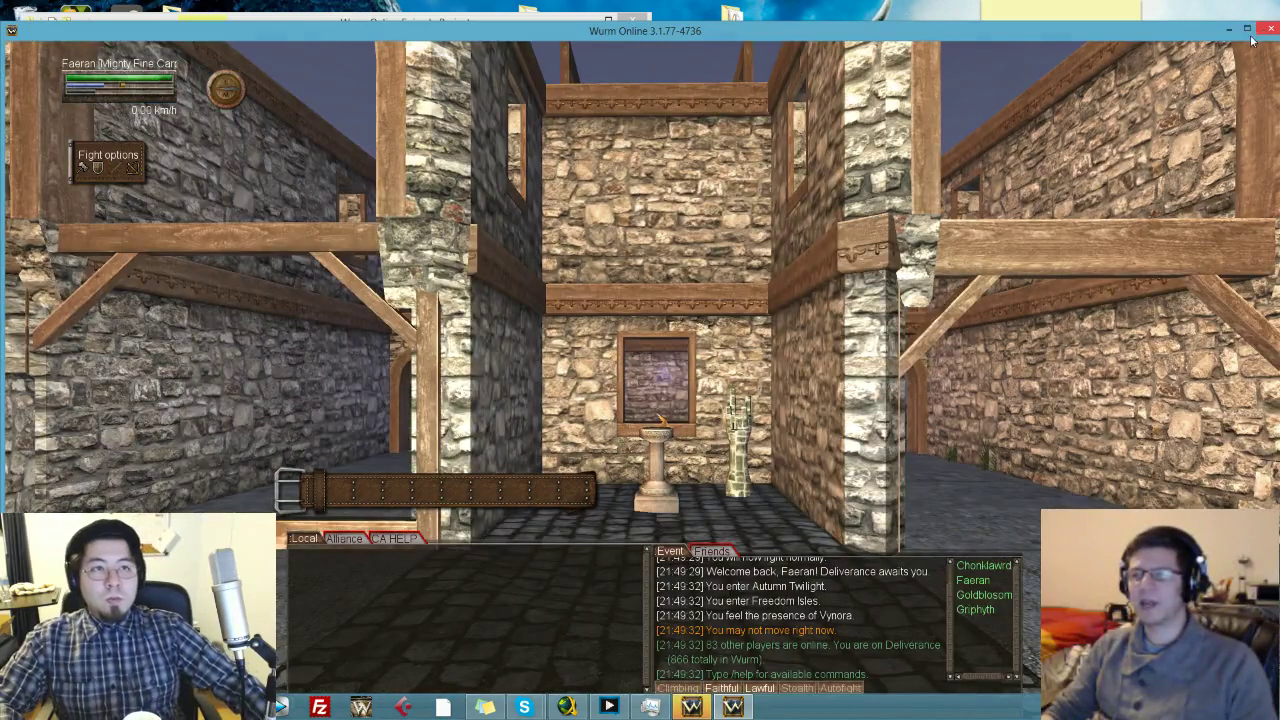
pyautogui.click(1248, 34)
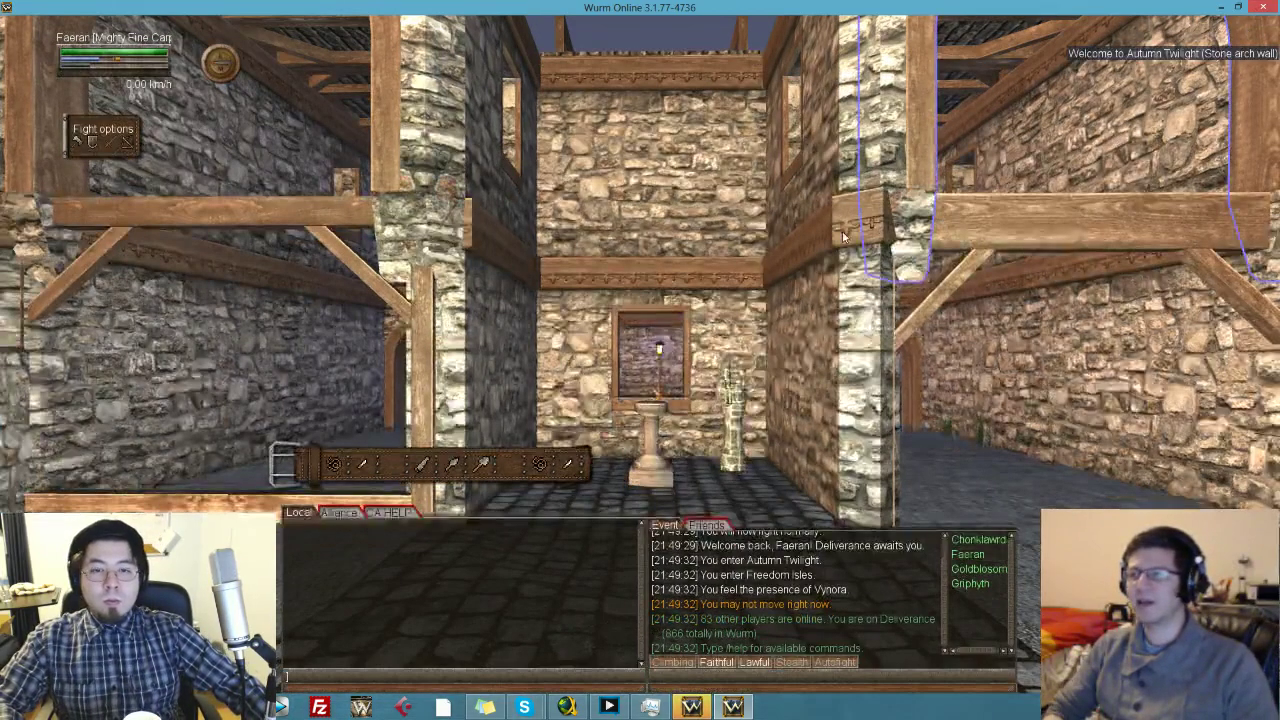
# - Turn away from the stone building and look along the road and the fenced livestock pens
pyautogui.moveTo(738, 326); pyautogui.dragTo(236, 390)
pyautogui.press('s')
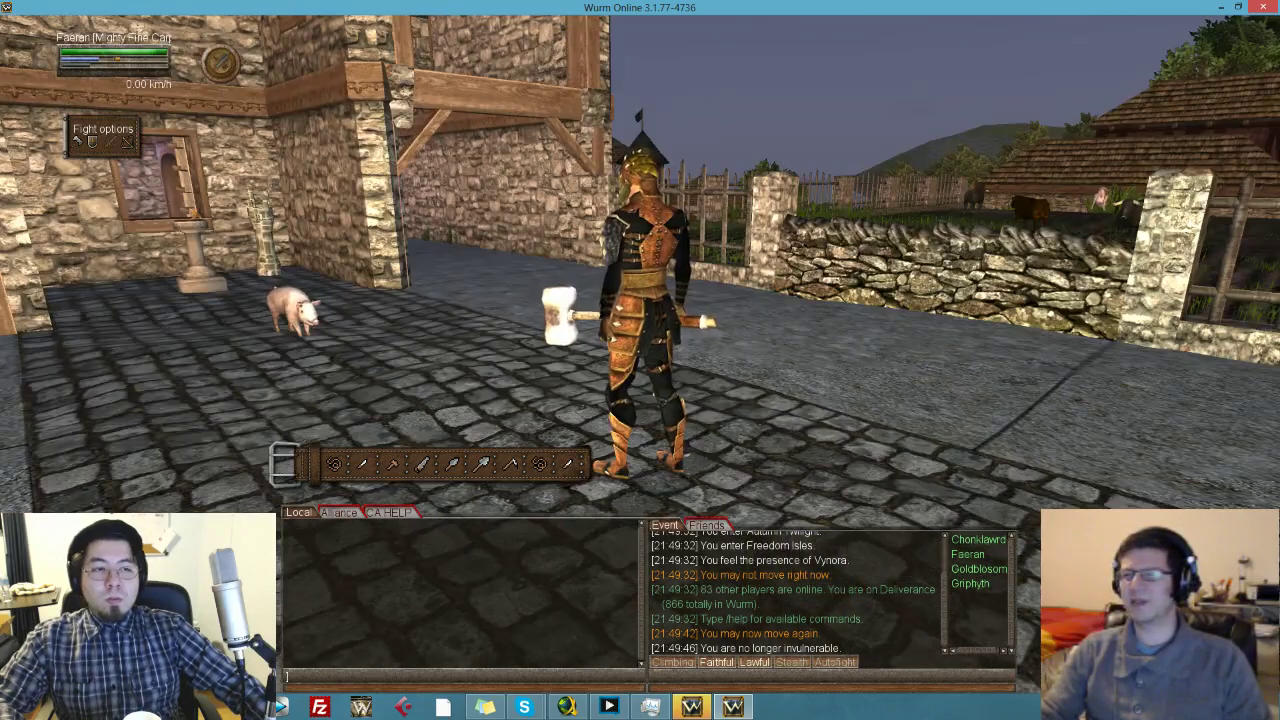
pyautogui.press('w')
pyautogui.press('a')
pyautogui.moveTo(236, 390); pyautogui.dragTo(600, 368)
pyautogui.press('w')
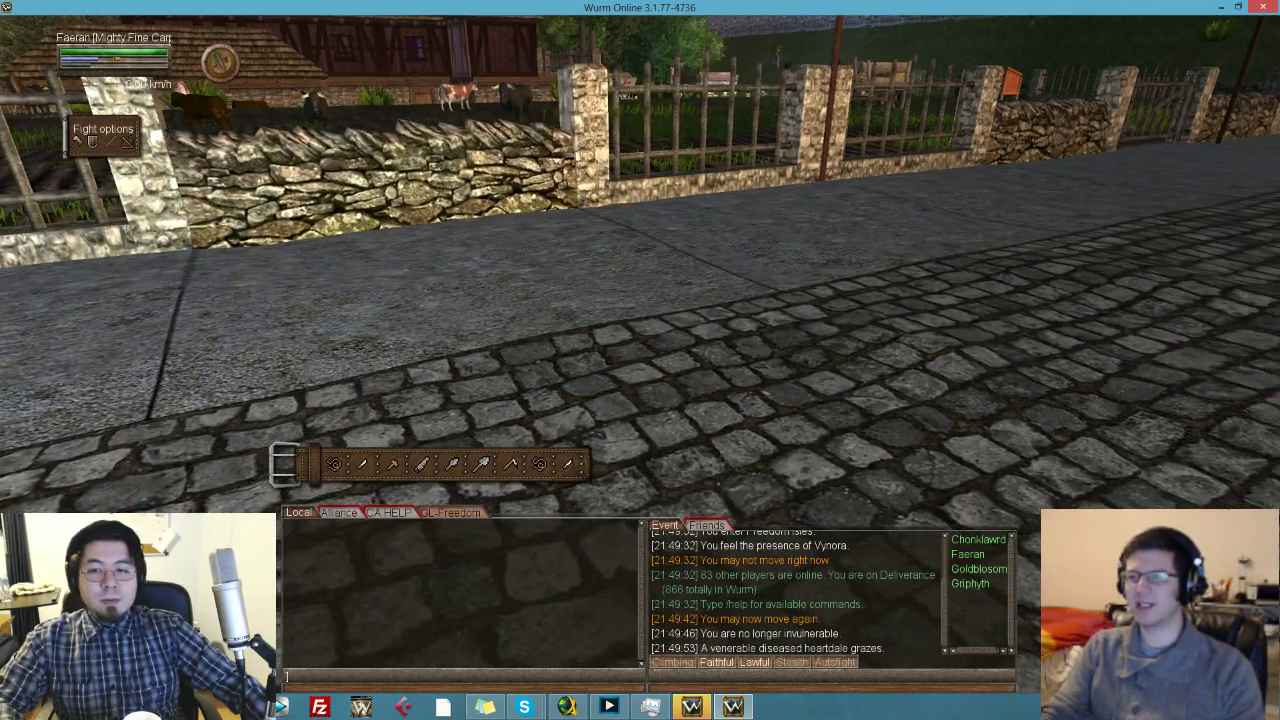
# - Back away from the pig and survey the stone fence and the cobbled road leading to the tunnel
pyautogui.press('w')
pyautogui.press('s')
pyautogui.press('s')
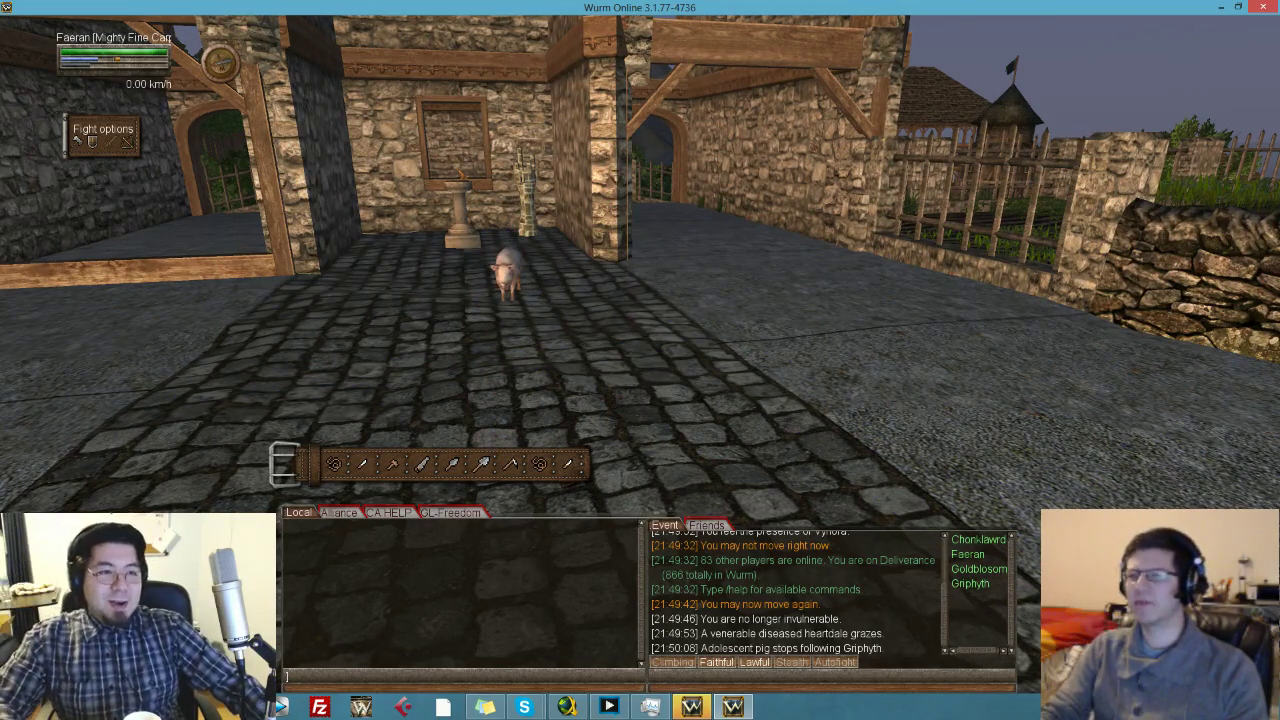
pyautogui.press('w')
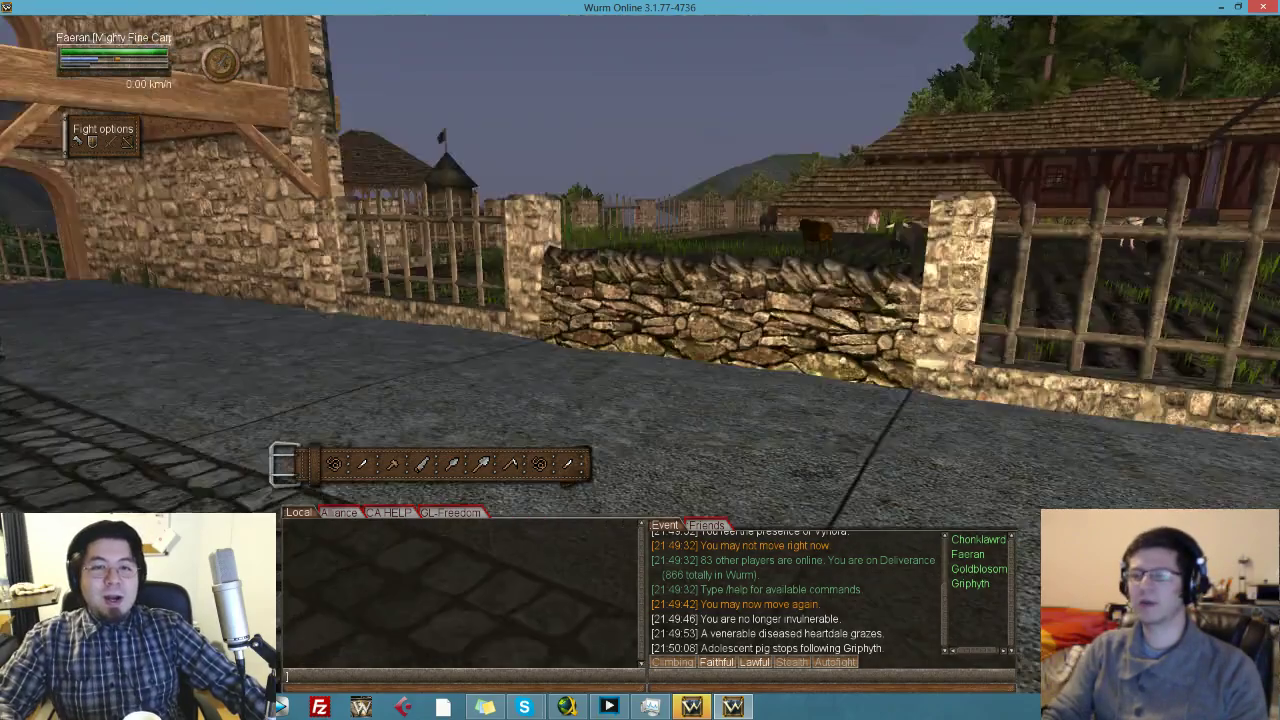
pyautogui.press('w')
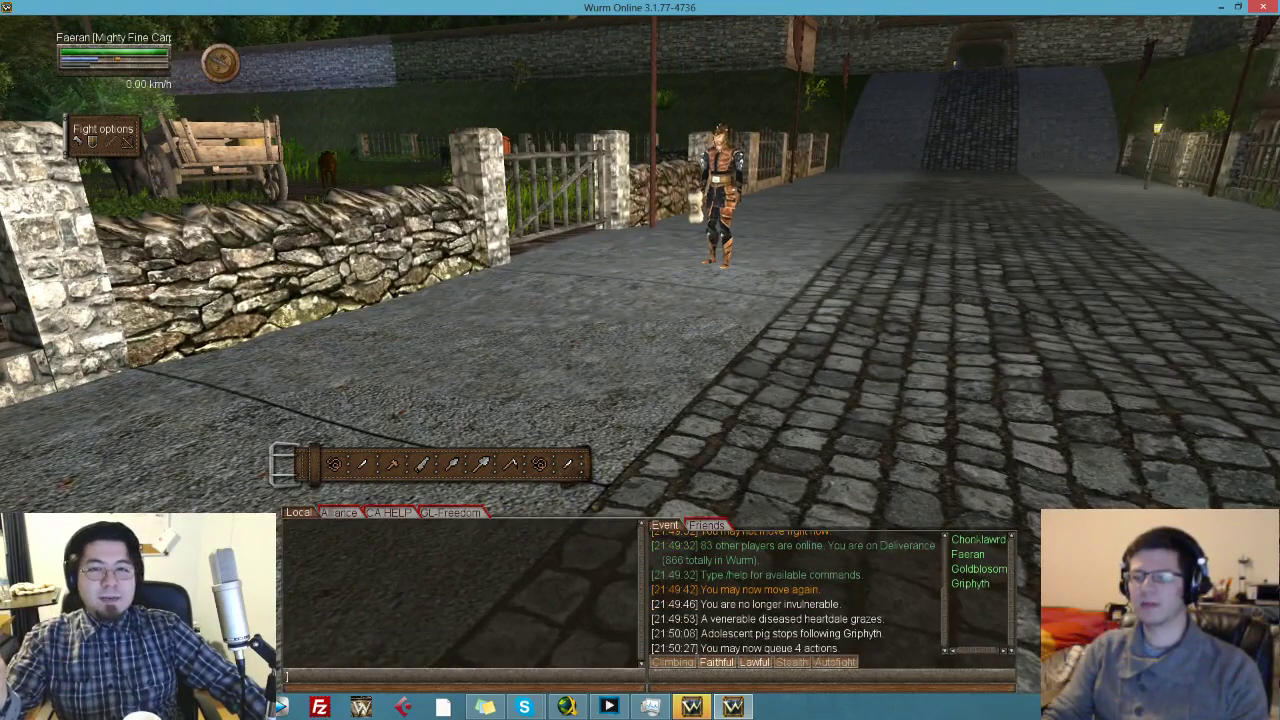
# - Return to the pig and frame it on the cobblestones in front of the stone pedestal
pyautogui.press('w')
pyautogui.press('w')
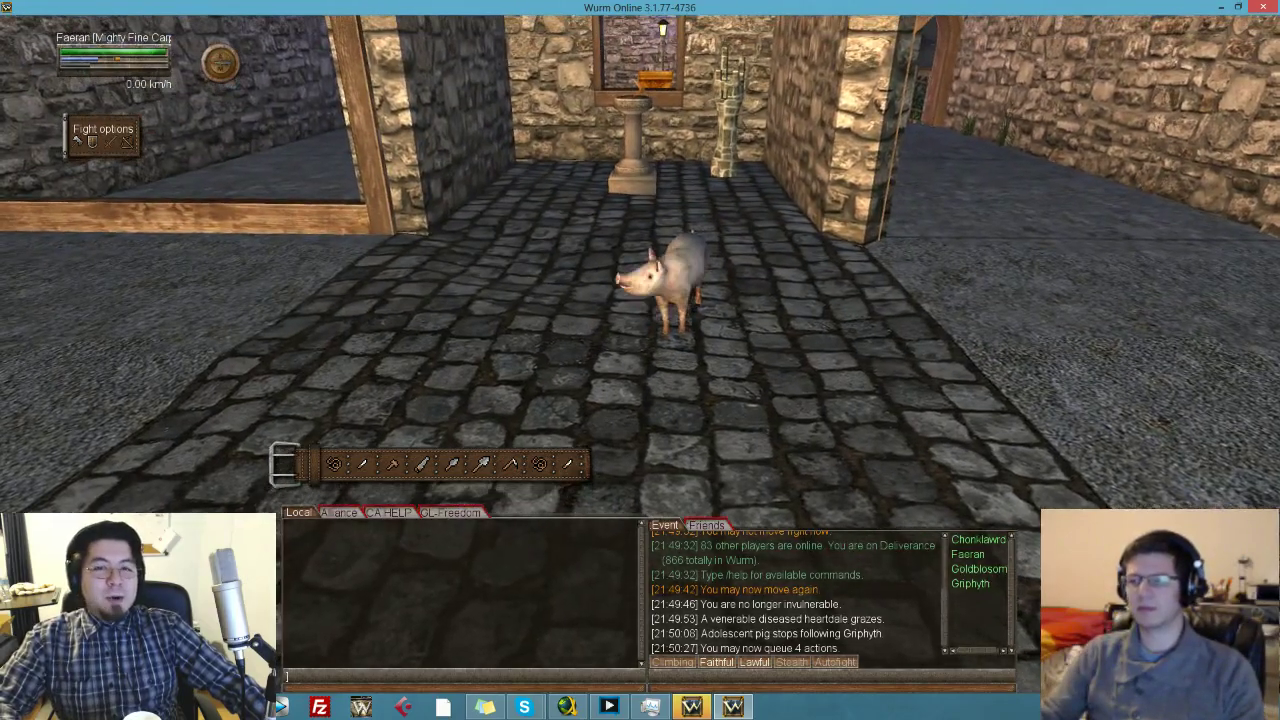
pyautogui.press('w')
pyautogui.moveTo(759, 448); pyautogui.dragTo(759, 396)
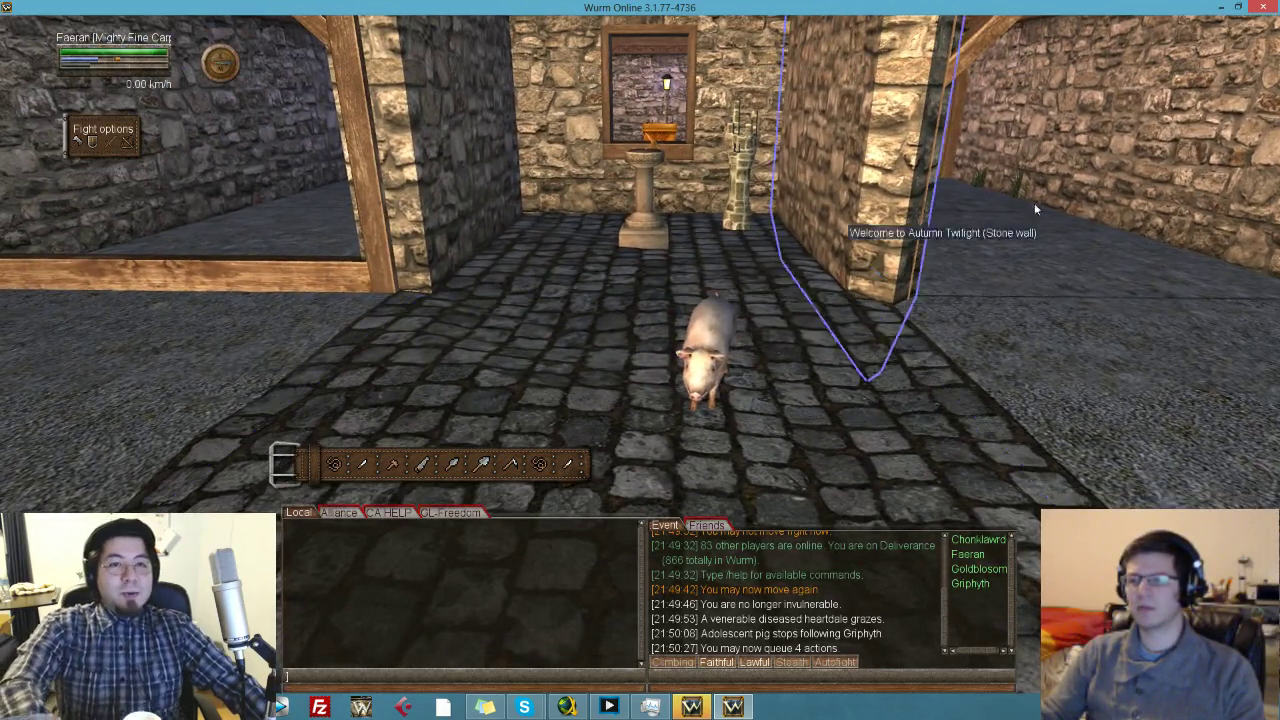
pyautogui.rightClick(793, 415)
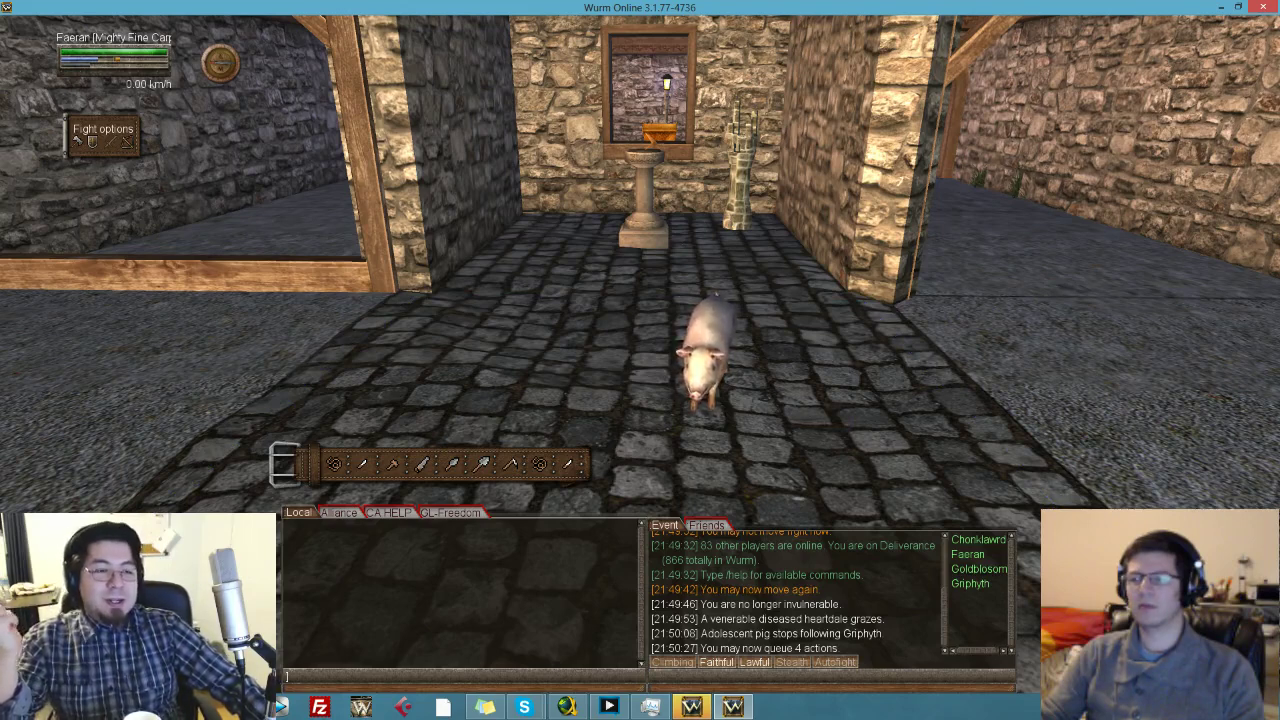
# - Raise the view so the pig sits low in the frame, and hide the game interface
pyautogui.press('w')
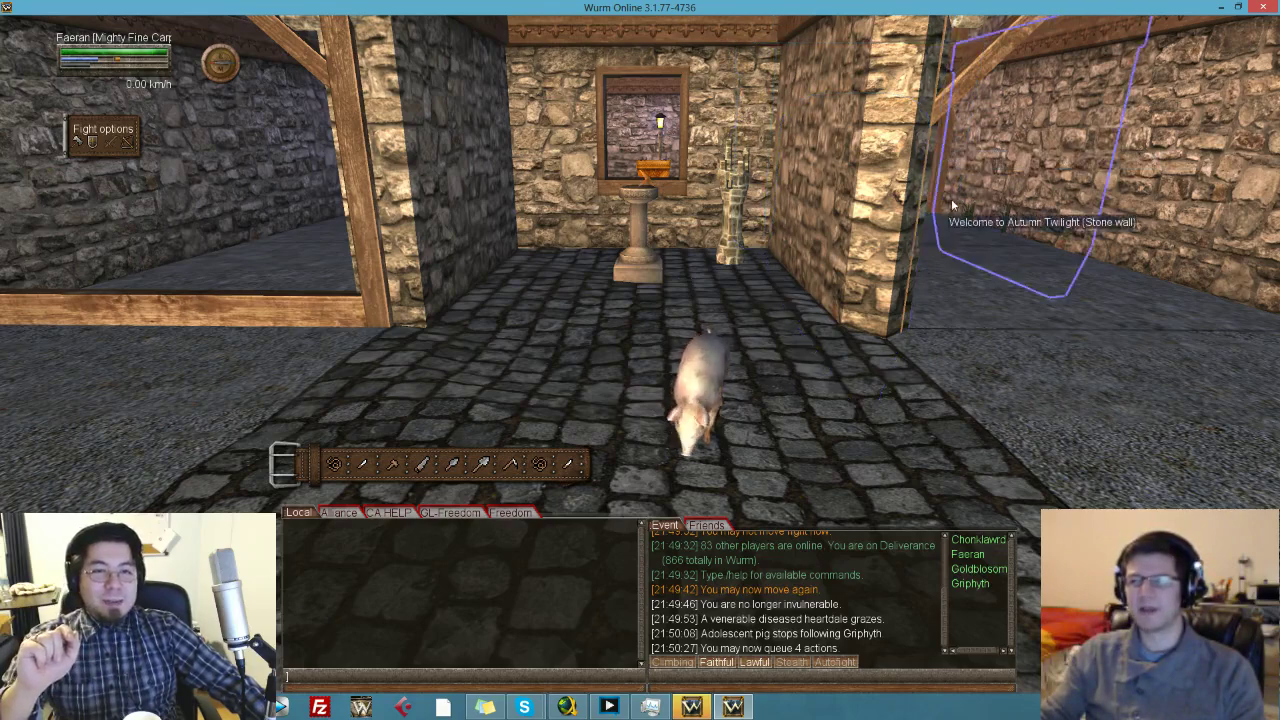
pyautogui.moveTo(850, 345); pyautogui.dragTo(834, 281)
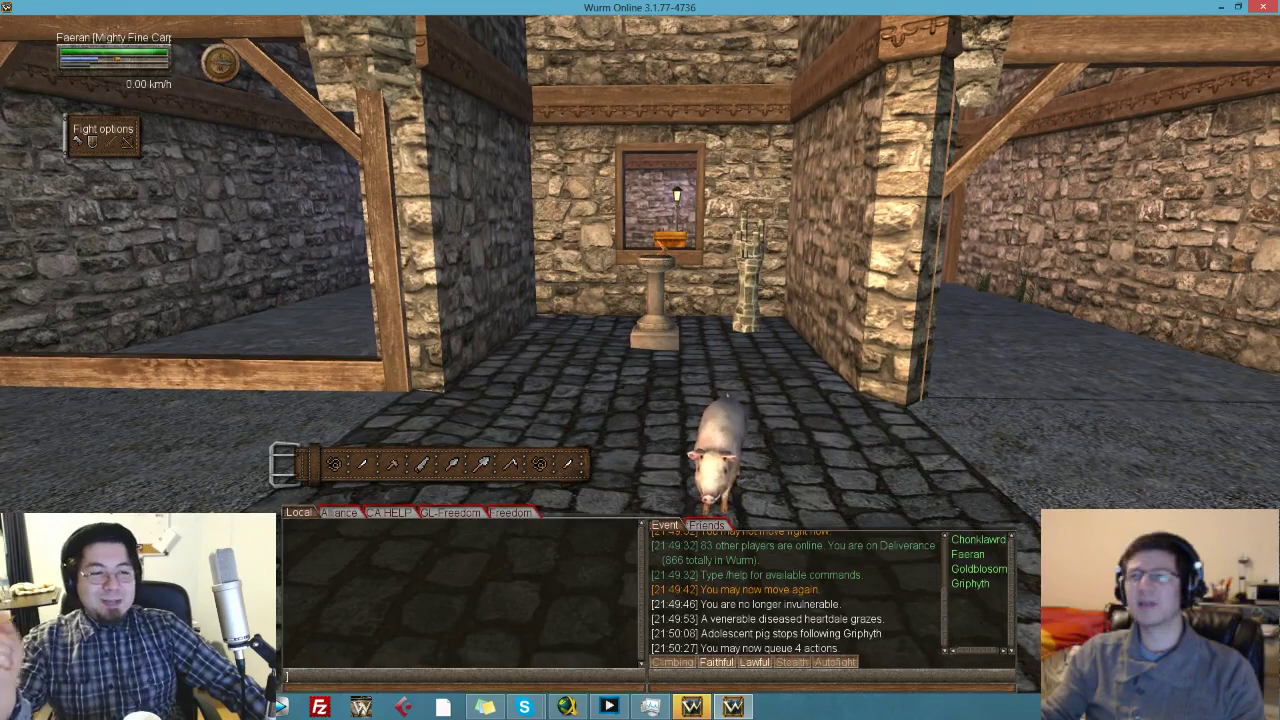
pyautogui.press('Home')
pyautogui.moveTo(834, 281)
pyautogui.mouseDown()
pyautogui.moveTo(846, 264)
pyautogui.moveTo(851, 289)
pyautogui.mouseUp()
pyautogui.press('w')
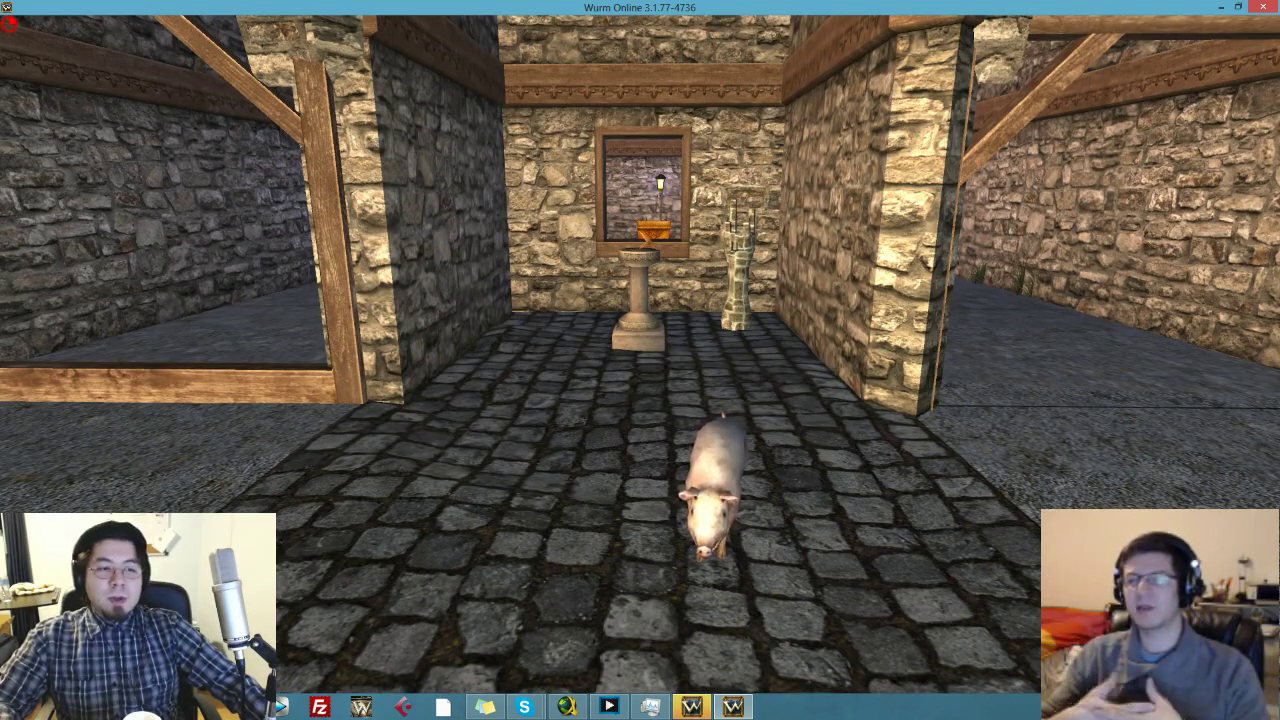
# - Walk backwards down the cobbled road in a long pull-back from the pig, keeping the stone building centred
pyautogui.press('s')
pyautogui.press('s')
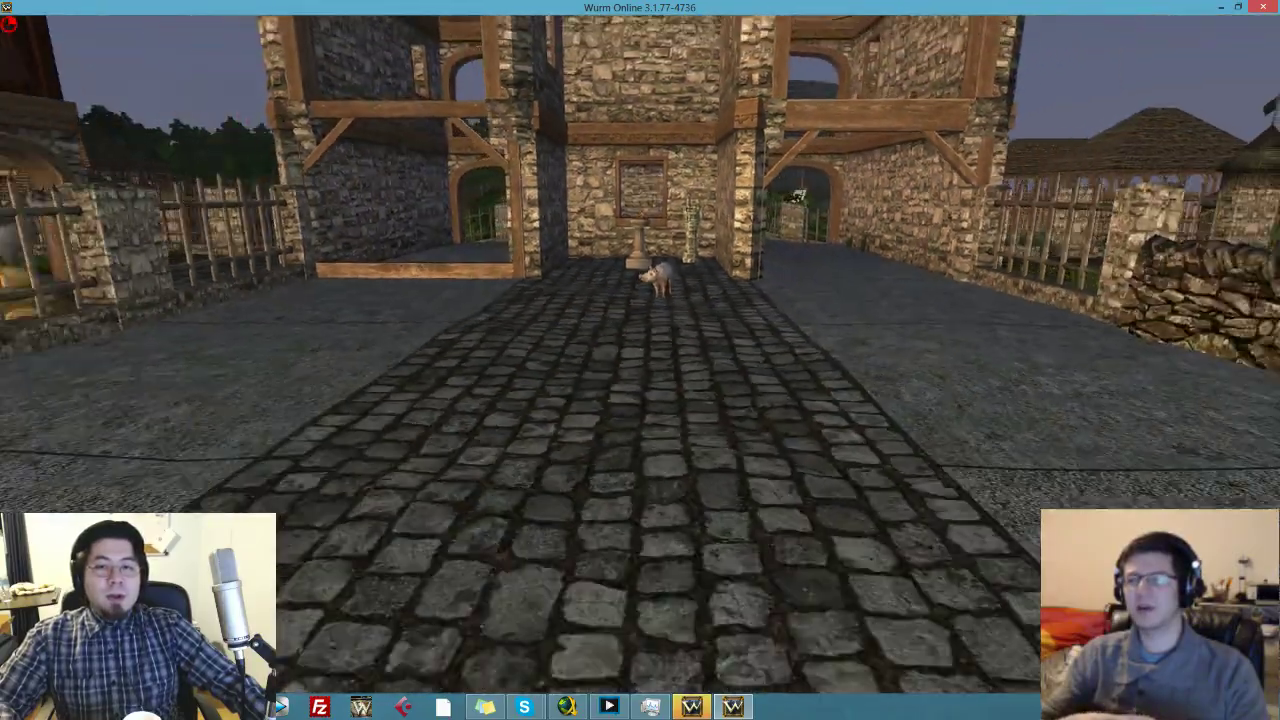
pyautogui.press('s')
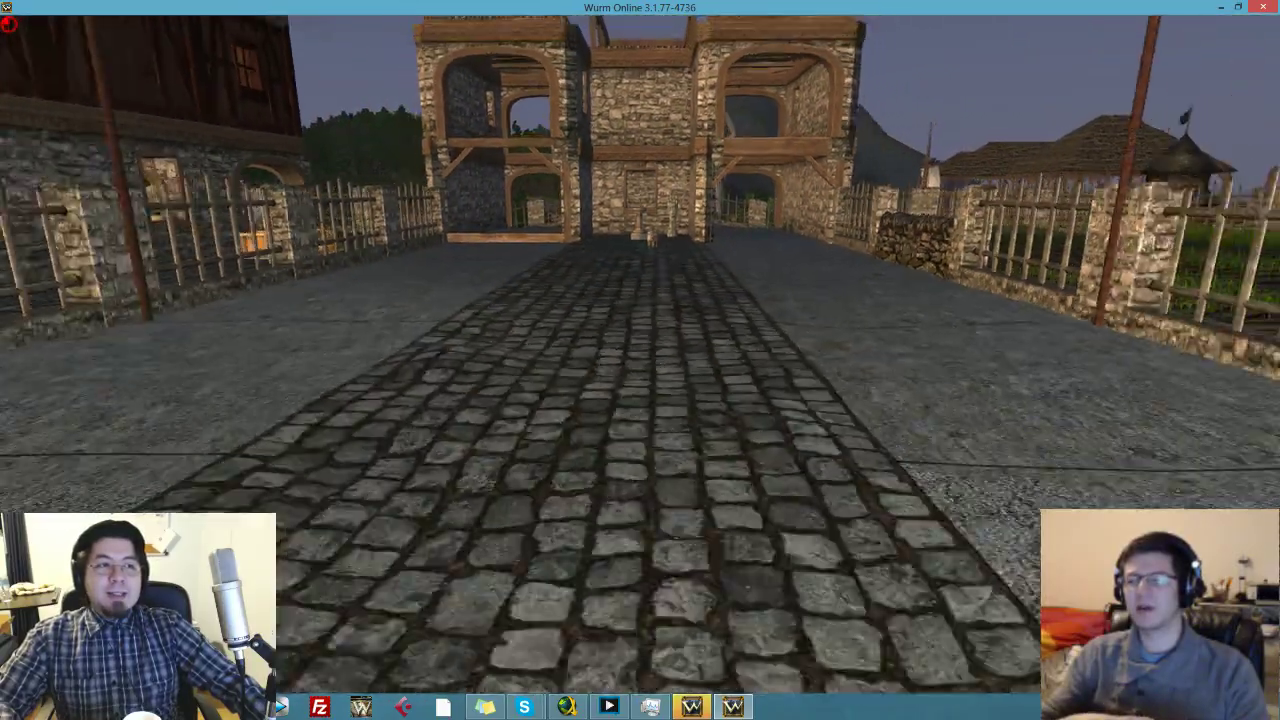
pyautogui.press('s')
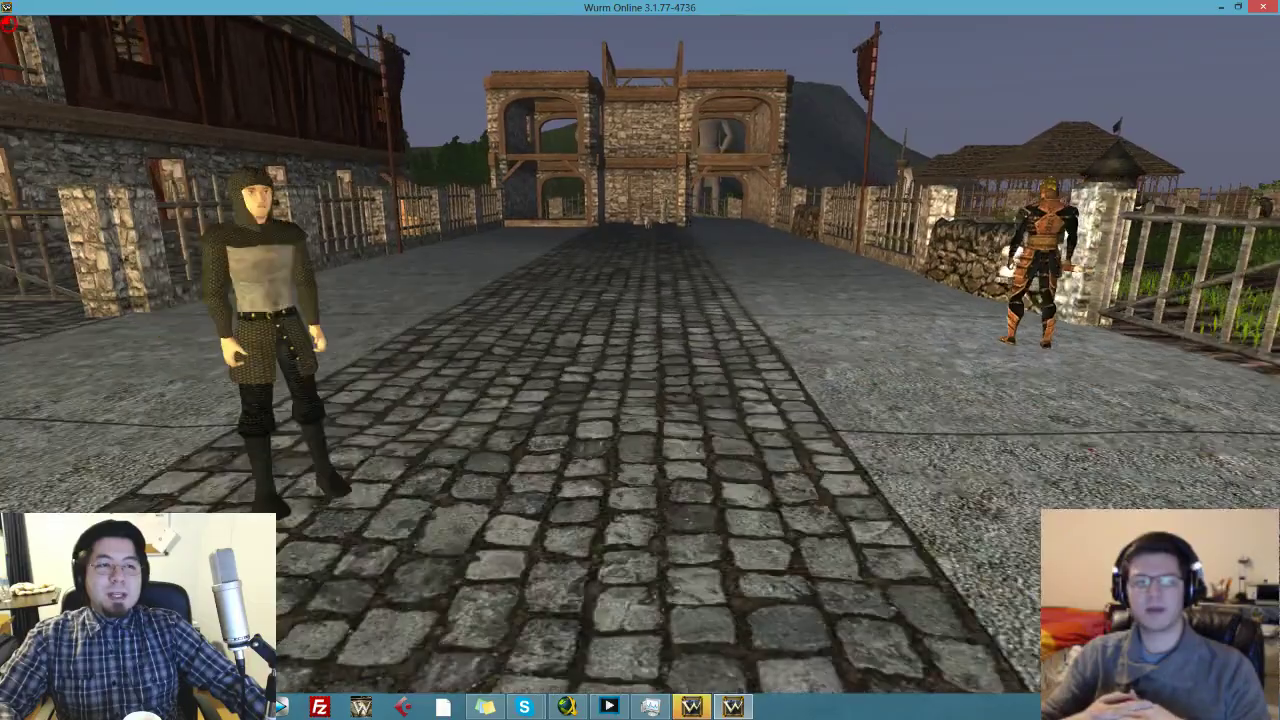
pyautogui.press('s')
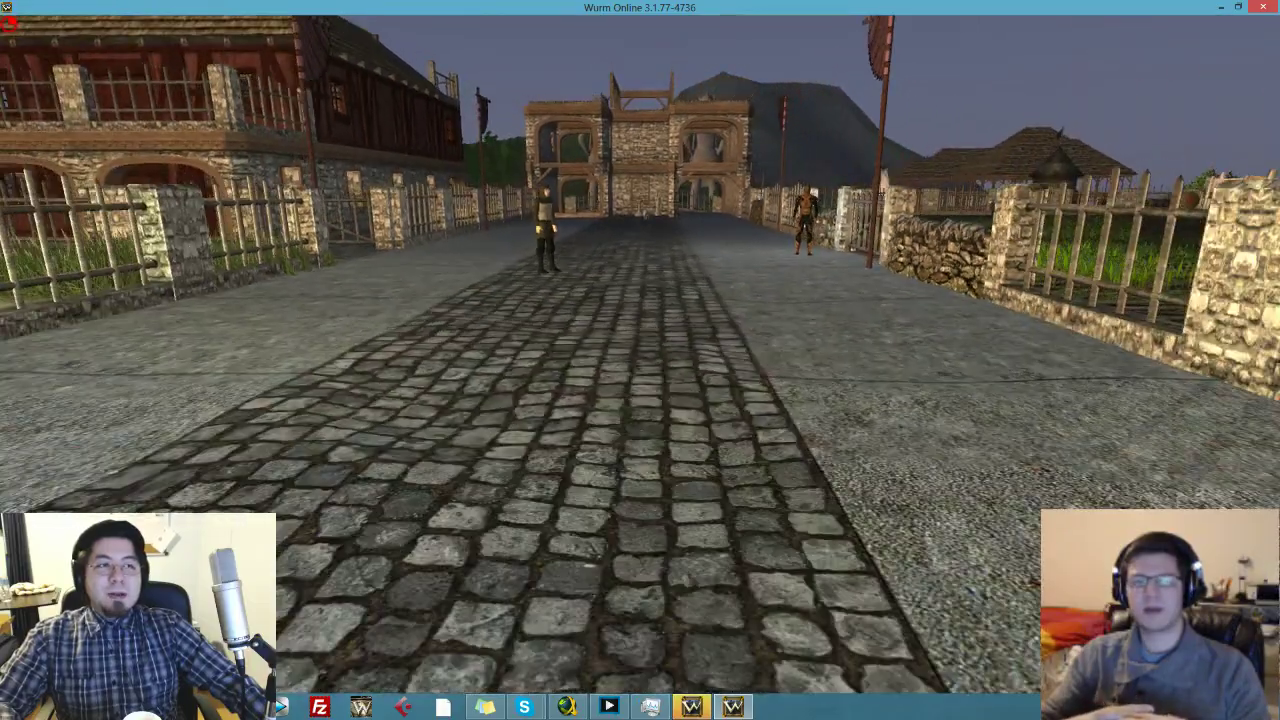
pyautogui.press('s')
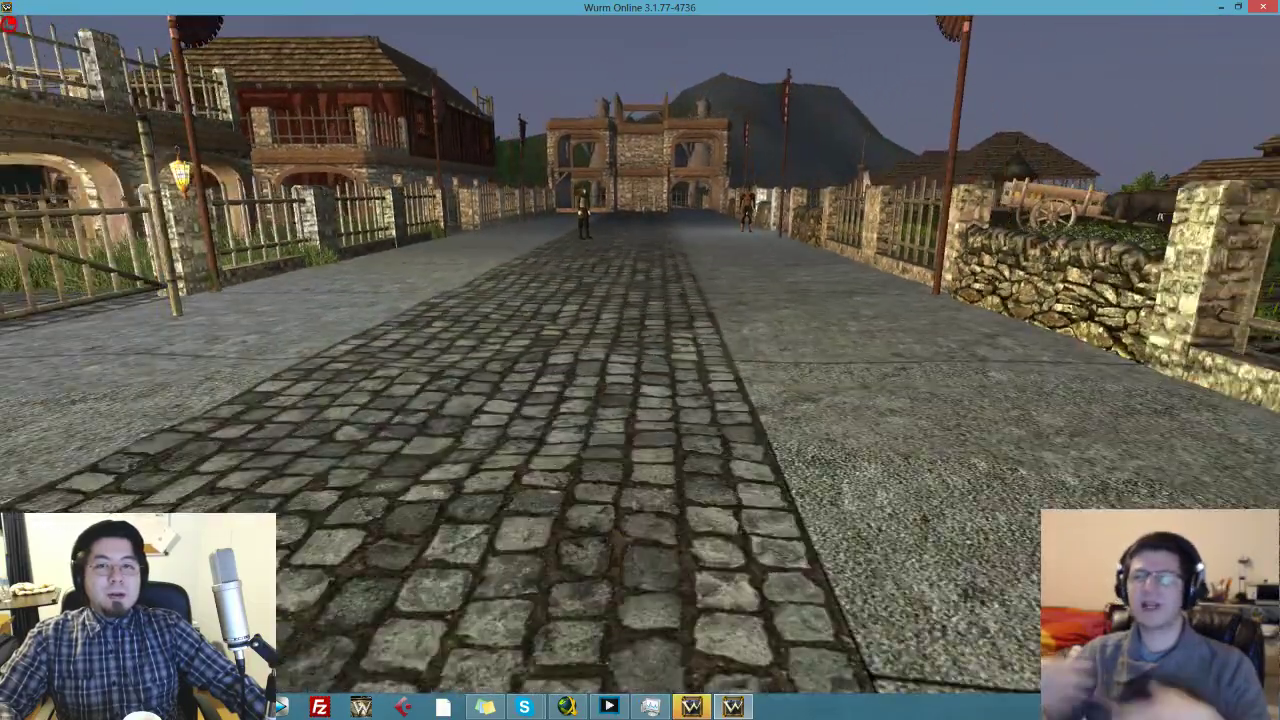
pyautogui.press('s')
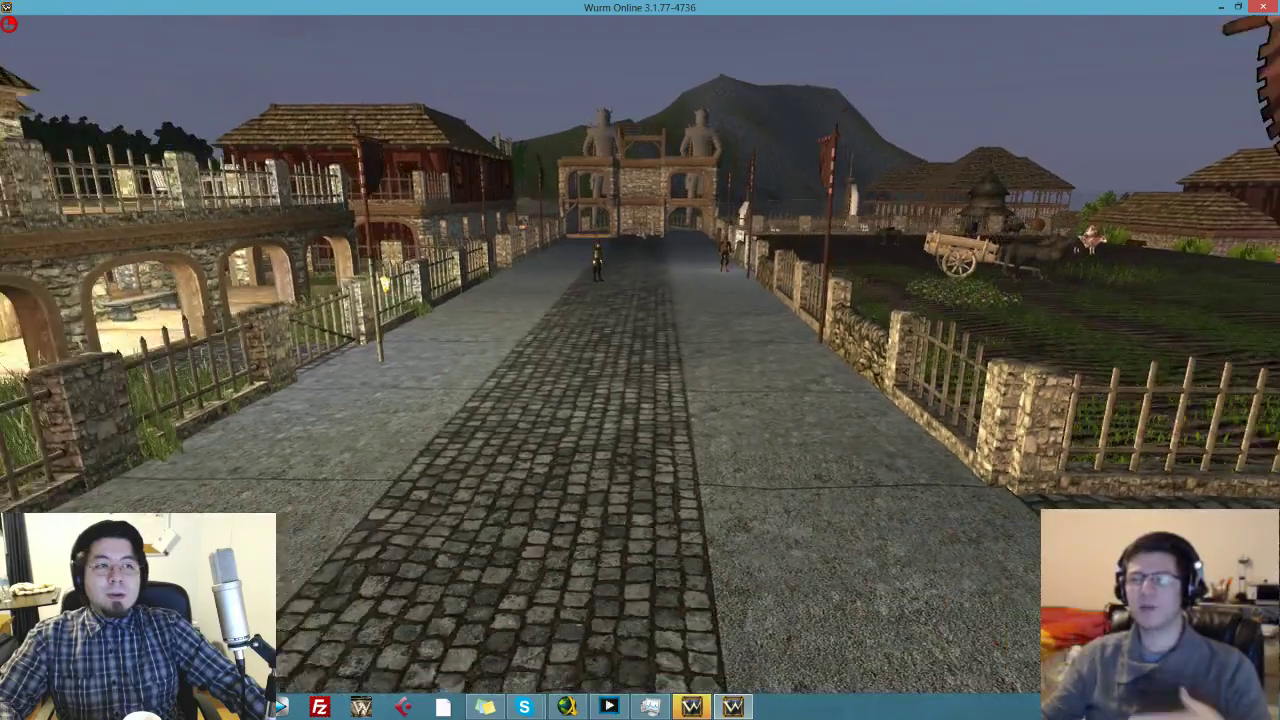
# - Walk back up the road to the pig and show the game interface again on the way
pyautogui.press('w')
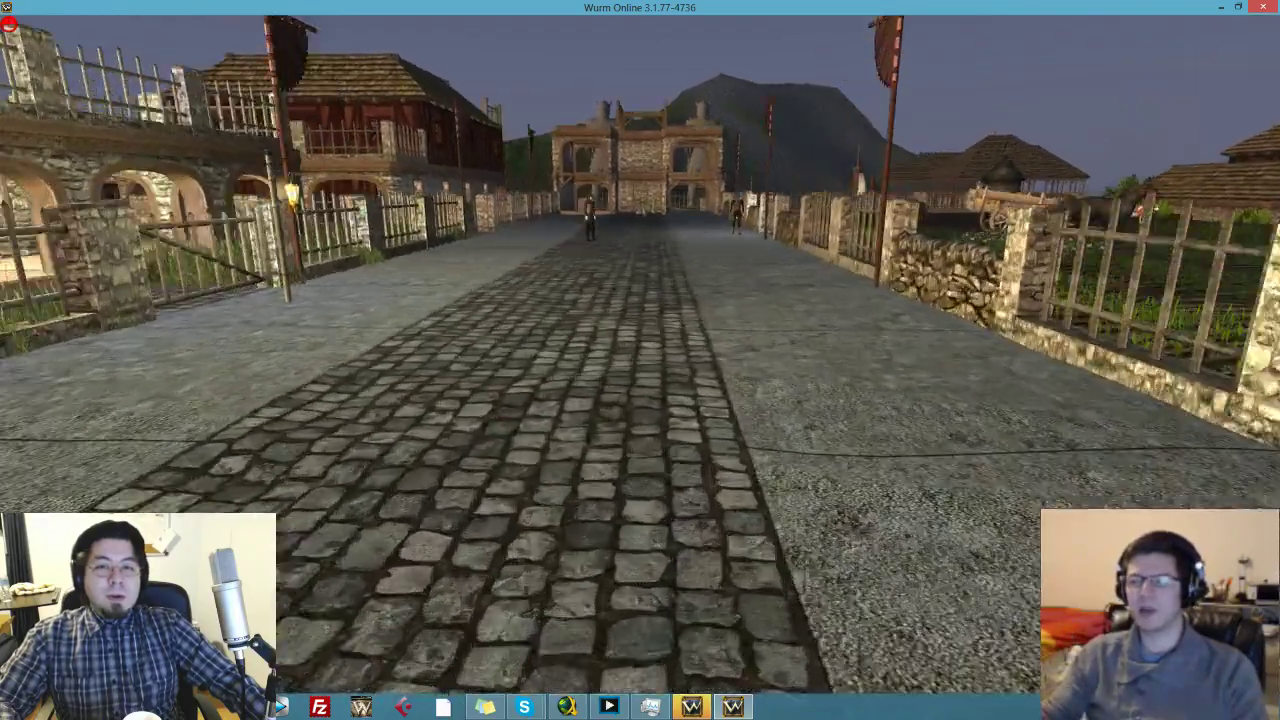
pyautogui.press('w')
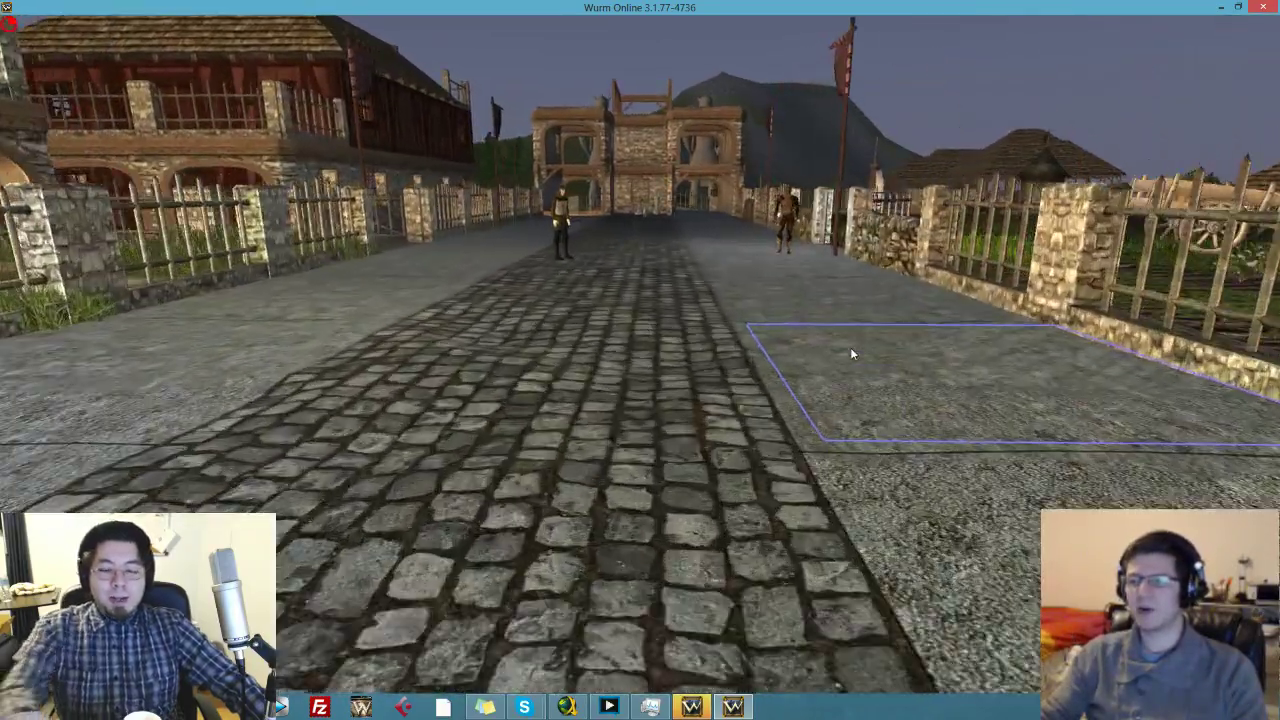
pyautogui.press('w')
pyautogui.press('Home')
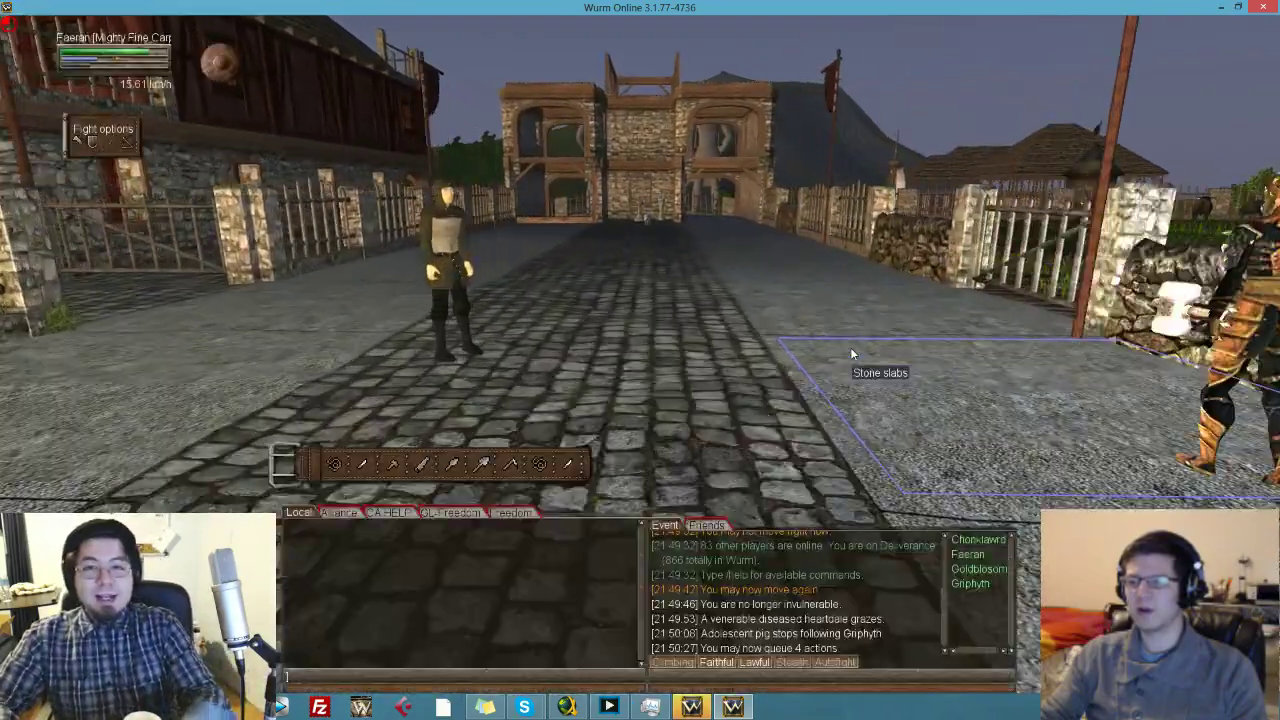
pyautogui.press('w')
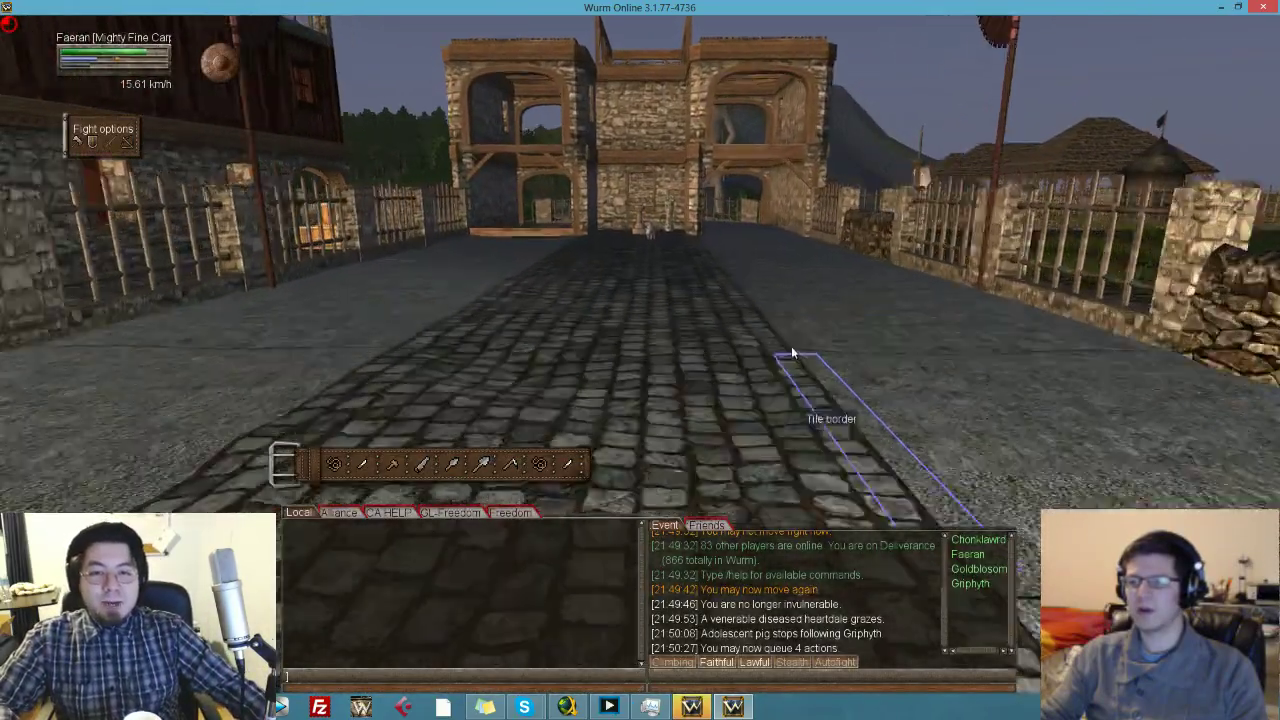
pyautogui.press('w')
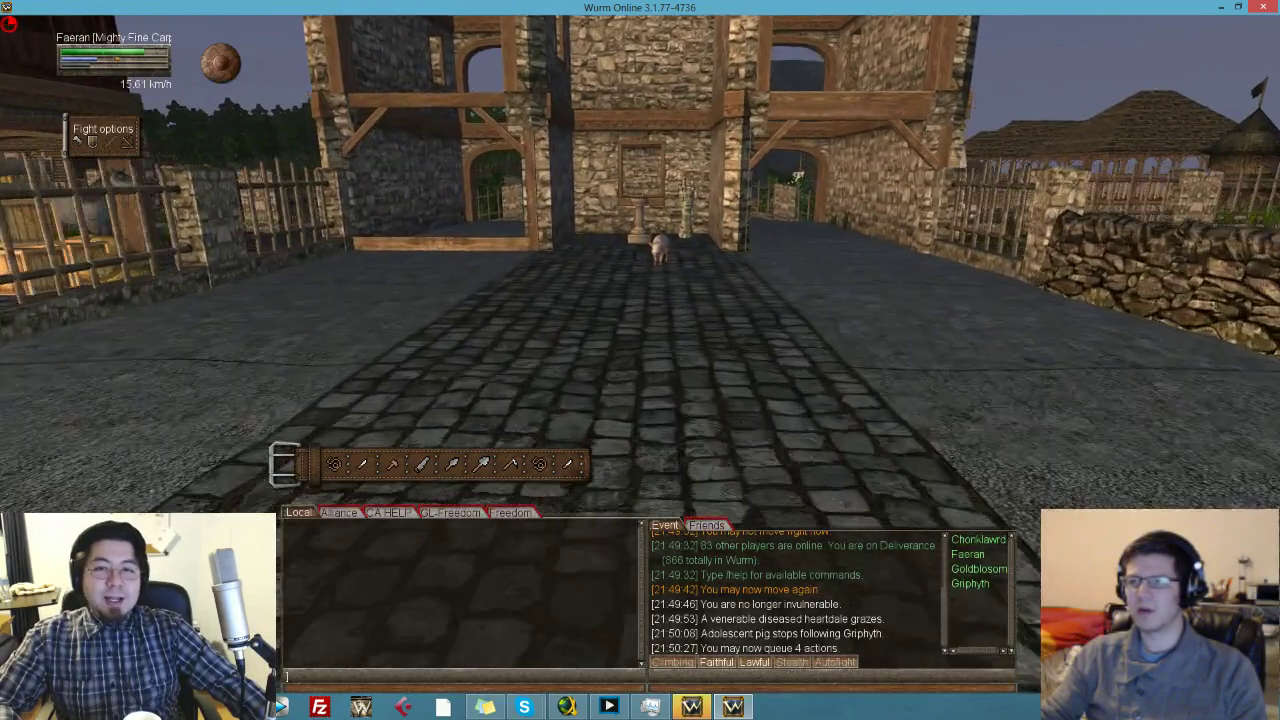
pyautogui.press('w')
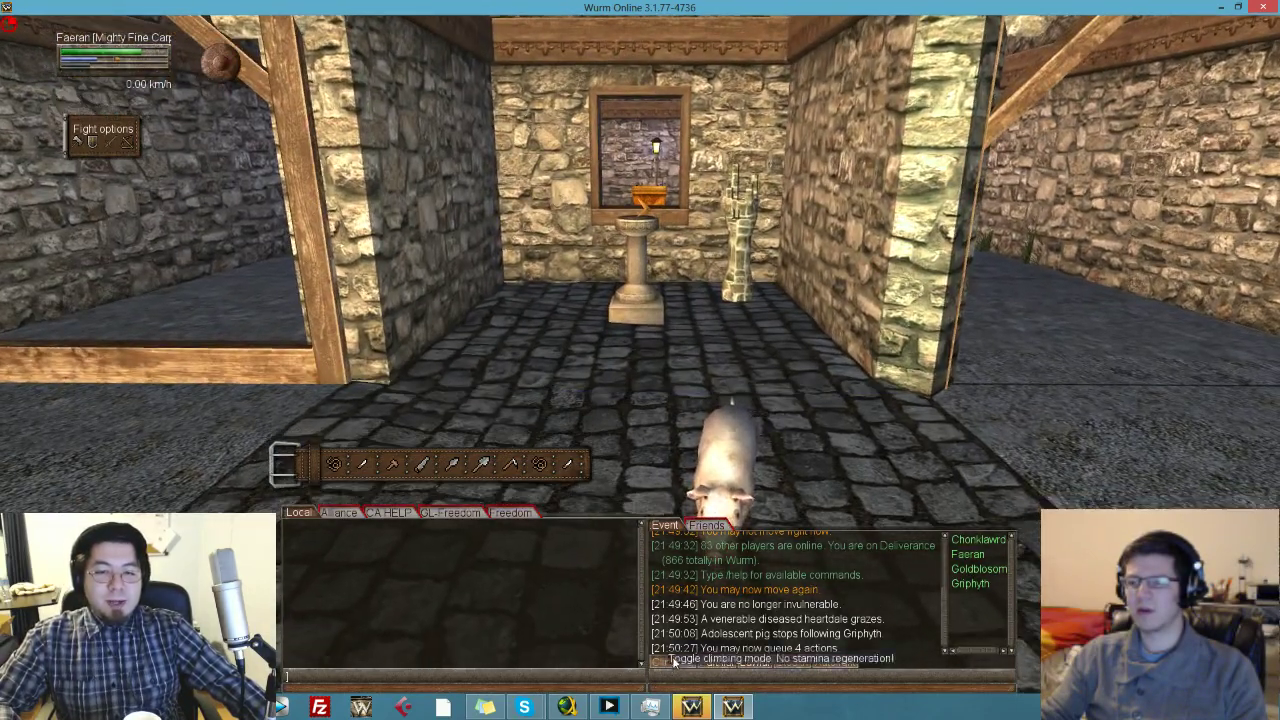
# - Hide the game interface and walk backwards from the pig down the cobbled road and up the slope, keeping the stone building centred
pyautogui.press('Home')
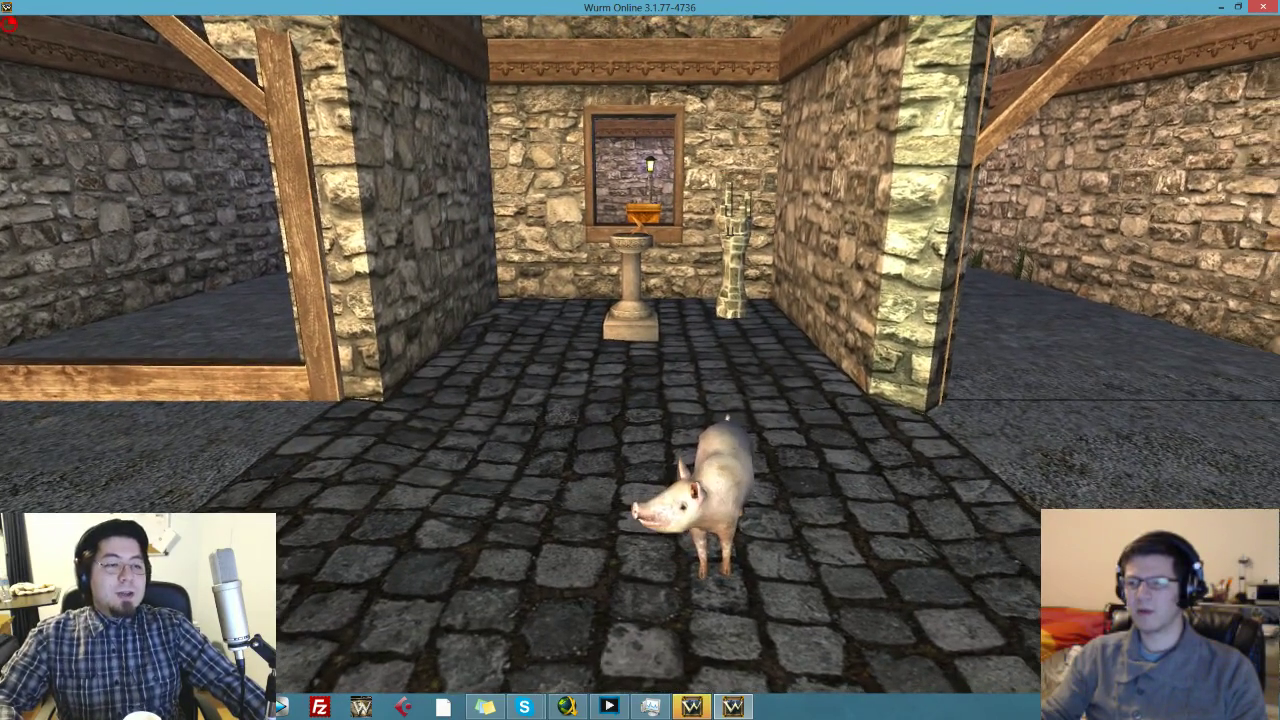
pyautogui.press('s')
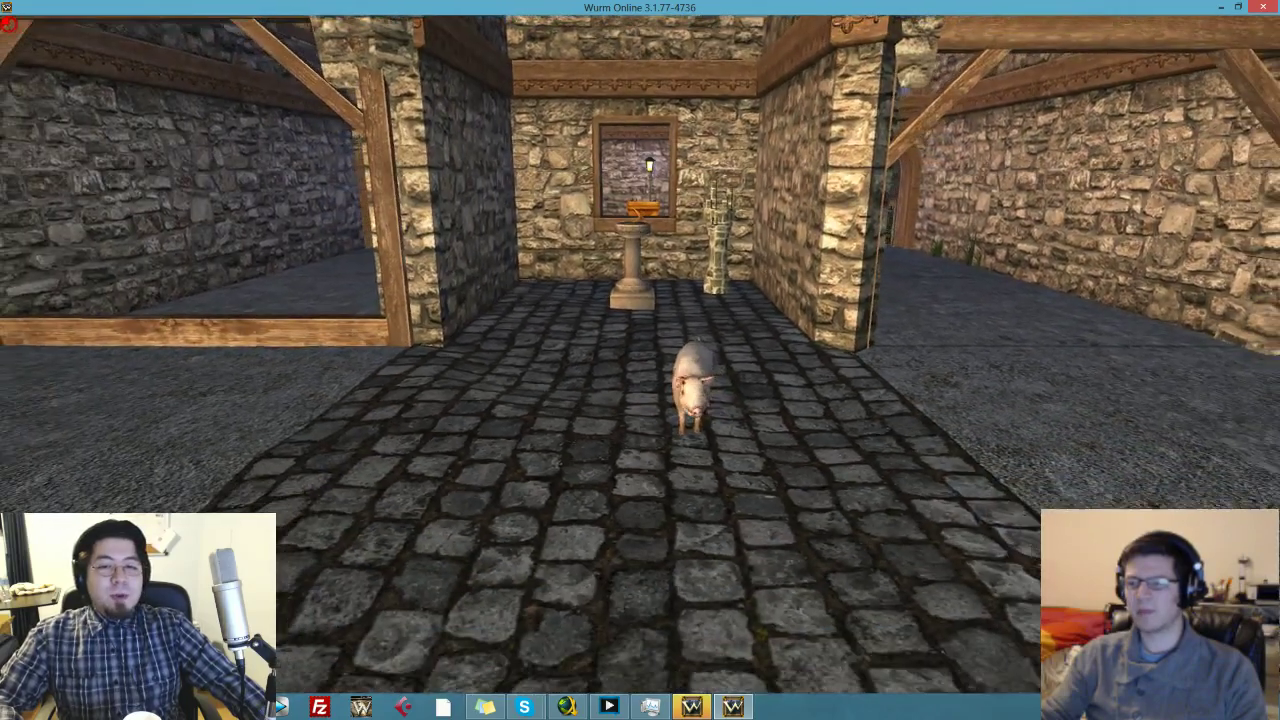
pyautogui.press('s')
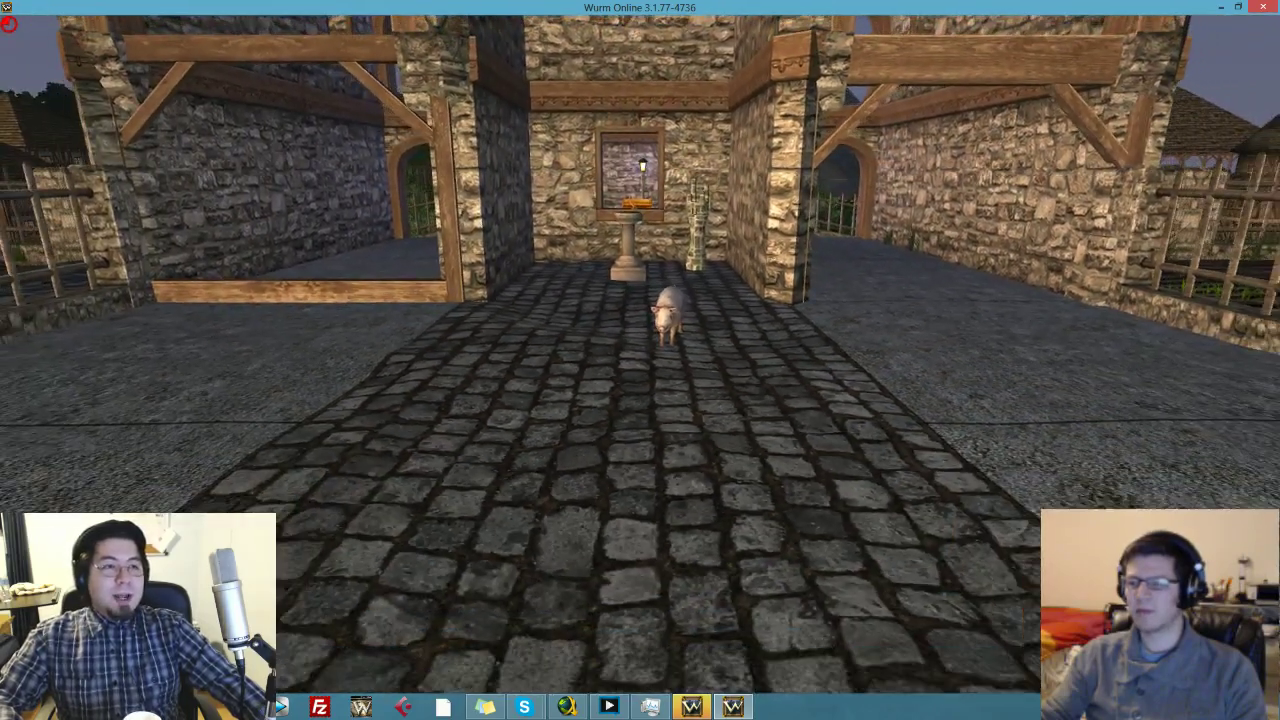
pyautogui.press('s')
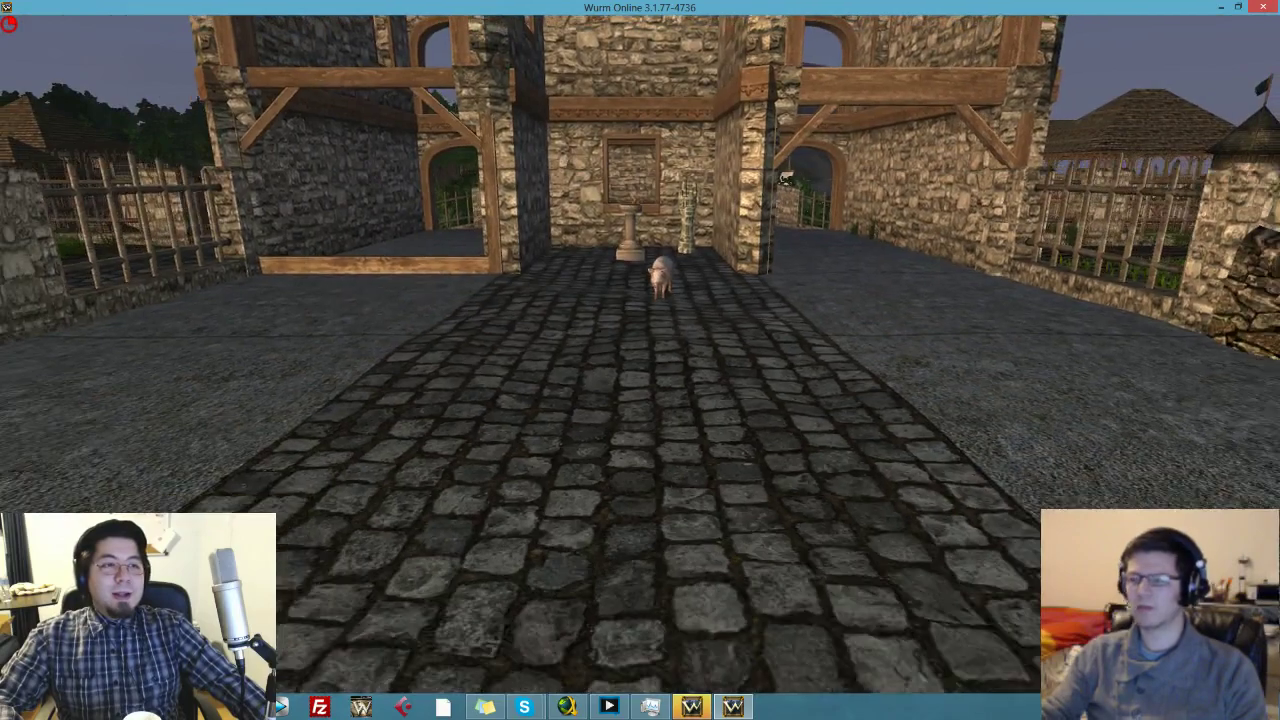
pyautogui.press('s')
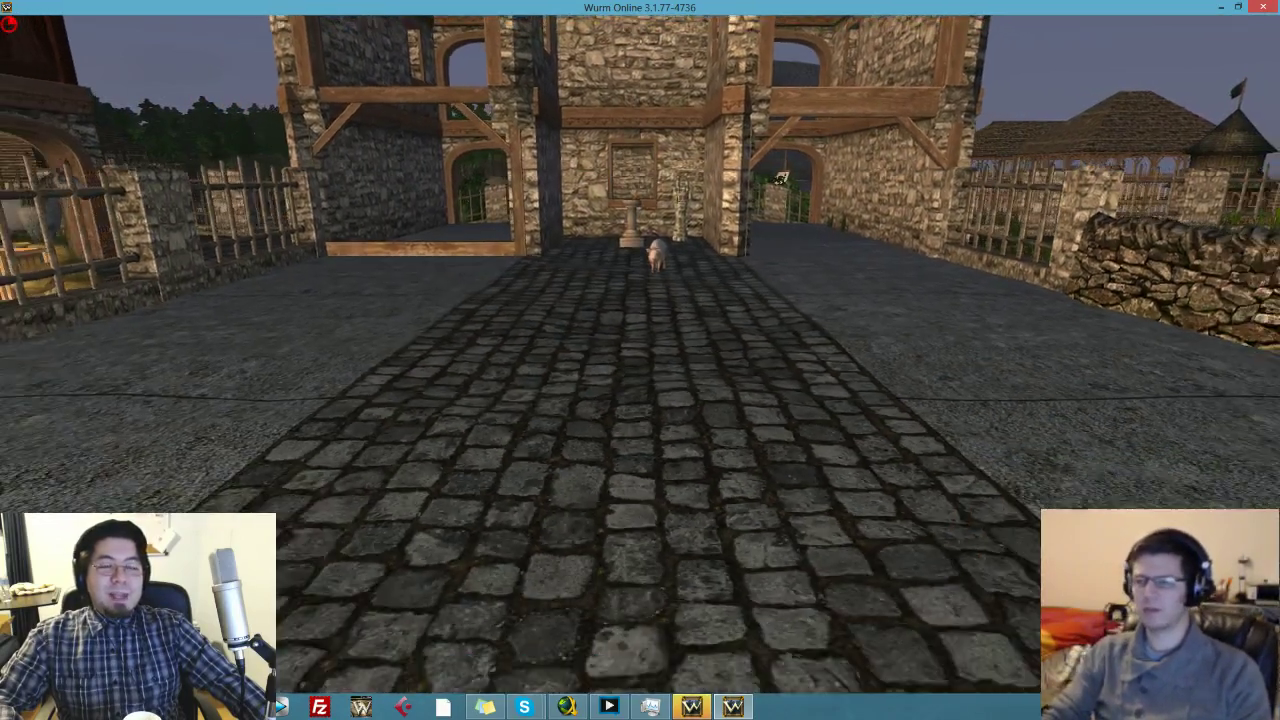
pyautogui.press('s')
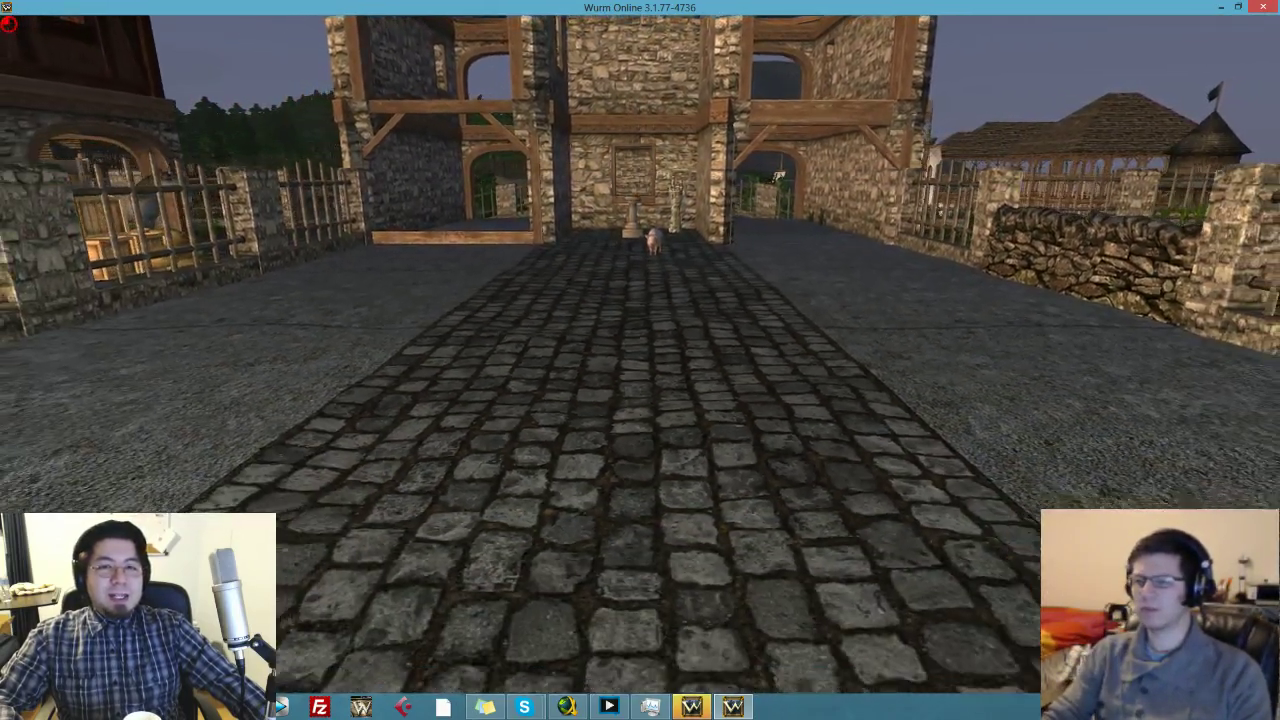
pyautogui.press('s')
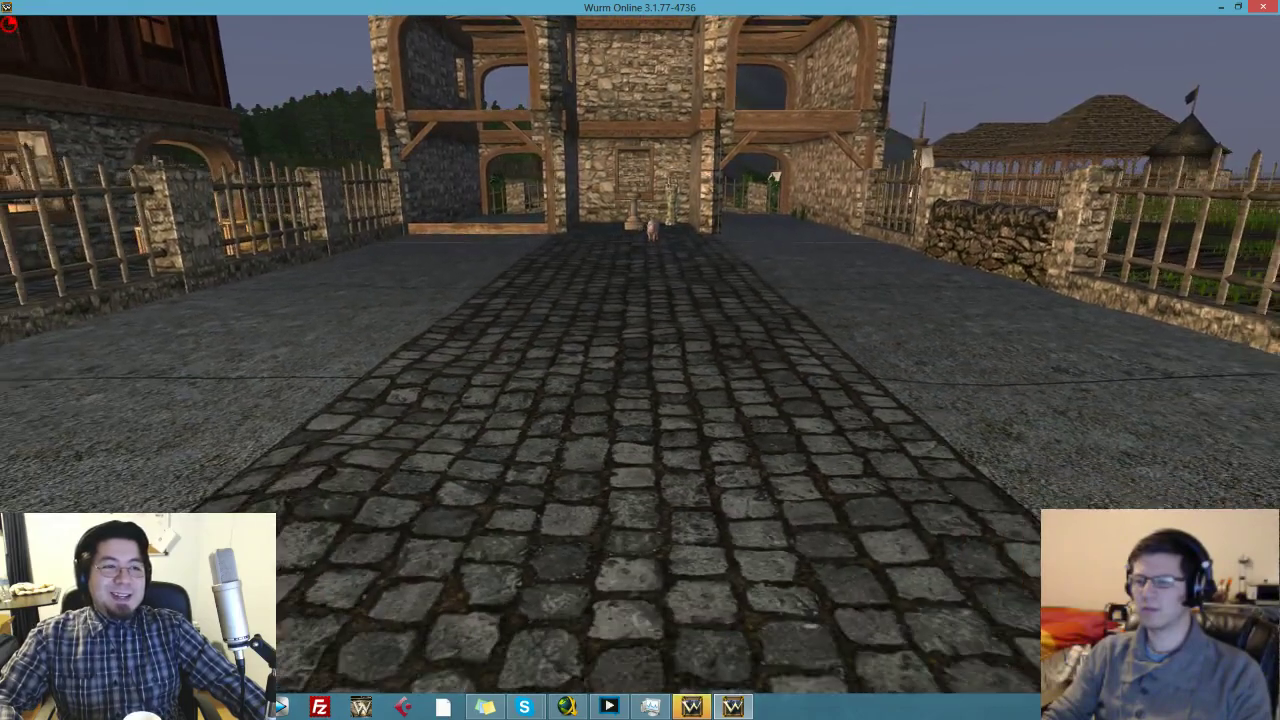
pyautogui.press('s')
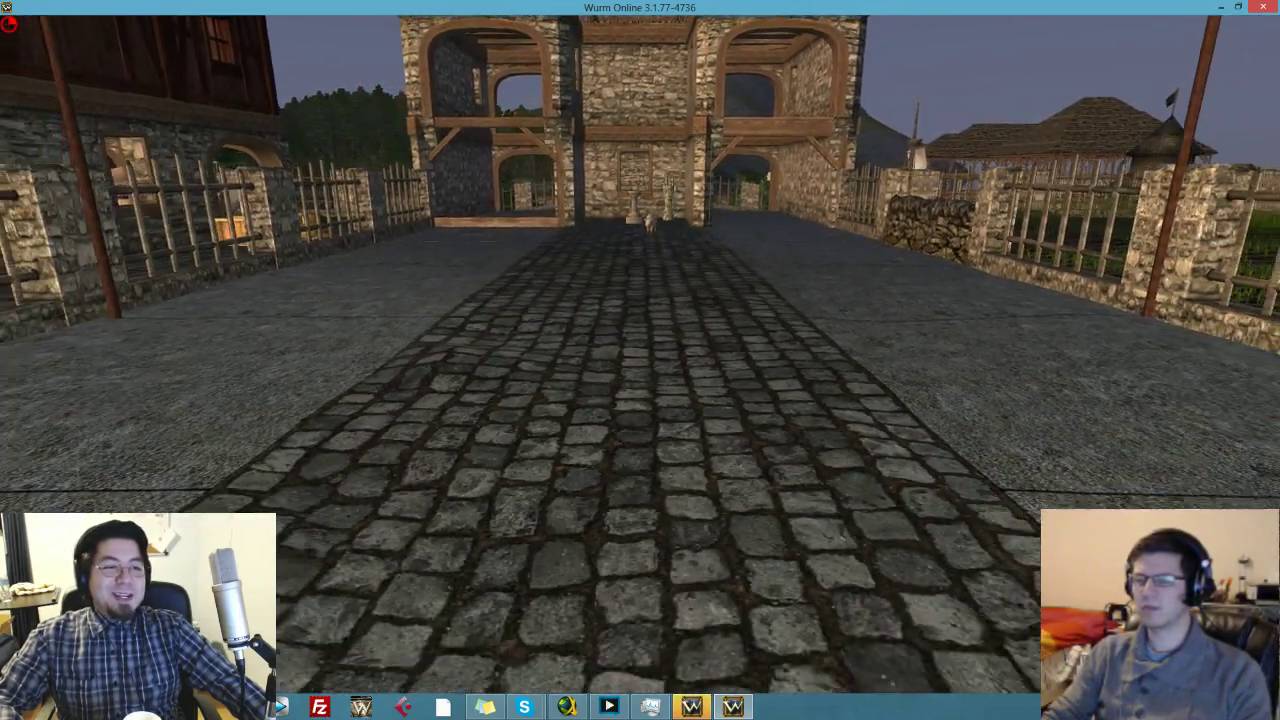
pyautogui.press('s')
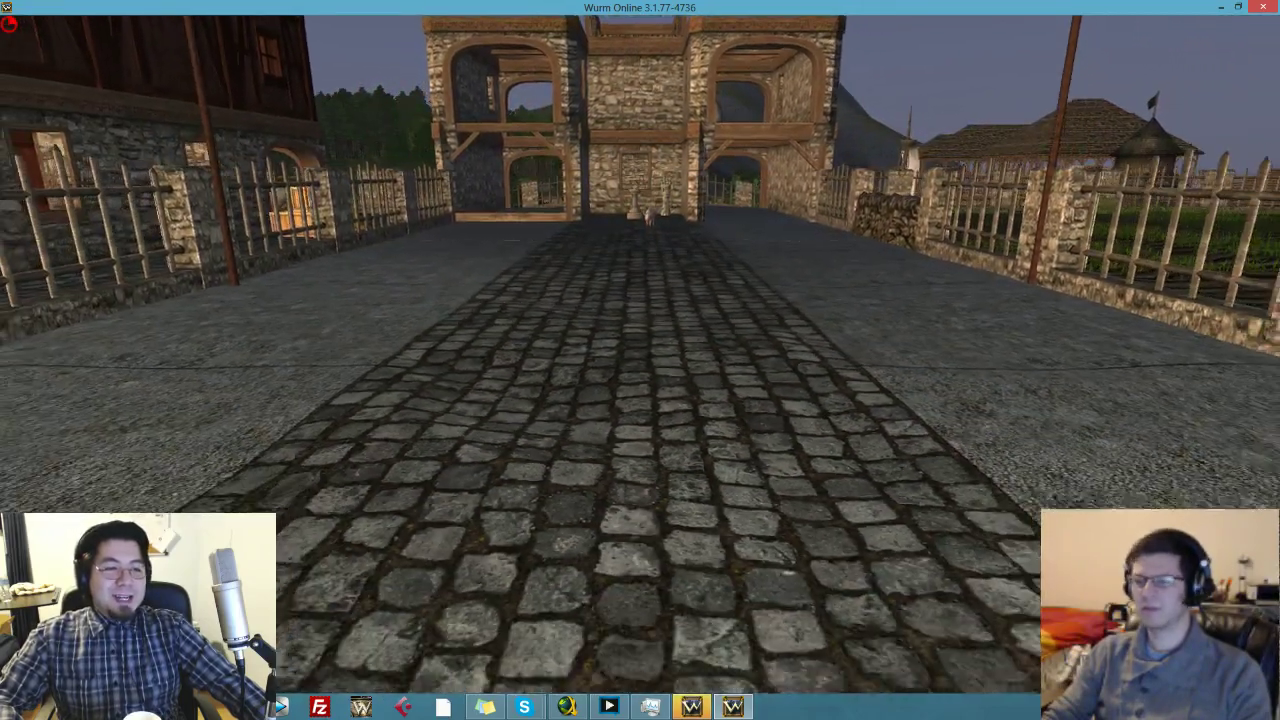
pyautogui.press('s')
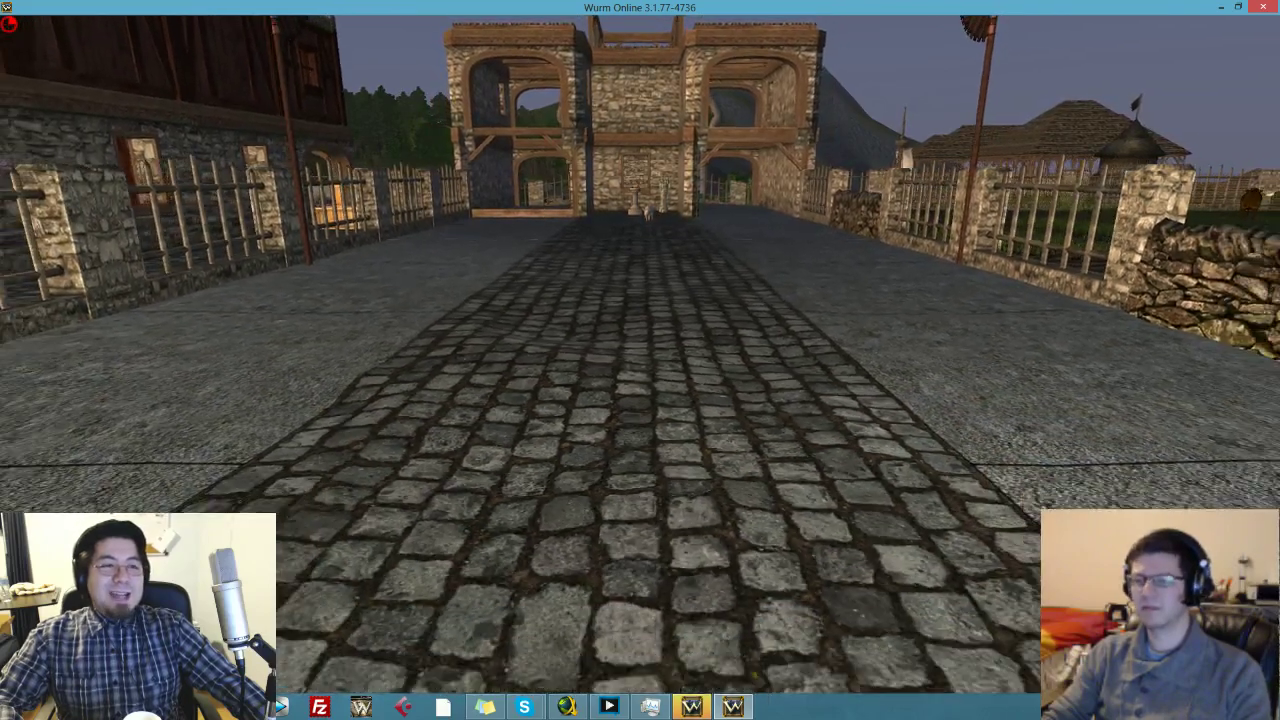
pyautogui.press('s')
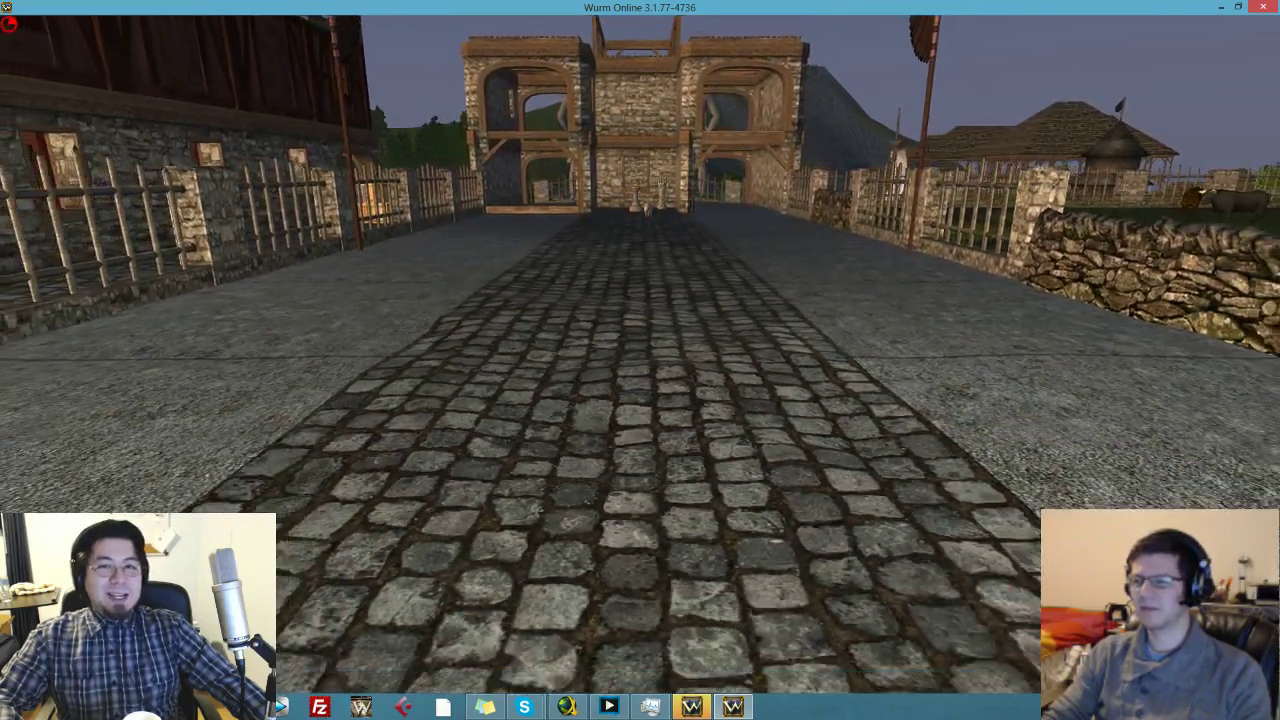
pyautogui.press('s')
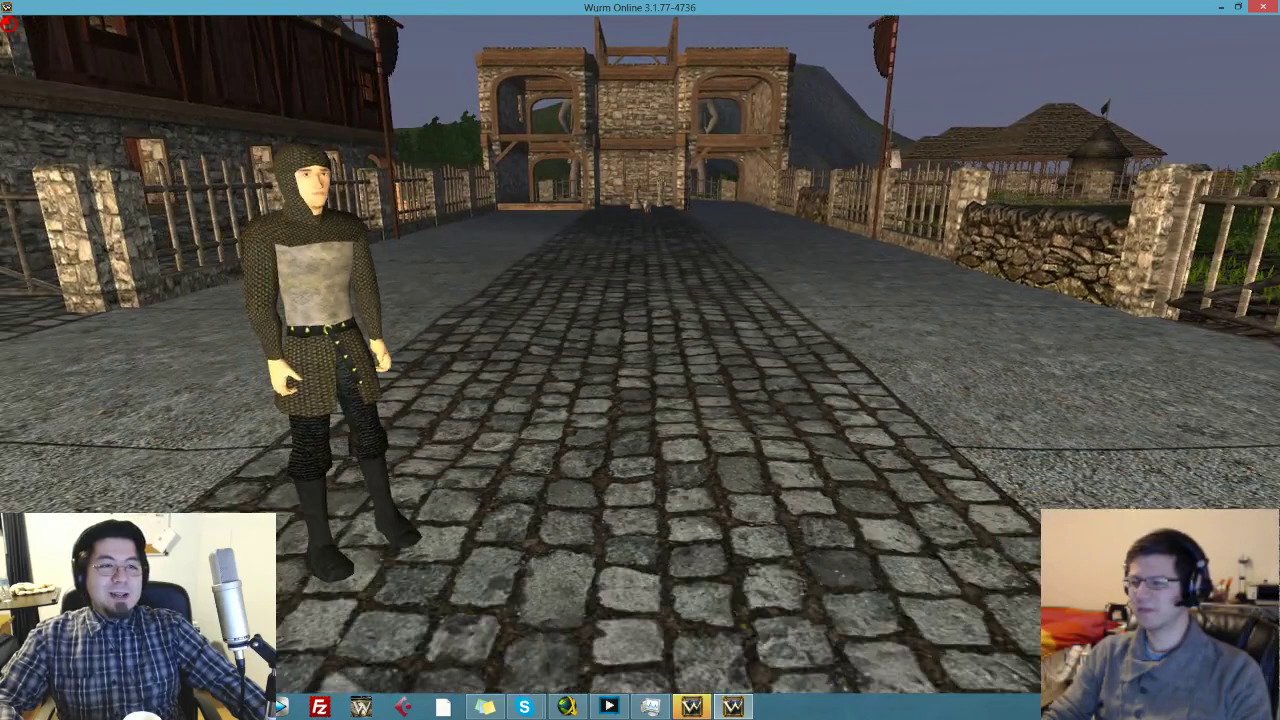
pyautogui.press('s')
pyautogui.press('s')
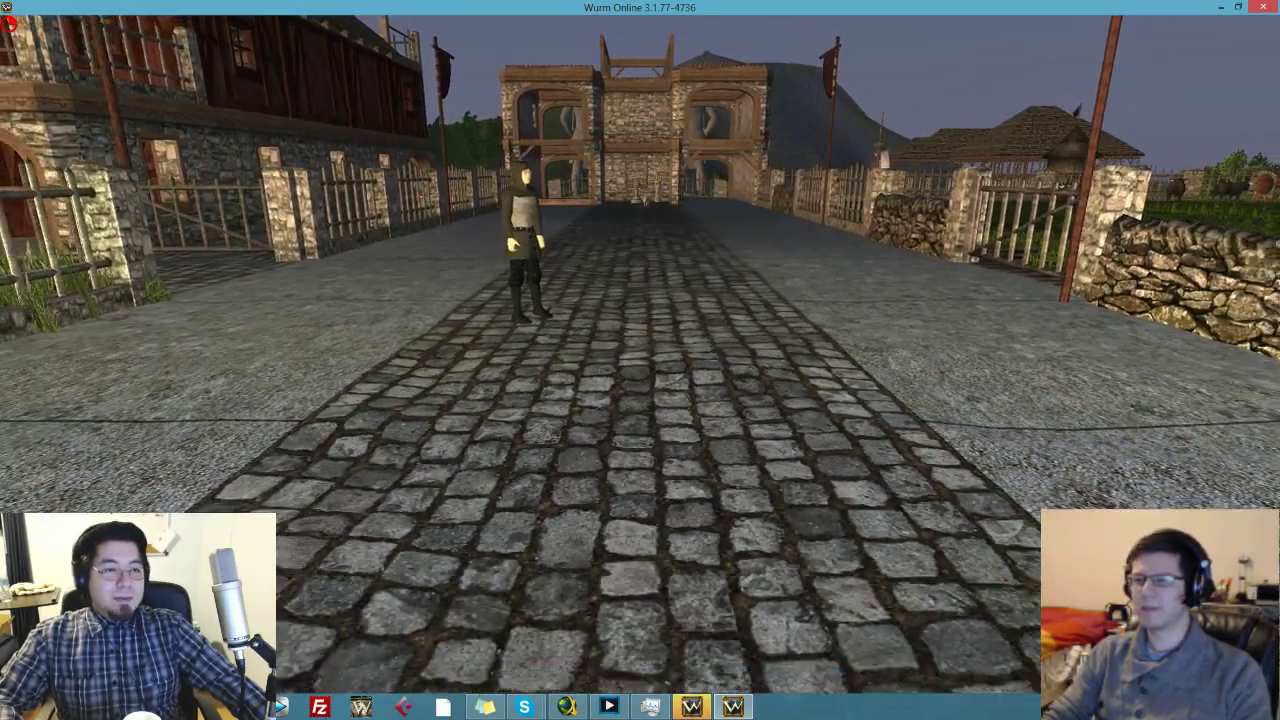
pyautogui.press('s')
pyautogui.press('s')
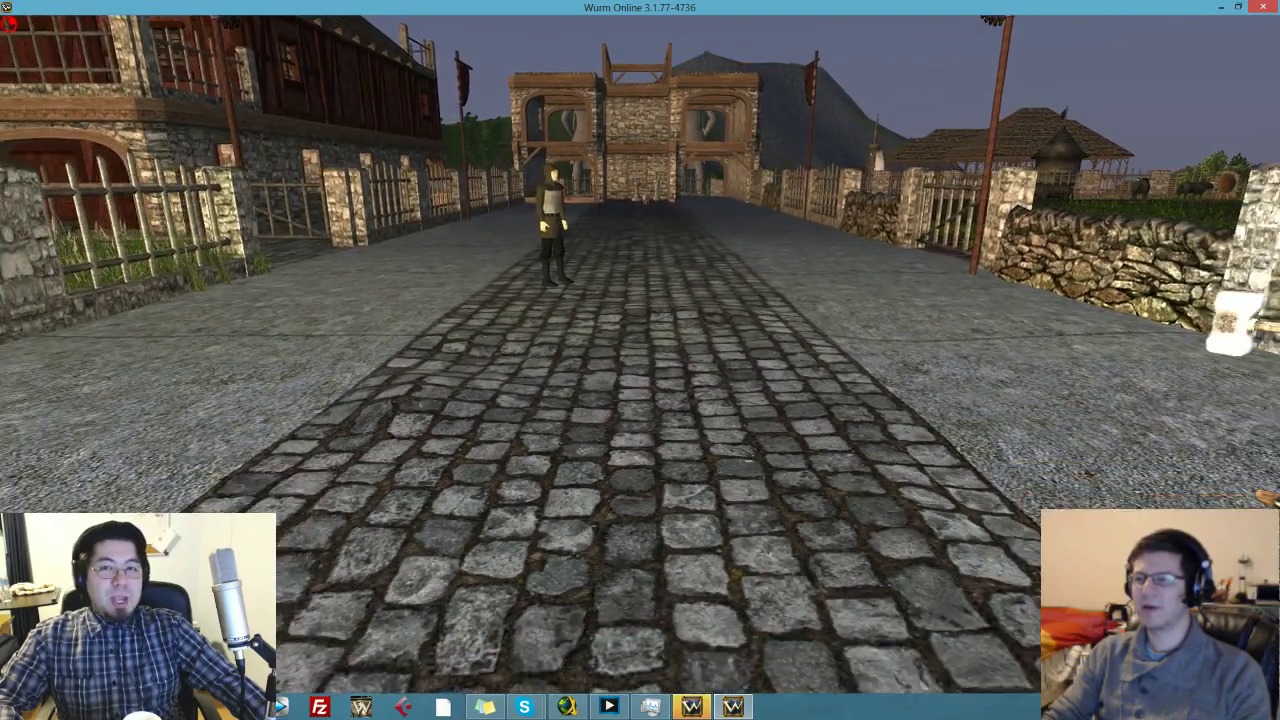
pyautogui.press('s')
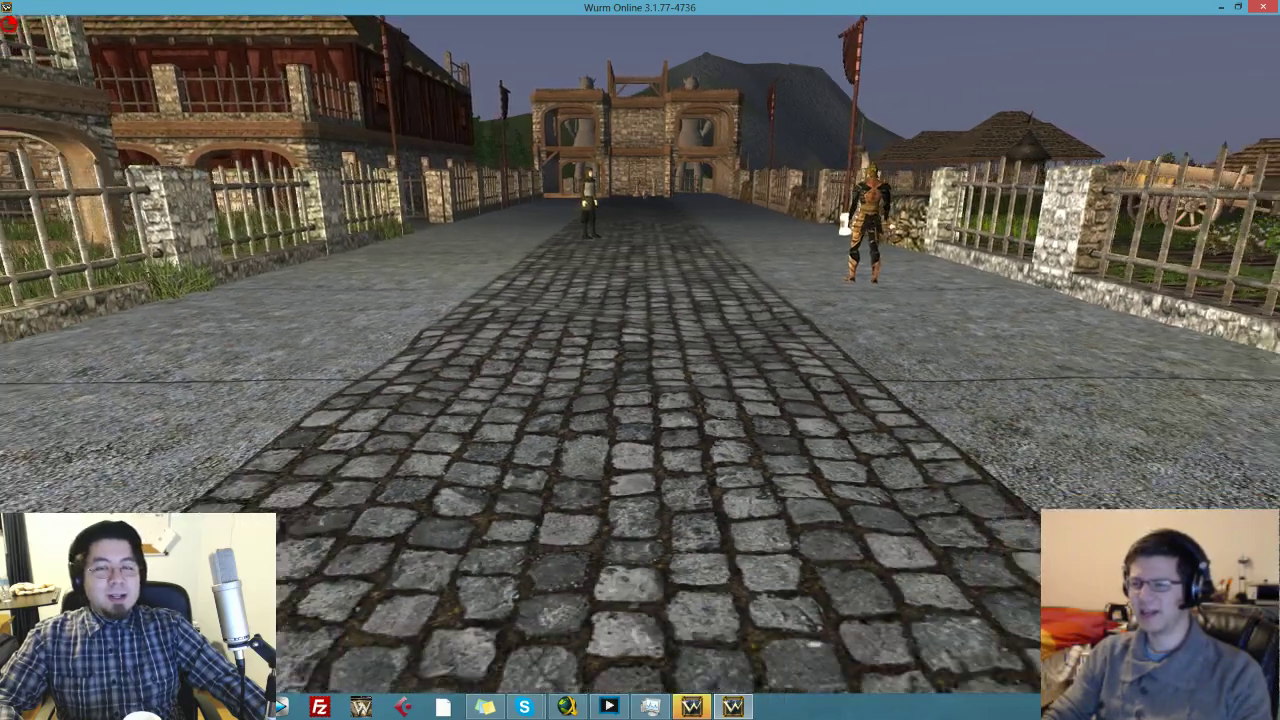
pyautogui.press('s')
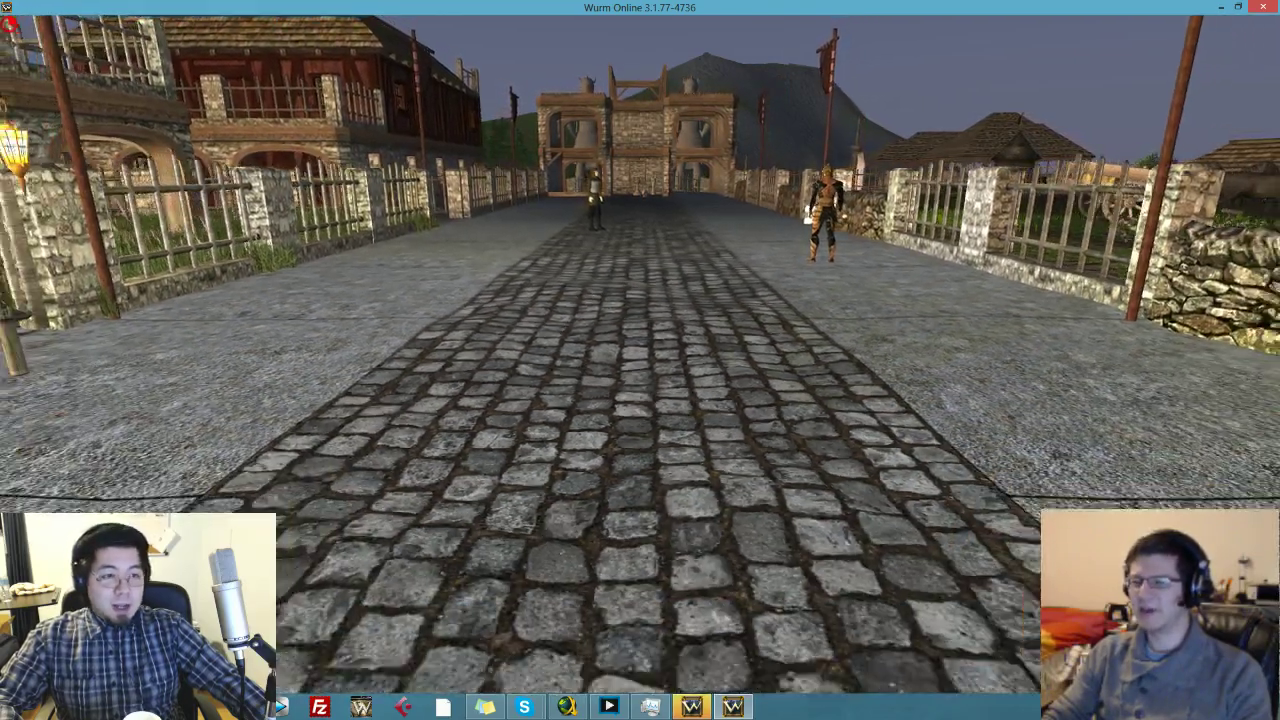
pyautogui.press('s')
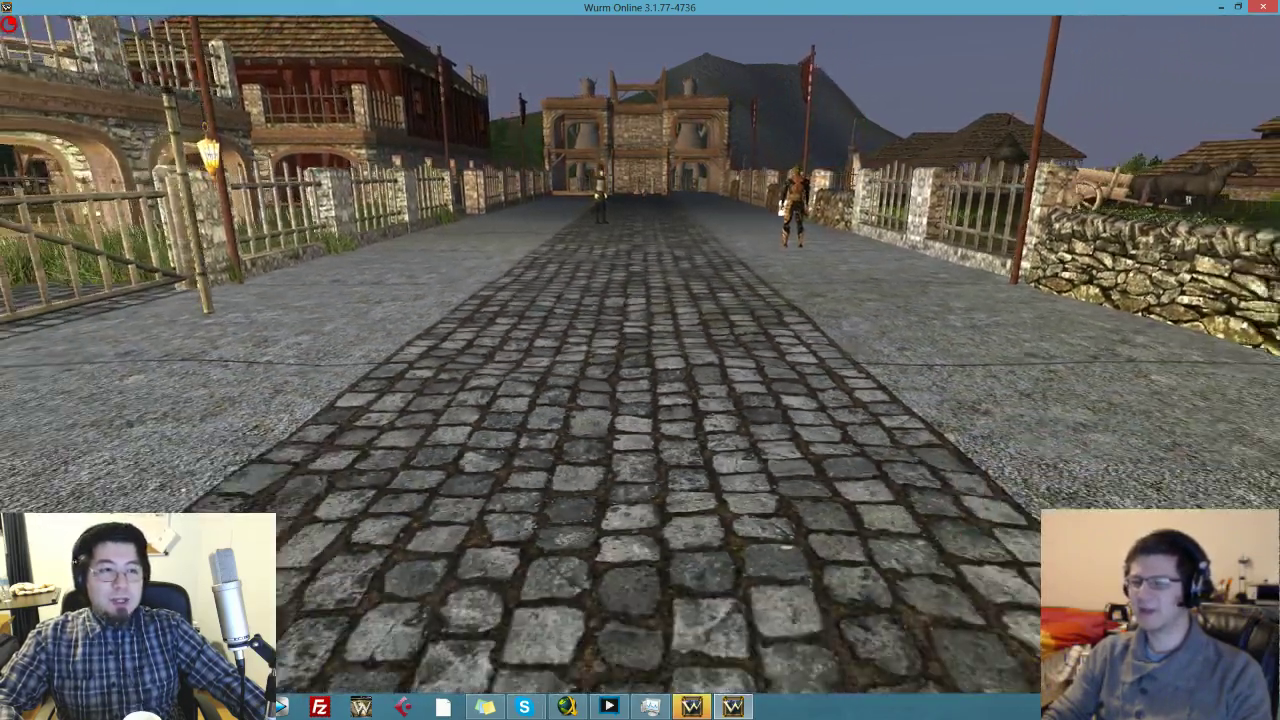
pyautogui.press('s')
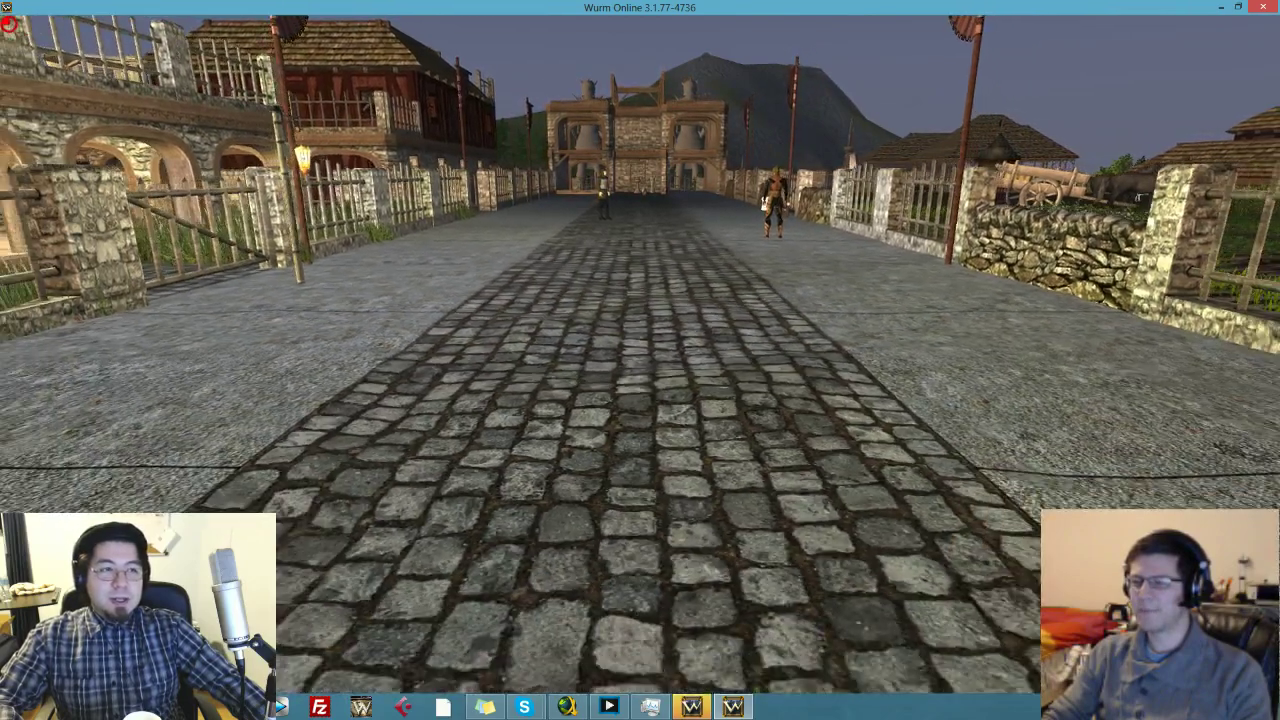
pyautogui.press('s')
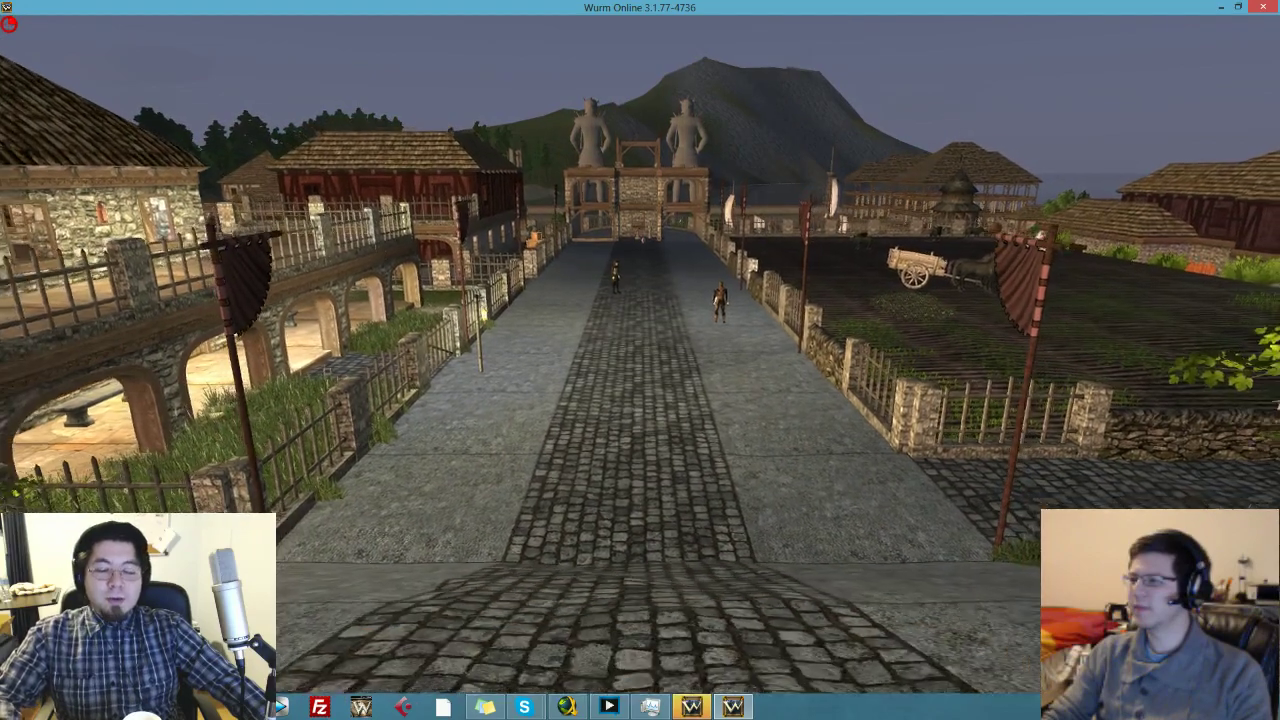
# - Show the game interface again, turn off climbing mode and return down the road to the armoured character by the fence
pyautogui.press('Escape')
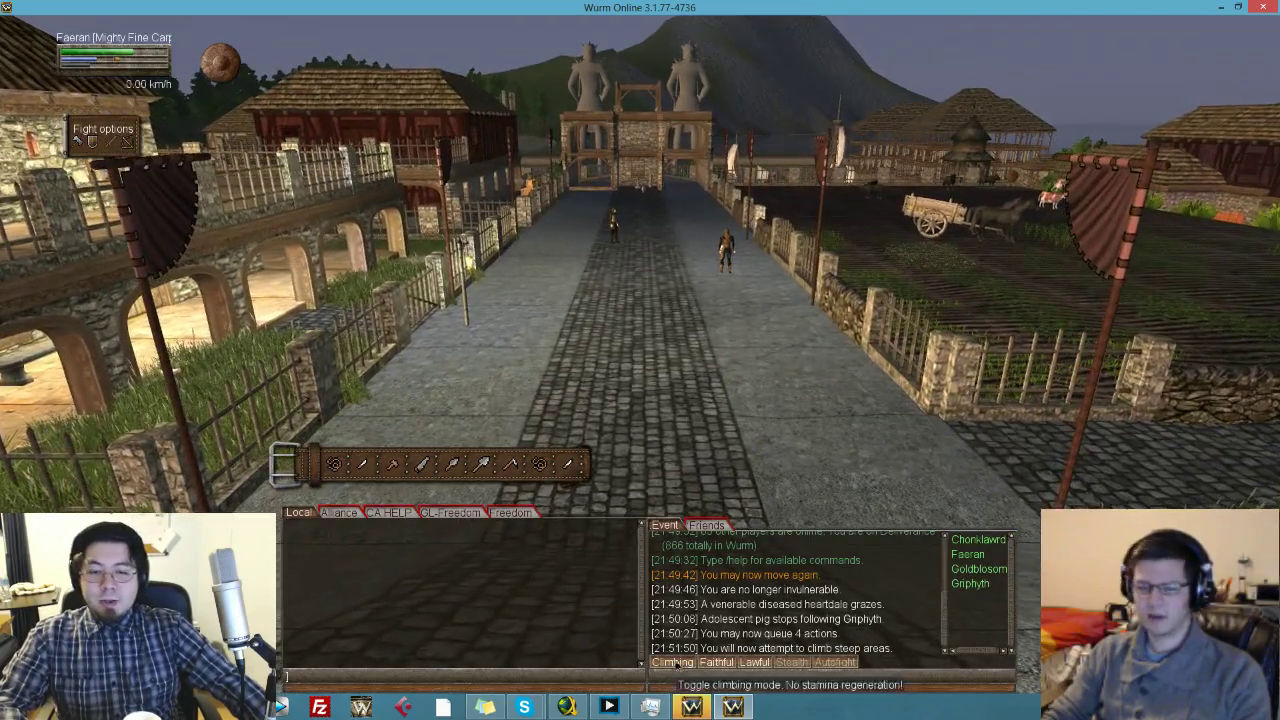
pyautogui.click(674, 663)
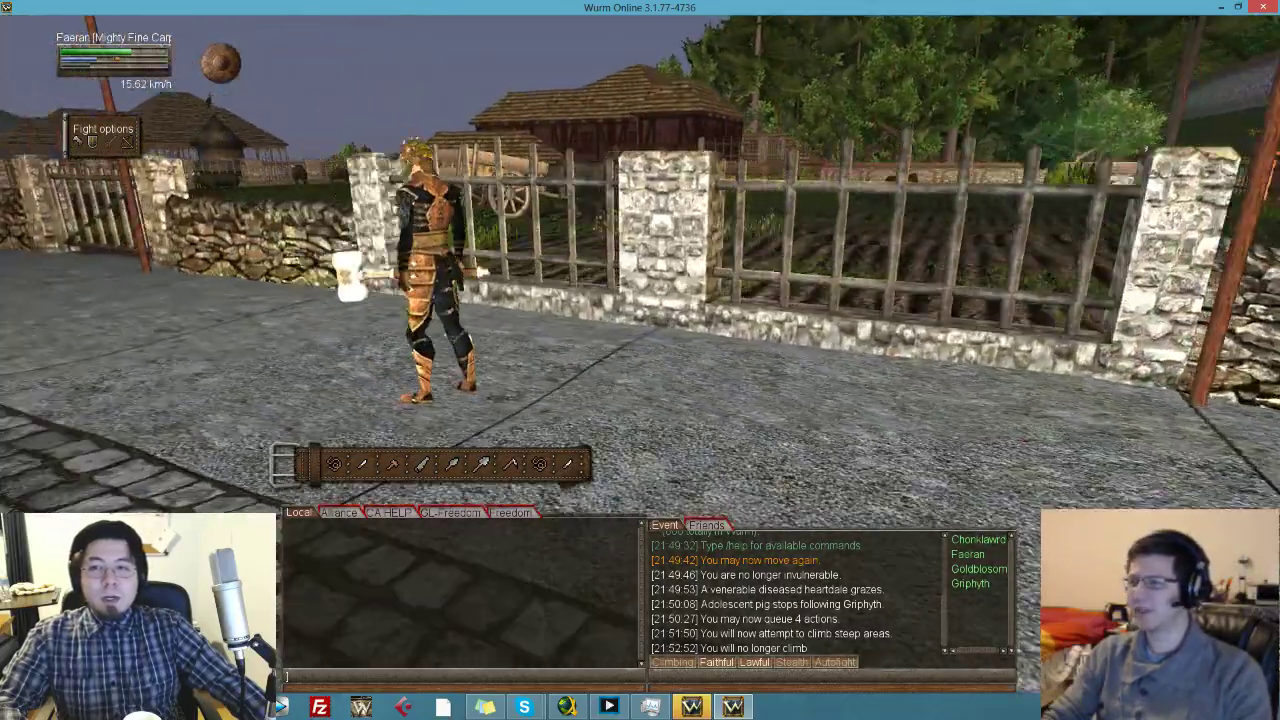
pyautogui.press('w')
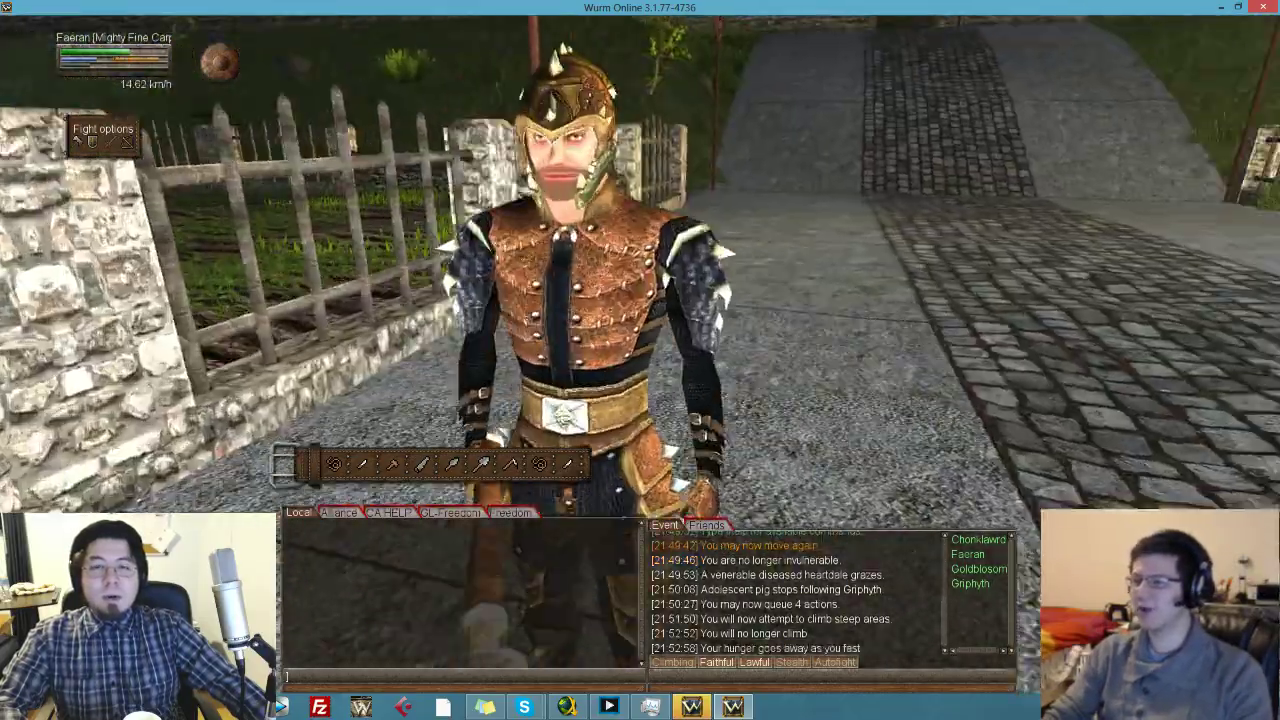
# - Frame a close-up of the armoured character's face beside the fence and hide the game interface
pyautogui.press('s')
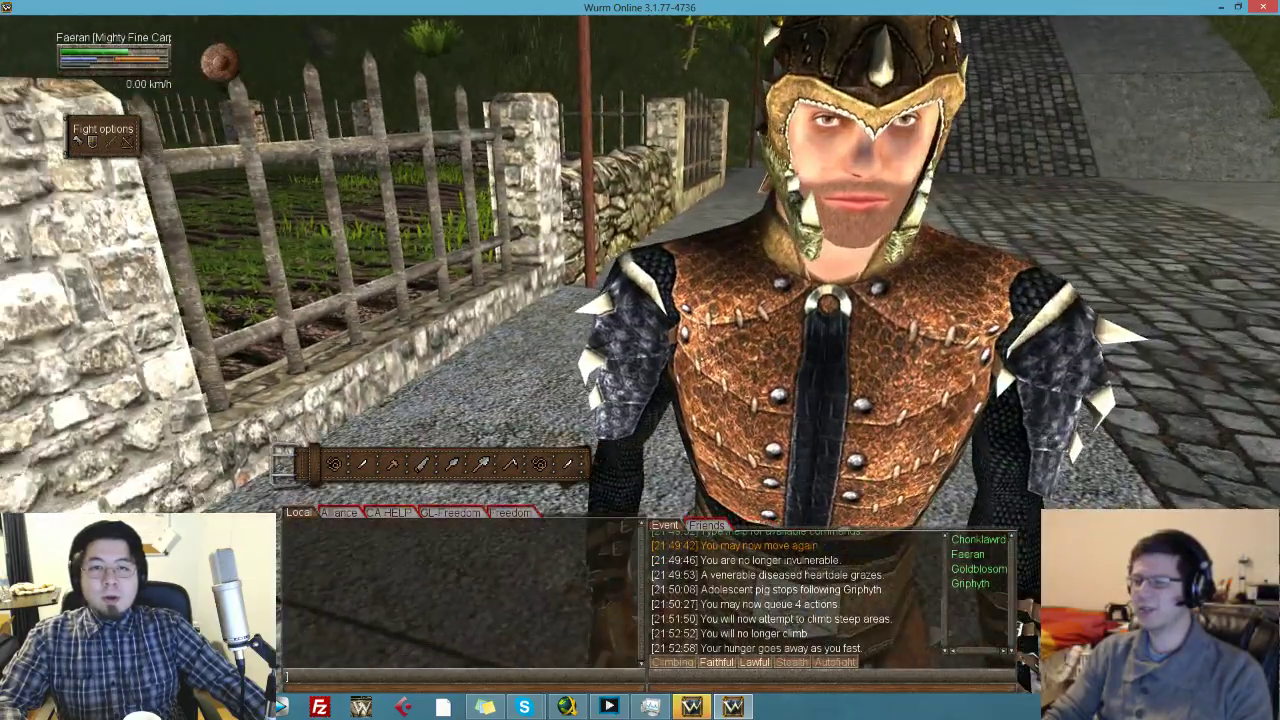
pyautogui.press('w')
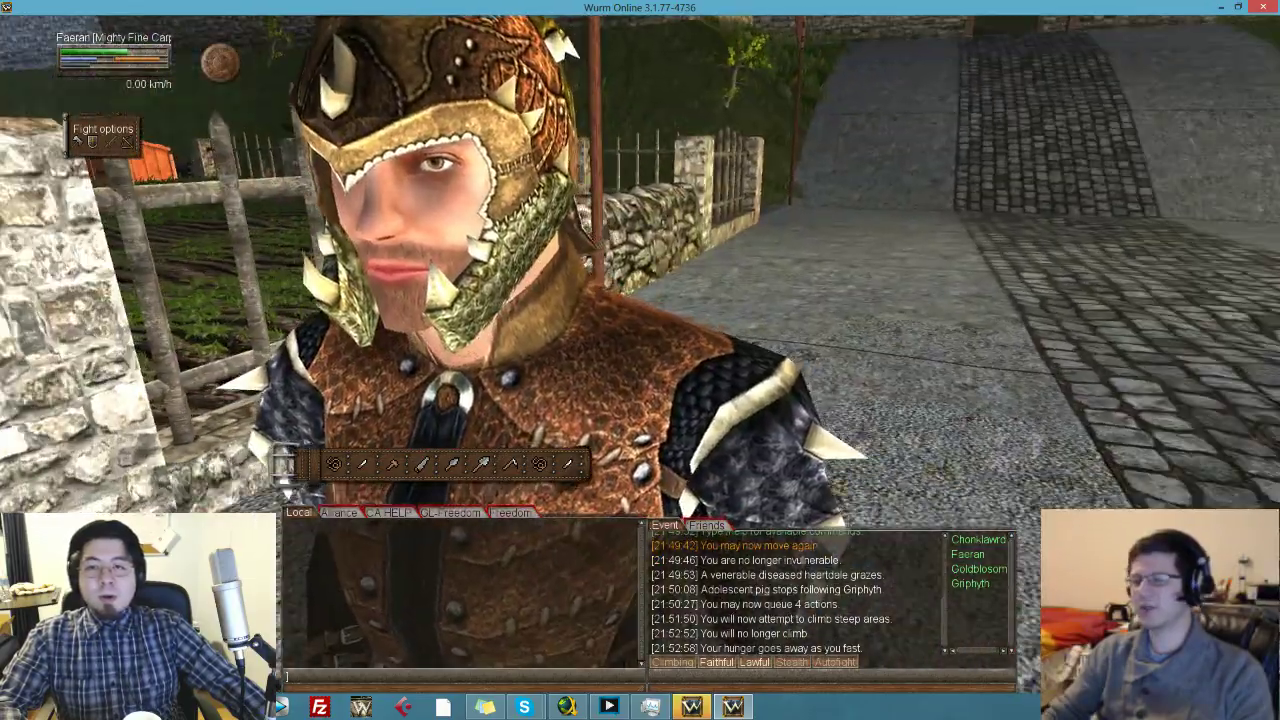
pyautogui.press('s')
pyautogui.scroll(5, 640, 300)
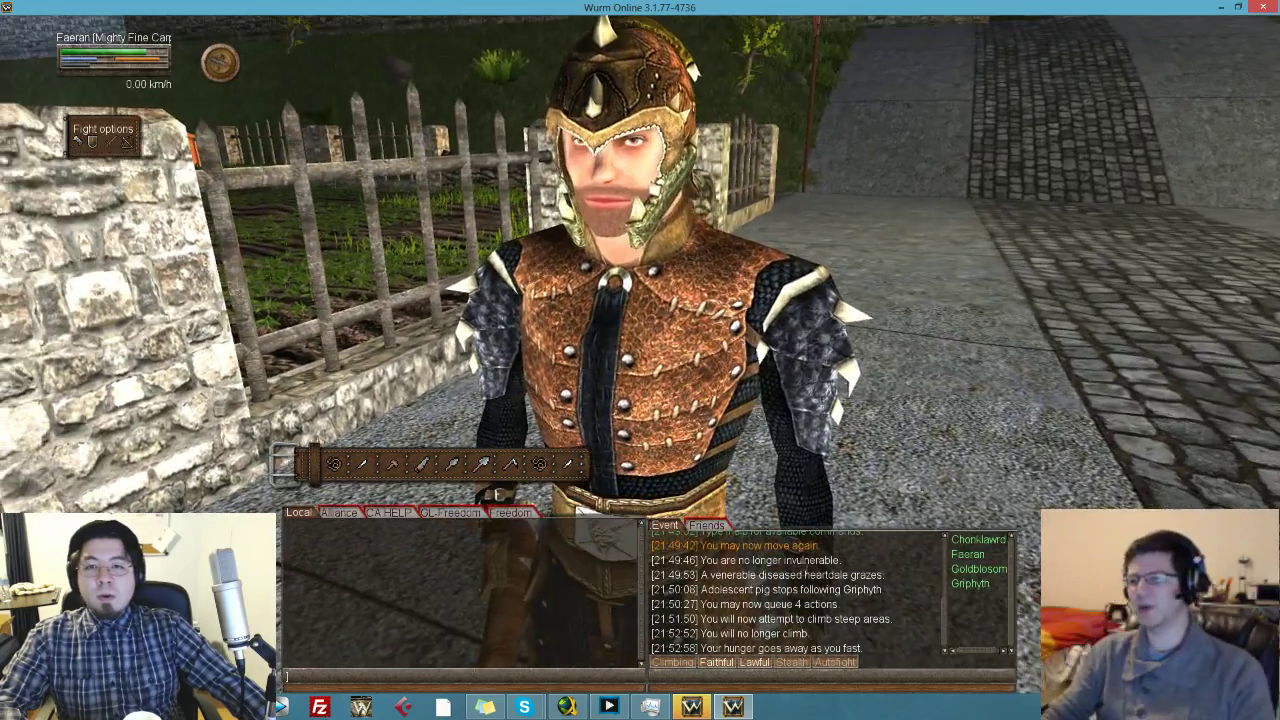
pyautogui.scroll(4, 640, 300)
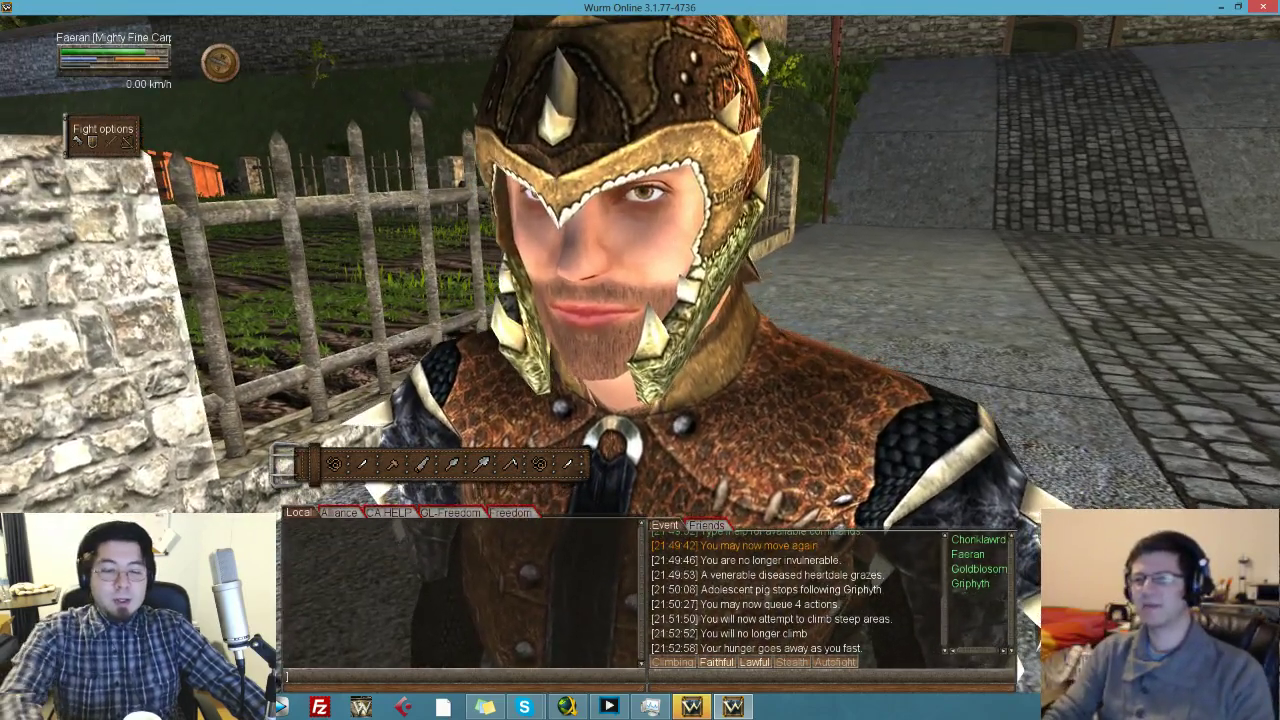
pyautogui.press('F12')
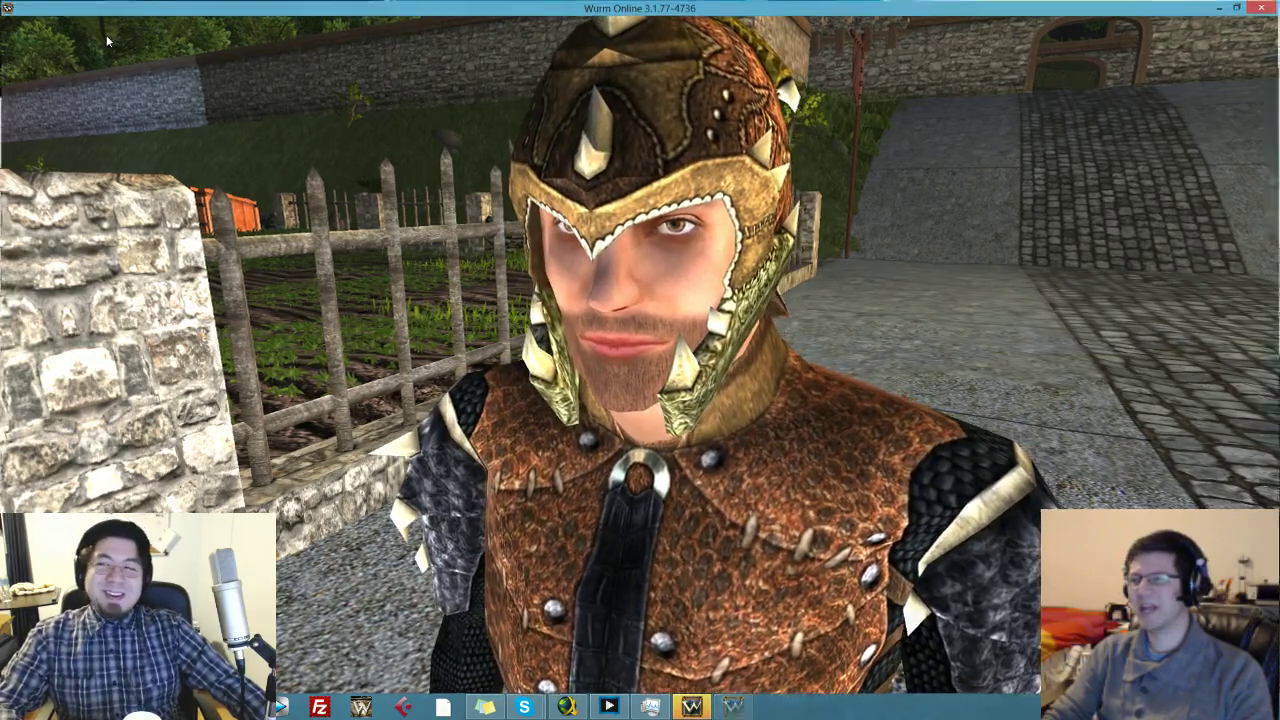
# - Close the game client, relaunch it from the Wurm Startup window and maximize the game window
pyautogui.click(1263, 7)
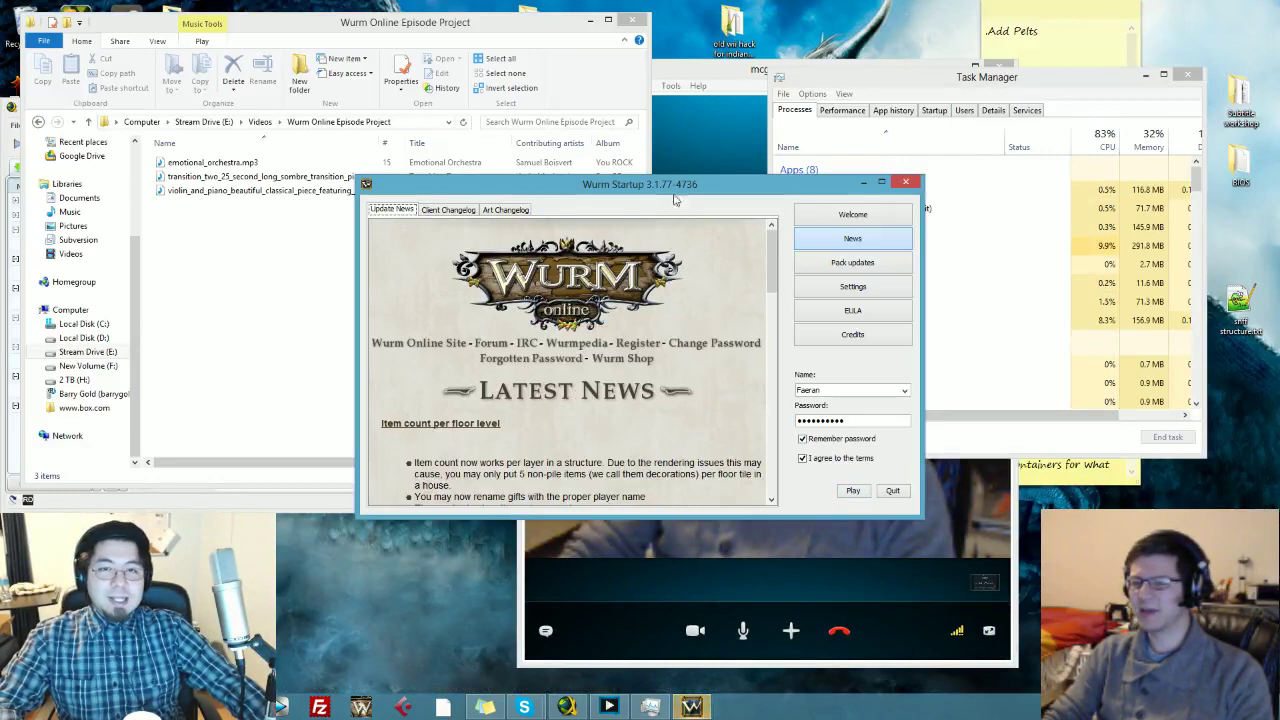
pyautogui.click(851, 491)
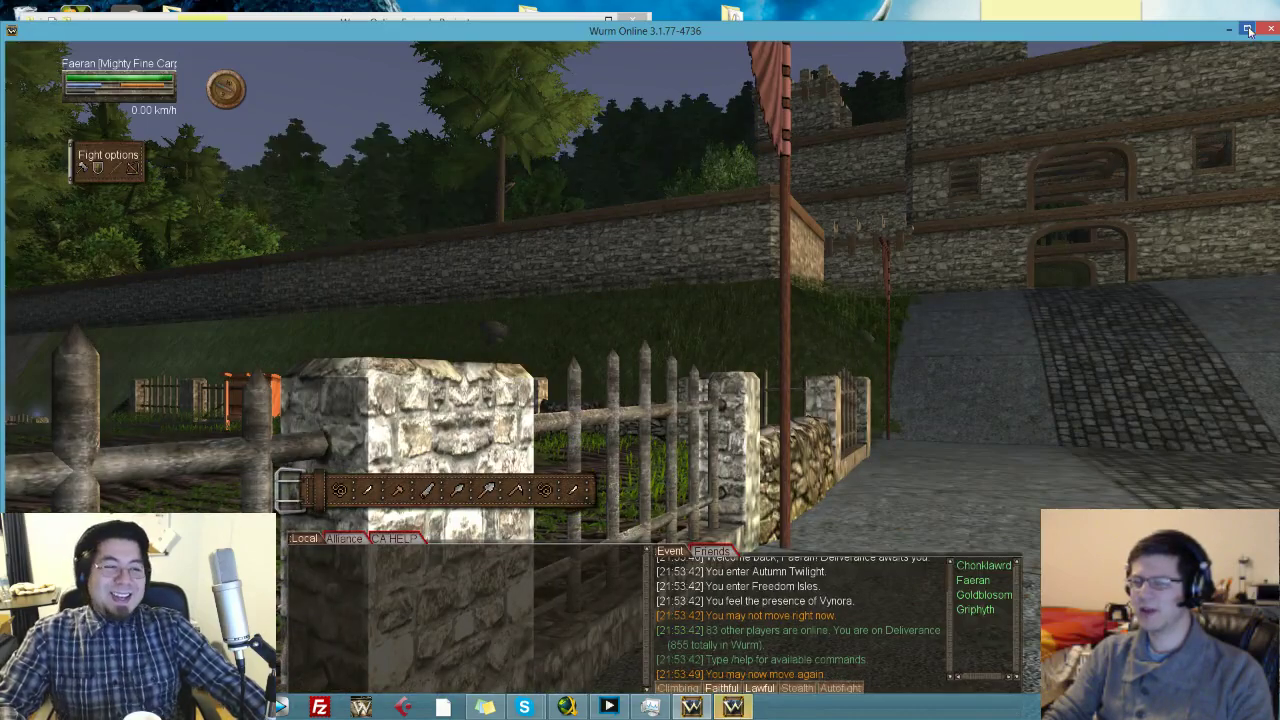
pyautogui.click(1248, 31)
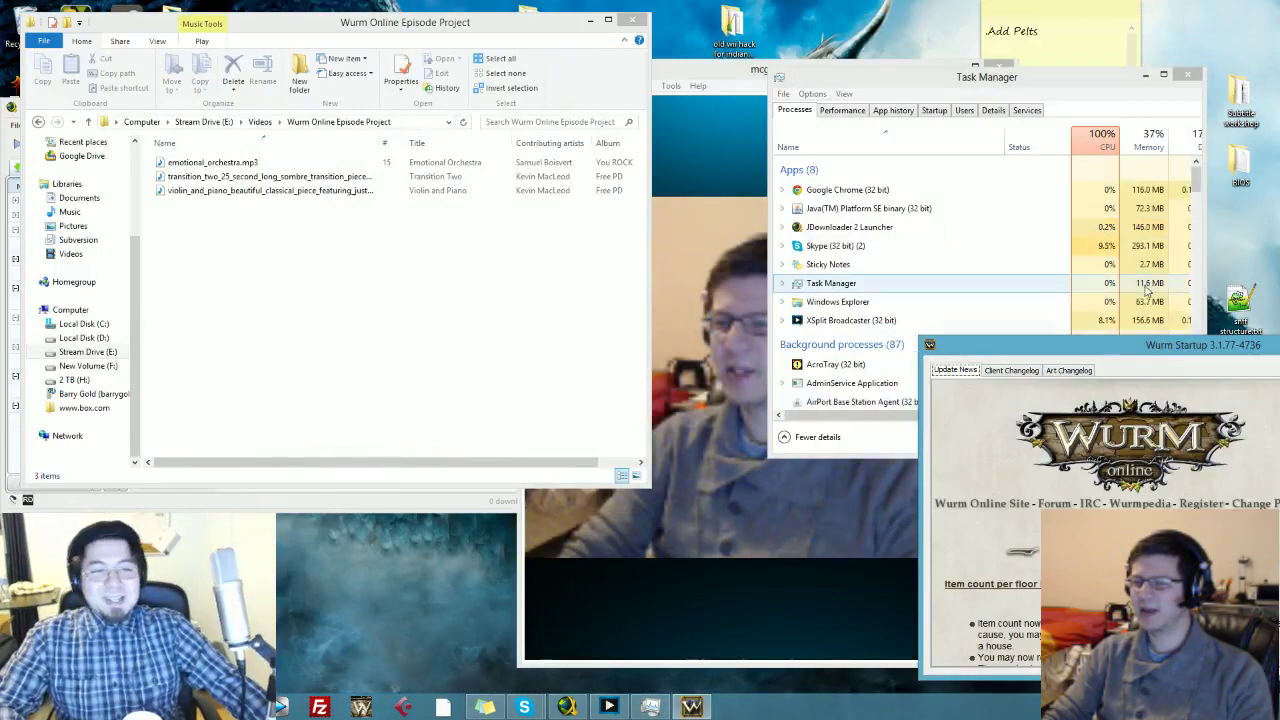
# - Move the Wurm Startup window back into full view, start the game once more and maximize it
pyautogui.moveTo(1151, 350); pyautogui.dragTo(721, 310)
pyautogui.click(984, 612)
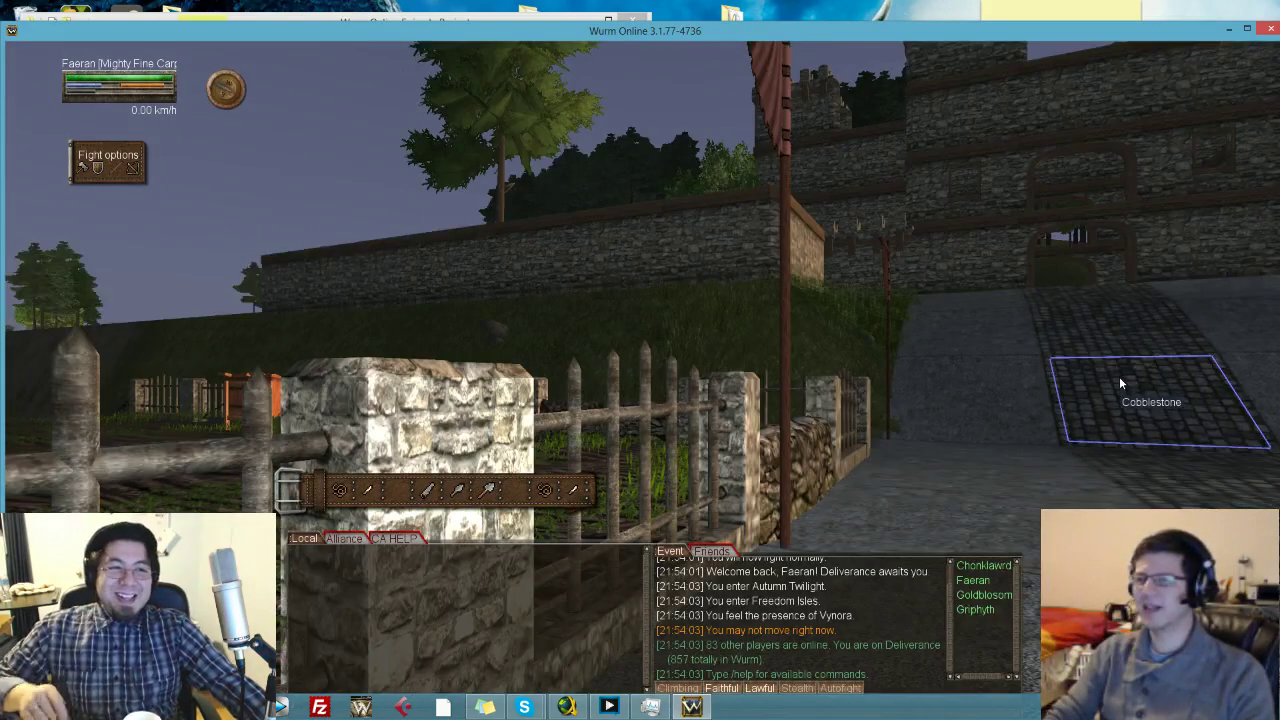
pyautogui.click(1248, 31)
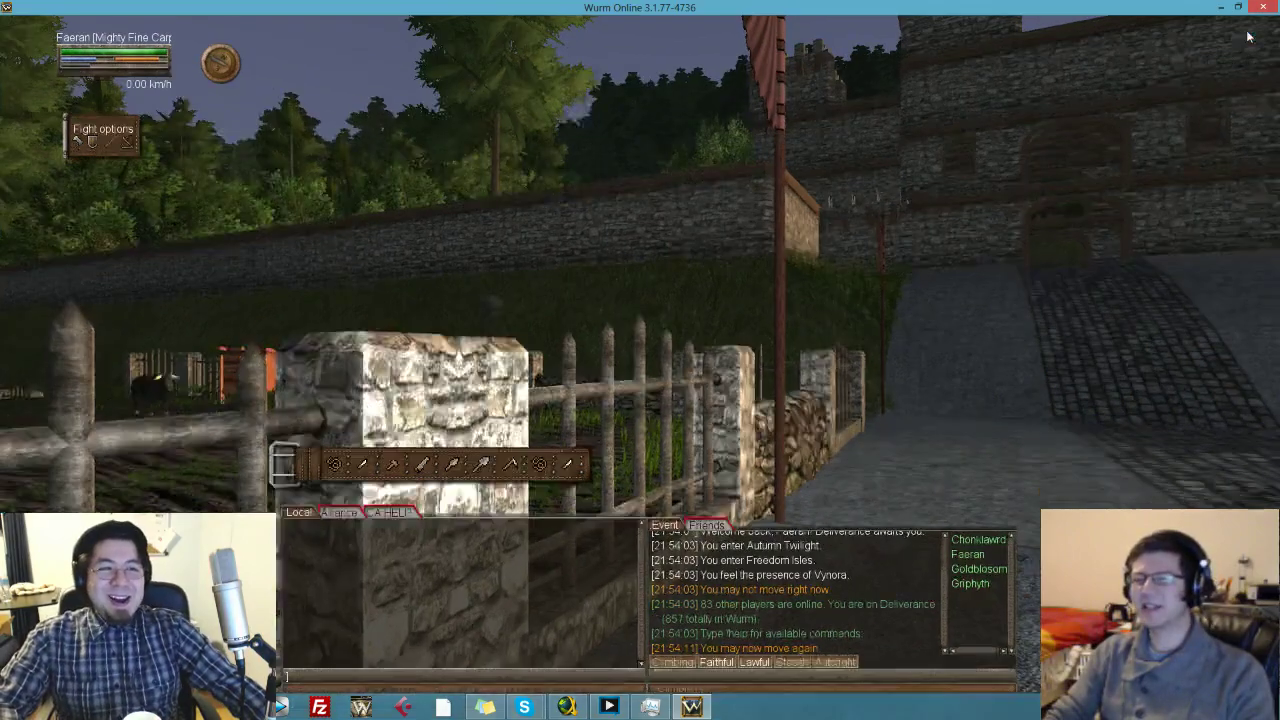
# - Look around the road, turn towards the ramp and walk up to the armoured character beside the fence
pyautogui.moveTo(640, 360); pyautogui.dragTo(860, 440)
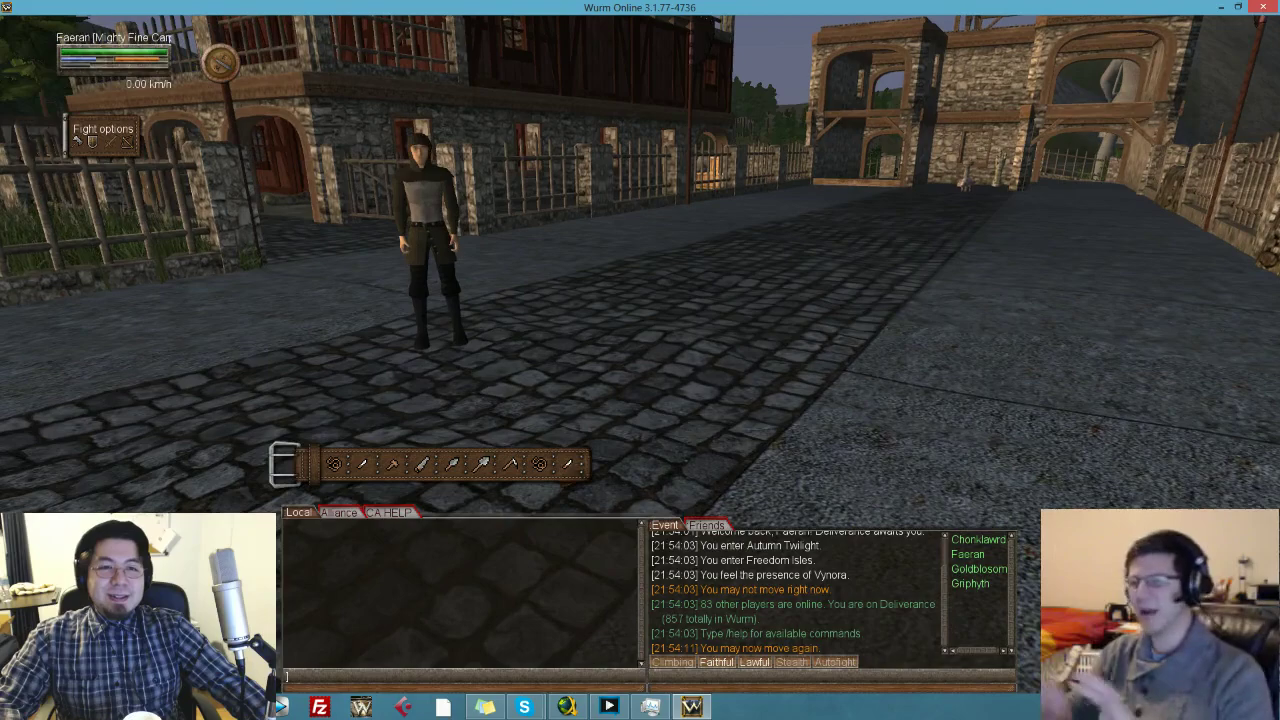
pyautogui.moveTo(640, 360); pyautogui.dragTo(740, 365)
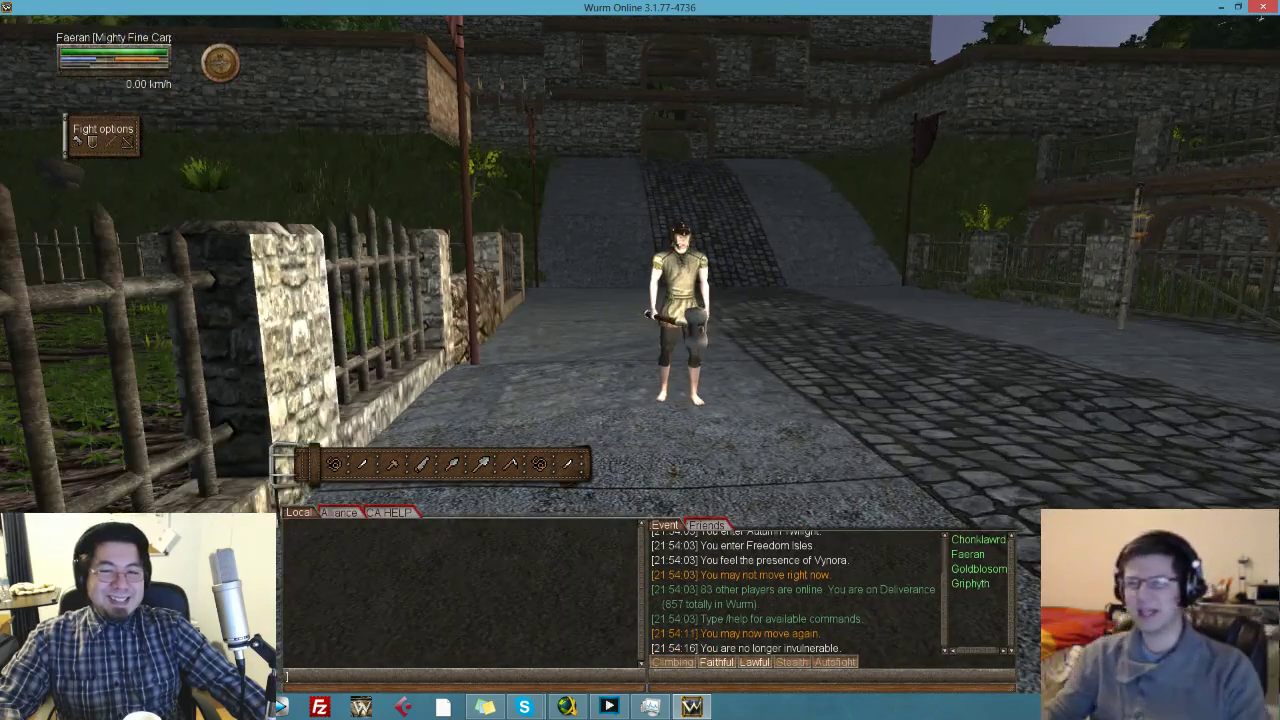
pyautogui.press('w')
pyautogui.press('w')
pyautogui.press('w')
pyautogui.moveTo(640, 360)
pyautogui.mouseDown()
pyautogui.moveTo(720, 380)
pyautogui.moveTo(640, 385)
pyautogui.mouseUp()
pyautogui.press('w')
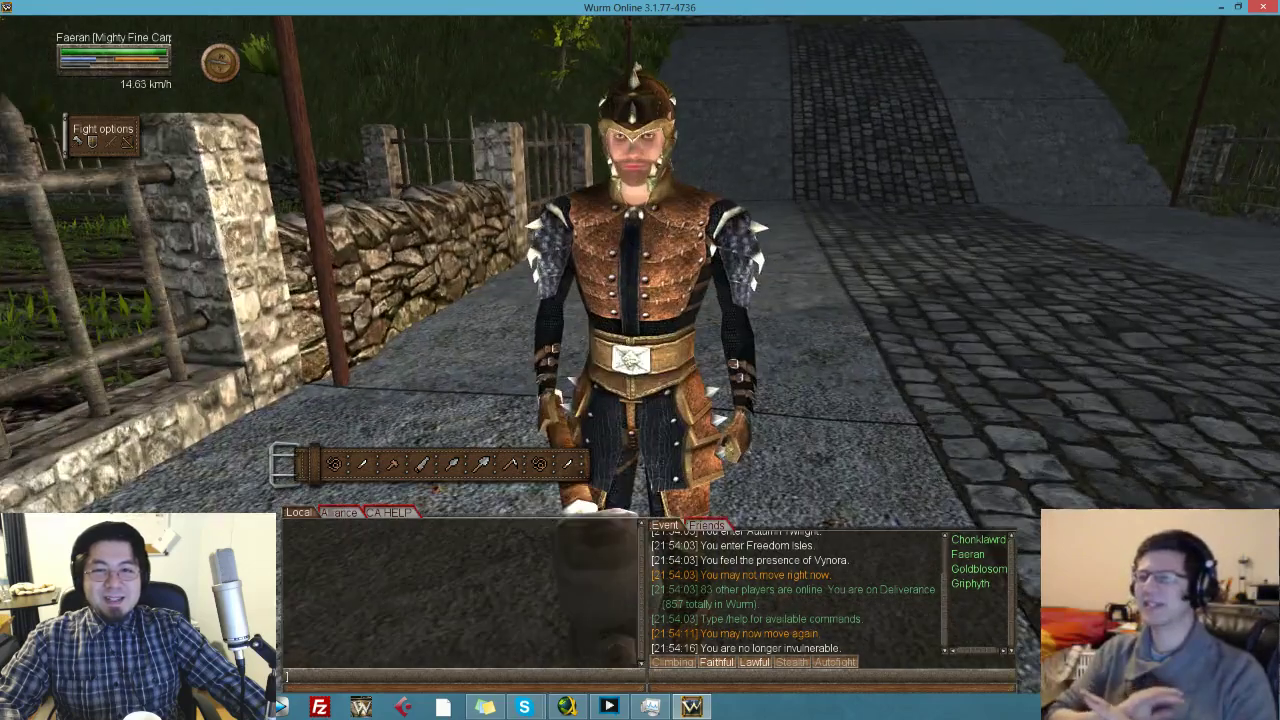
# - Move in for a close-up of the armoured character's head and chest beside the fence and hide the game interface
pyautogui.press('w')
pyautogui.press('w')
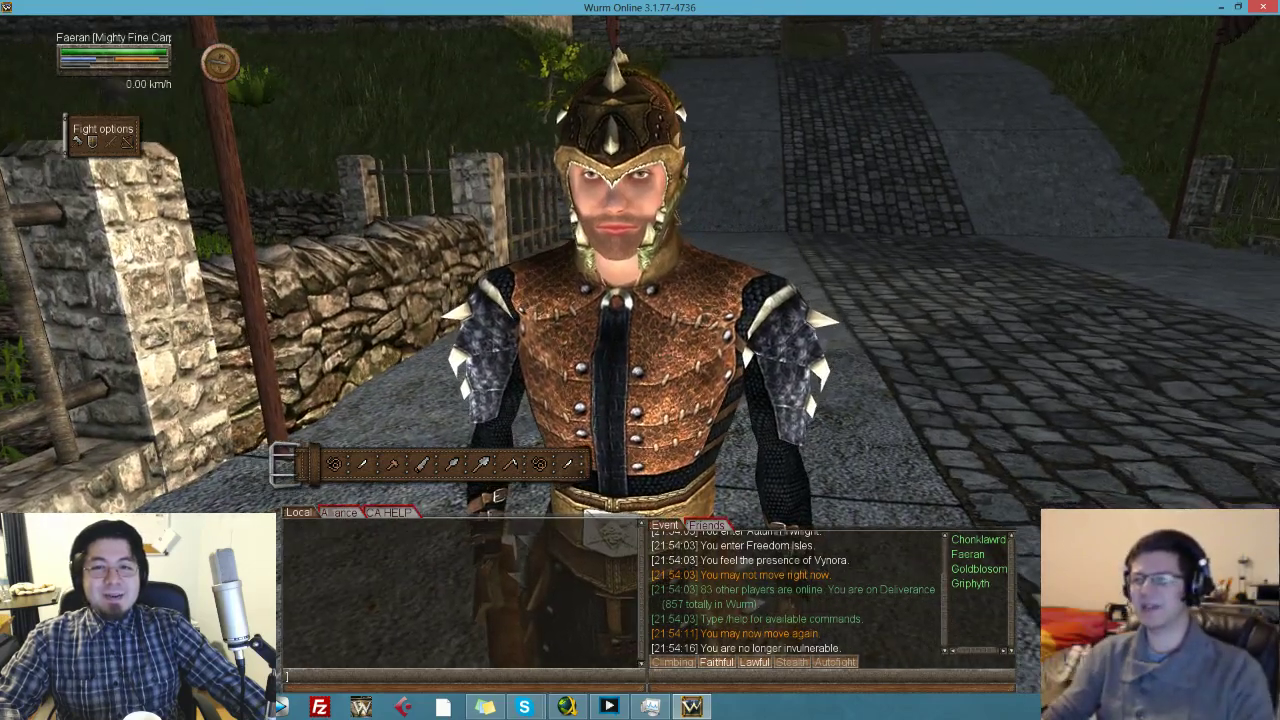
pyautogui.press('a')
pyautogui.press('w')
pyautogui.press('d')
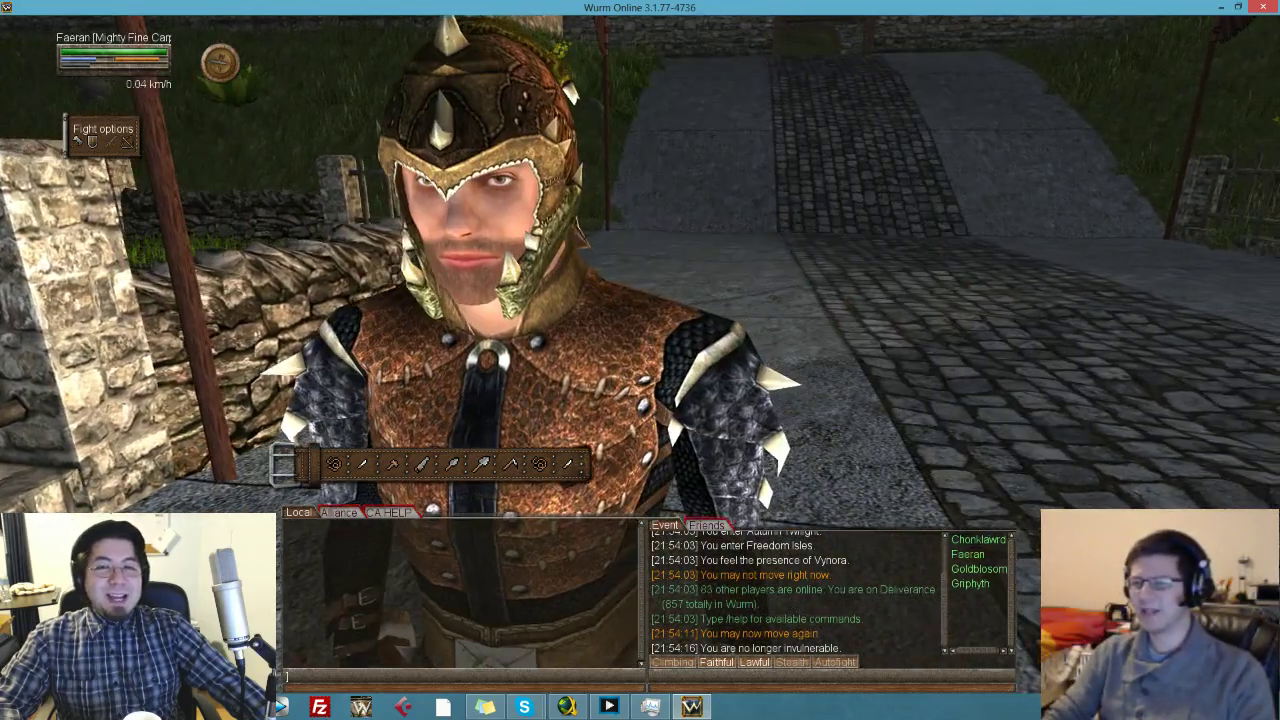
pyautogui.press('a')
pyautogui.press('F10')
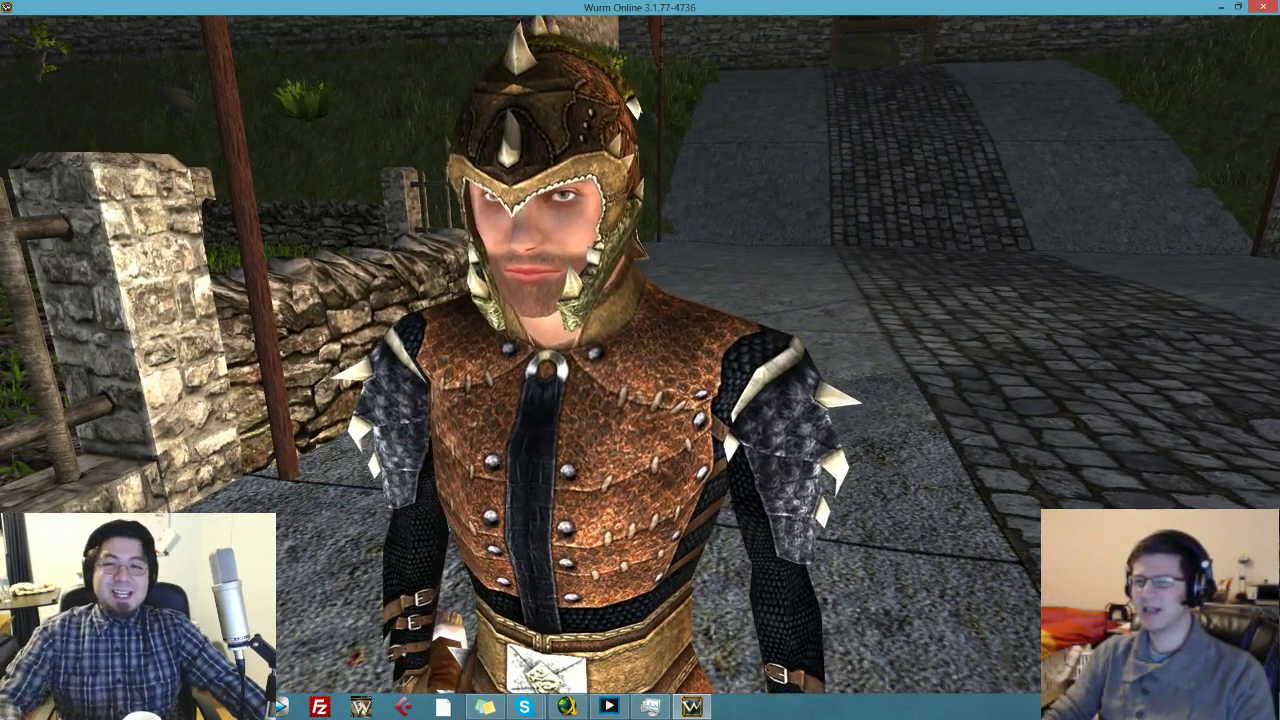
# - Reframe the interface-free shot of the armoured character from a slight angle and push in closer on the face
pyautogui.press('a')
pyautogui.press('d')
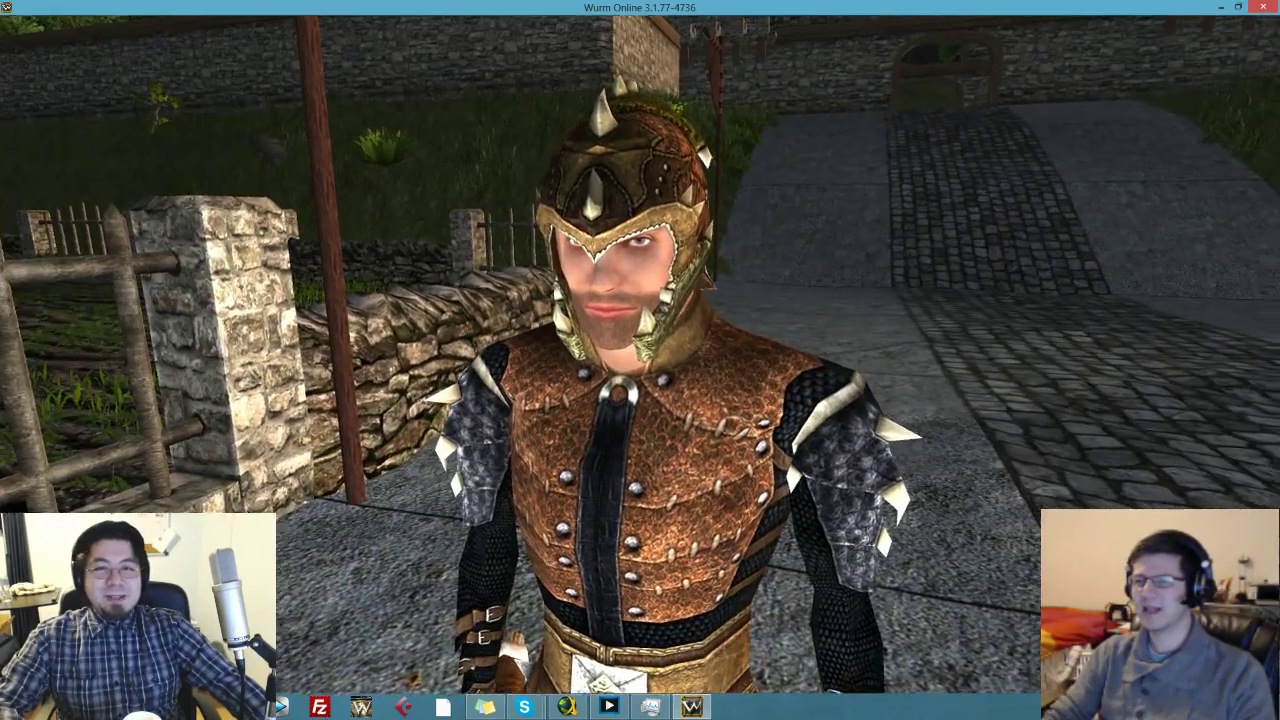
pyautogui.moveTo(640, 360); pyautogui.dragTo(595, 405)
pyautogui.press('w')
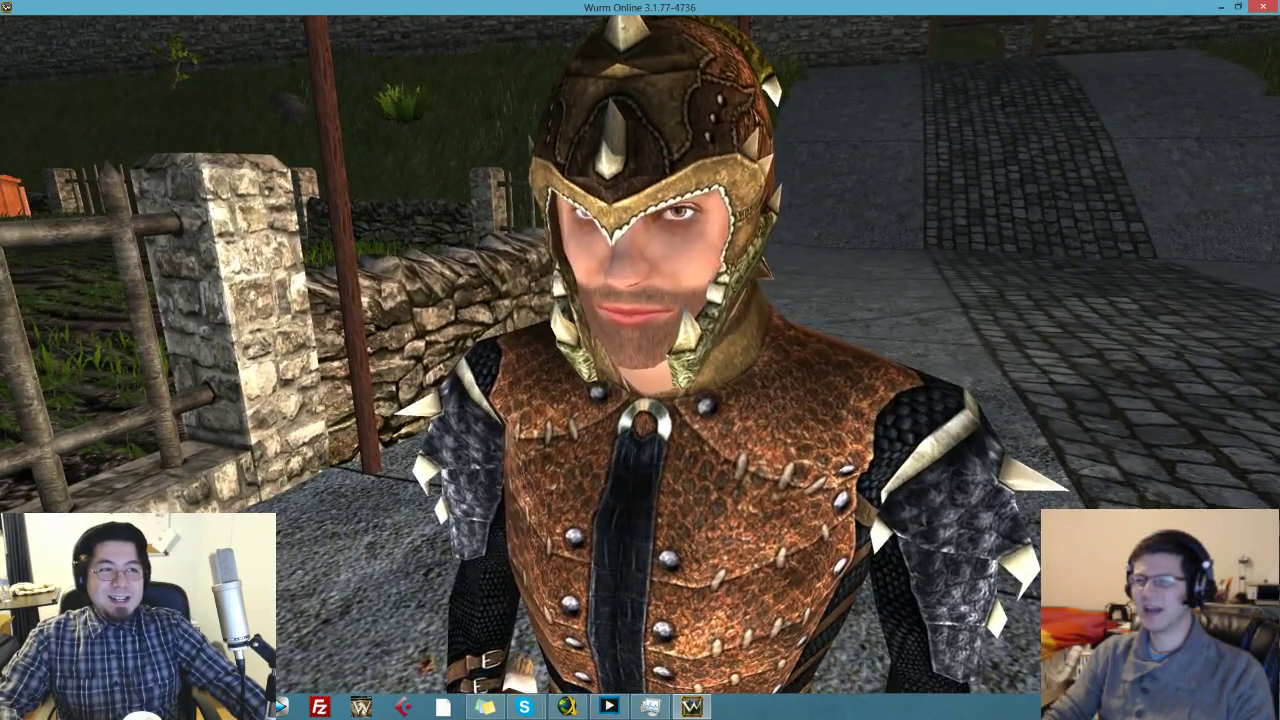
pyautogui.press('w')
pyautogui.press('s')
pyautogui.moveTo(640, 360); pyautogui.dragTo(611, 334)
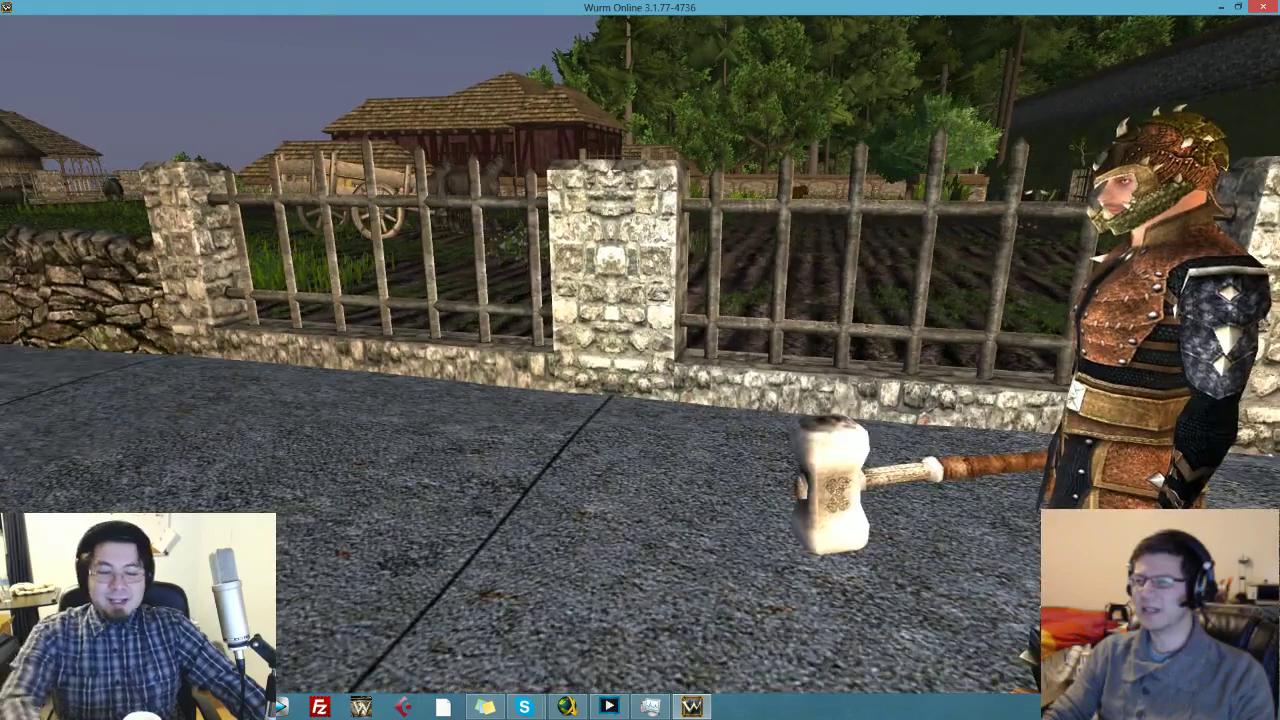
# - Bring back the game interface and walk along the road to the pig beside the stone gatehouse
pyautogui.press('Home')
pyautogui.press('w')
pyautogui.press('w')
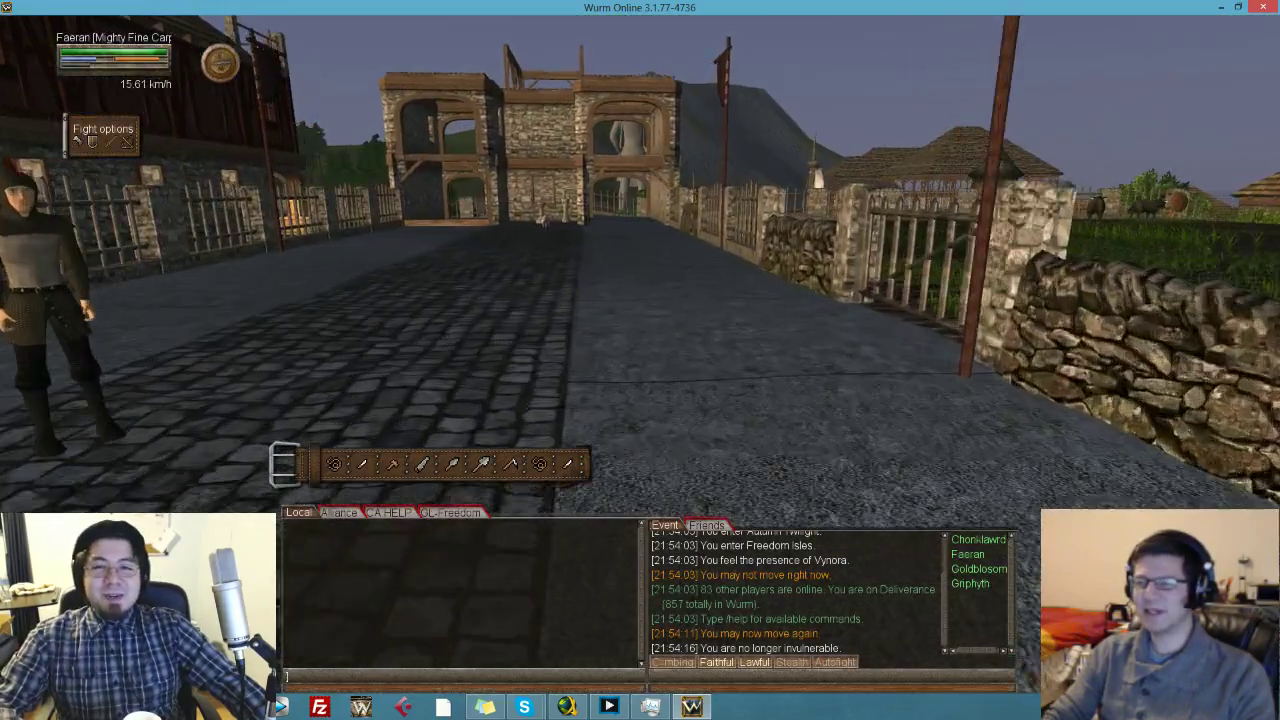
pyautogui.press('w')
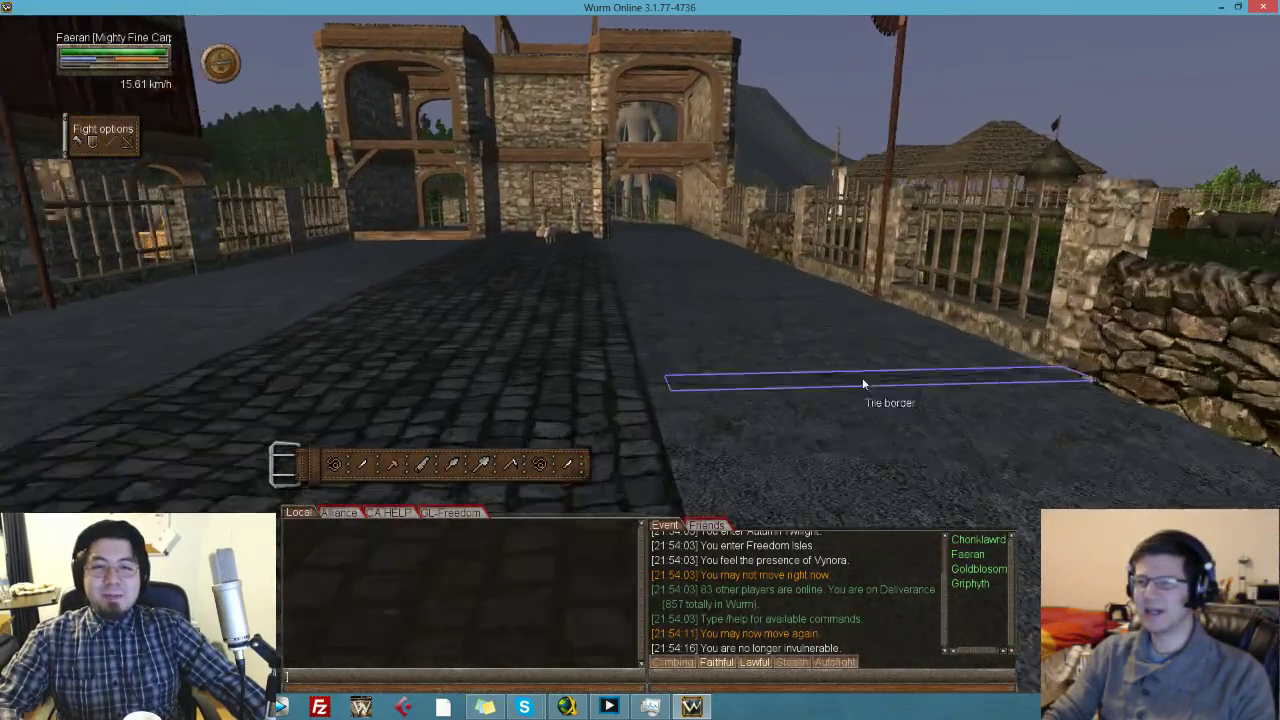
pyautogui.press('w')
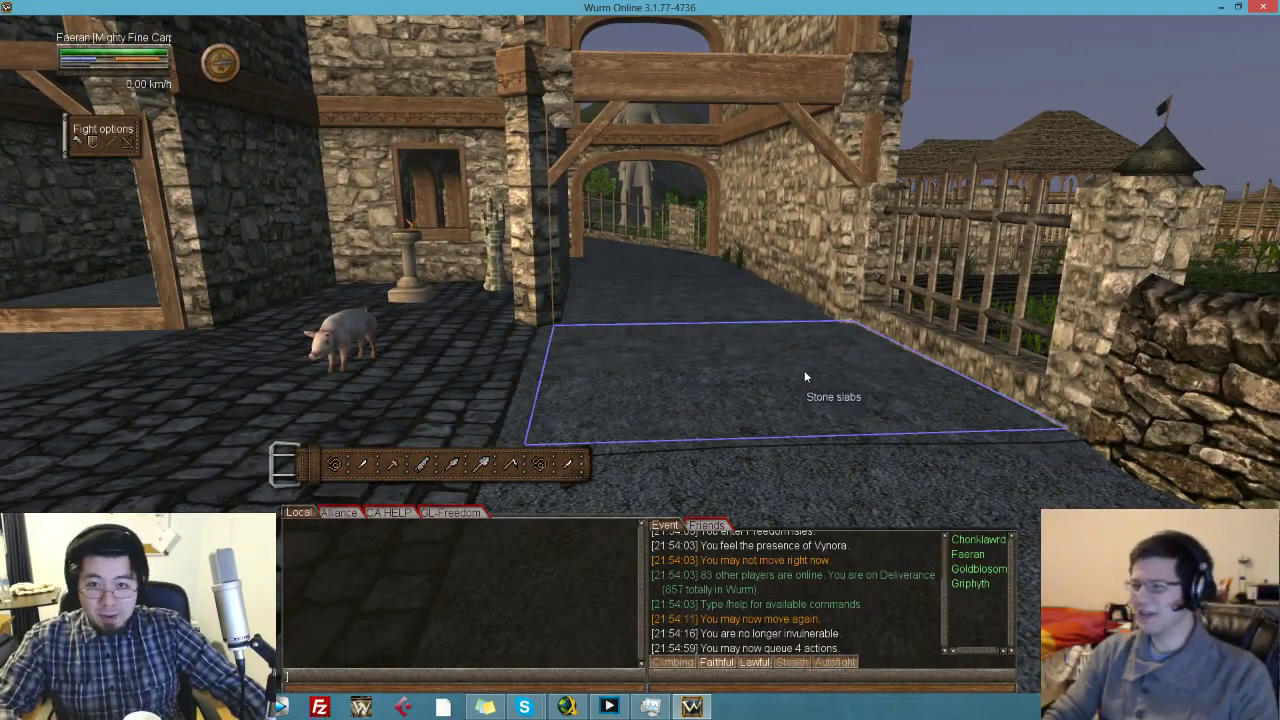
# - Turn around, follow the armoured character and pig towards the ramp, and face the farm field with the horse cart
pyautogui.press('w')
pyautogui.moveTo(752, 388); pyautogui.dragTo(1130, 380)
pyautogui.press('w')
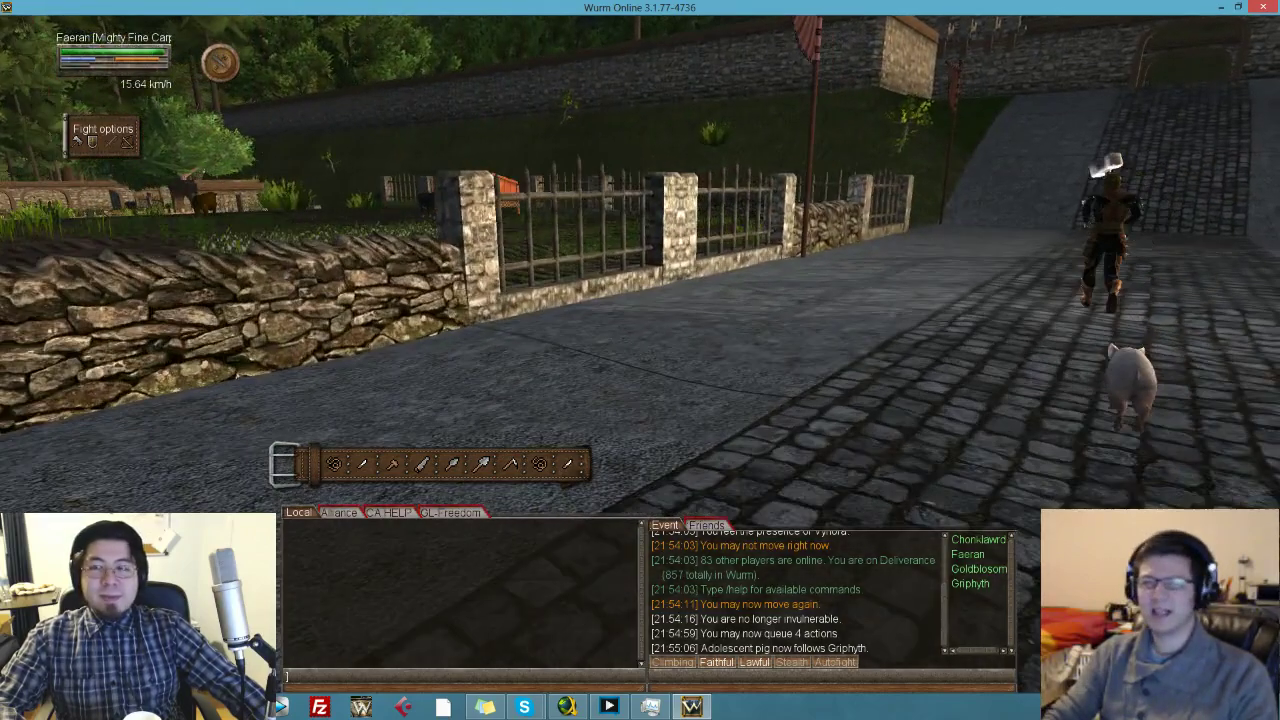
pyautogui.moveTo(740, 382)
pyautogui.mouseDown()
pyautogui.moveTo(870, 386)
pyautogui.moveTo(740, 382)
pyautogui.mouseUp()
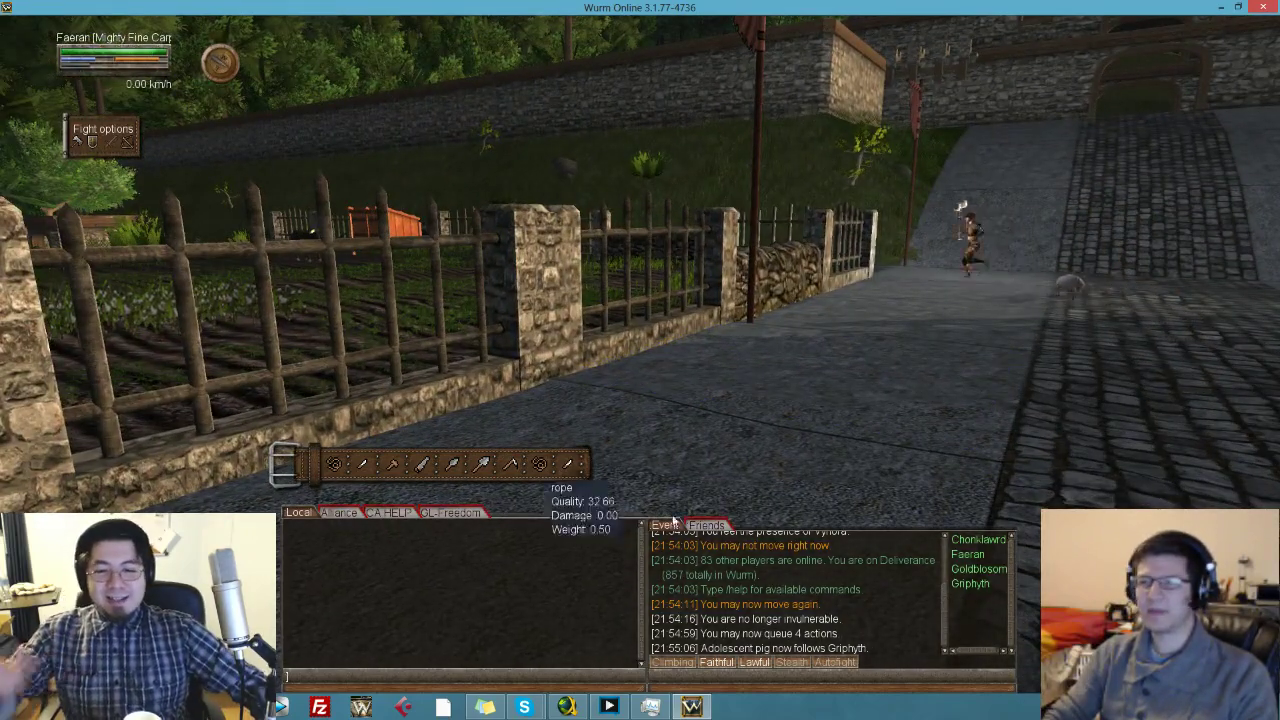
pyautogui.press('w')
pyautogui.moveTo(857, 397); pyautogui.dragTo(570, 378)
pyautogui.press('w')
pyautogui.press('w')
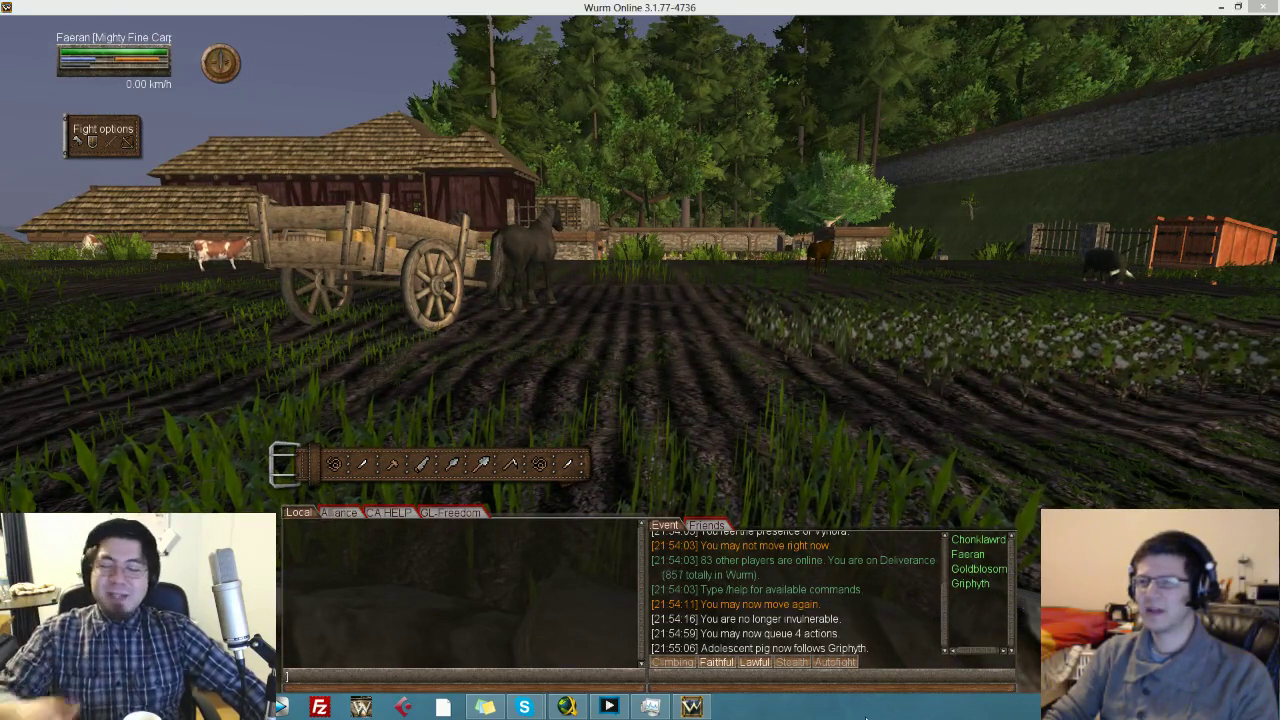
# - Switch to Vegas Pro with the Wurm Online Trailer project
pyautogui.click(279, 707)
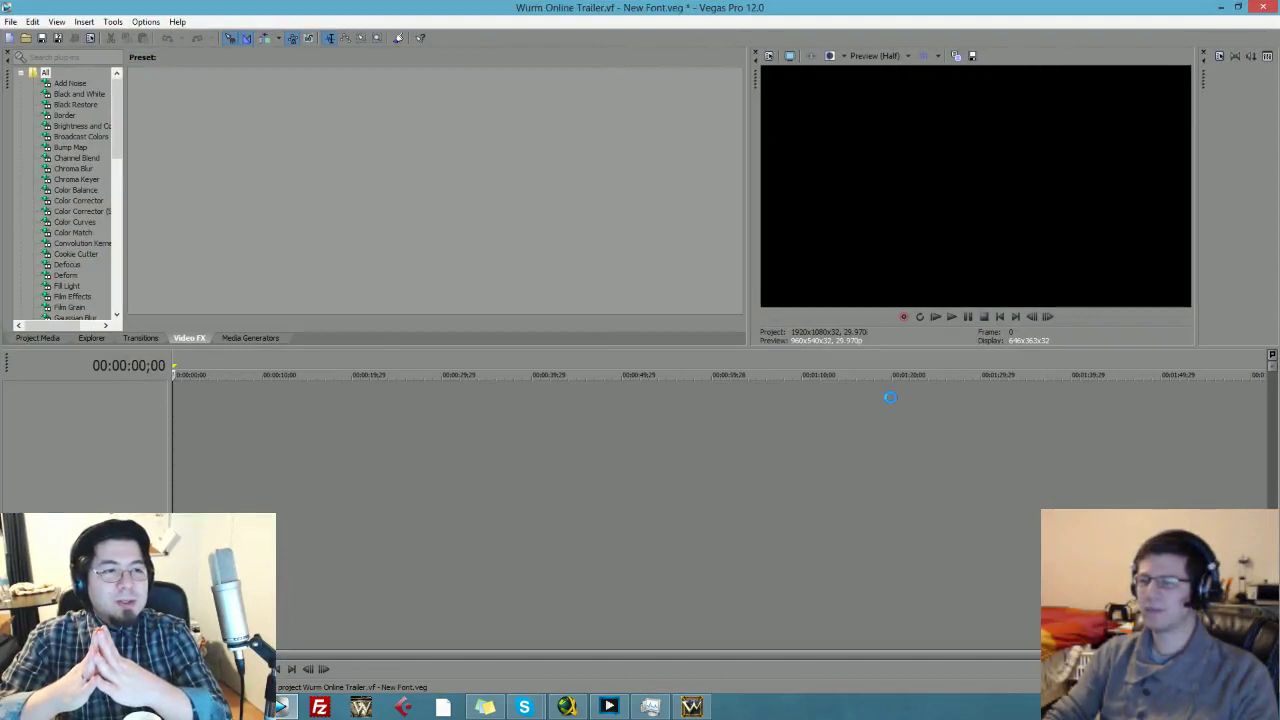
pyautogui.scroll(-1, 893, 403)
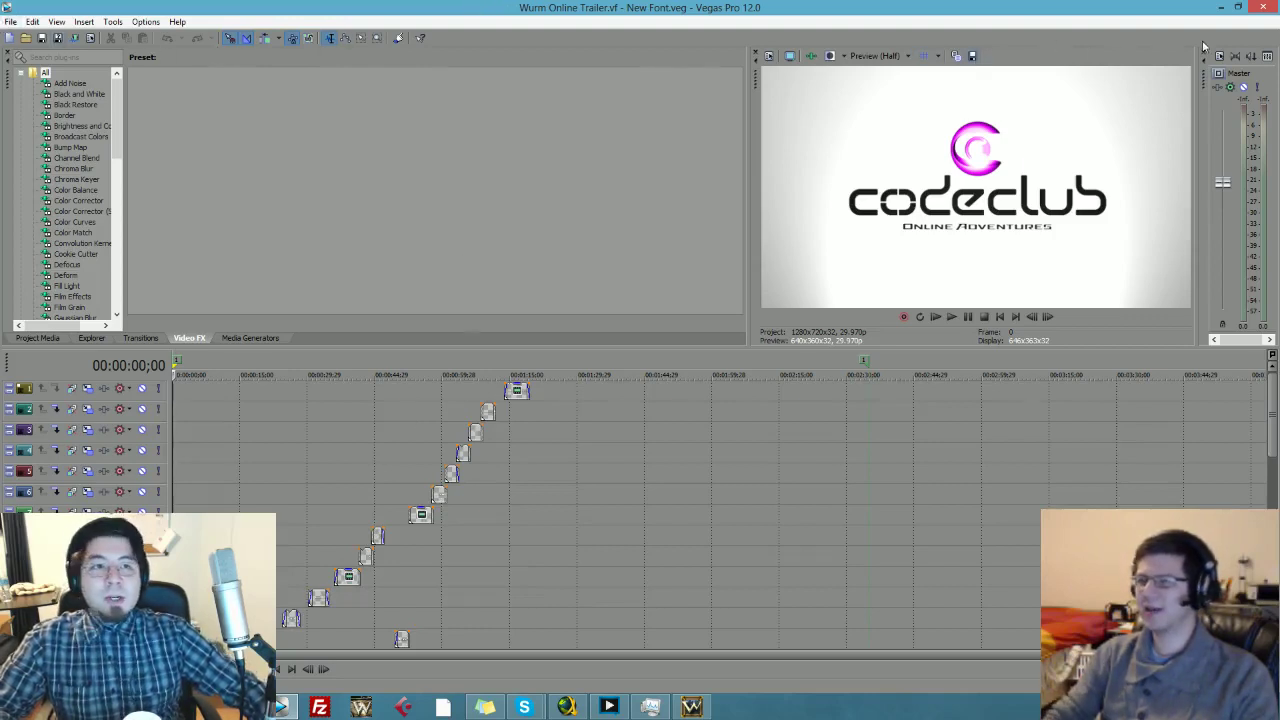
pyautogui.click(10, 21)
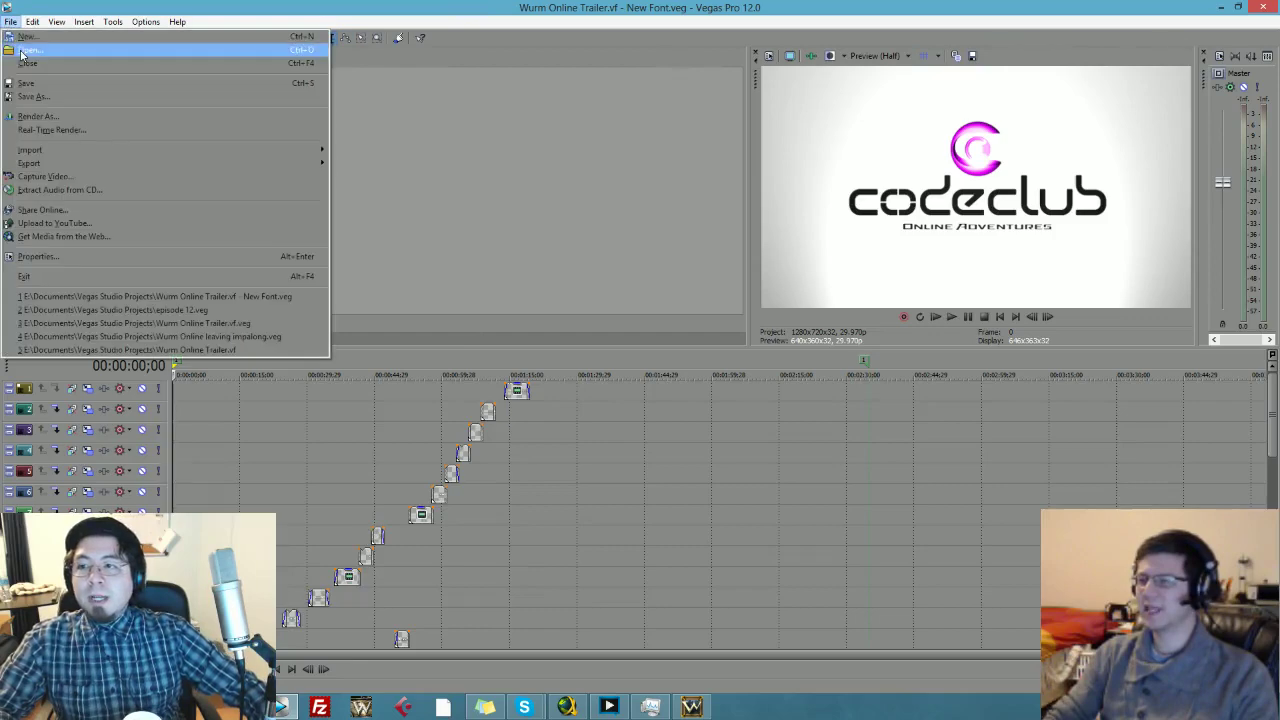
pyautogui.click(30, 48)
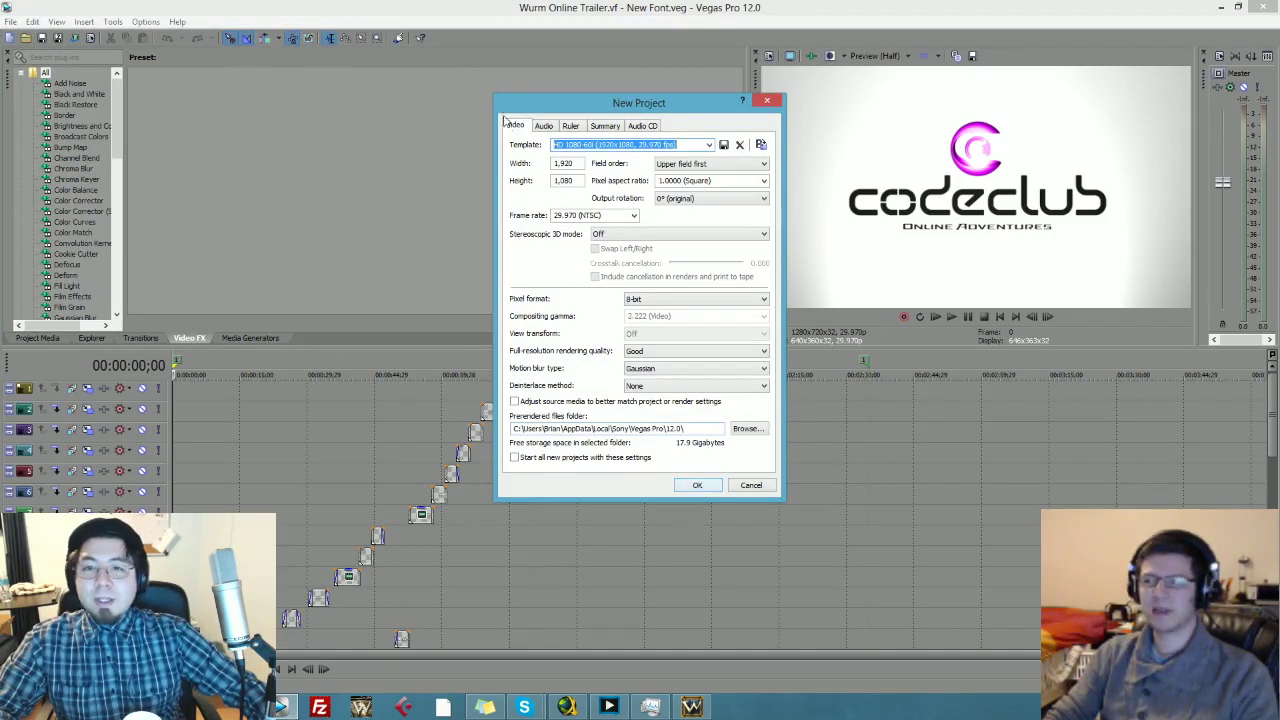
pyautogui.click(710, 145)
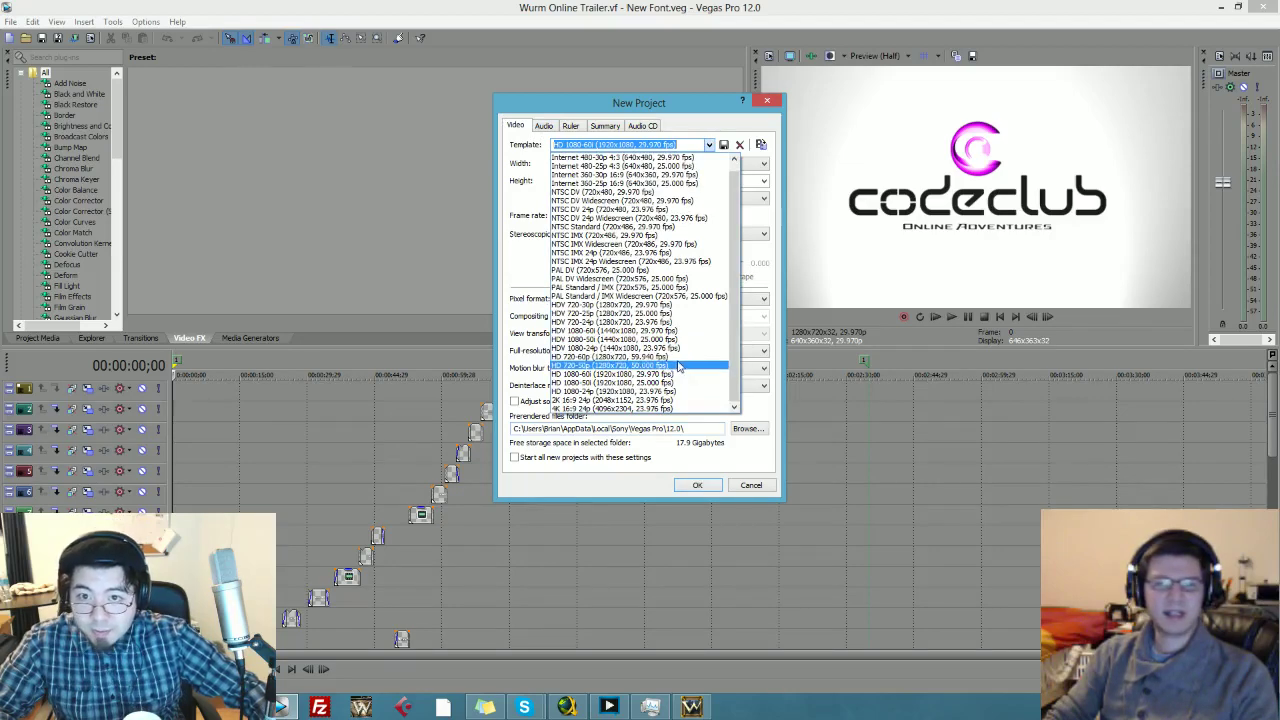
pyautogui.scroll(1, 682, 340)
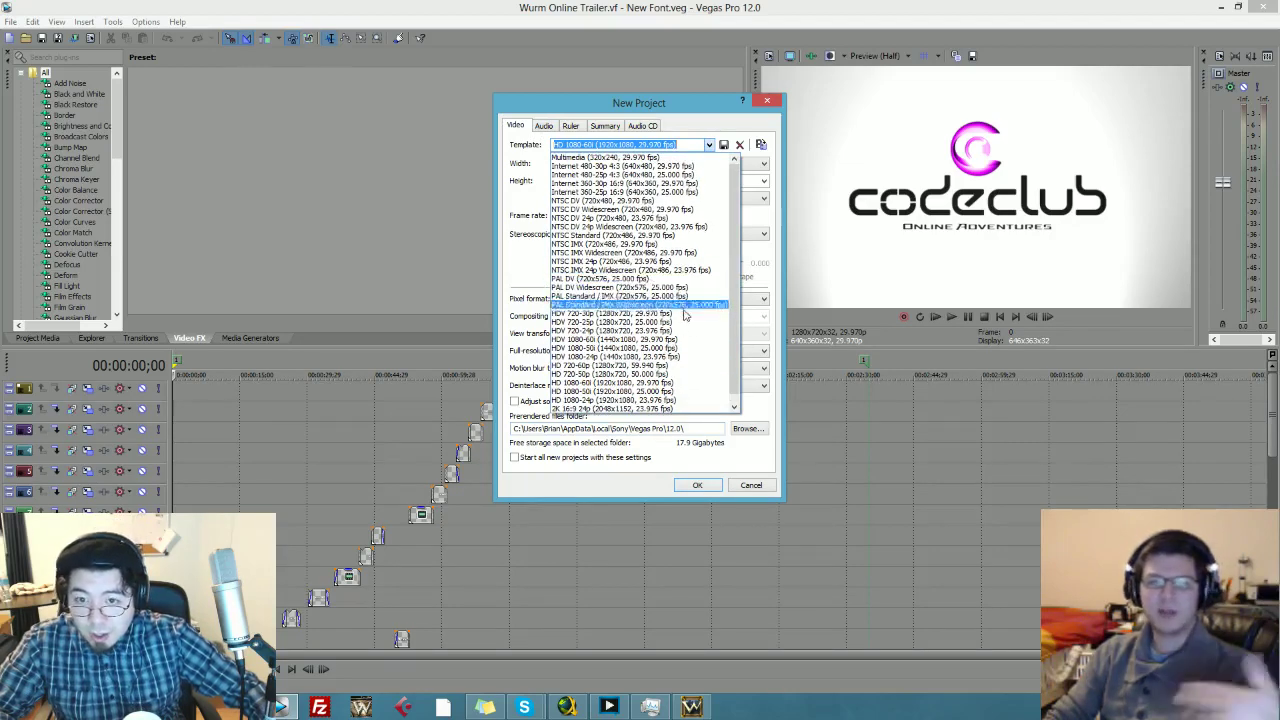
pyautogui.scroll(-1, 684, 340)
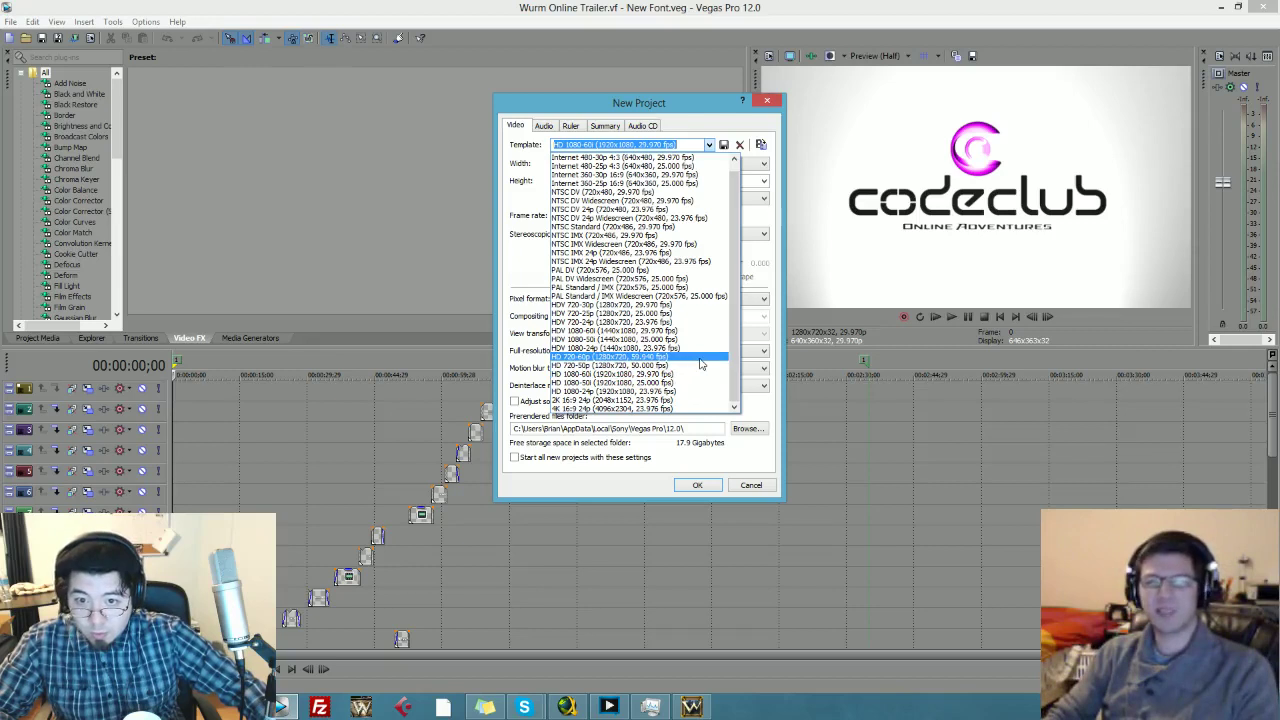
pyautogui.scroll(1, 738, 348)
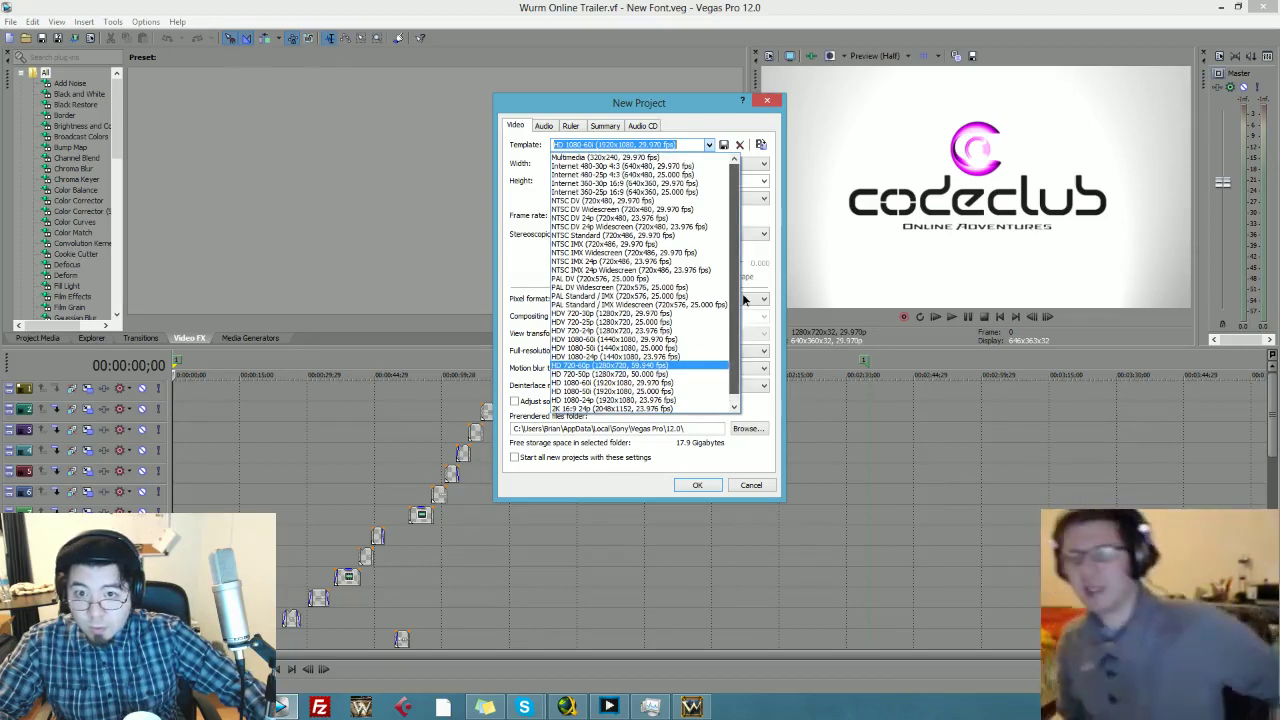
pyautogui.click(613, 103)
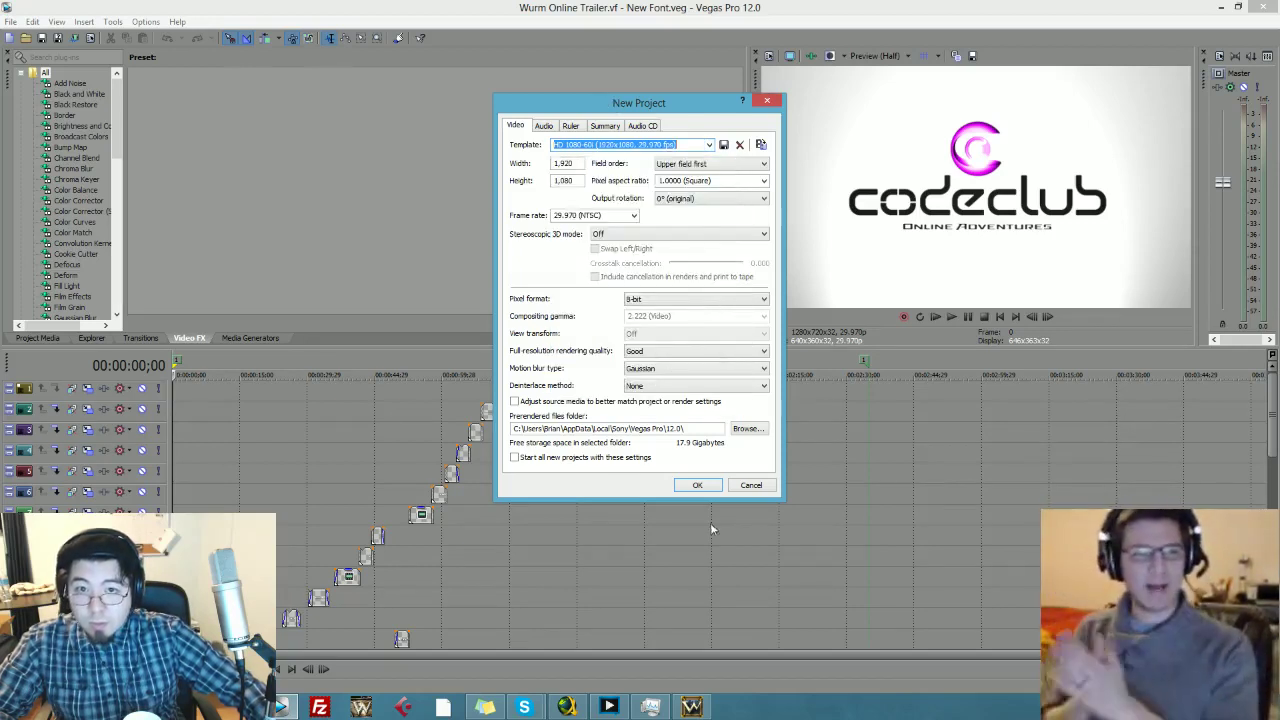
pyautogui.click(751, 484)
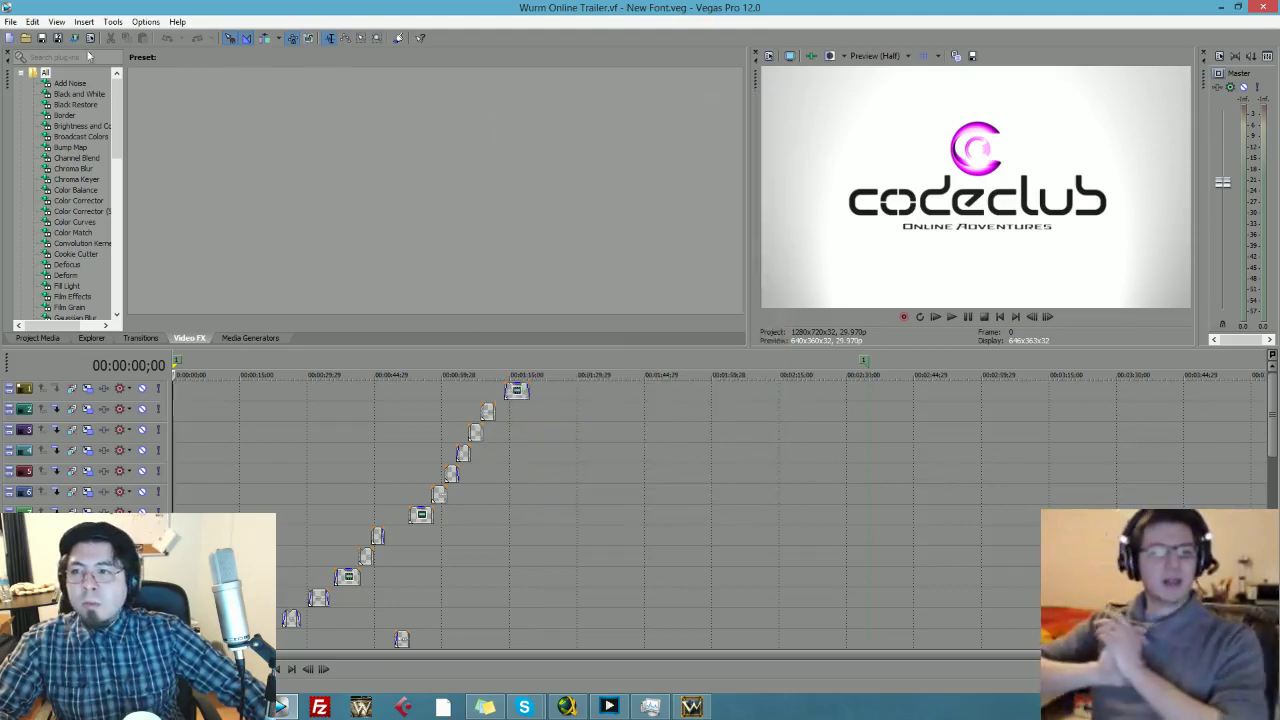
# - Create a new project from the NTSC DV Widescreen (720x480, 29.970 fps) template
pyautogui.click(11, 21)
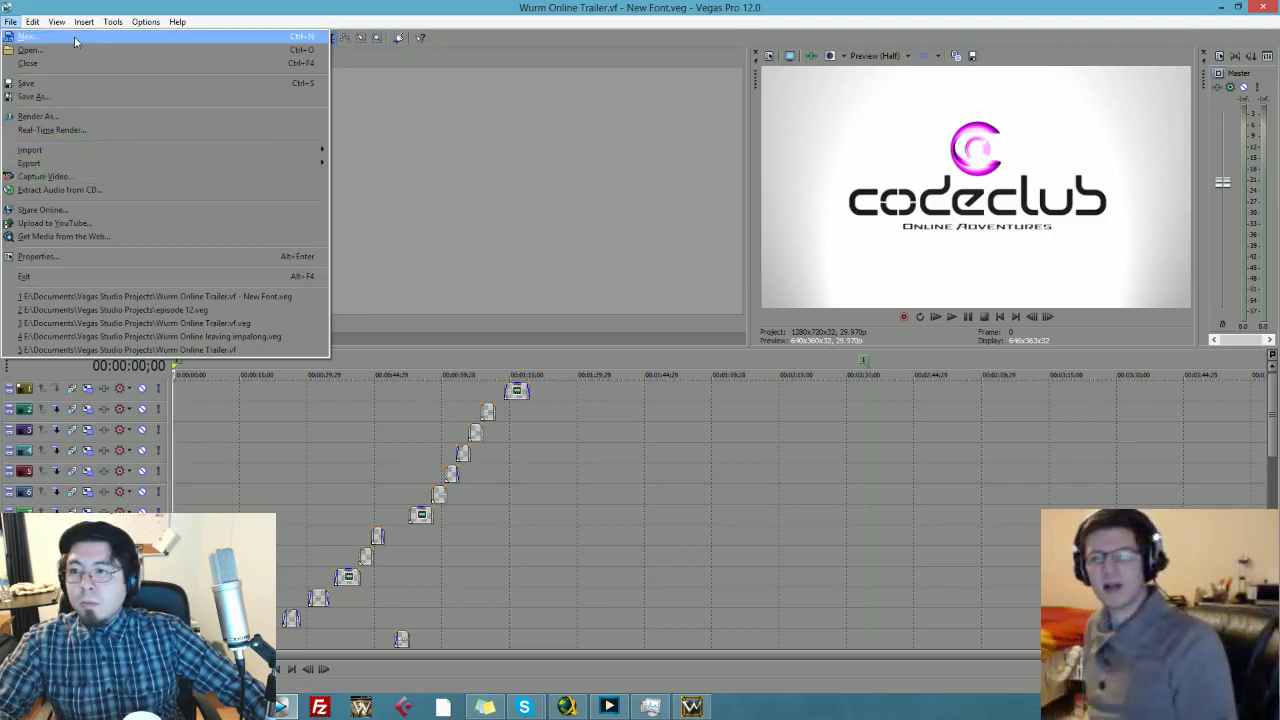
pyautogui.click(28, 36)
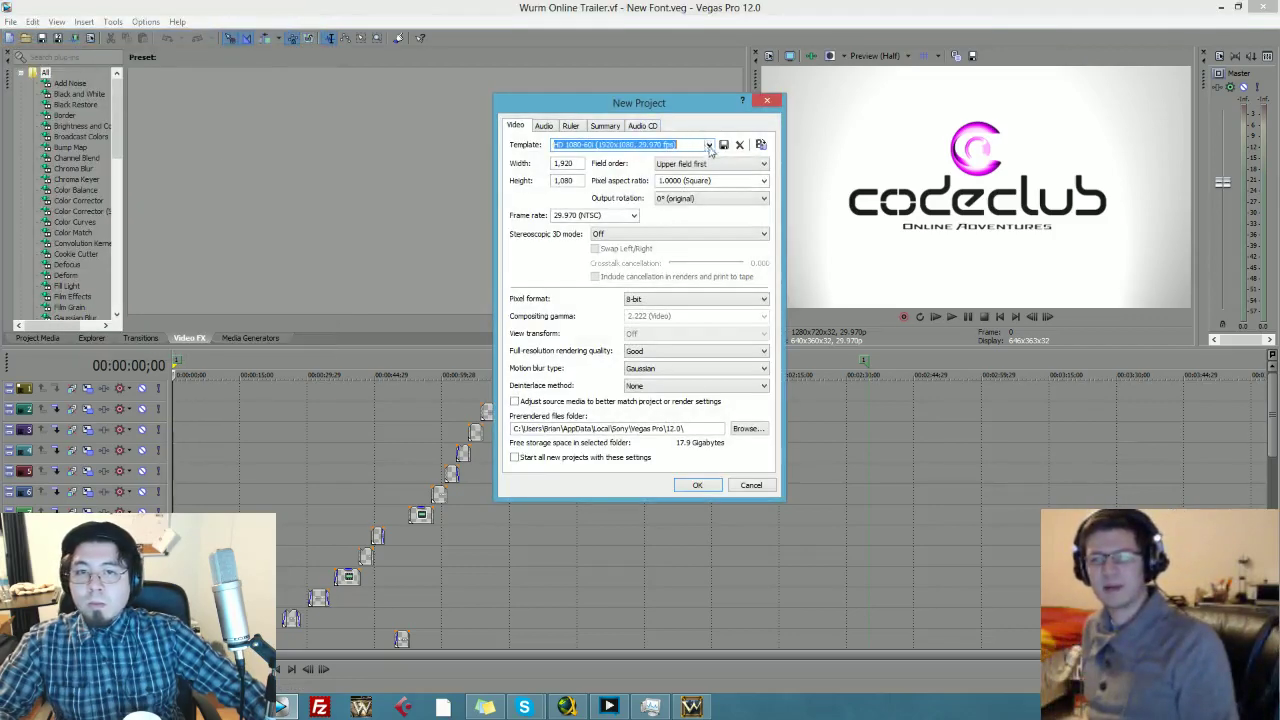
pyautogui.click(709, 145)
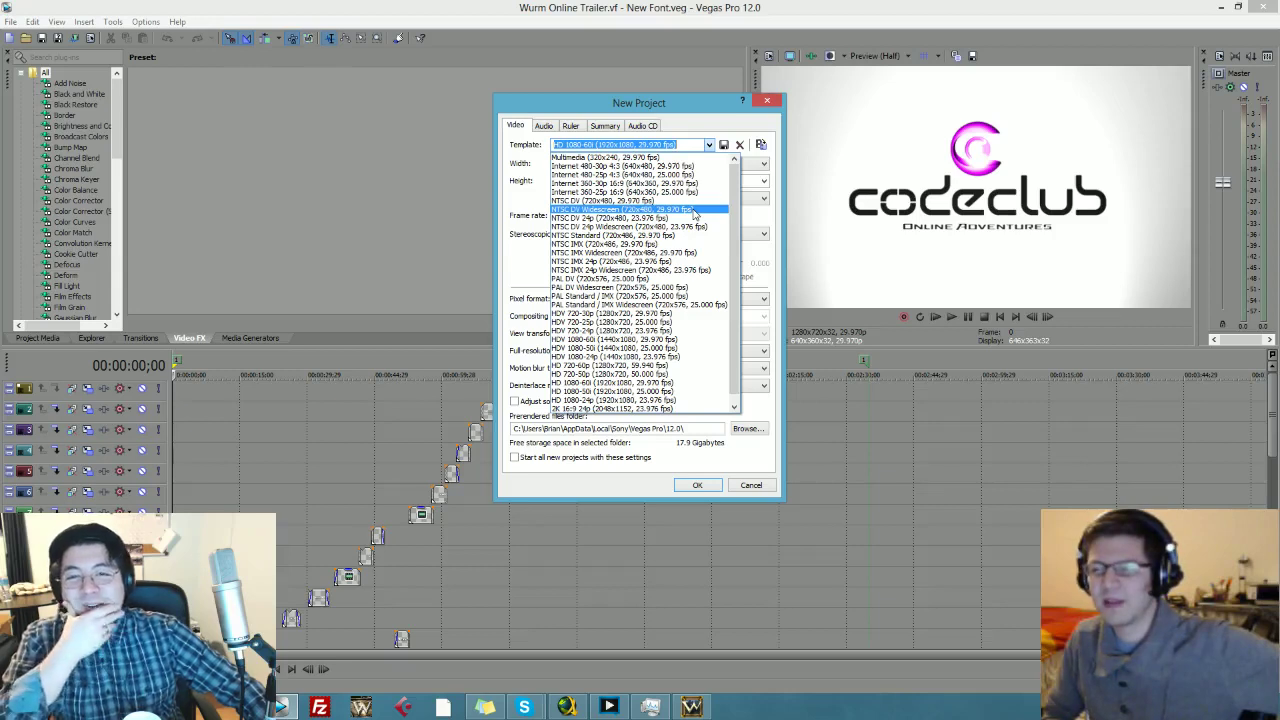
pyautogui.click(695, 210)
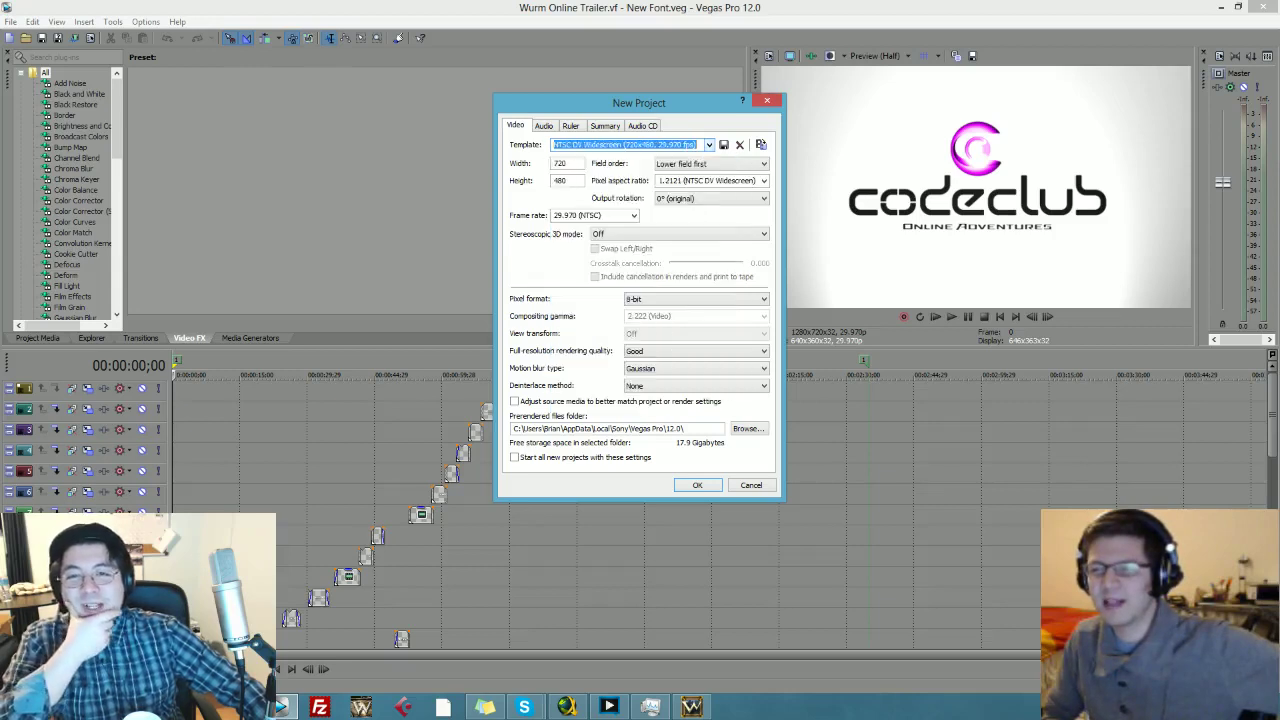
pyautogui.click(694, 487)
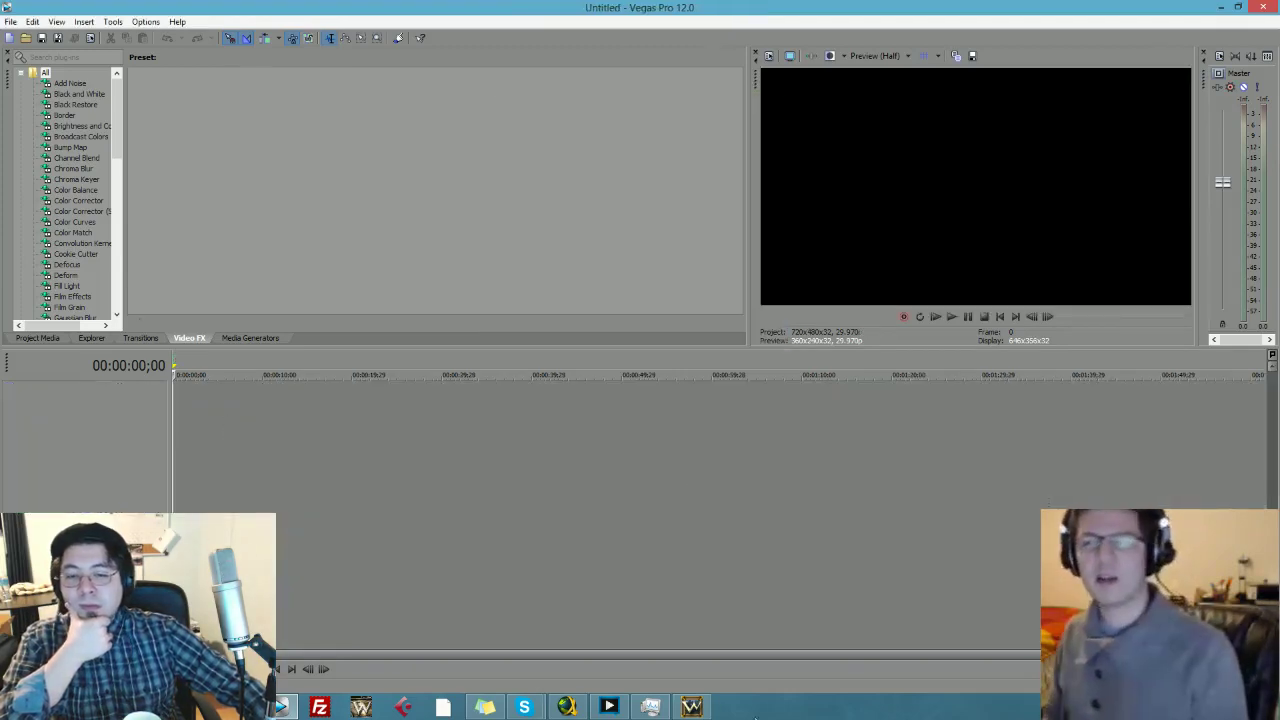
# - Add the violin and piano music file from the Wurm Online Episode Project folder to the timeline start and play its opening
pyautogui.hotkey('alt', 'Tab')
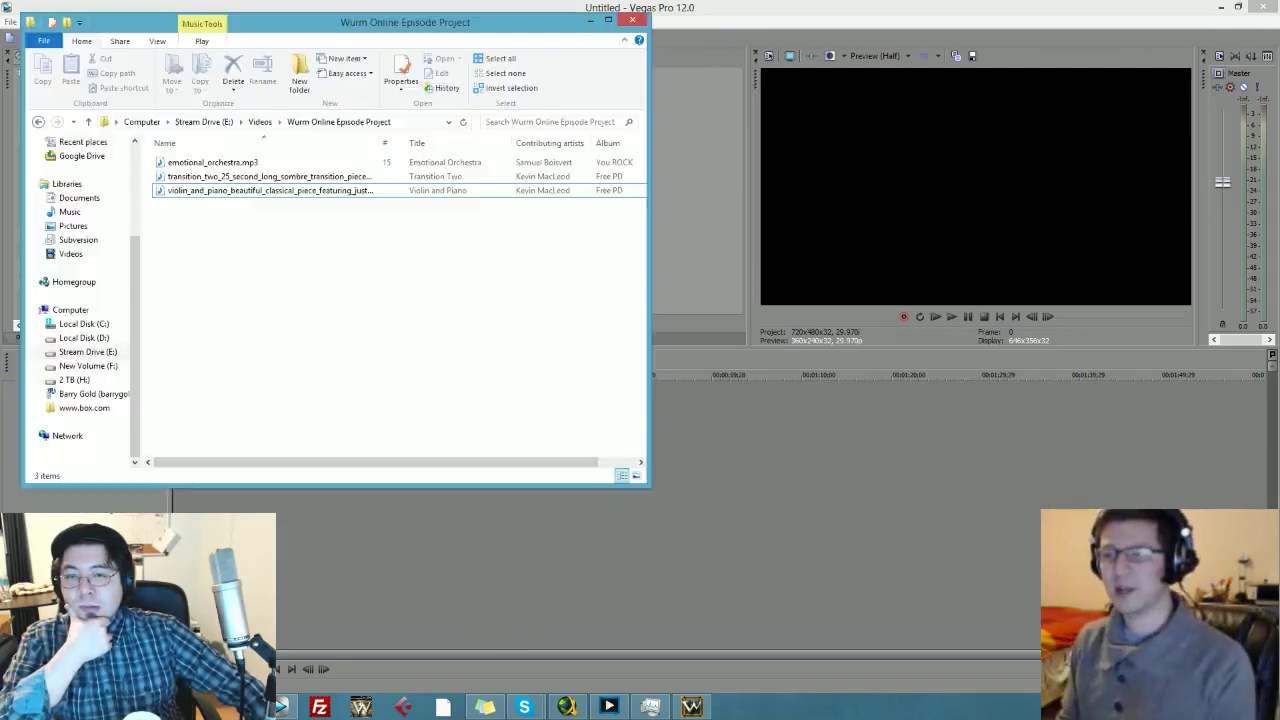
pyautogui.moveTo(289, 30); pyautogui.dragTo(898, 23)
pyautogui.moveTo(829, 186); pyautogui.dragTo(175, 430)
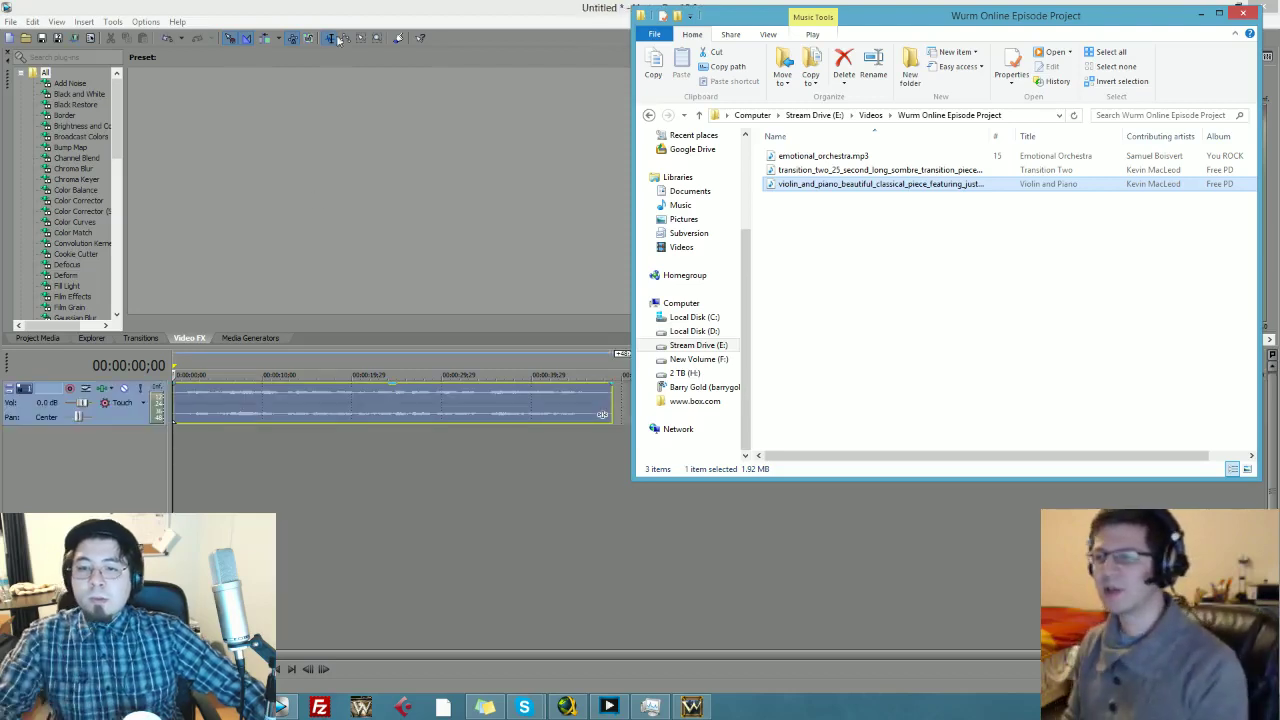
pyautogui.click(376, 124)
pyautogui.press('space')
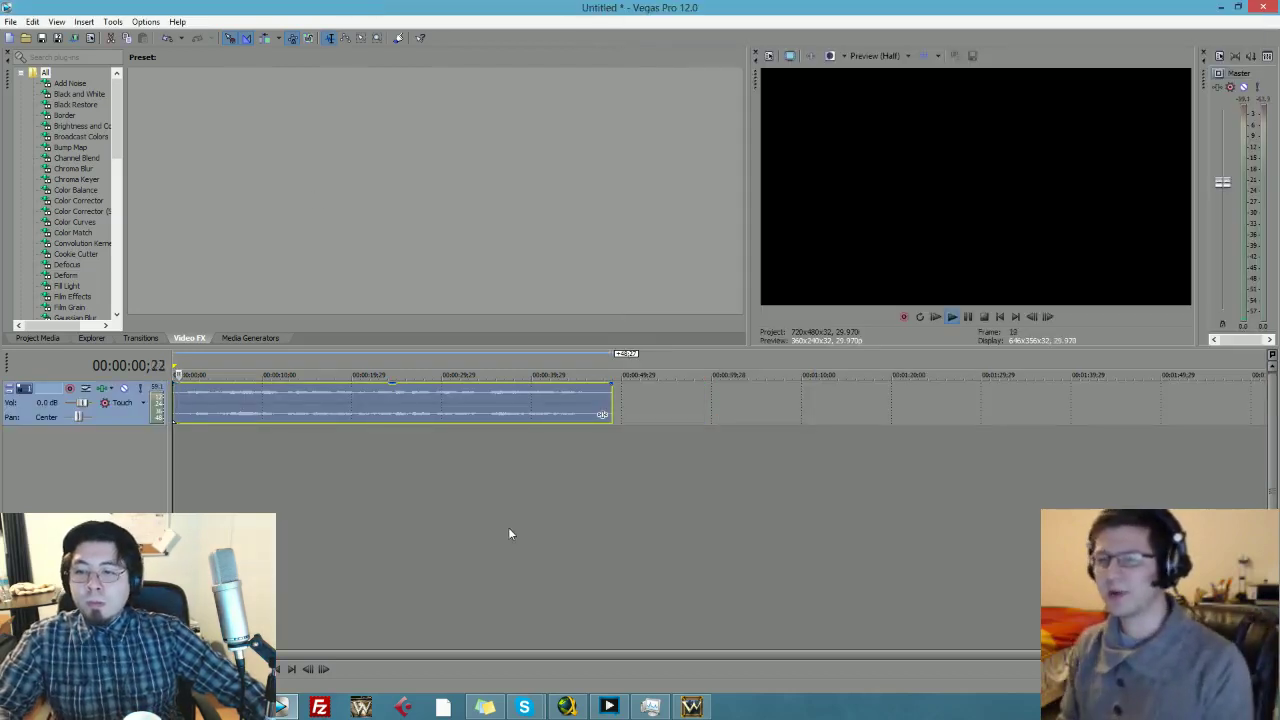
pyautogui.press('space')
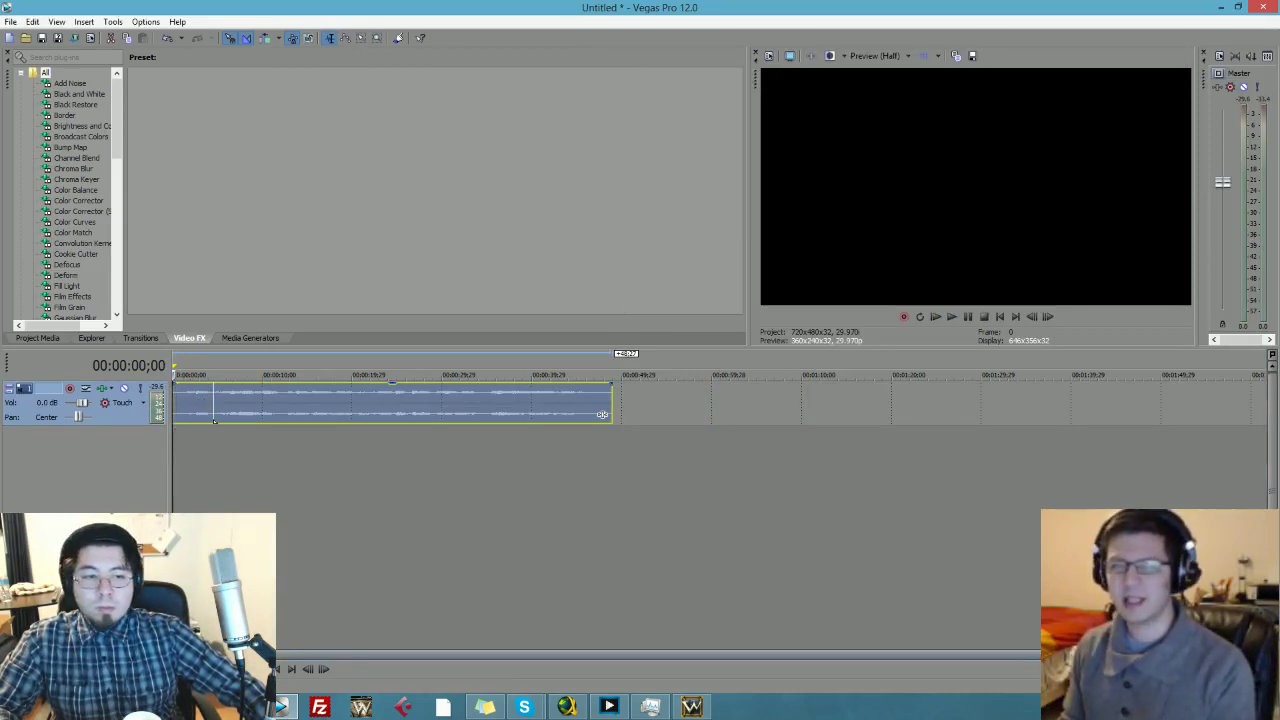
# - Make the audio track taller and trim about 1;04 of quiet lead-in from the start of the music clip
pyautogui.scroll(5, 214, 420)
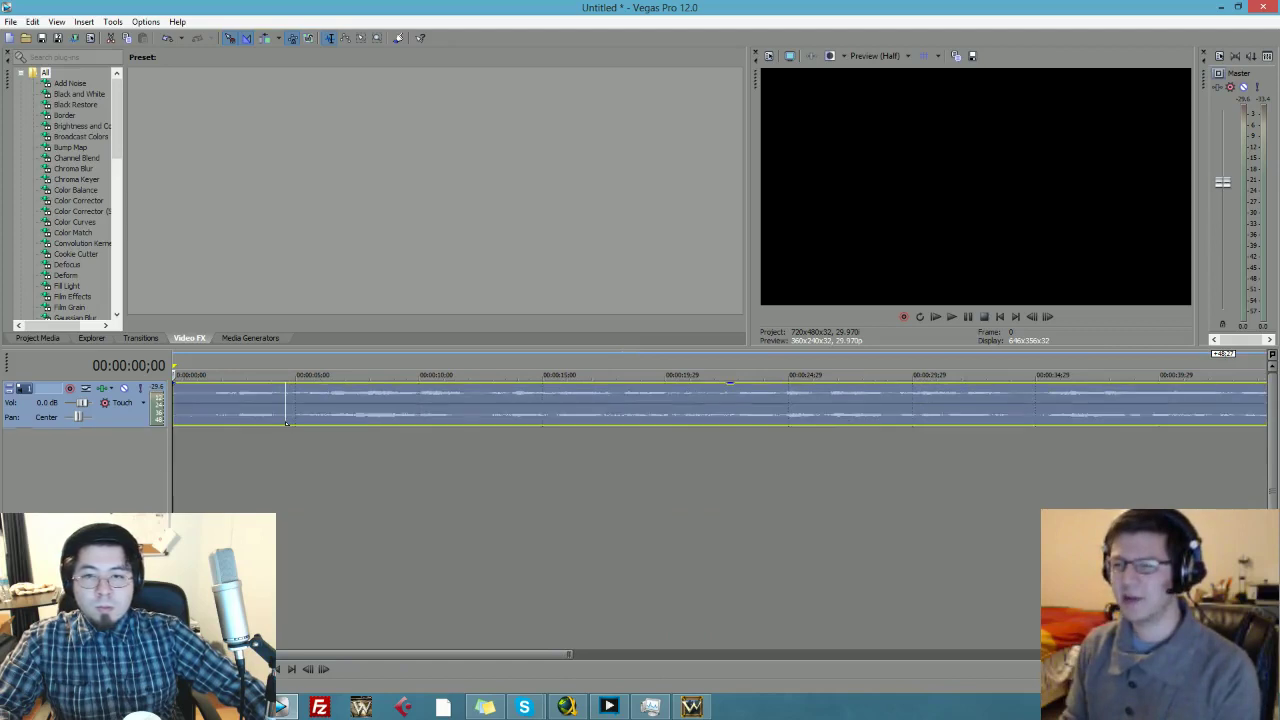
pyautogui.moveTo(286, 430); pyautogui.dragTo(286, 456)
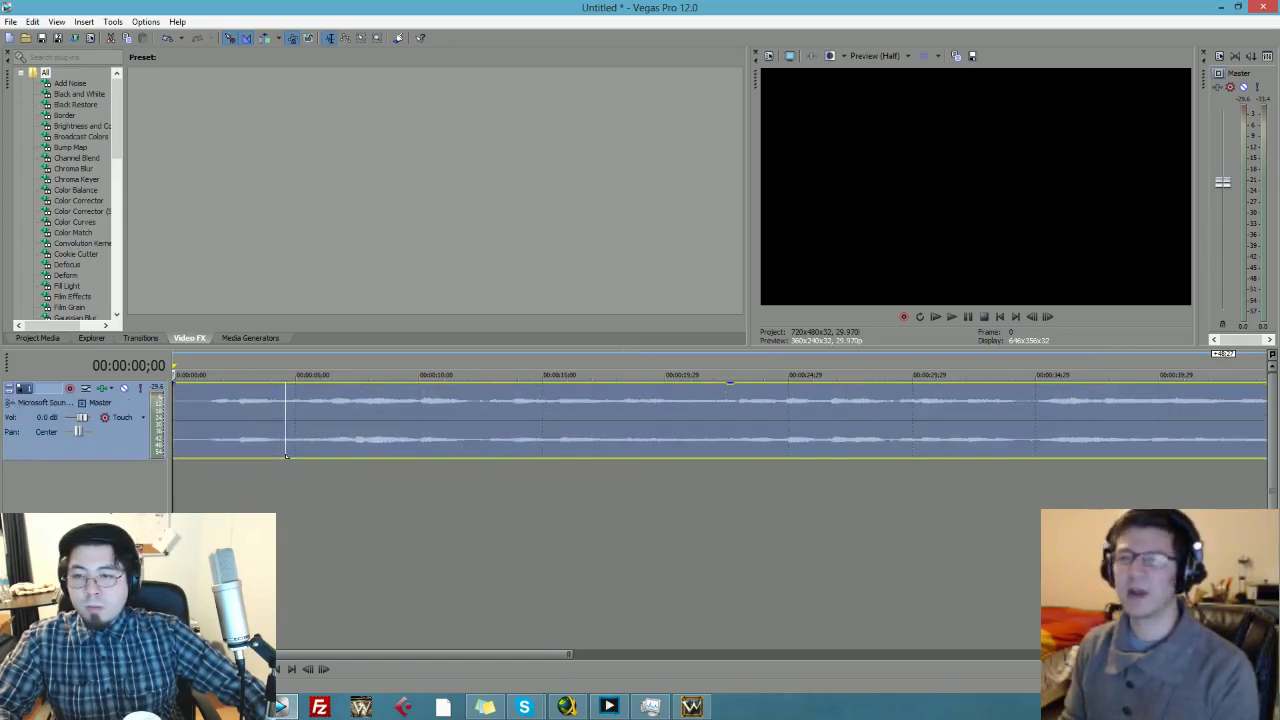
pyautogui.click(207, 445)
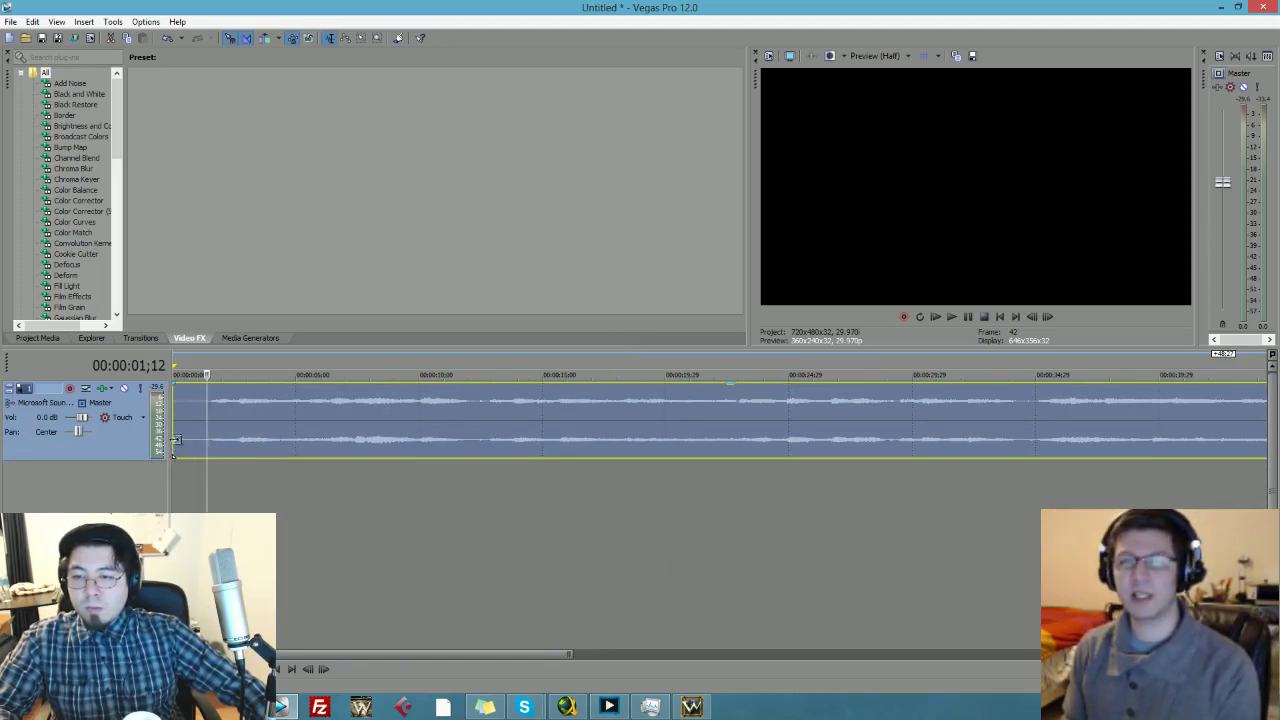
pyautogui.moveTo(176, 438); pyautogui.dragTo(201, 440)
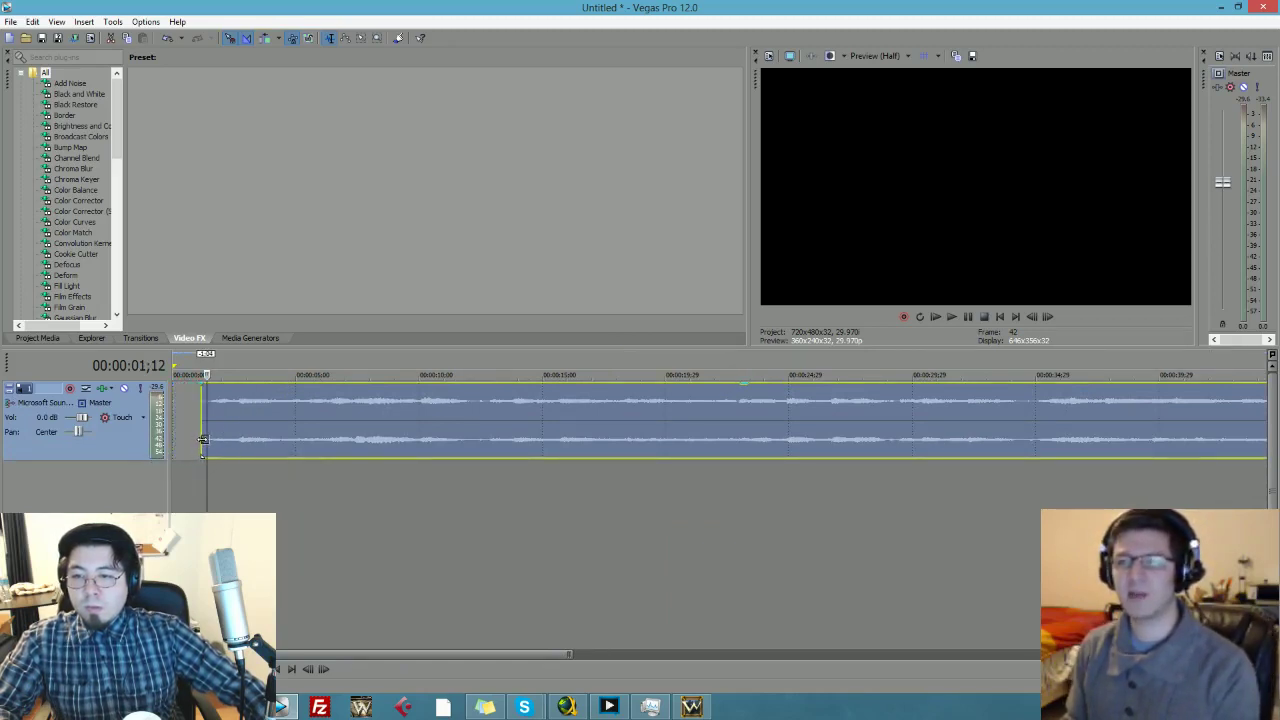
# - Move the trimmed music clip to the start of the timeline and return the playhead to the beginning
pyautogui.moveTo(350, 440); pyautogui.dragTo(320, 440)
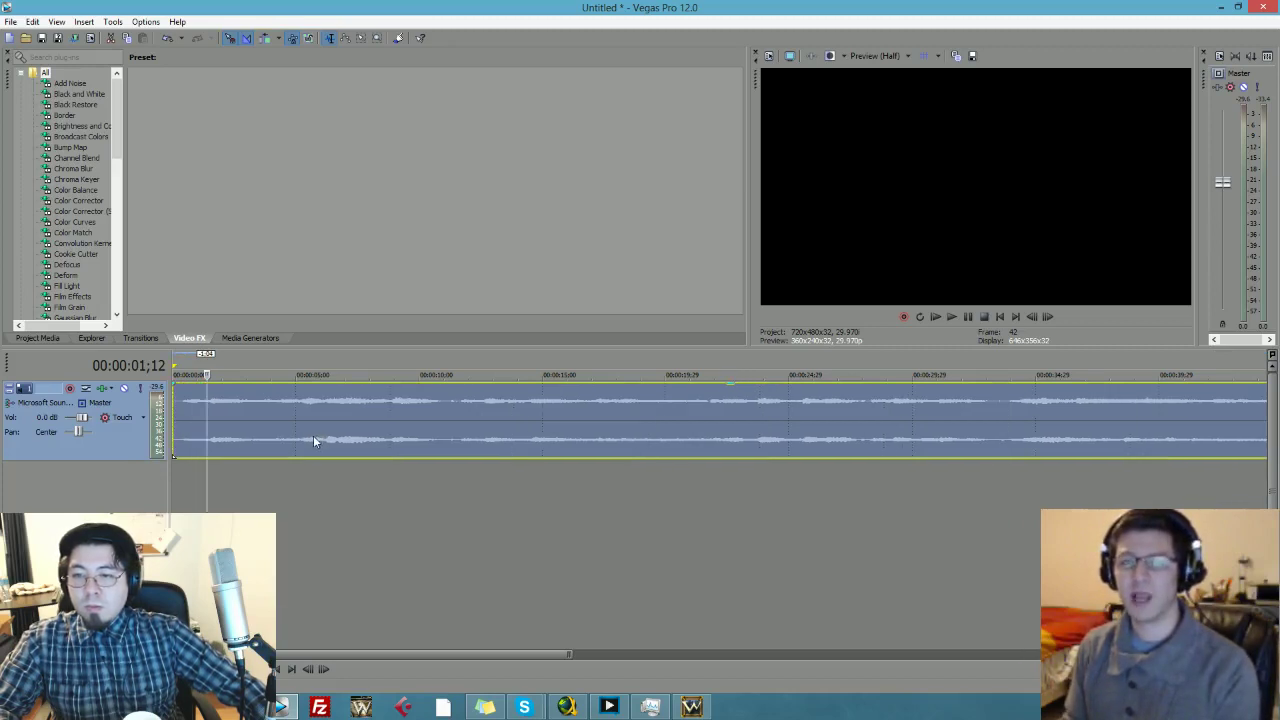
pyautogui.press('b')
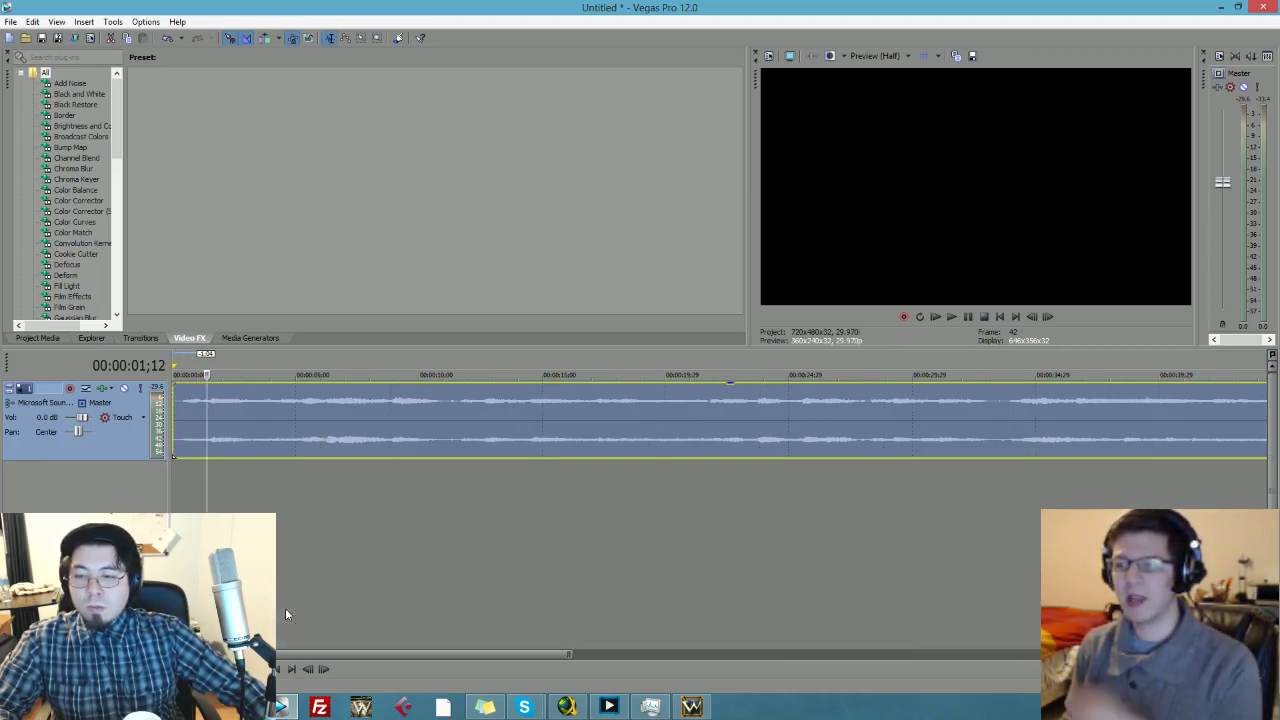
pyautogui.click(176, 406)
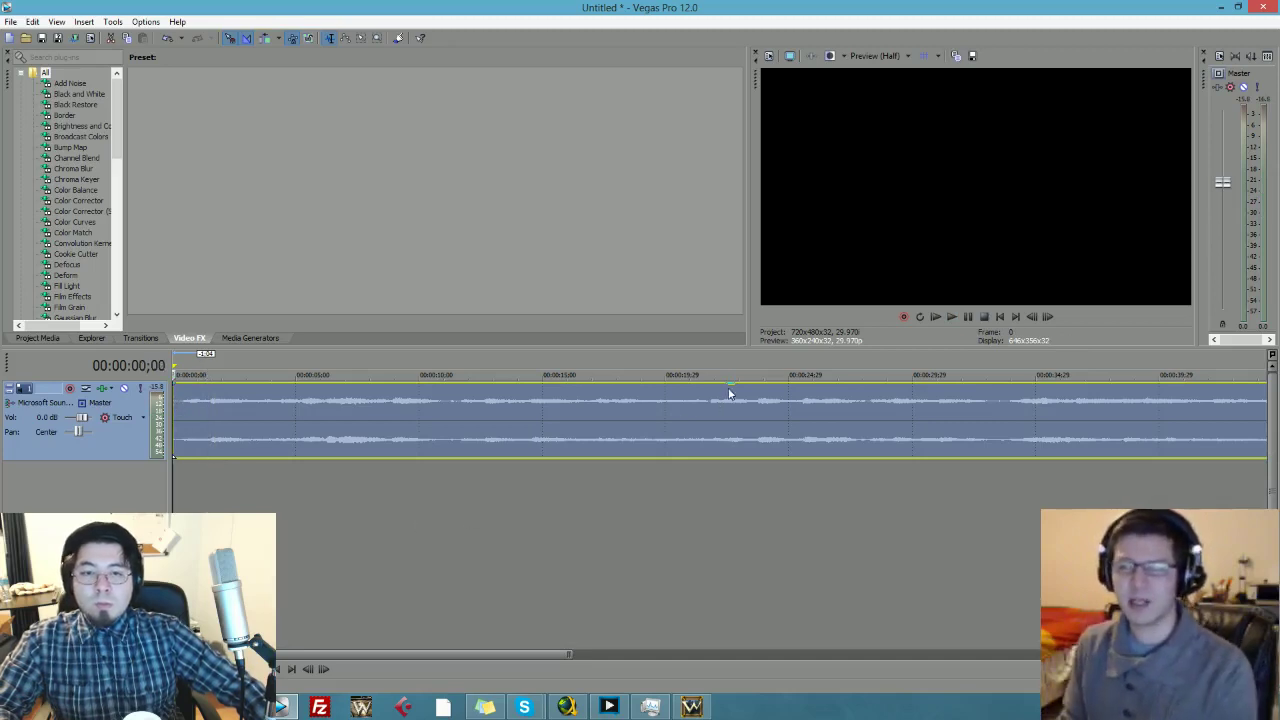
# - Lower the music clip's gain and play it through to check the quieter level
pyautogui.moveTo(729, 389); pyautogui.dragTo(731, 441)
pyautogui.press('space')
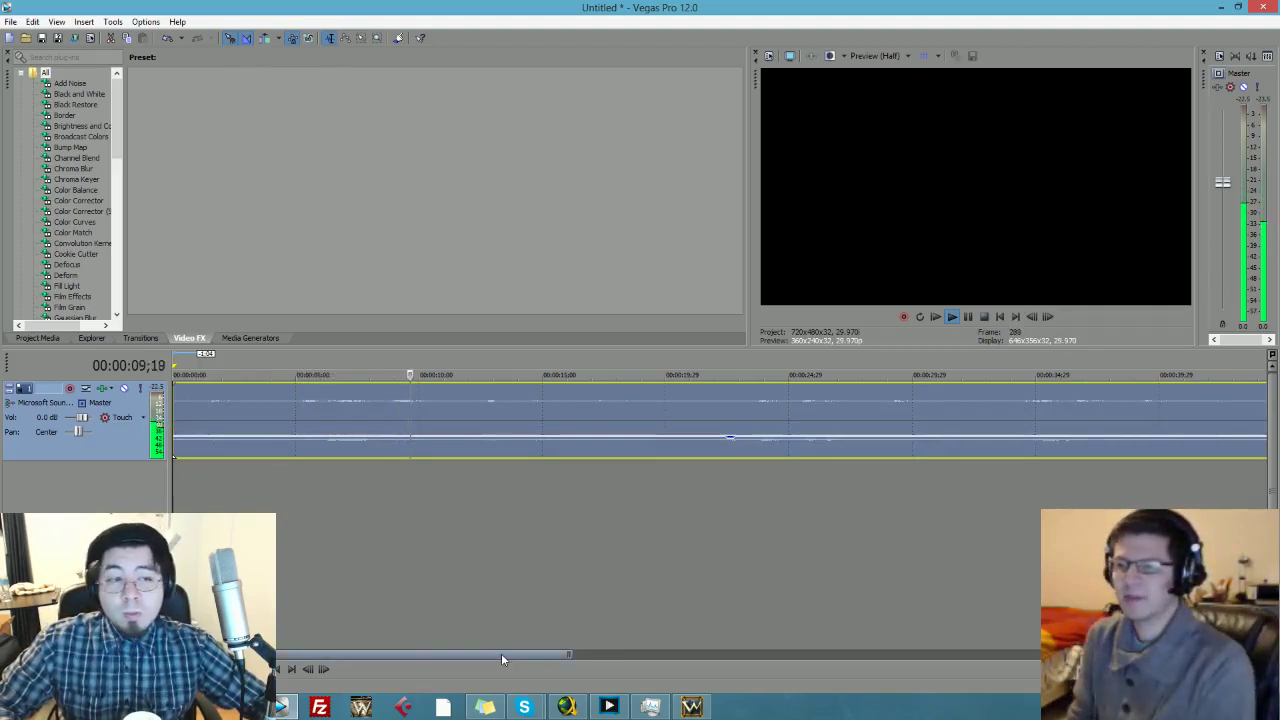
pyautogui.moveTo(501, 653); pyautogui.dragTo(606, 651)
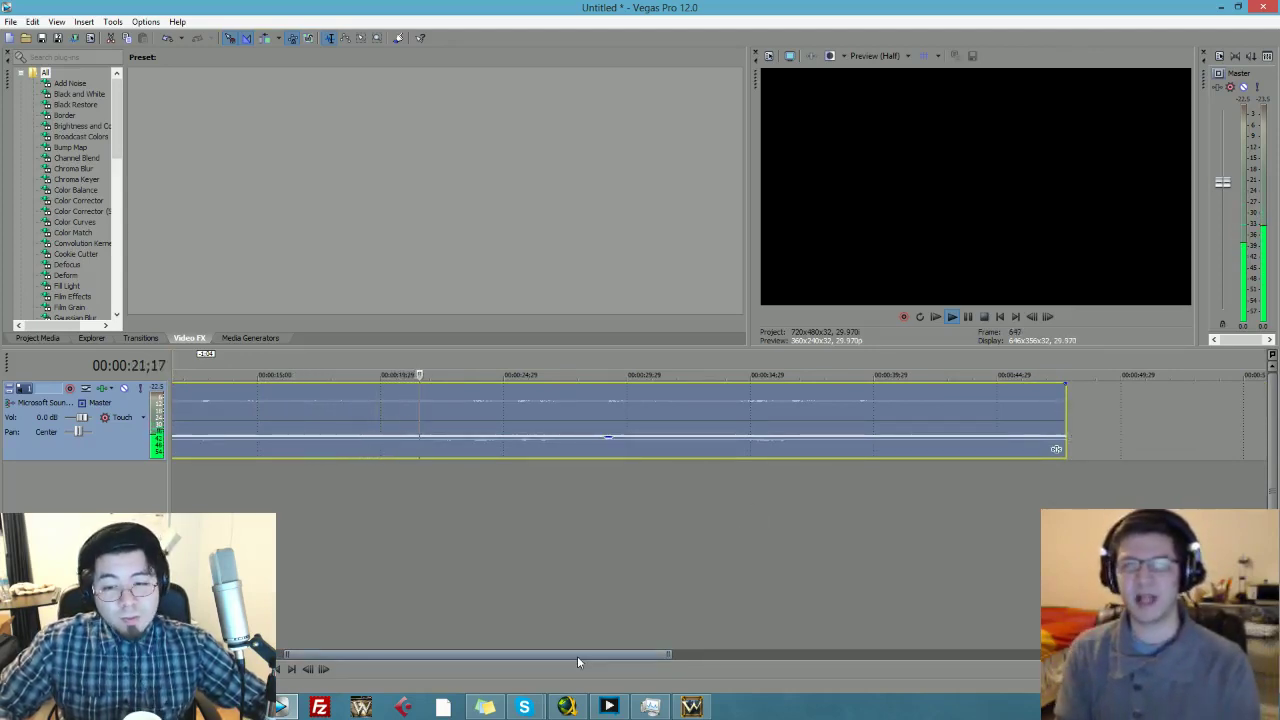
pyautogui.press('space')
pyautogui.moveTo(560, 655); pyautogui.dragTo(467, 655)
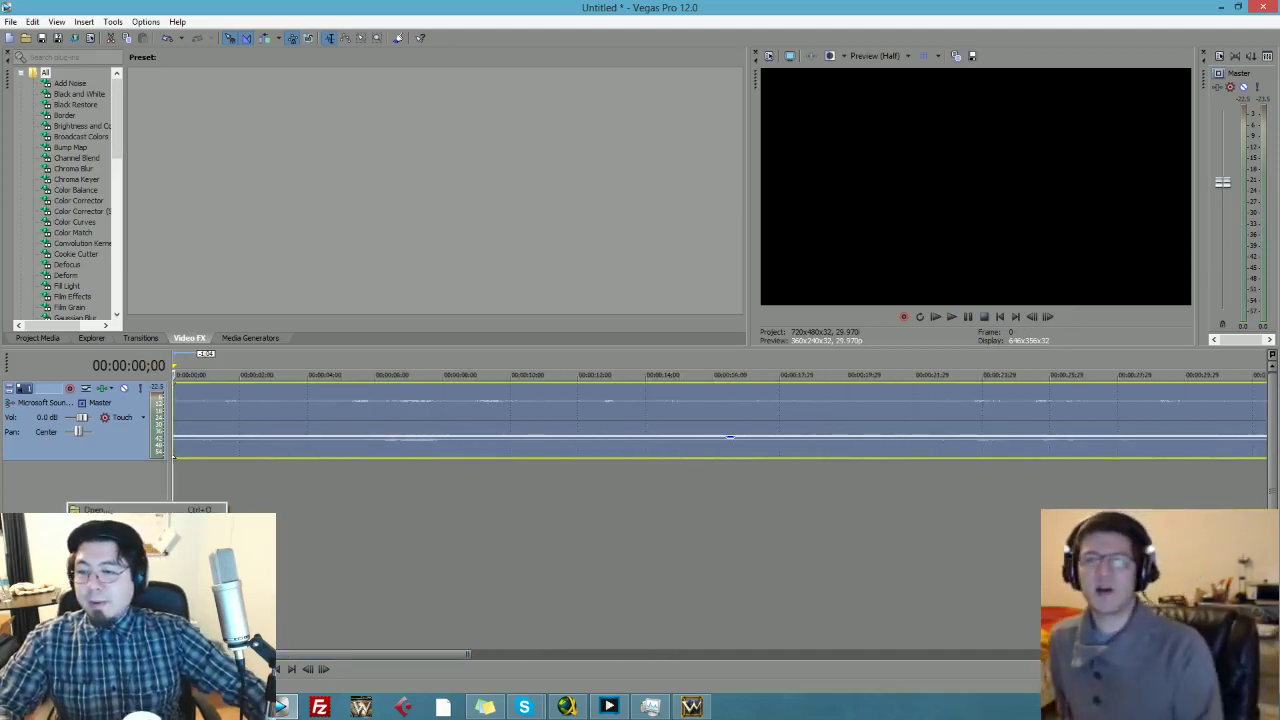
# - Insert a video track above the music track and make it taller
pyautogui.click(89, 509)
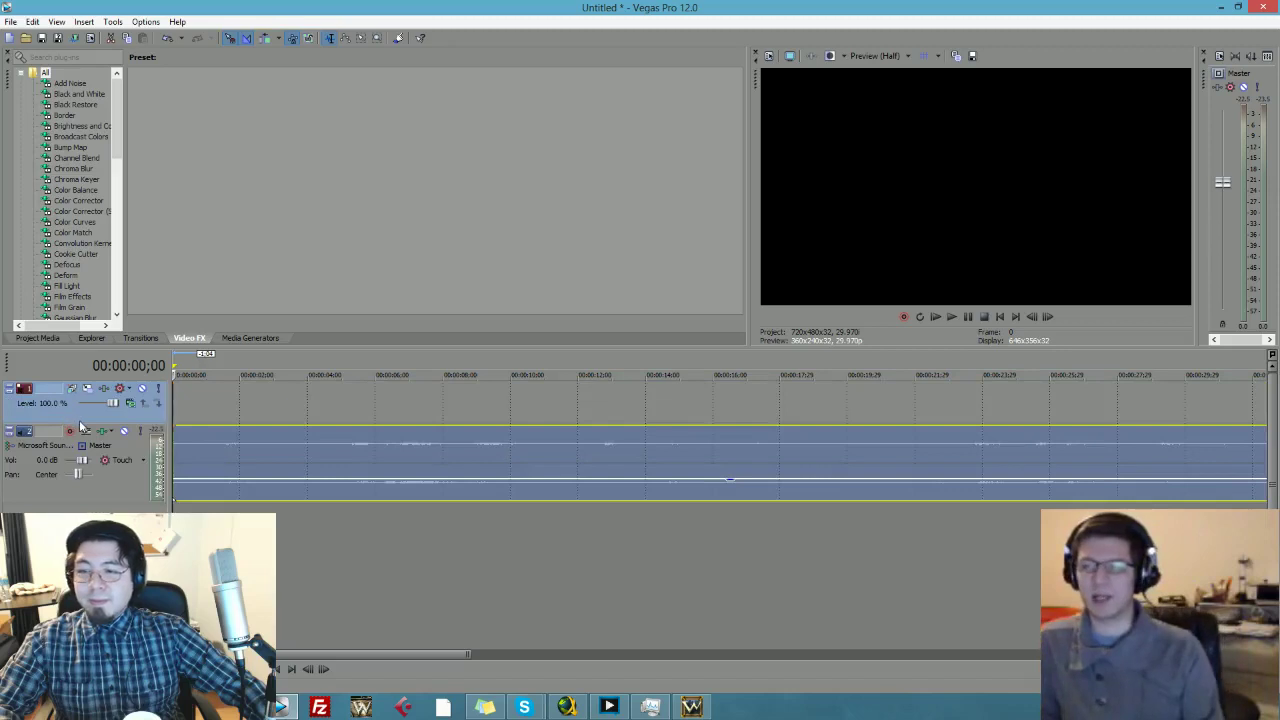
pyautogui.moveTo(80, 426); pyautogui.dragTo(82, 453)
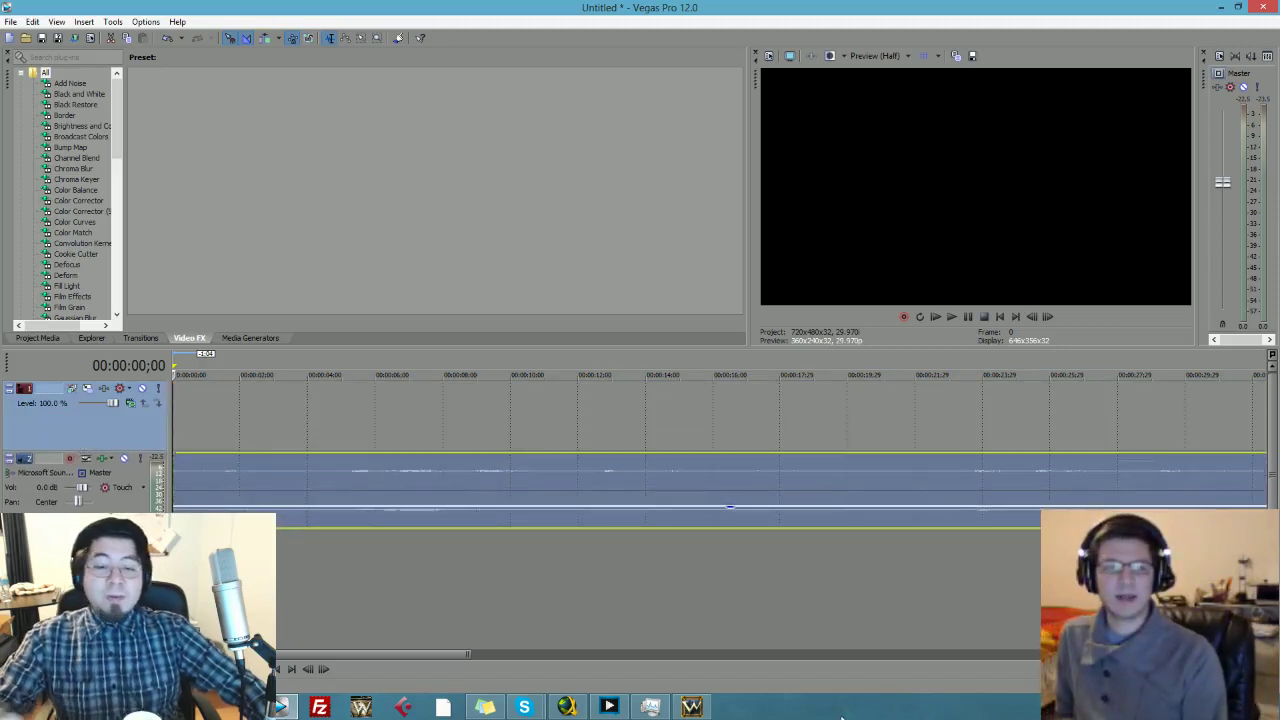
# - Bring up the file browser and open the Videos folder on Stream Drive (E:)
pyautogui.click(650, 707)
pyautogui.click(955, 336)
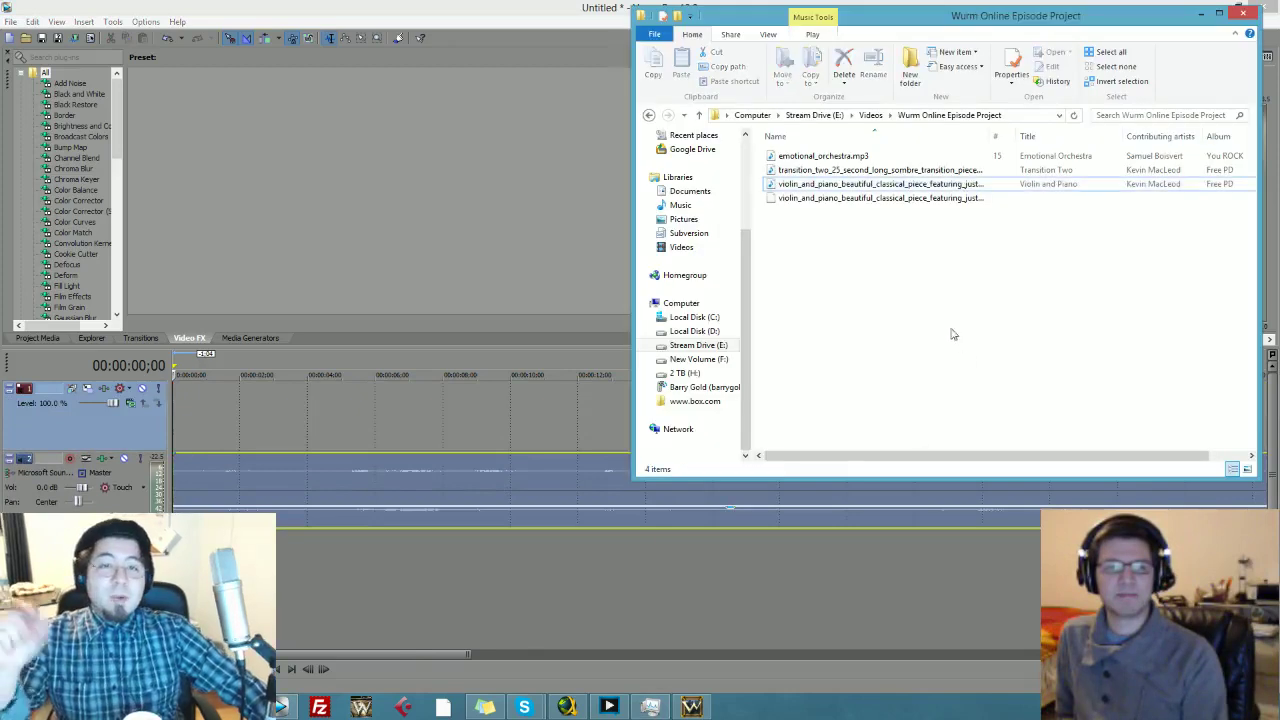
pyautogui.click(830, 117)
pyautogui.scroll(-2, 1171, 365)
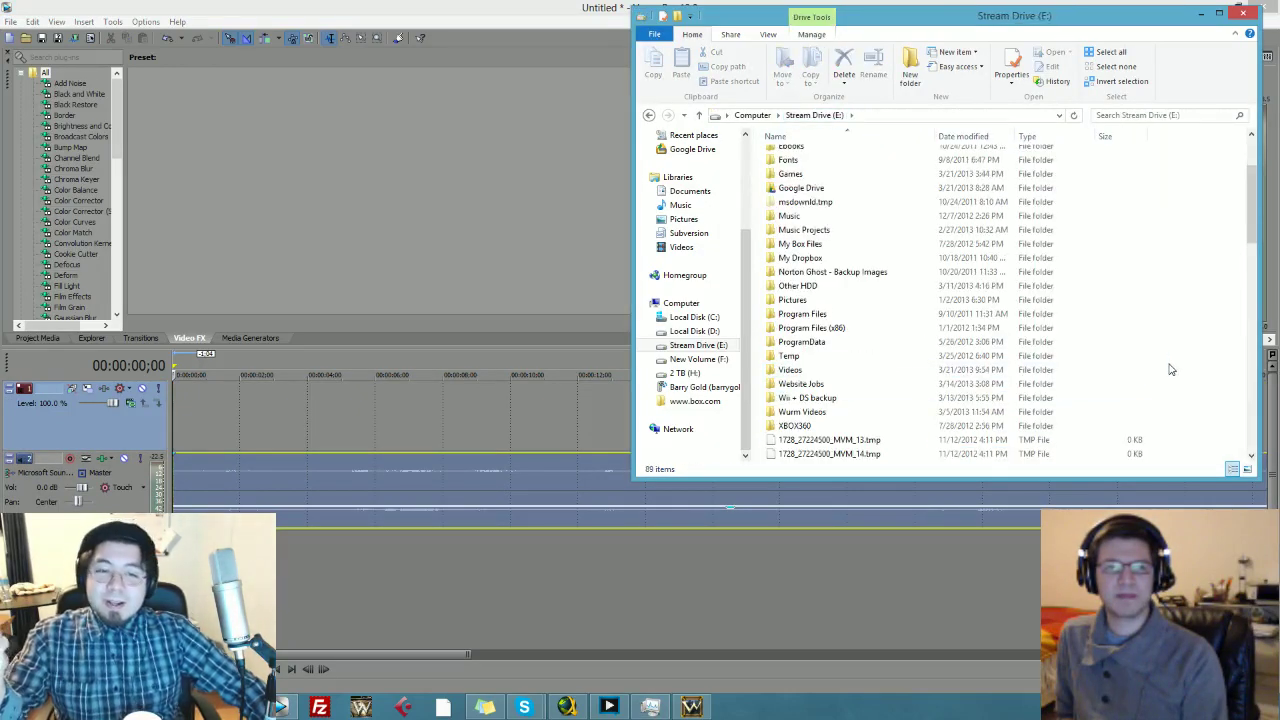
pyautogui.doubleClick(806, 372)
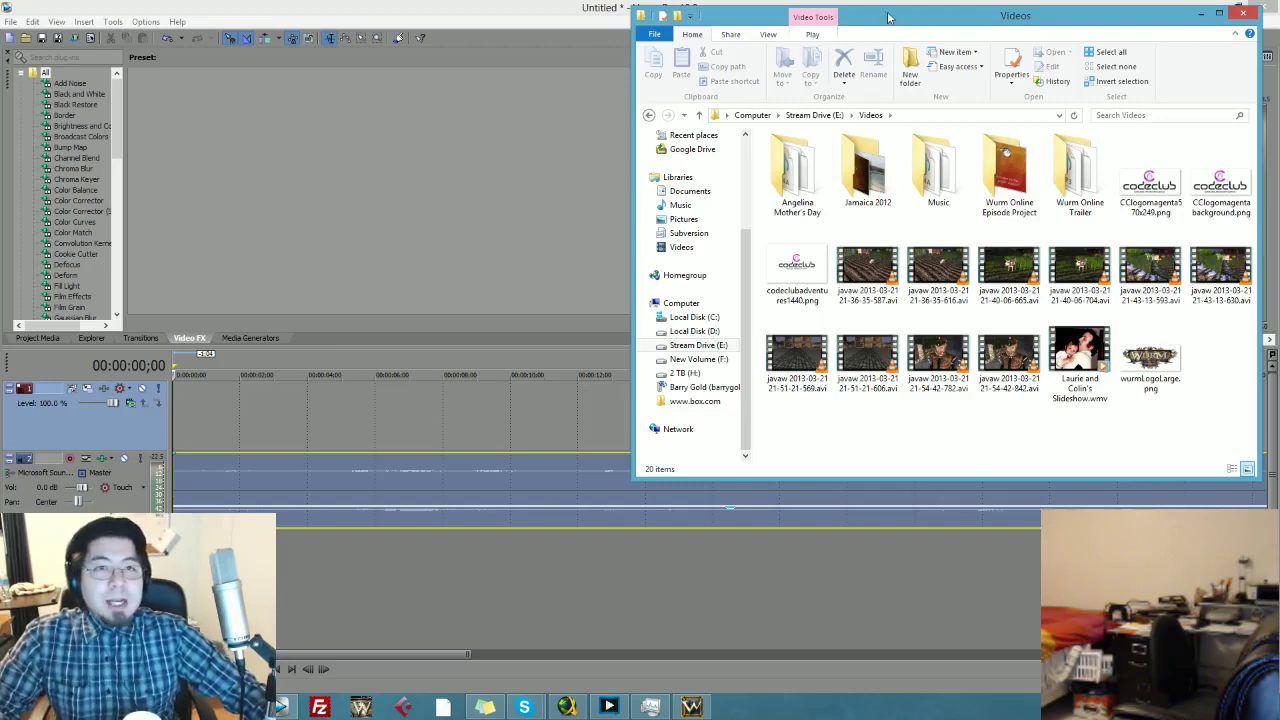
pyautogui.moveTo(889, 17); pyautogui.dragTo(889, 26)
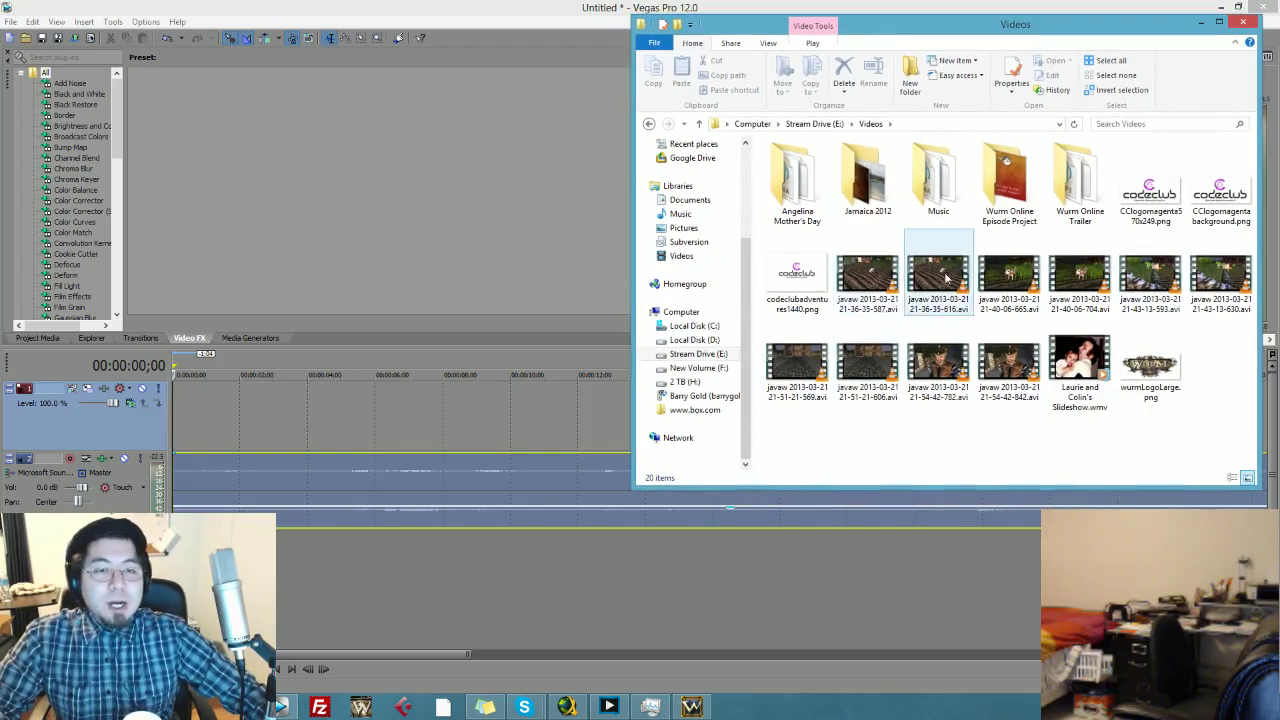
pyautogui.click(880, 283)
pyautogui.moveTo(494, 376); pyautogui.dragTo(281, 411)
pyautogui.click(604, 222)
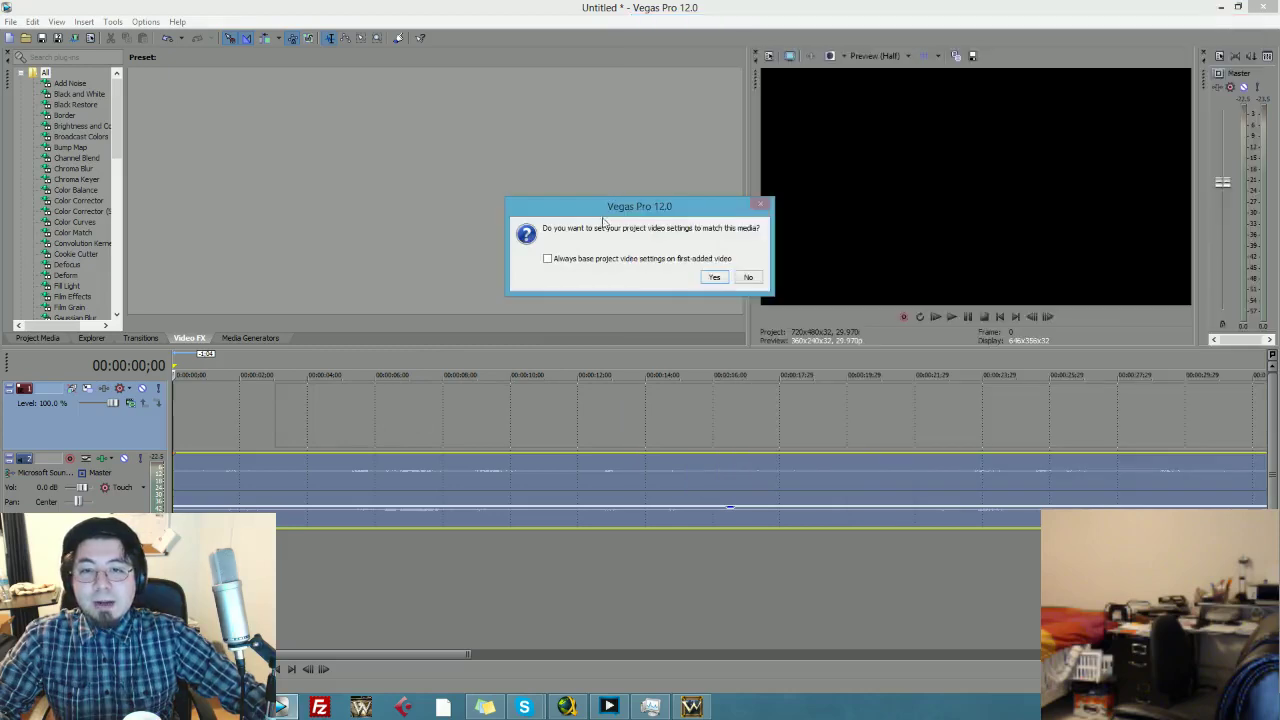
pyautogui.click(712, 278)
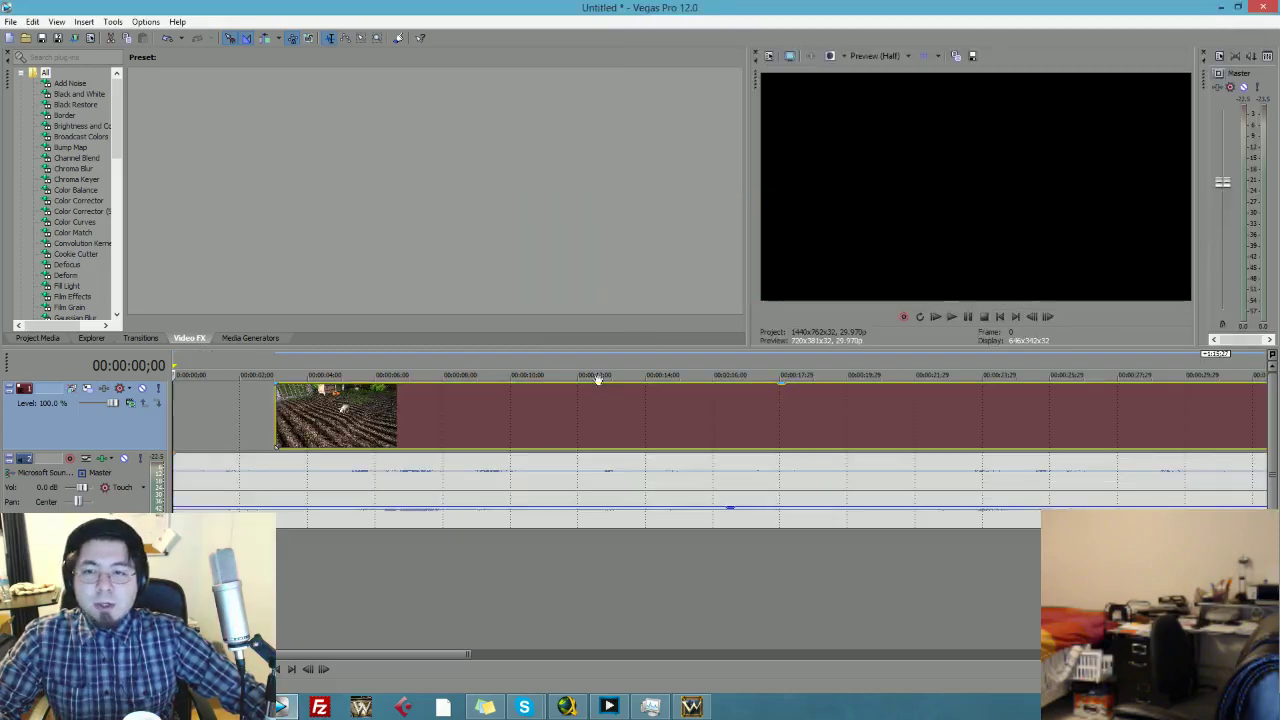
# - Move the pig video clip to about 15.6 seconds on the timeline and play it
pyautogui.moveTo(302, 415); pyautogui.dragTo(448, 428)
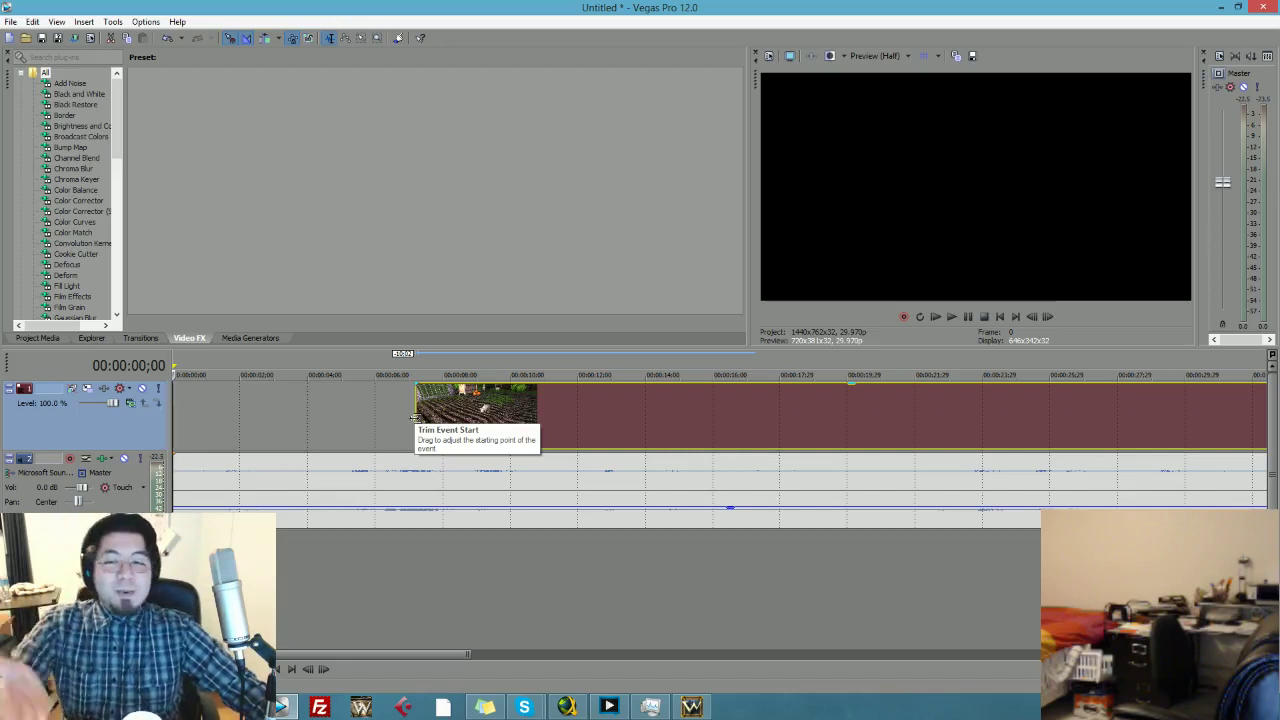
pyautogui.moveTo(414, 418); pyautogui.dragTo(1046, 377)
pyautogui.moveTo(1134, 376); pyautogui.dragTo(836, 384)
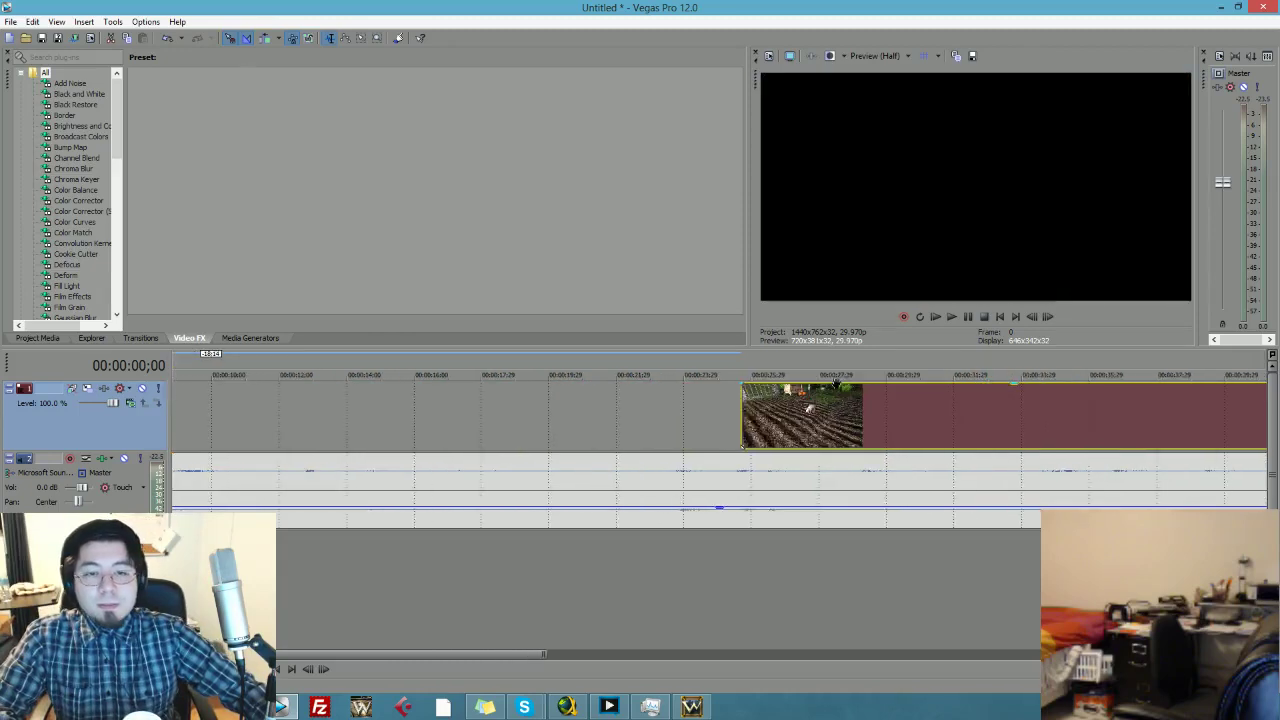
pyautogui.moveTo(783, 419); pyautogui.dragTo(404, 394)
pyautogui.press('space')
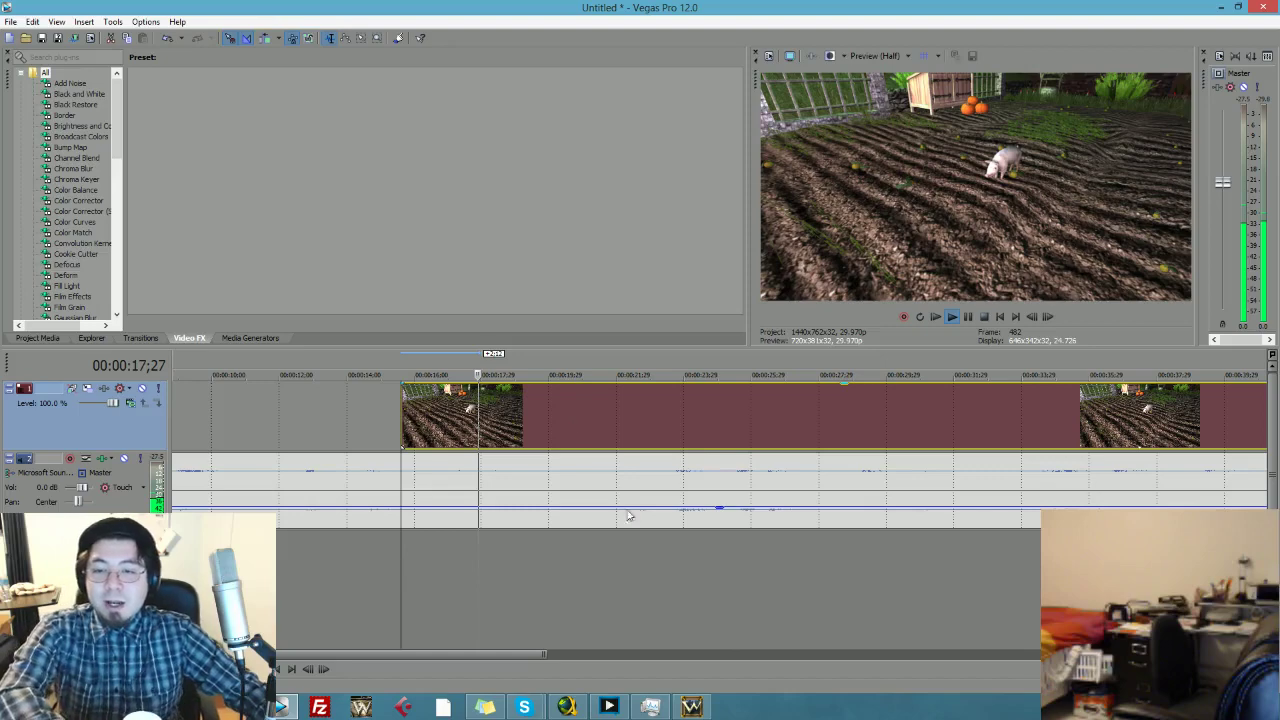
# - Close the unresponsive Vegas Pro and start it again with an empty project
pyautogui.hotkey('alt', 'Tab')
pyautogui.click(893, 462)
pyautogui.click(539, 392)
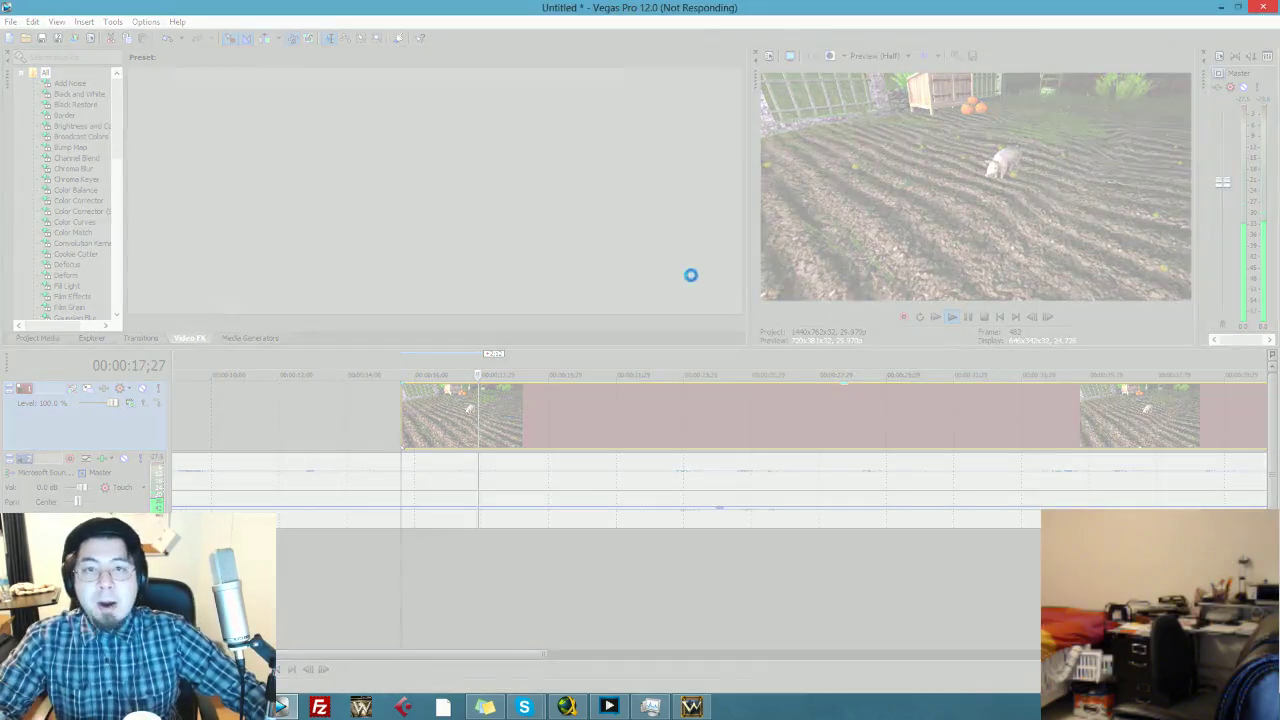
pyautogui.click(1267, 9)
pyautogui.click(648, 370)
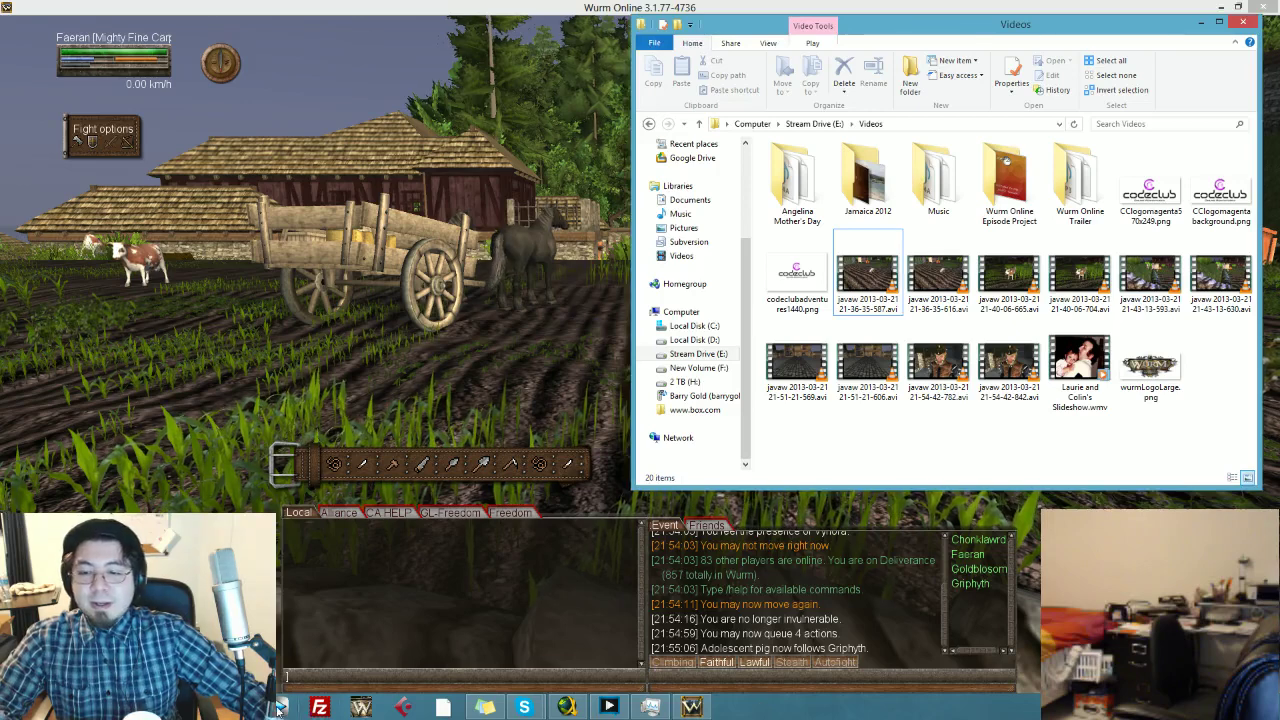
pyautogui.click(279, 707)
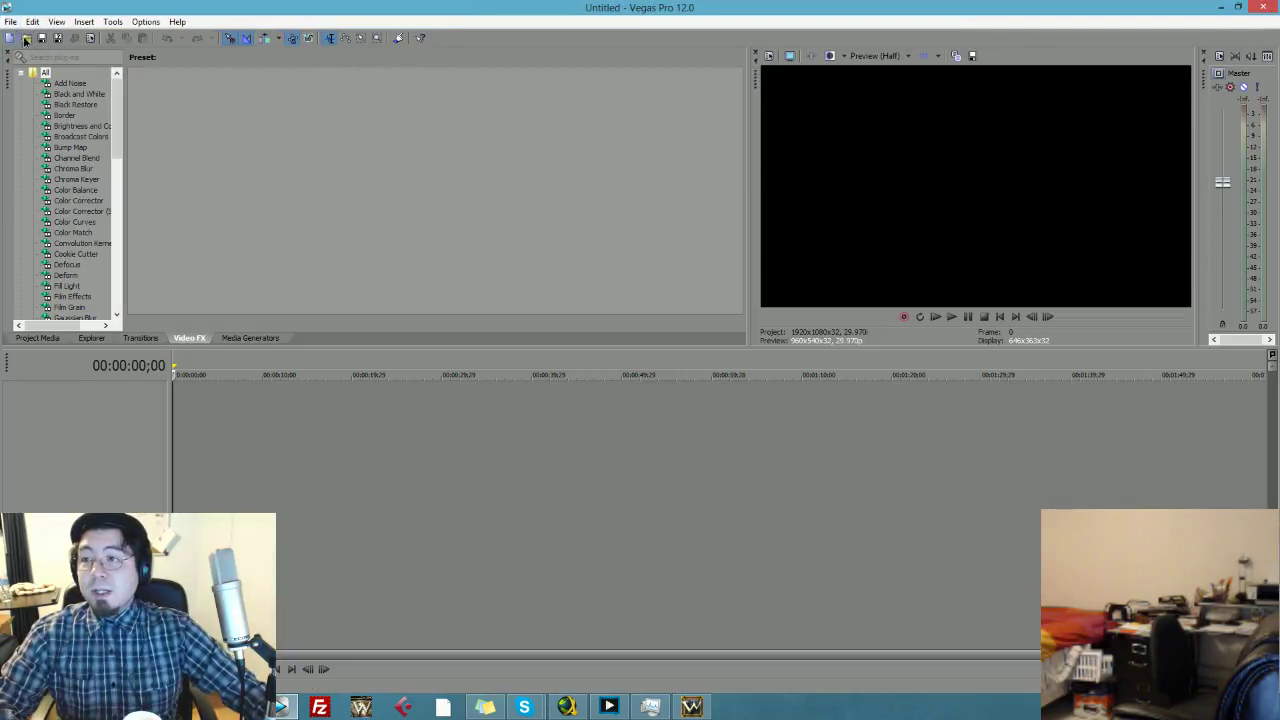
pyautogui.click(24, 40)
pyautogui.click(1031, 389)
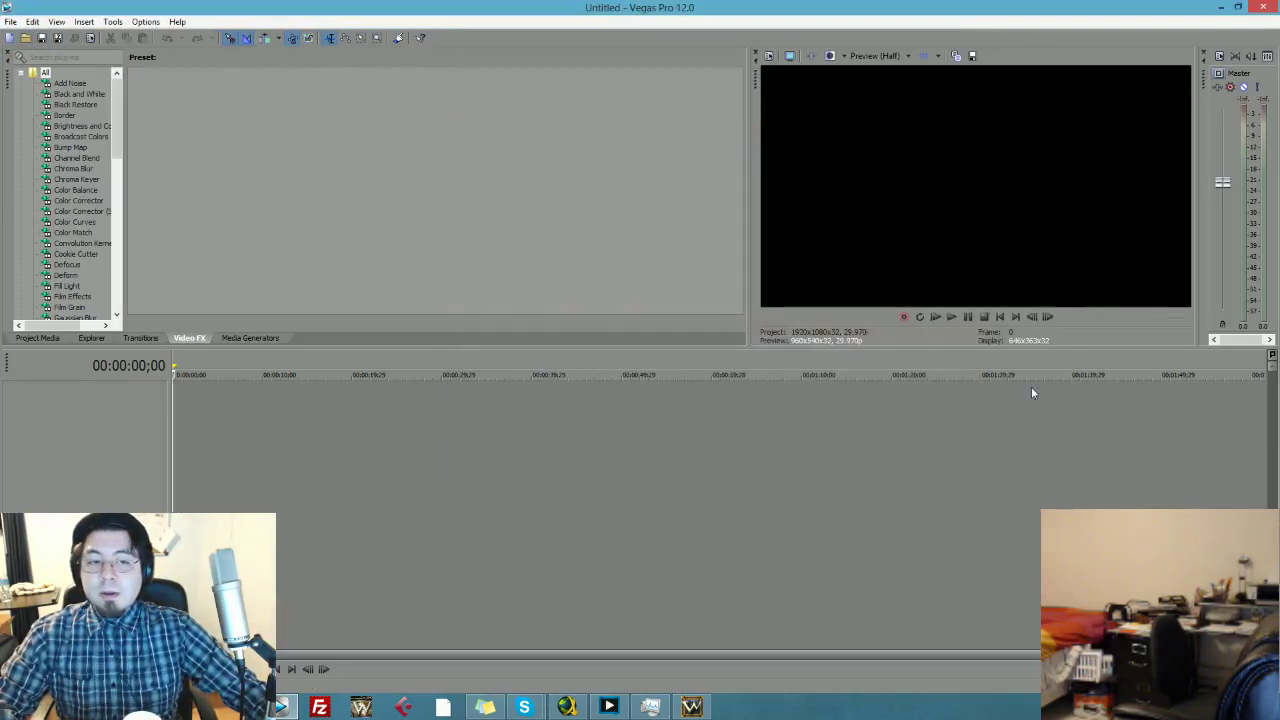
# - Add the violin and piano music file from the Wurm Online Episode Project folder to the start of the empty timeline
pyautogui.hotkey('alt', 'Tab')
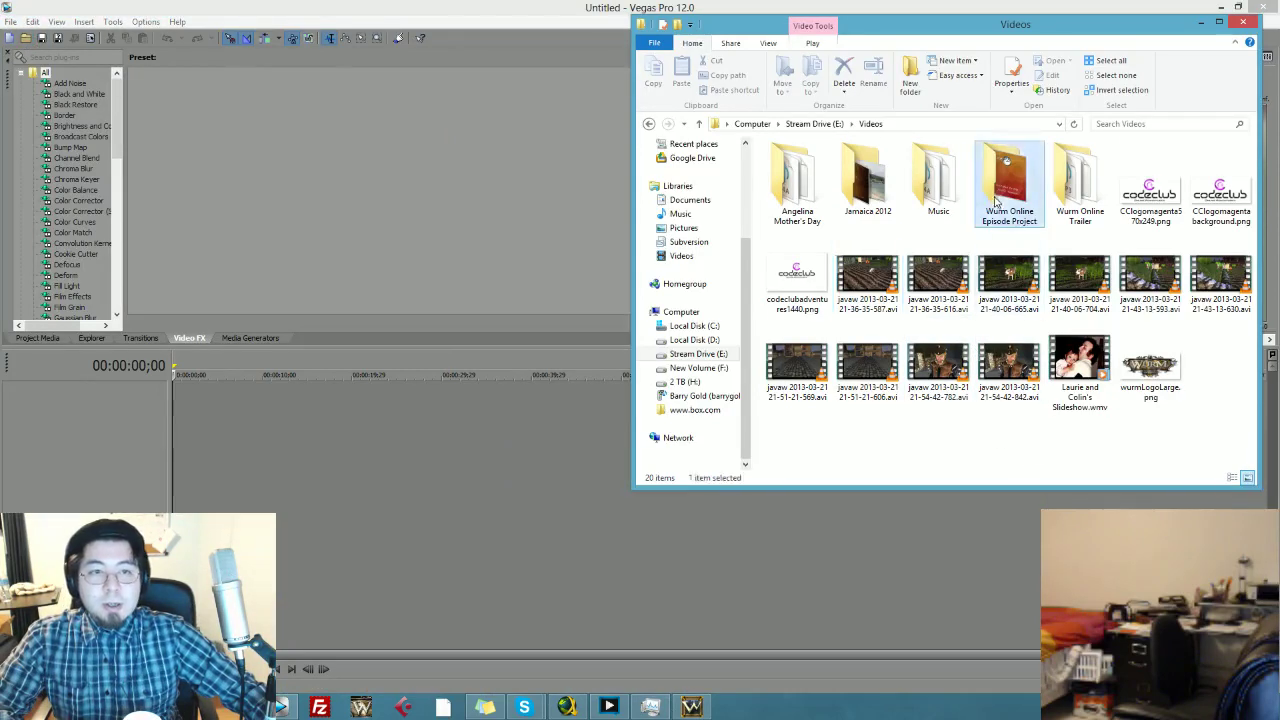
pyautogui.doubleClick(1009, 180)
pyautogui.moveTo(851, 193); pyautogui.dragTo(297, 412)
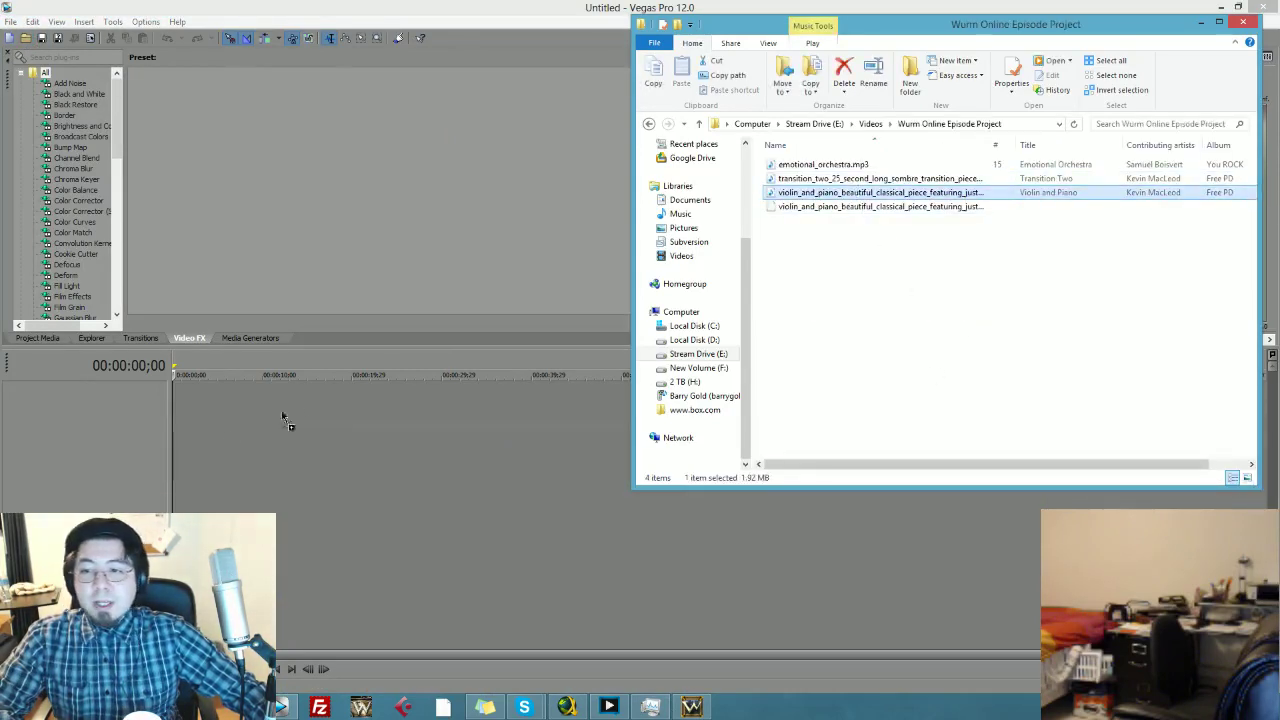
pyautogui.moveTo(187, 417); pyautogui.dragTo(173, 412)
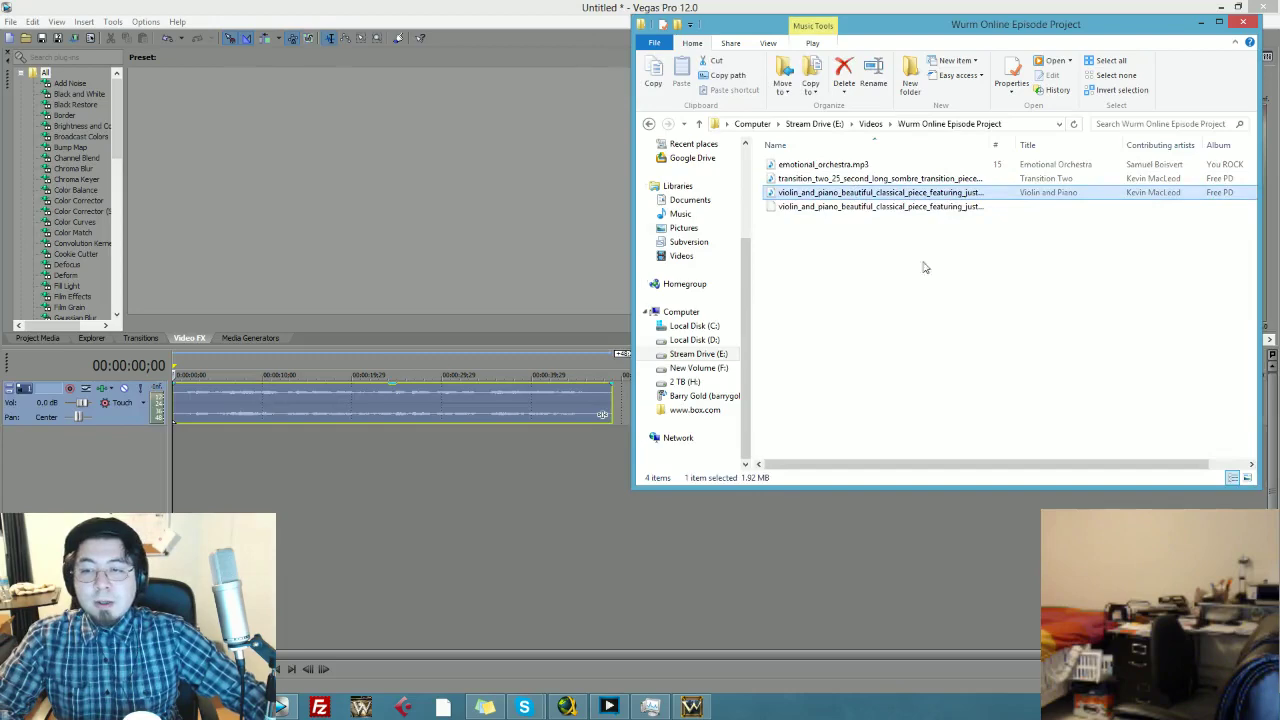
# - Save the project as "Wilbur the Pig" in the Wurm Online Episode Project folder under Videos on Stream Drive (E:)
pyautogui.click(566, 201)
pyautogui.hotkey('ctrl', 's')
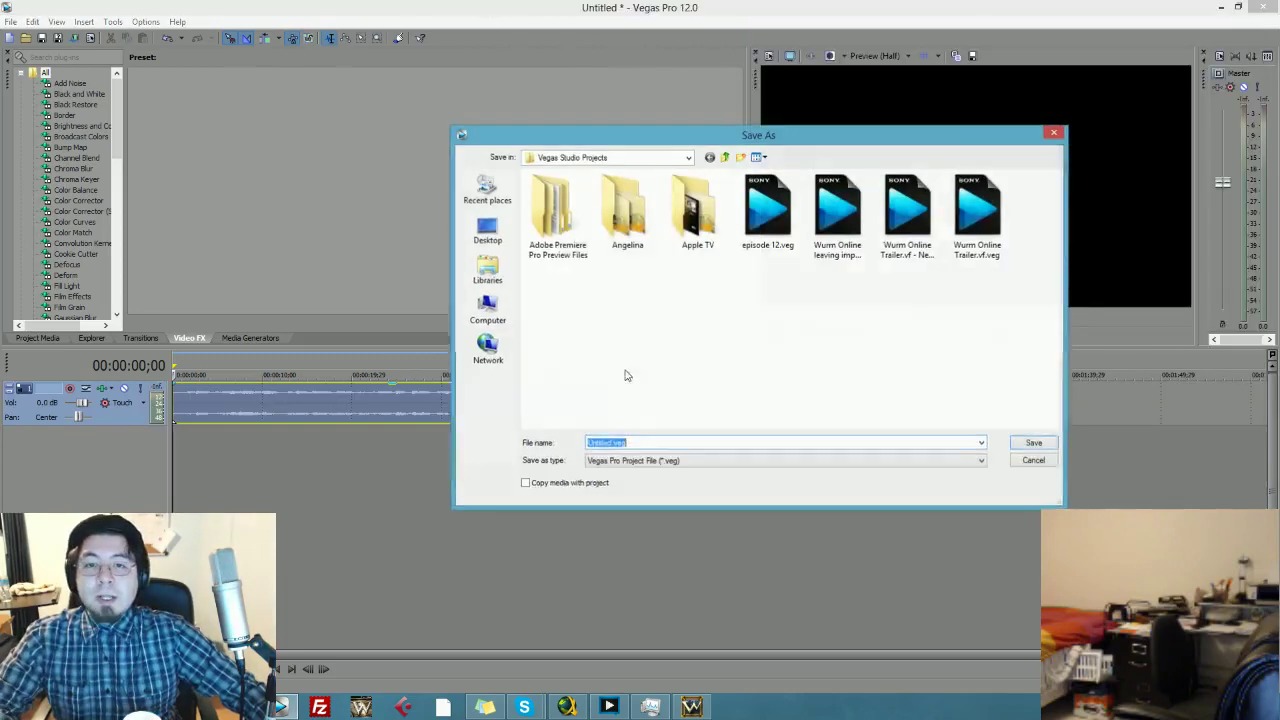
pyautogui.click(725, 158)
pyautogui.click(726, 158)
pyautogui.click(726, 158)
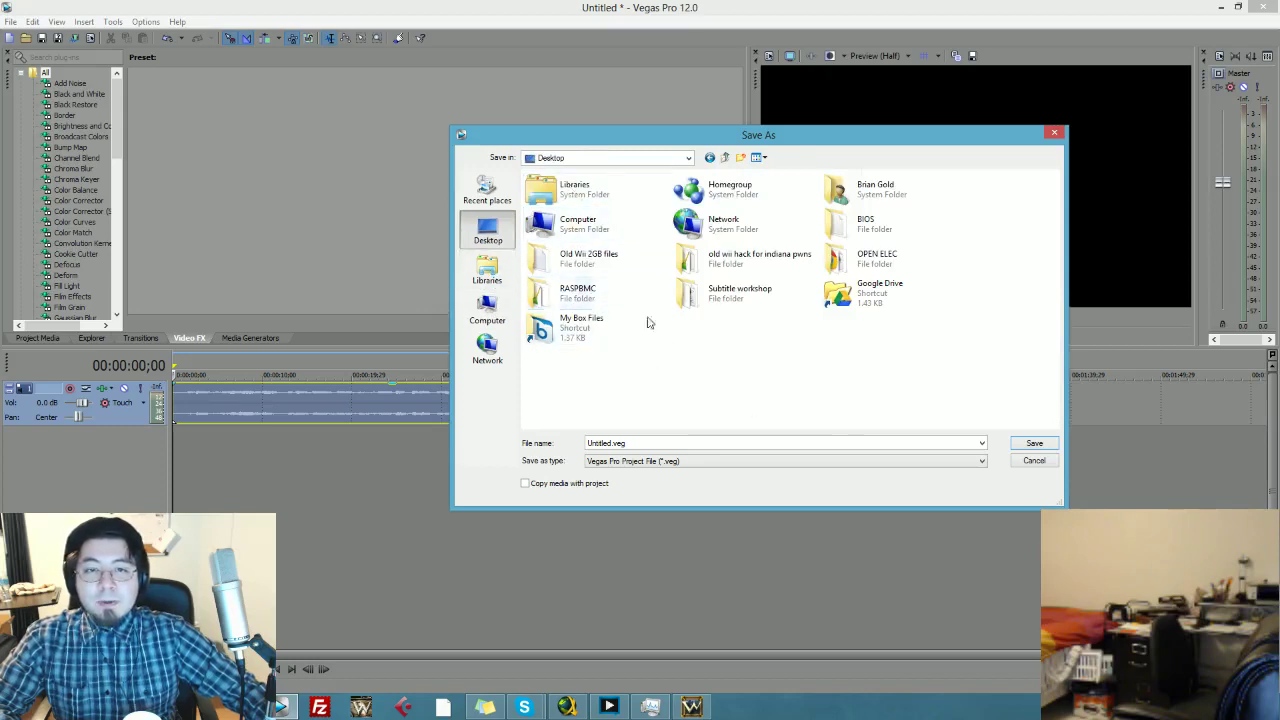
pyautogui.doubleClick(578, 222)
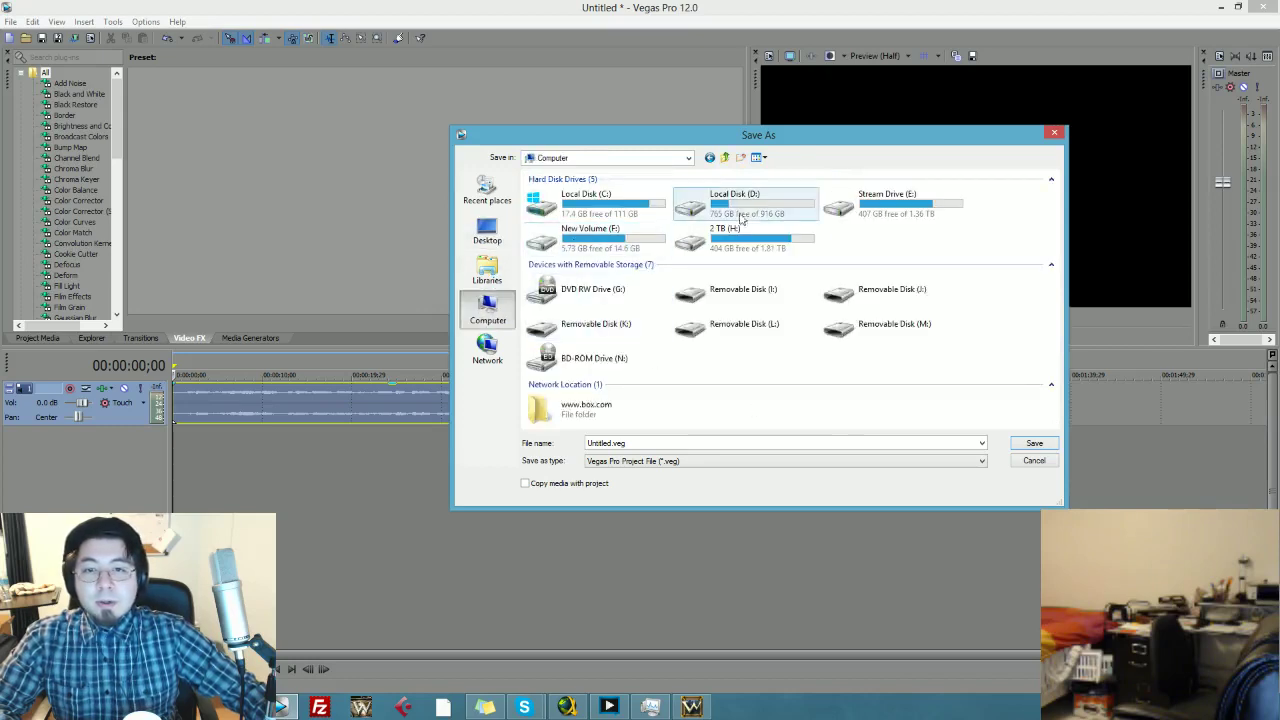
pyautogui.doubleClick(886, 200)
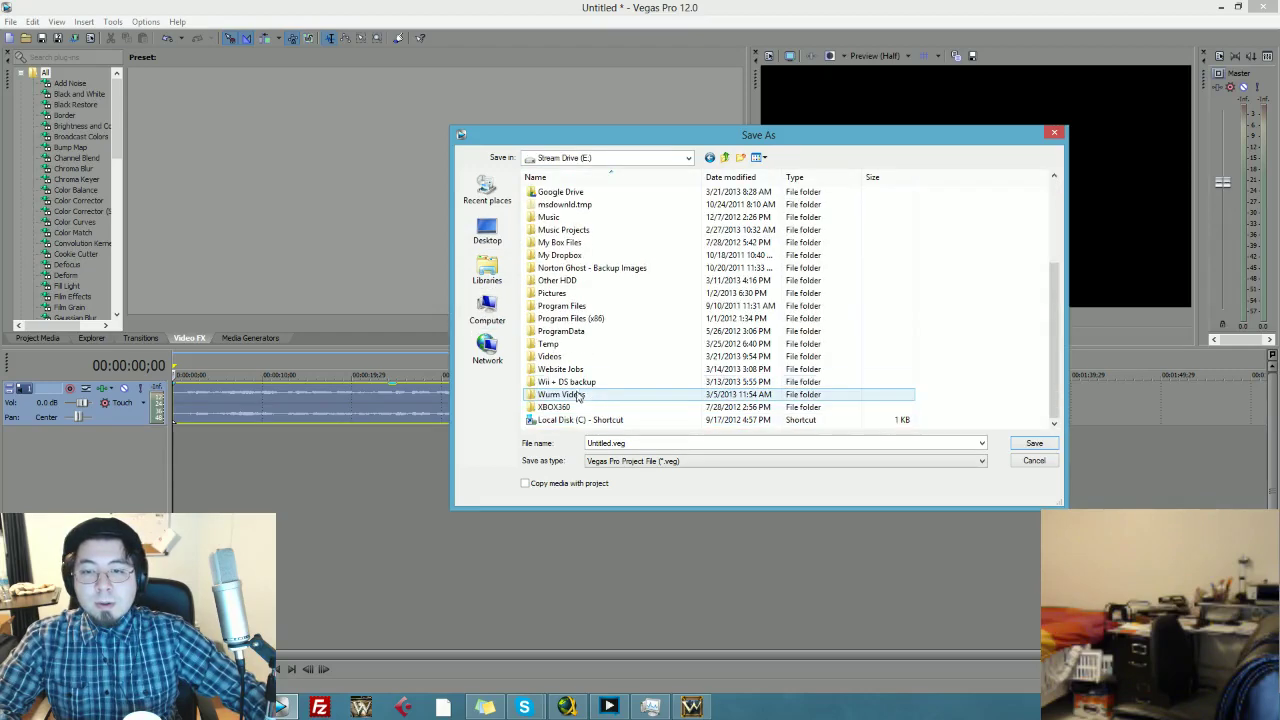
pyautogui.doubleClick(572, 370)
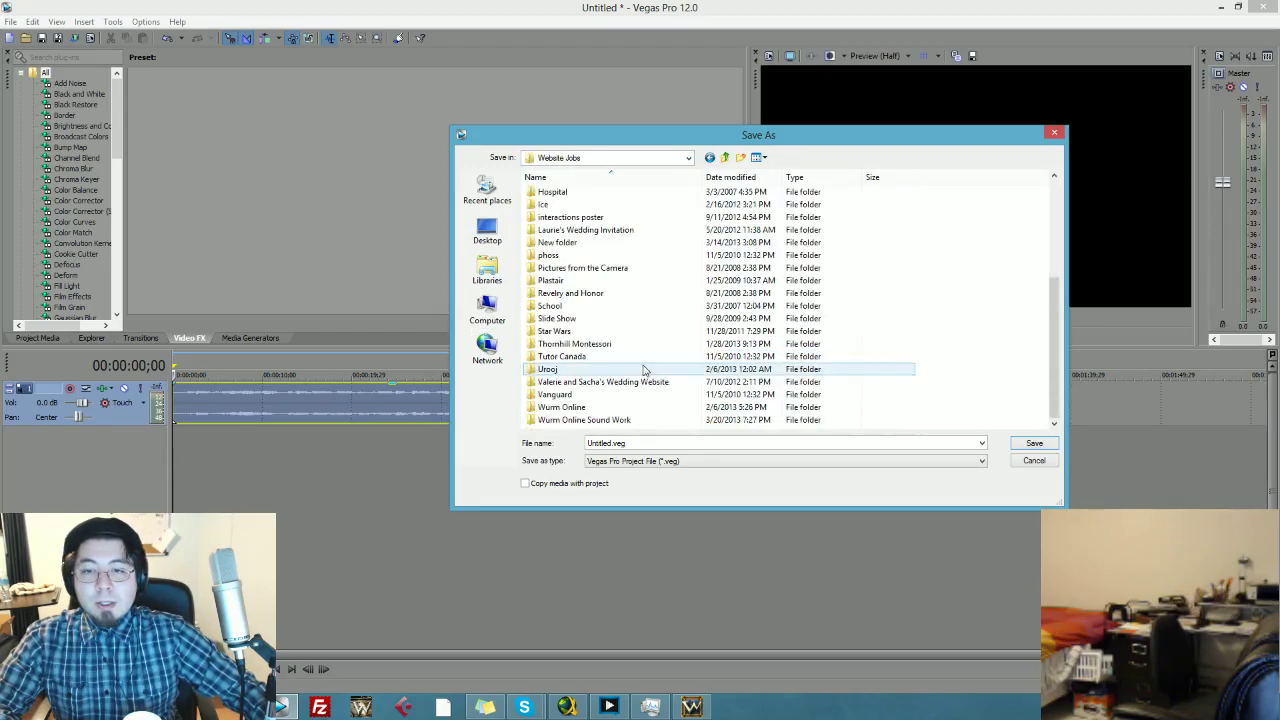
pyautogui.click(724, 157)
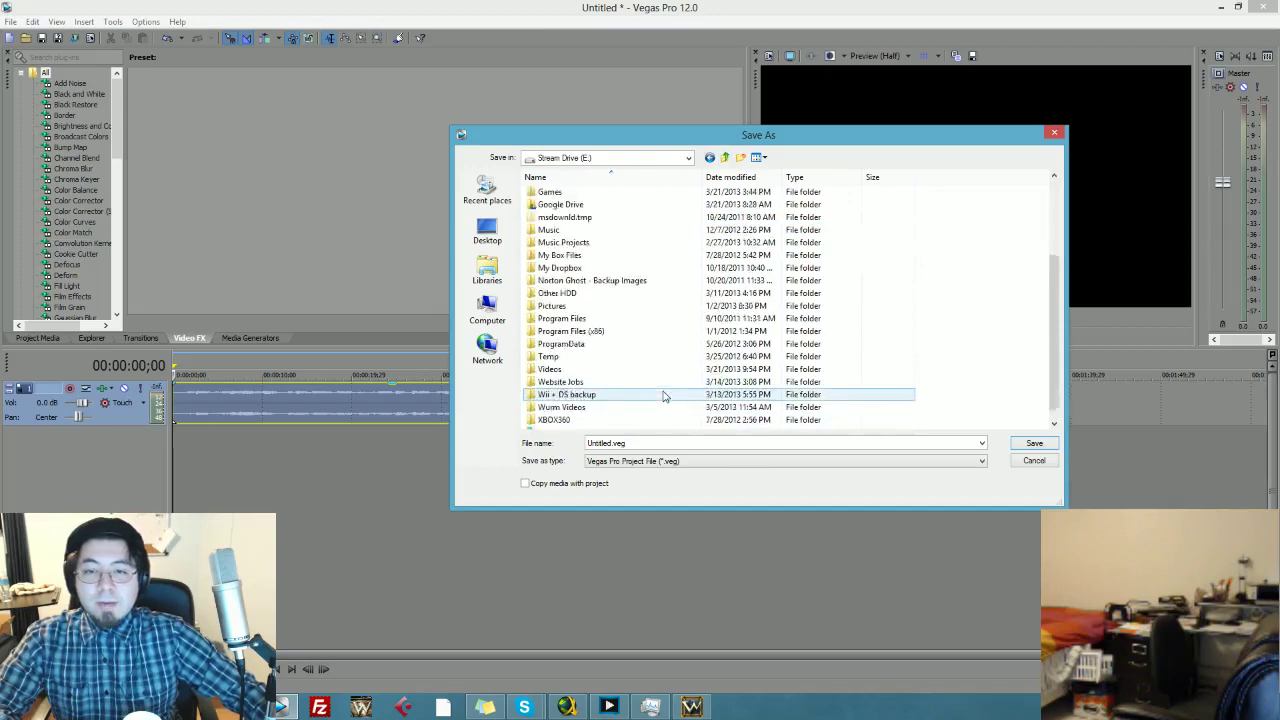
pyautogui.doubleClick(575, 368)
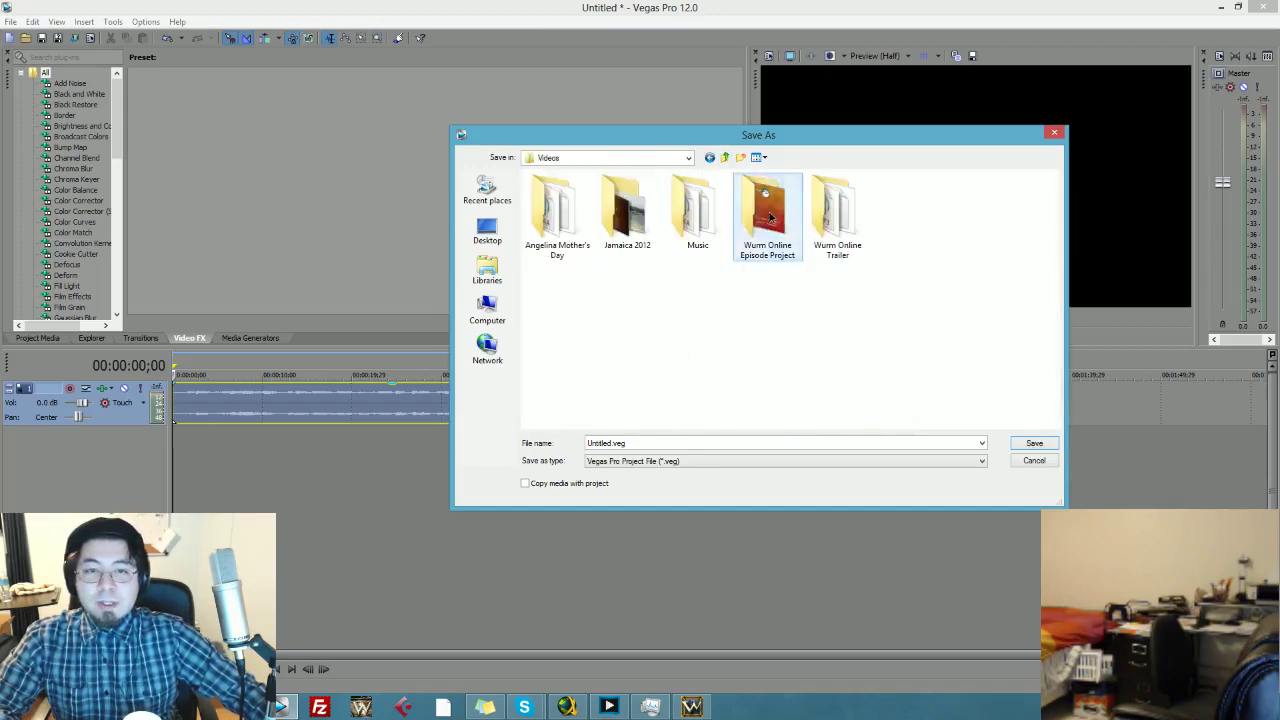
pyautogui.doubleClick(769, 217)
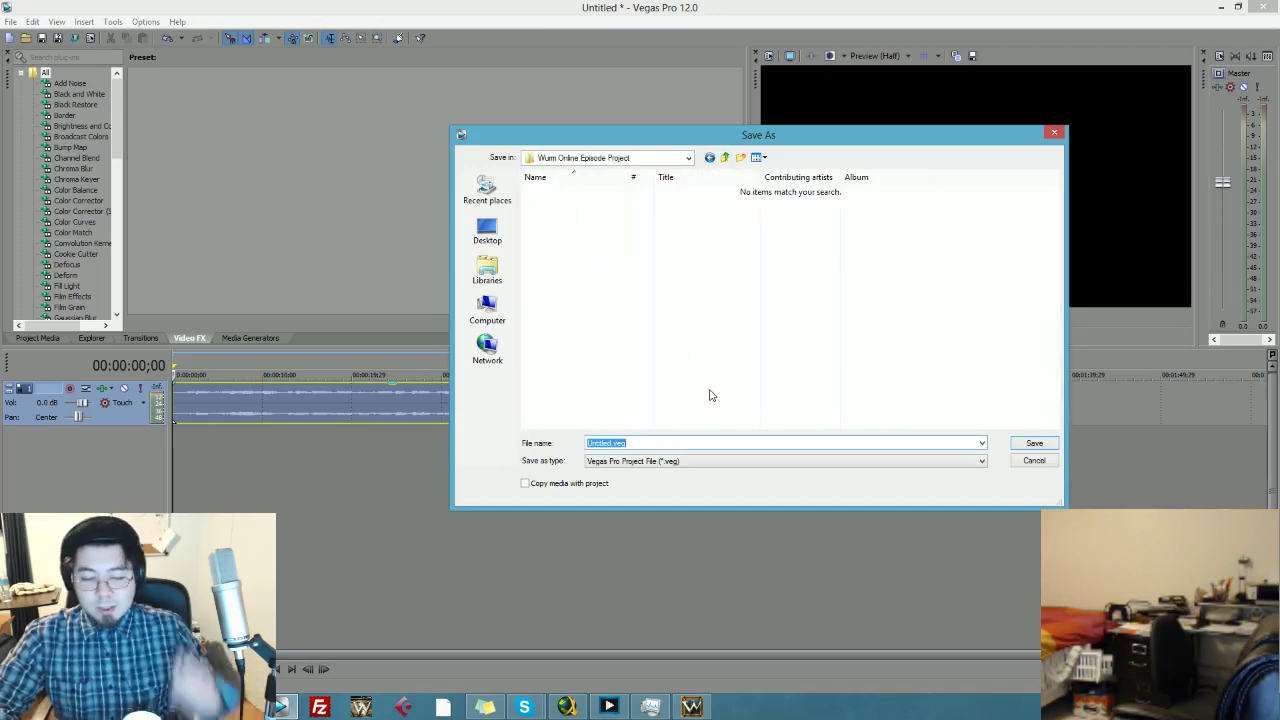
pyautogui.write('Wilbur')
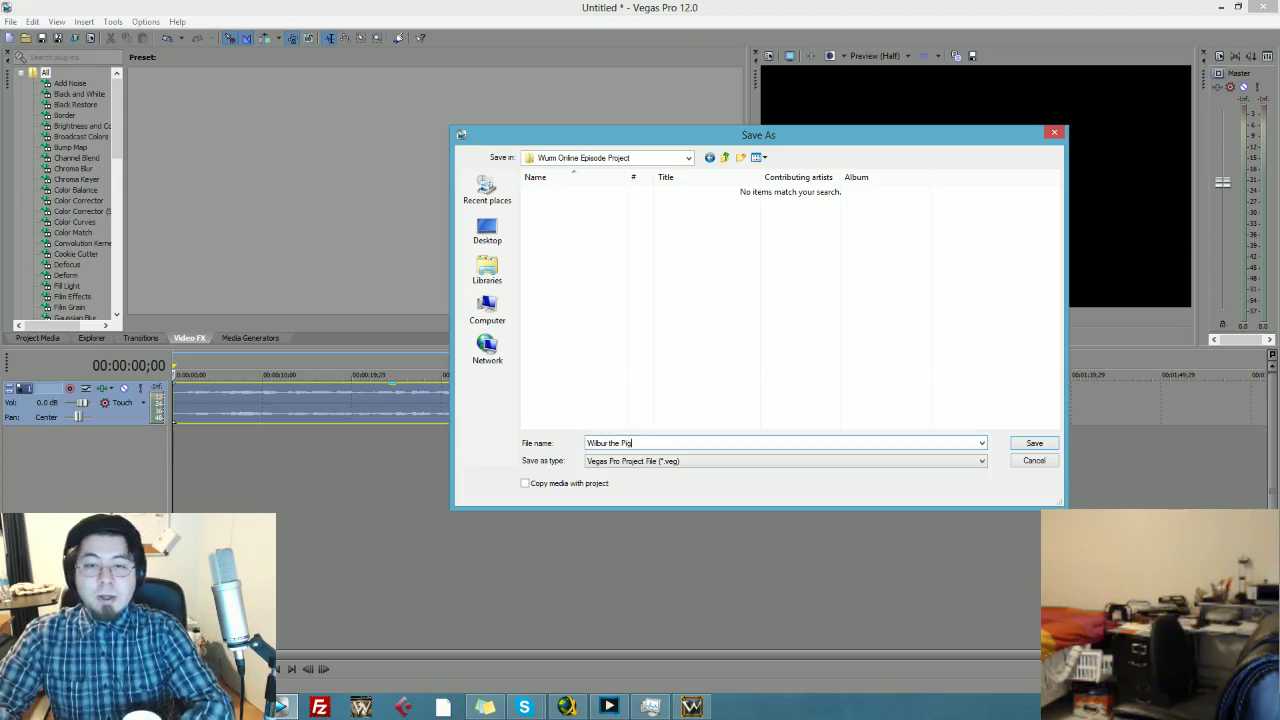
pyautogui.write(' the Pig')
pyautogui.press('Return')
# - Lower the gain of the newly added music clip and play its opening
pyautogui.press('space')
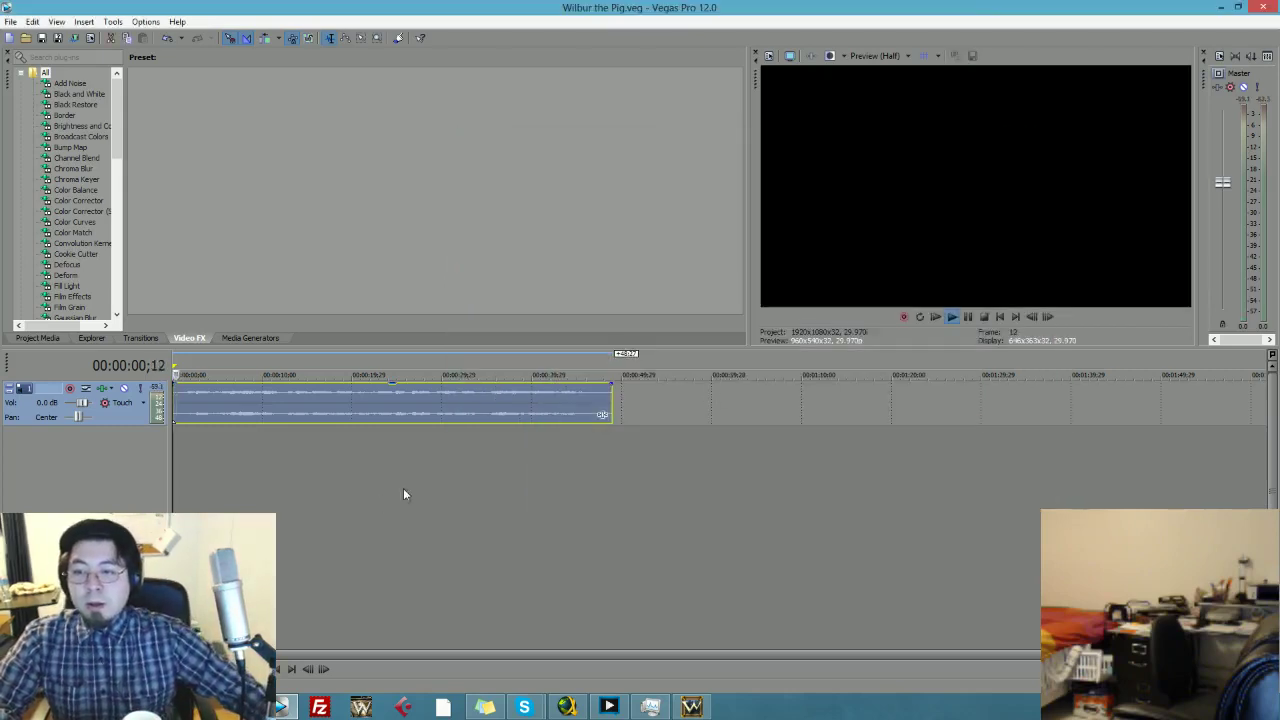
pyautogui.moveTo(390, 384); pyautogui.dragTo(386, 448)
pyautogui.press('space')
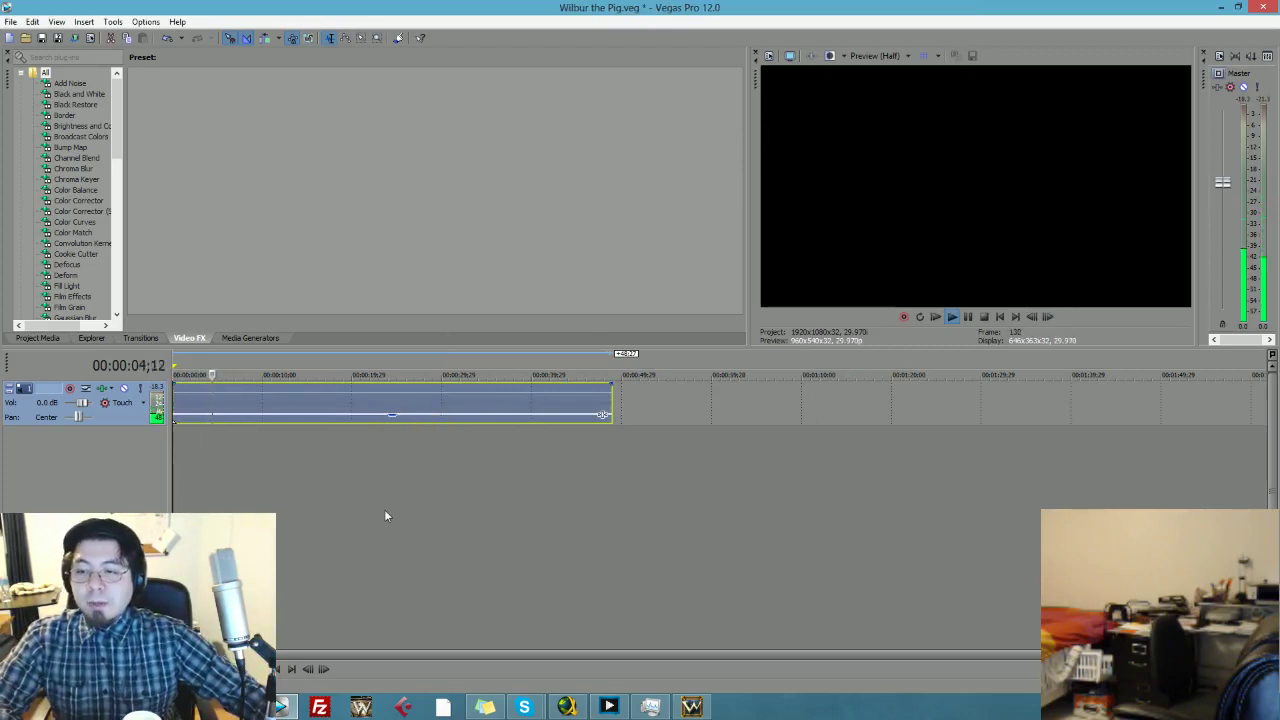
pyautogui.hotkey('alt', 'Tab')
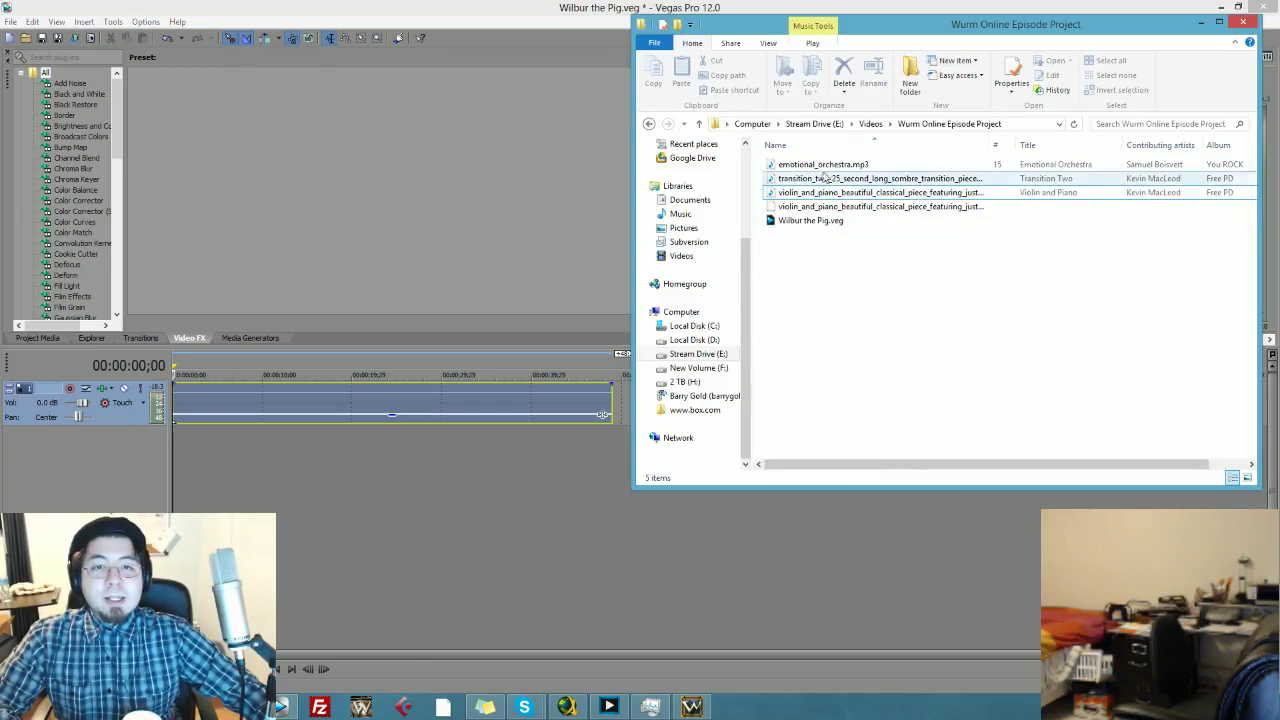
pyautogui.click(870, 123)
pyautogui.click(940, 258)
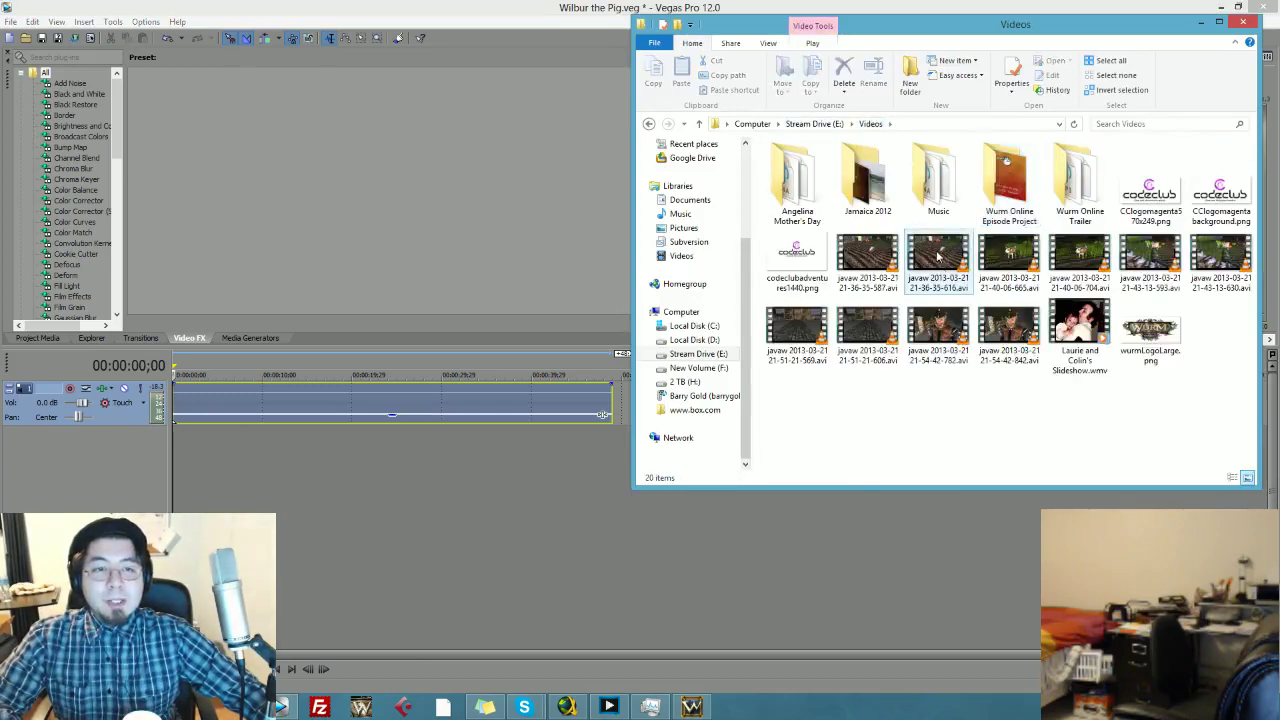
pyautogui.moveTo(940, 258); pyautogui.dragTo(331, 459)
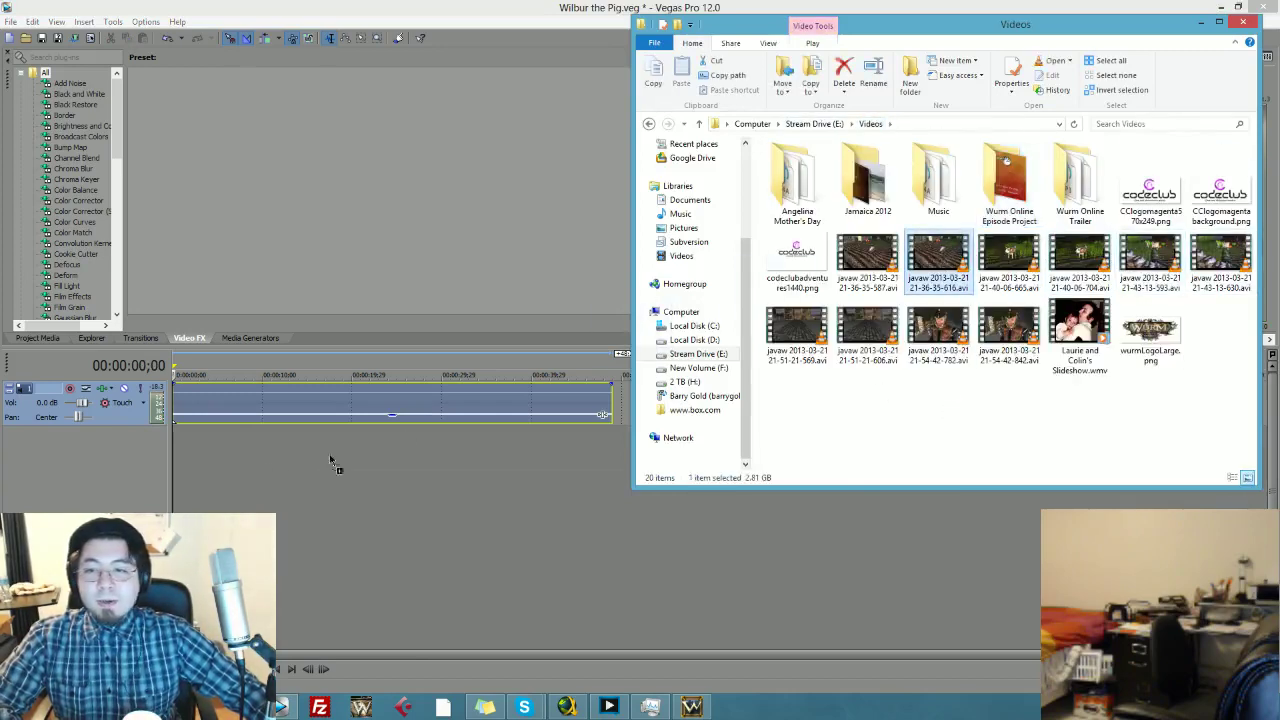
pyautogui.moveTo(180, 443); pyautogui.dragTo(181, 445)
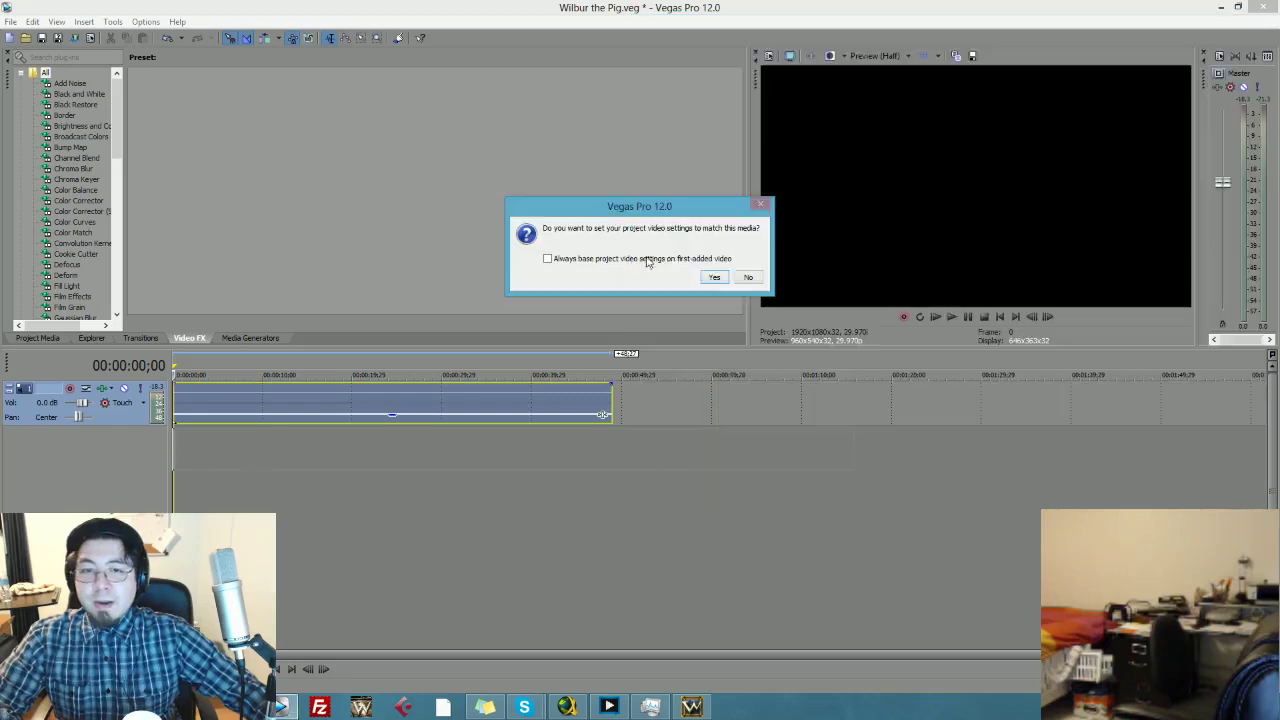
pyautogui.click(612, 223)
pyautogui.click(714, 279)
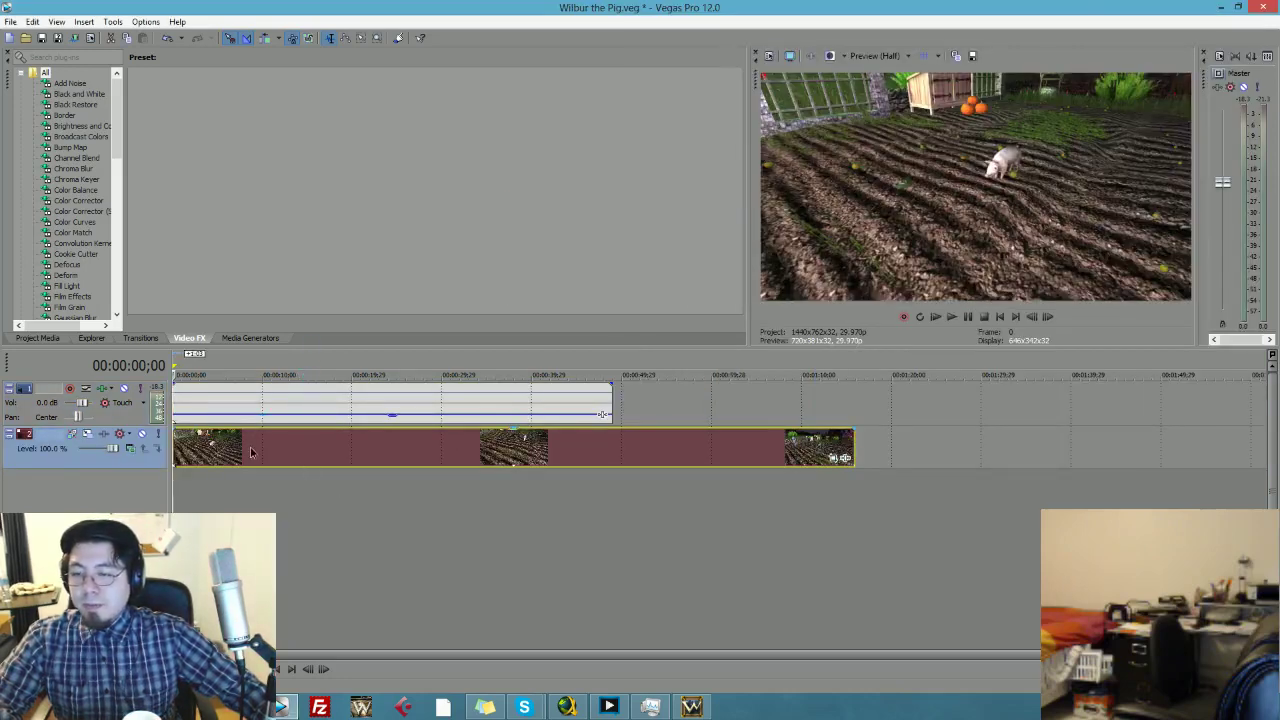
# - Move the music track below the video track and play the footage from about ten seconds in and from the start
pyautogui.click(118, 420)
pyautogui.rightClick(120, 417)
pyautogui.click(112, 417)
pyautogui.moveTo(130, 447); pyautogui.dragTo(127, 469)
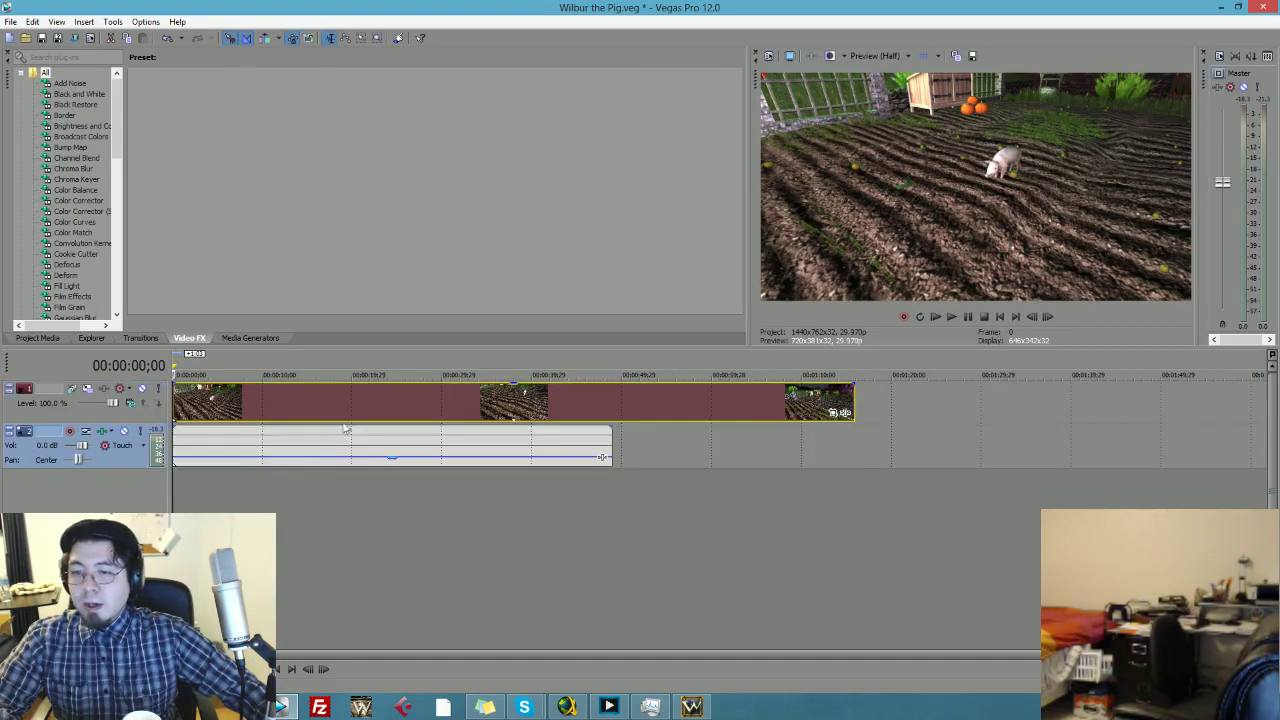
pyautogui.click(262, 400)
pyautogui.press('space')
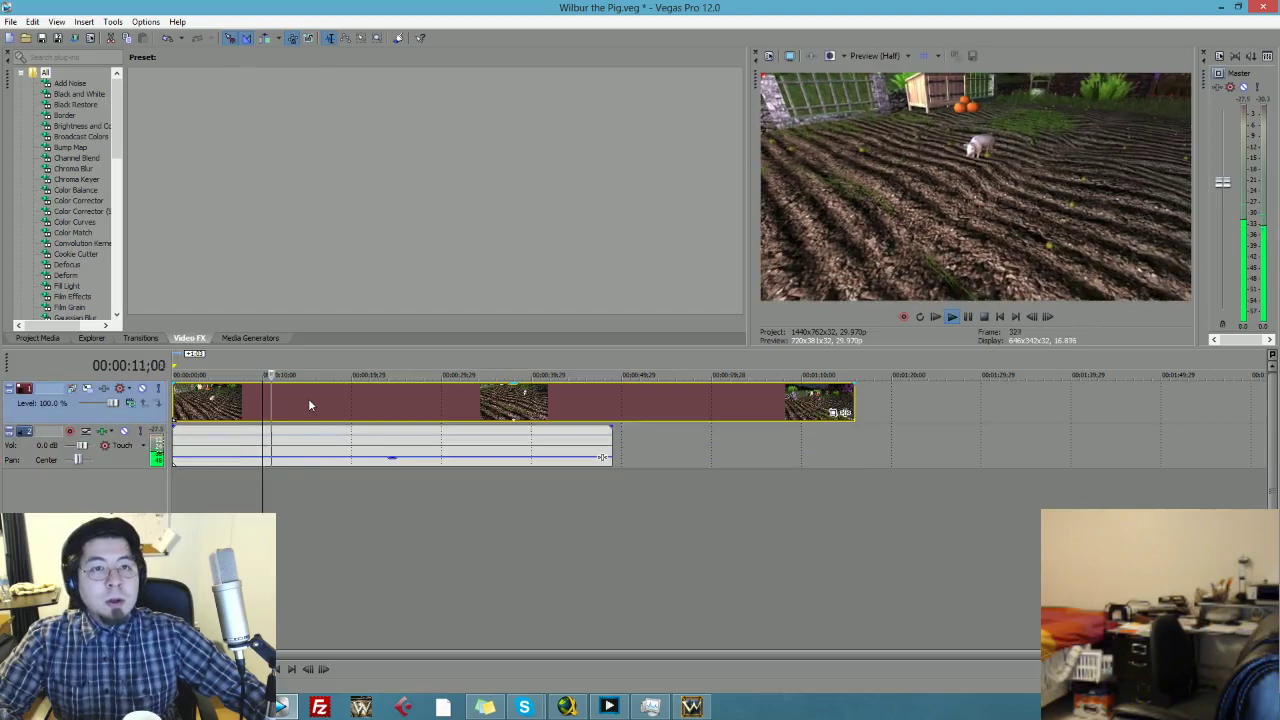
pyautogui.click(174, 400)
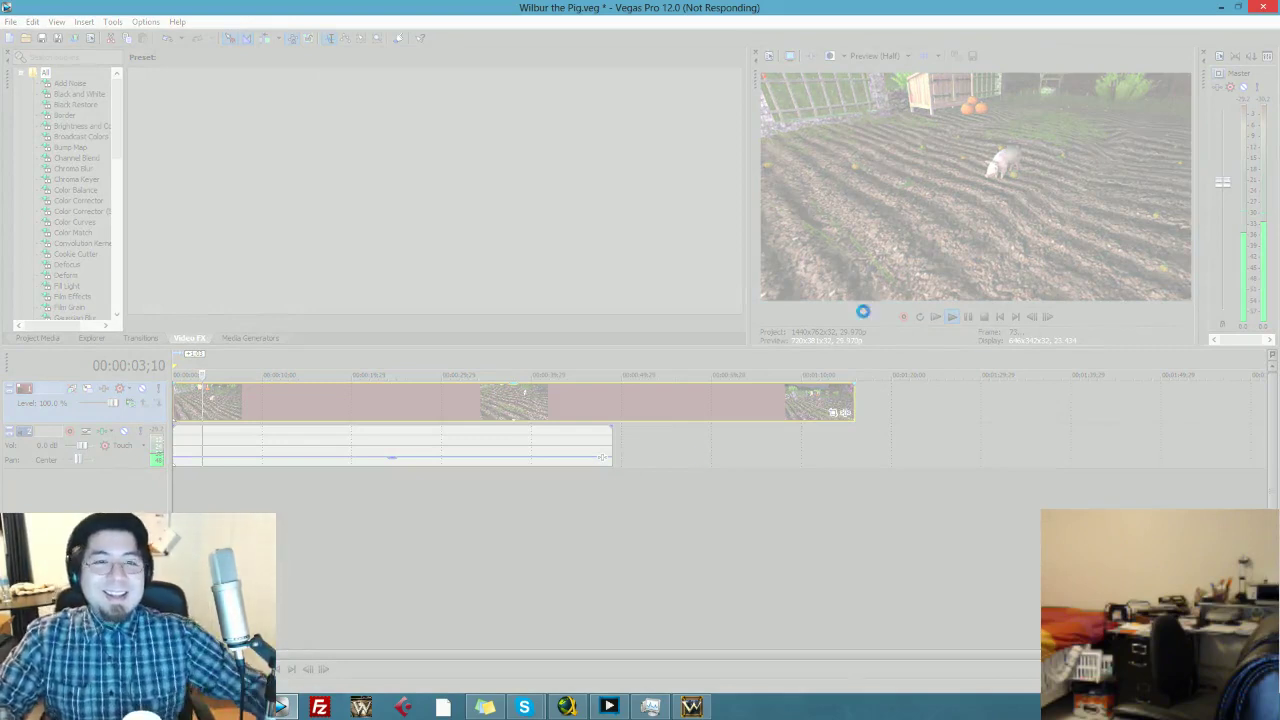
# - Close the unresponsive Vegas Pro
pyautogui.click(1264, 10)
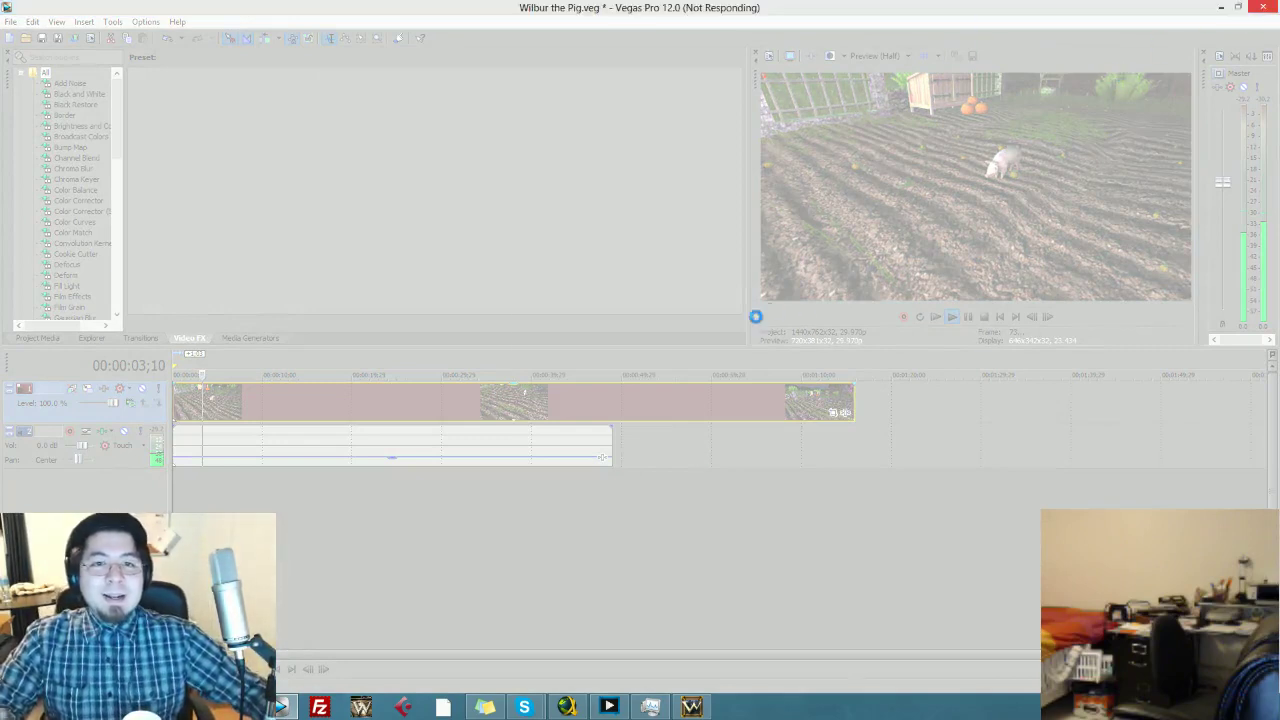
pyautogui.click(642, 366)
pyautogui.click(731, 381)
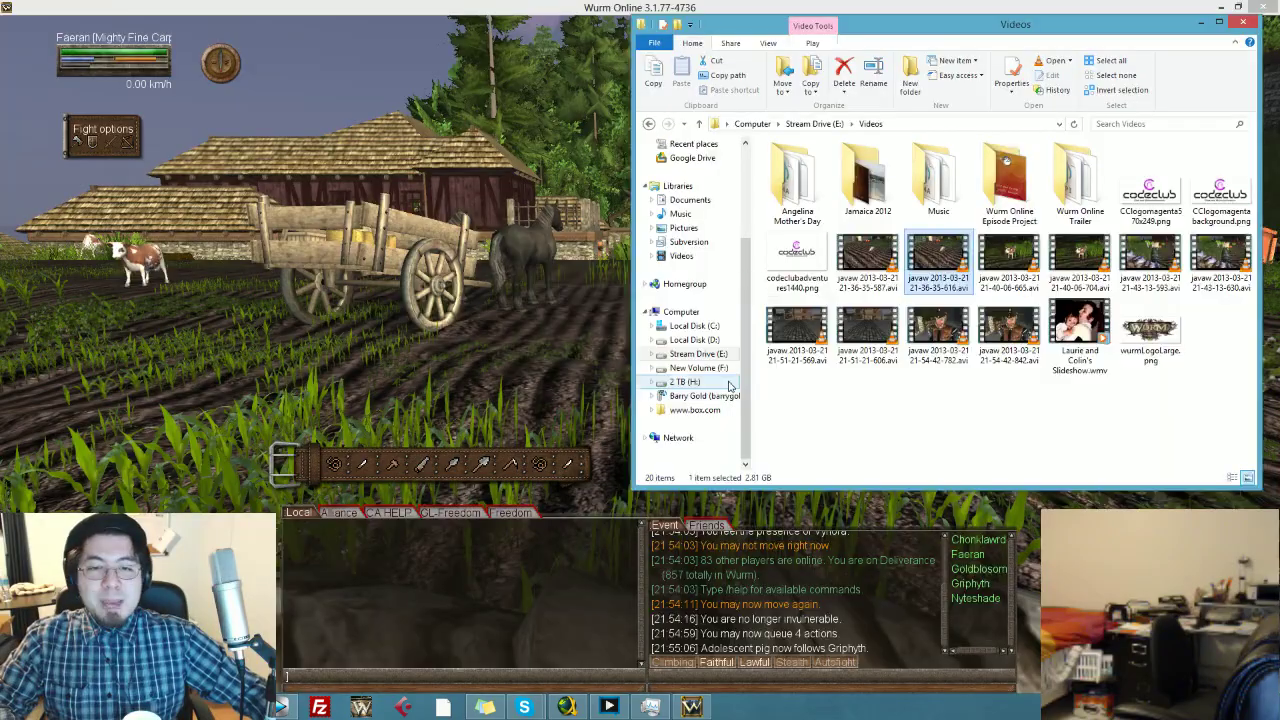
# - Quit the Wurm Online game and close the JDownloader window
pyautogui.click(590, 375)
pyautogui.moveTo(731, 374); pyautogui.dragTo(580, 450)
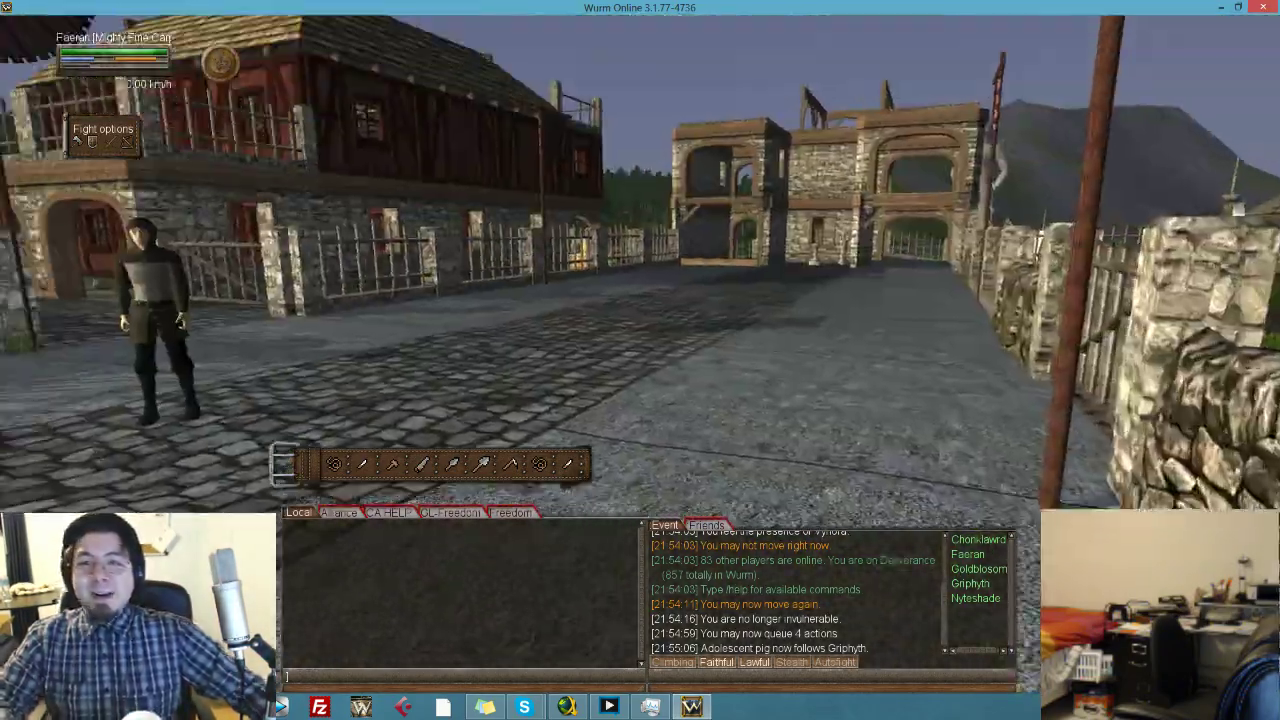
pyautogui.press('Escape')
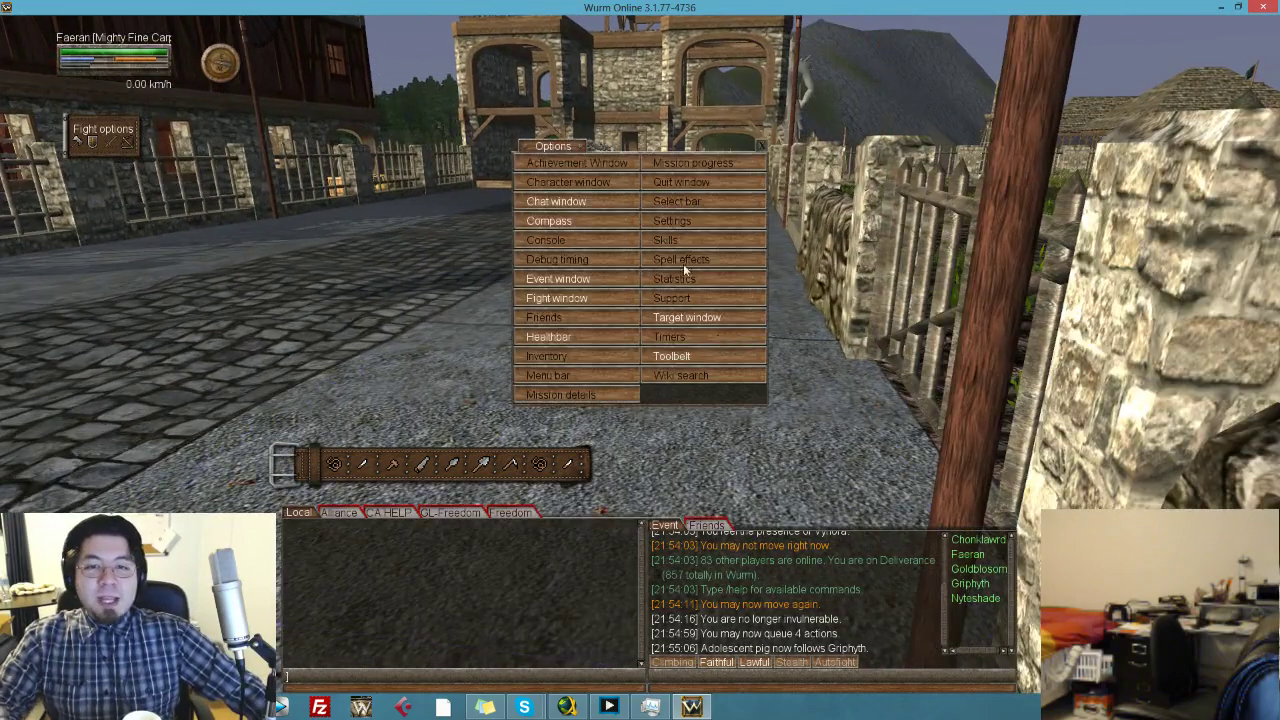
pyautogui.click(664, 182)
pyautogui.click(612, 372)
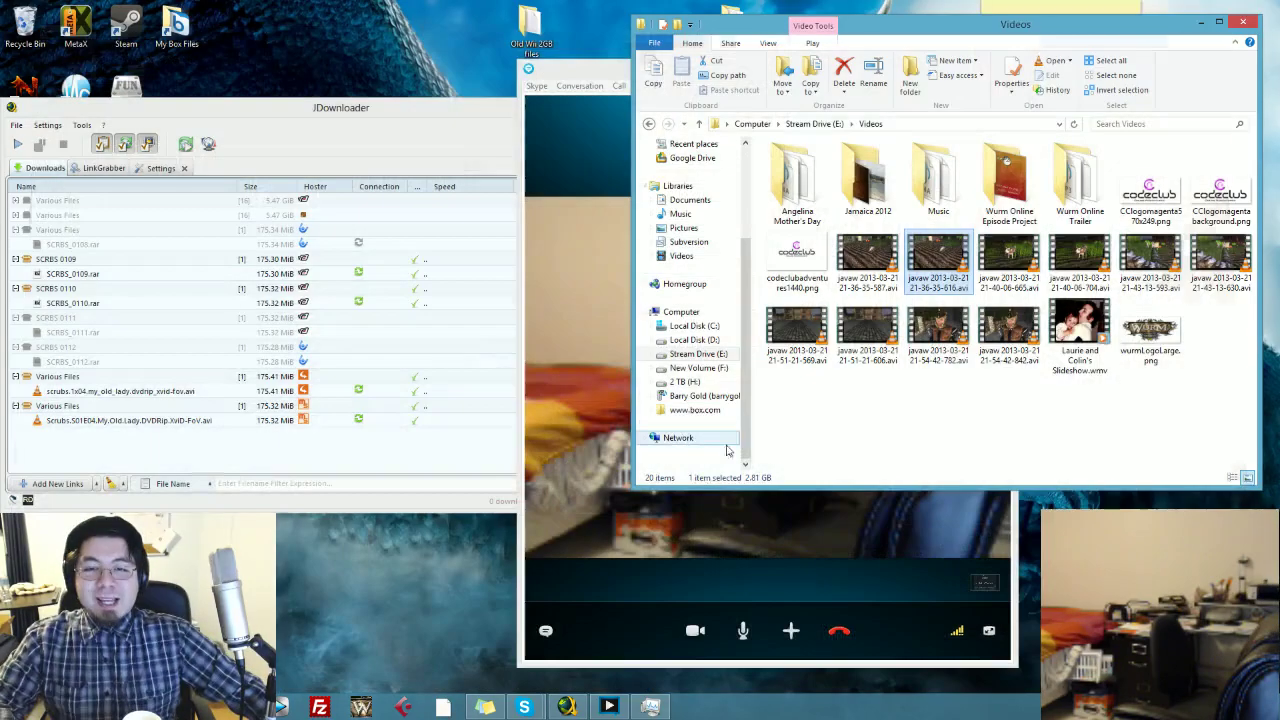
pyautogui.click(414, 594)
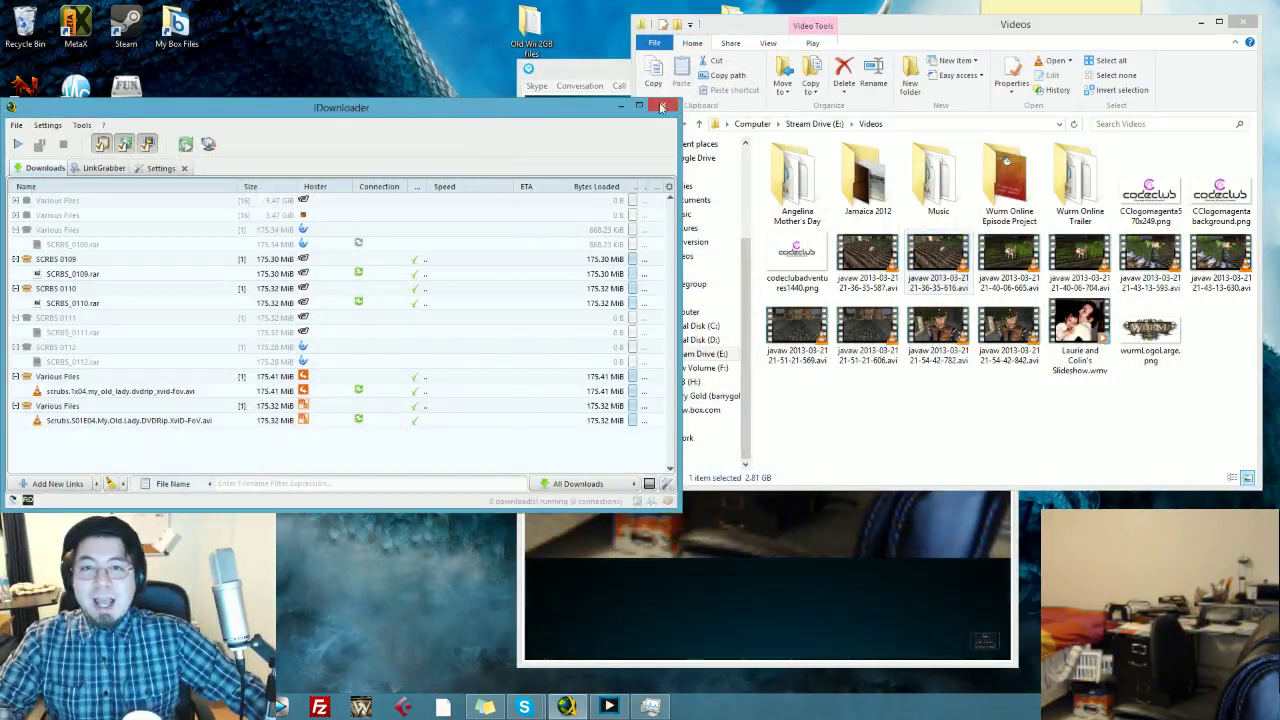
pyautogui.click(664, 106)
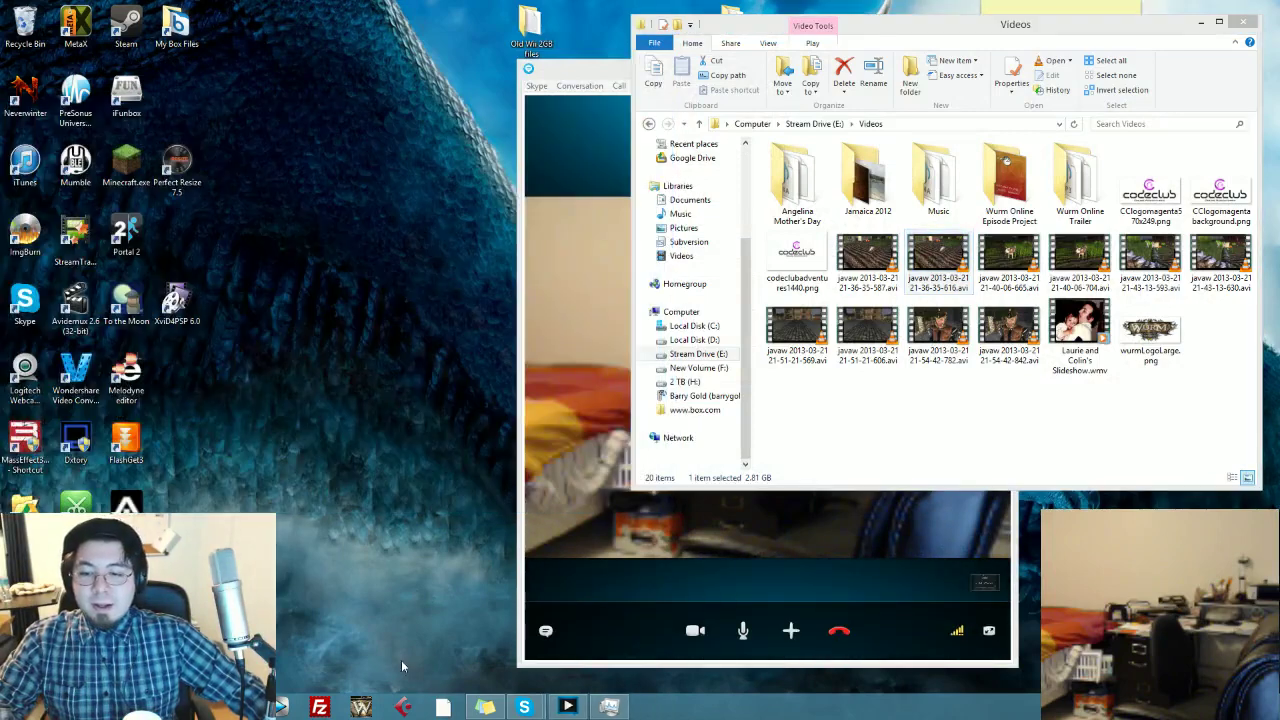
# - Start Vegas Pro again and browse to Stream Drive (E:) for a project to open
pyautogui.click(283, 707)
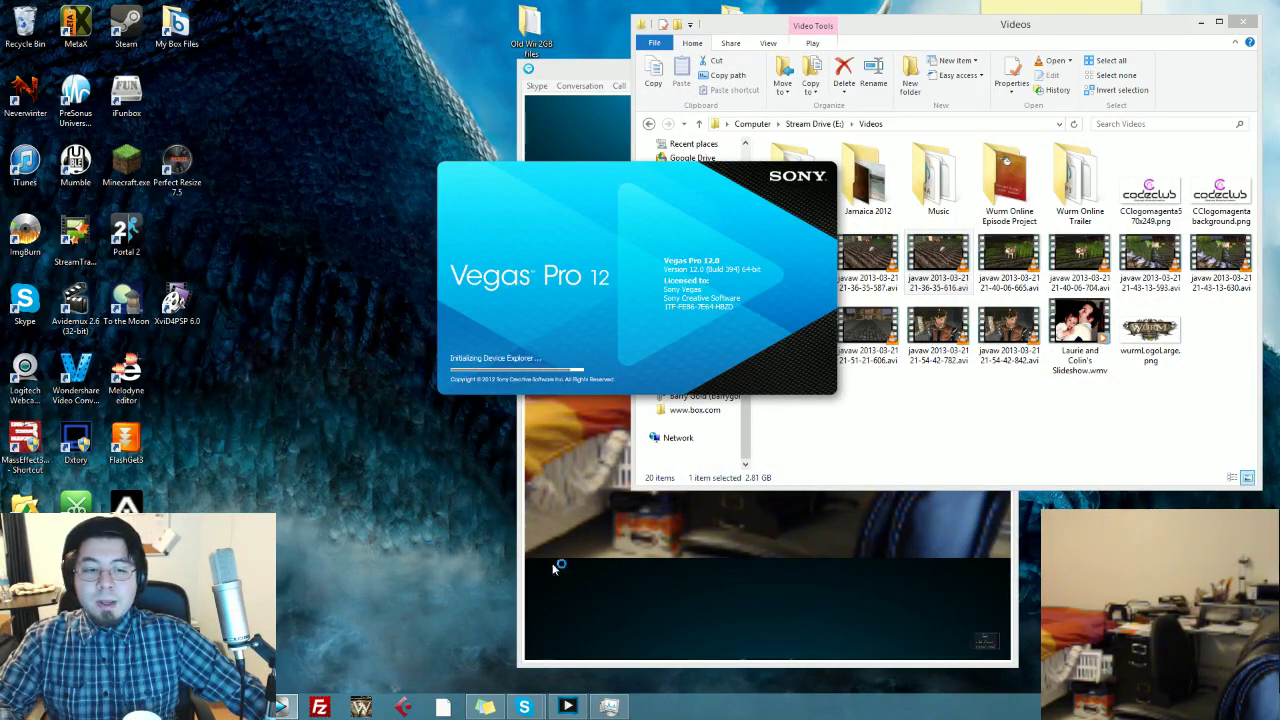
pyautogui.moveTo(558, 566)
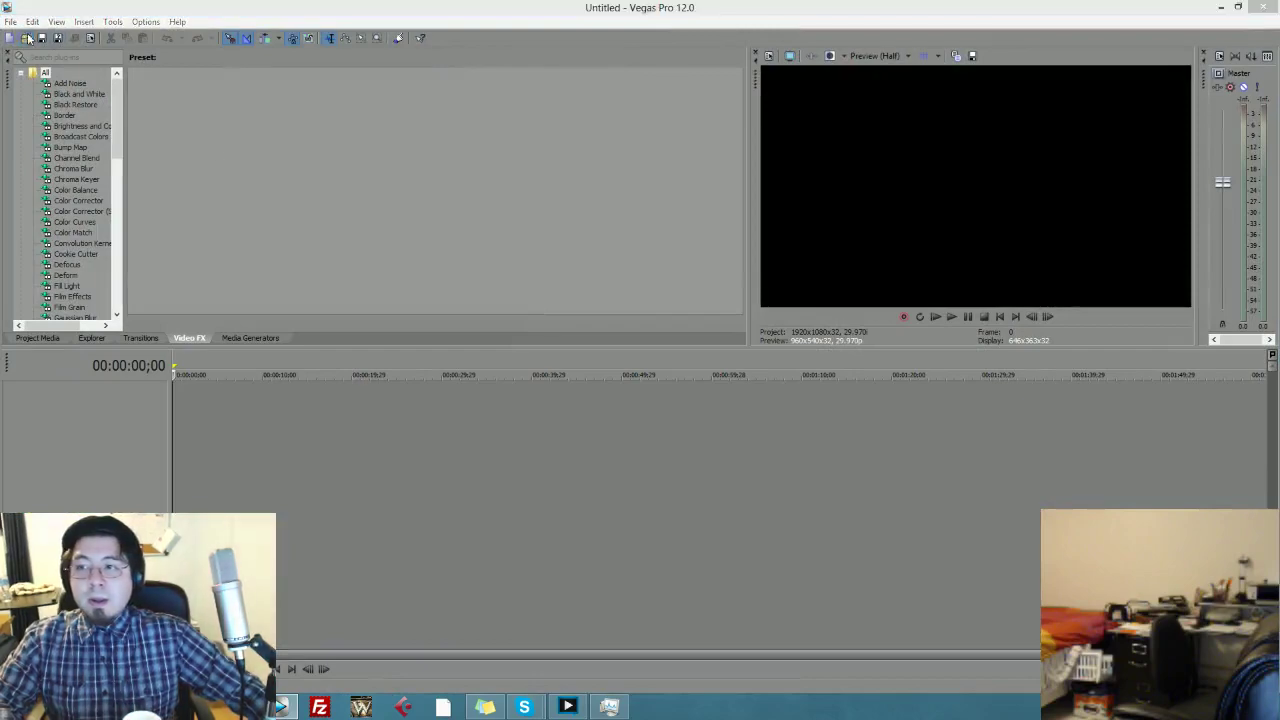
pyautogui.click(34, 38)
pyautogui.moveTo(1054, 194); pyautogui.dragTo(1054, 268)
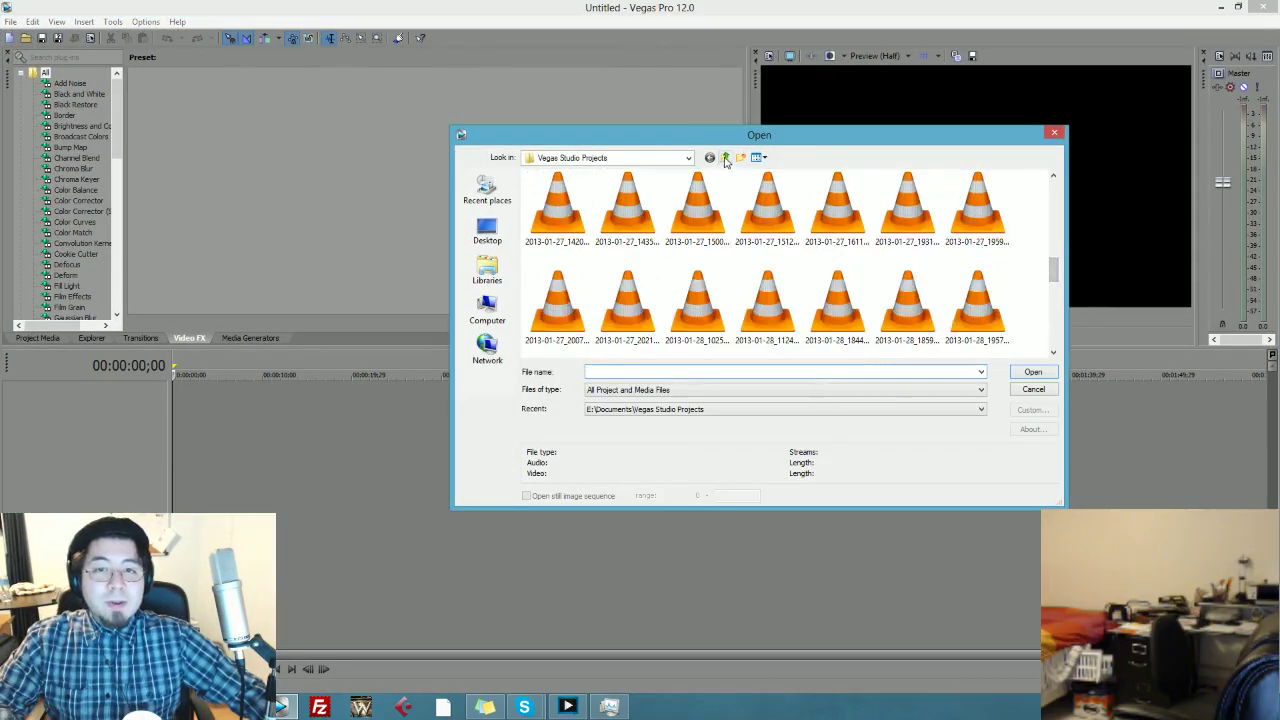
pyautogui.click(726, 158)
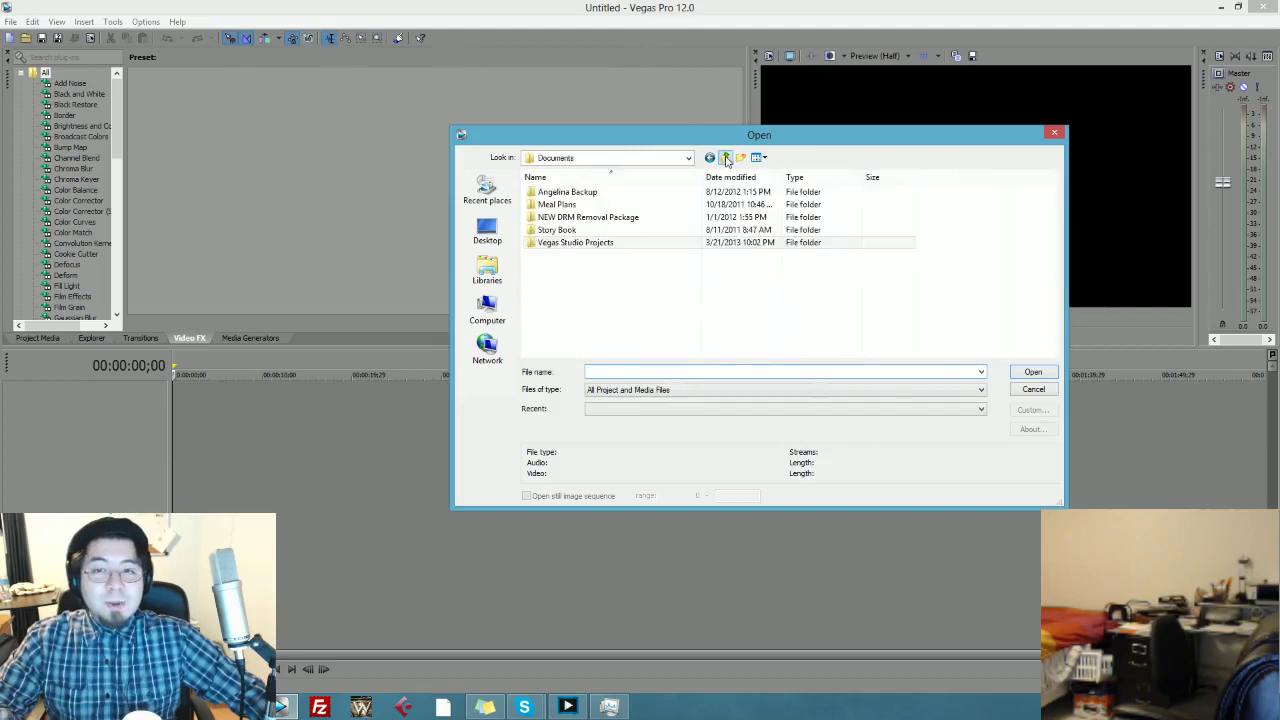
pyautogui.click(724, 159)
pyautogui.click(724, 159)
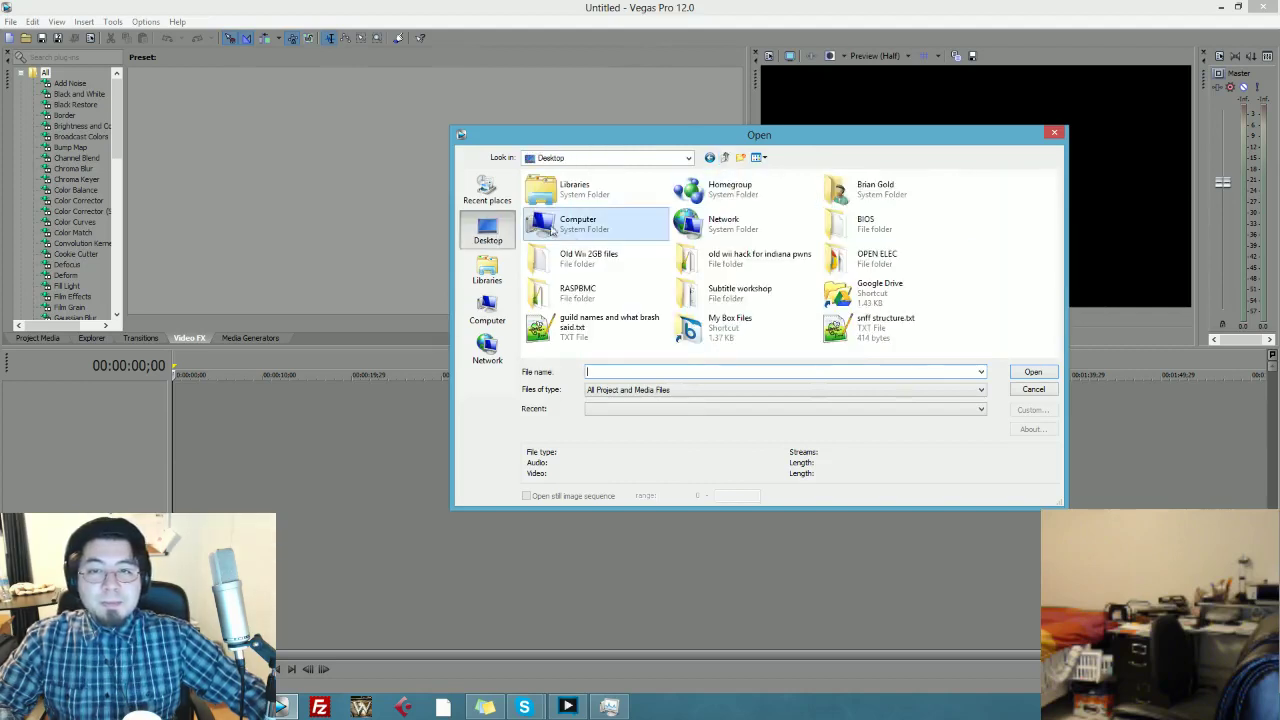
pyautogui.click(487, 308)
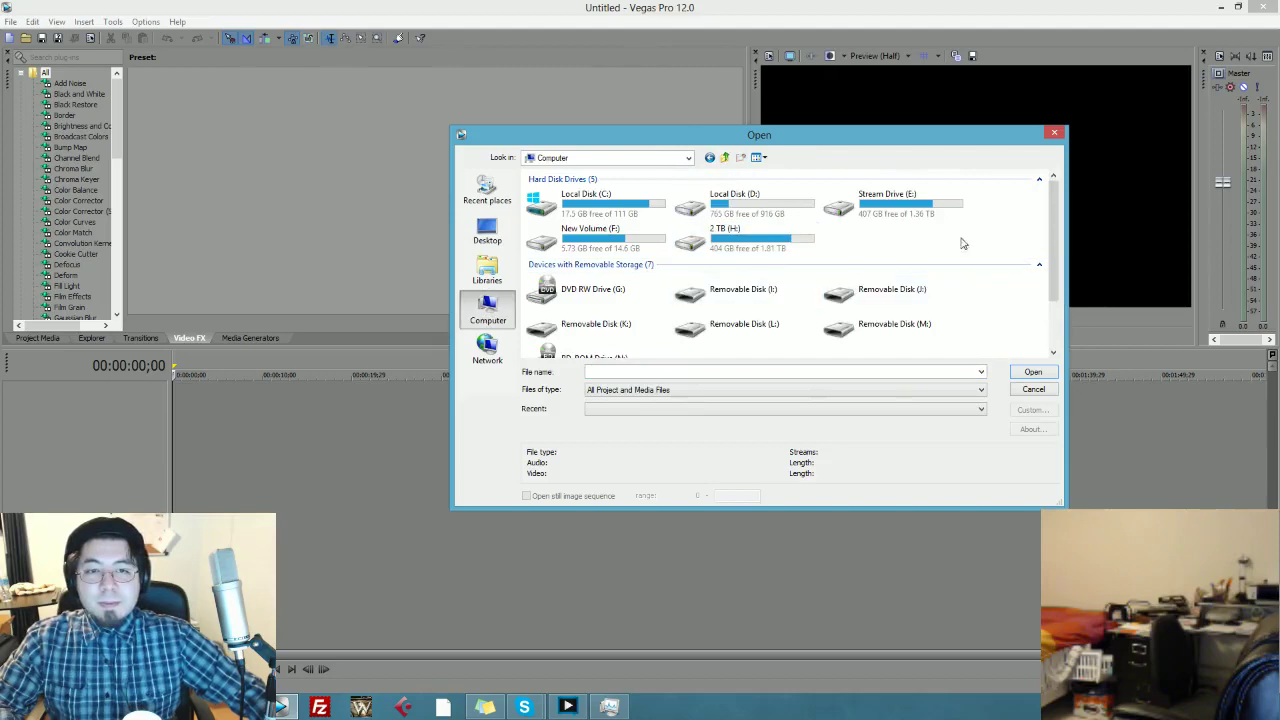
pyautogui.doubleClick(848, 200)
pyautogui.scroll(-6, 950, 275)
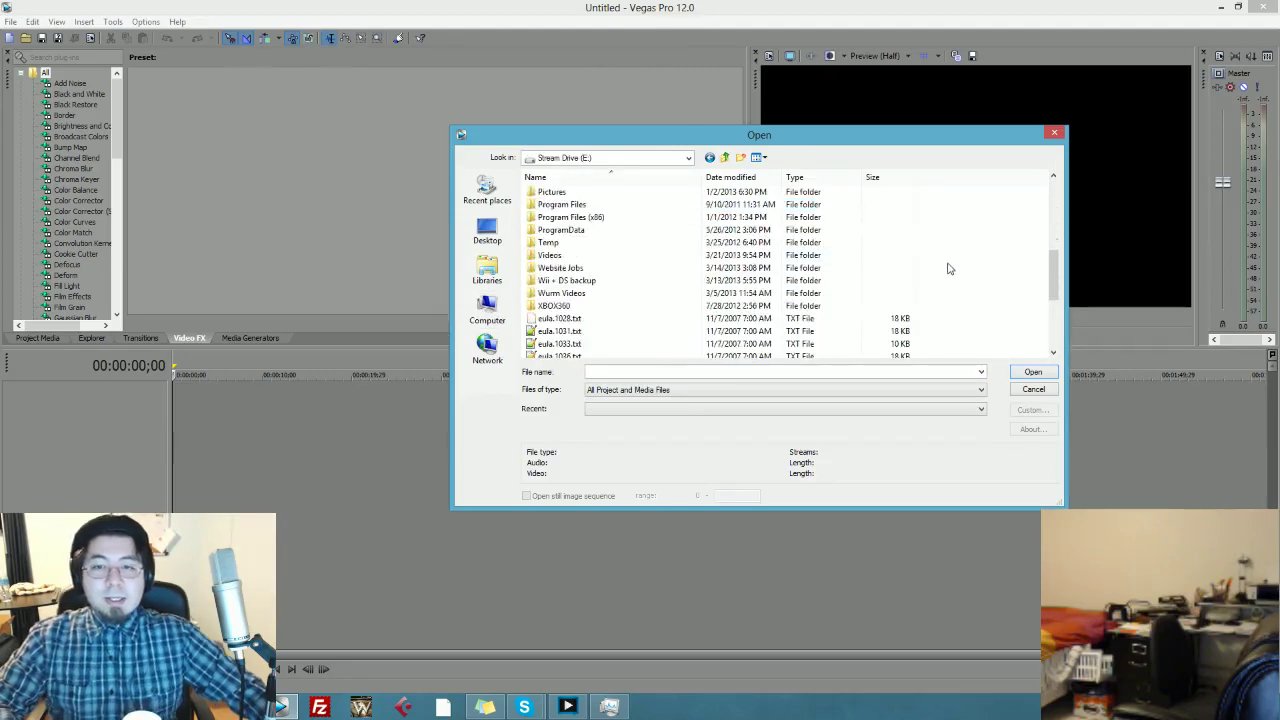
pyautogui.scroll(1, 932, 275)
pyautogui.scroll(-1, 750, 285)
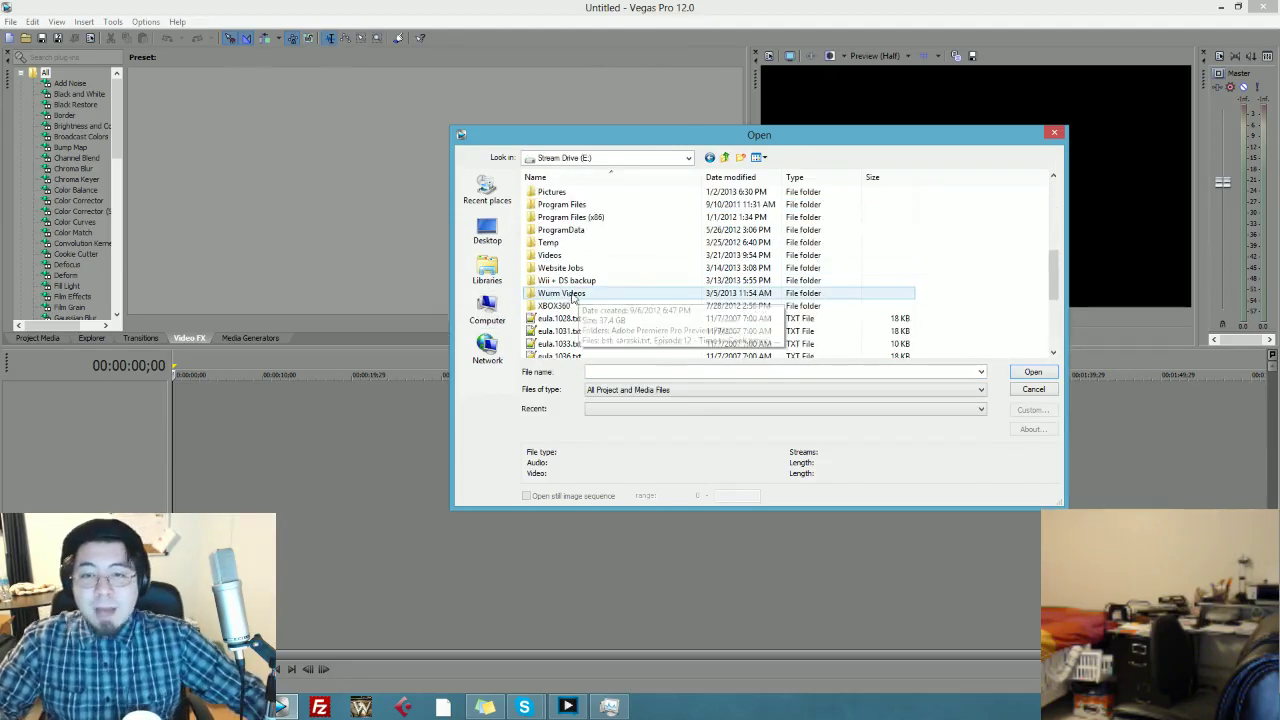
pyautogui.doubleClick(565, 268)
pyautogui.scroll(-5, 935, 270)
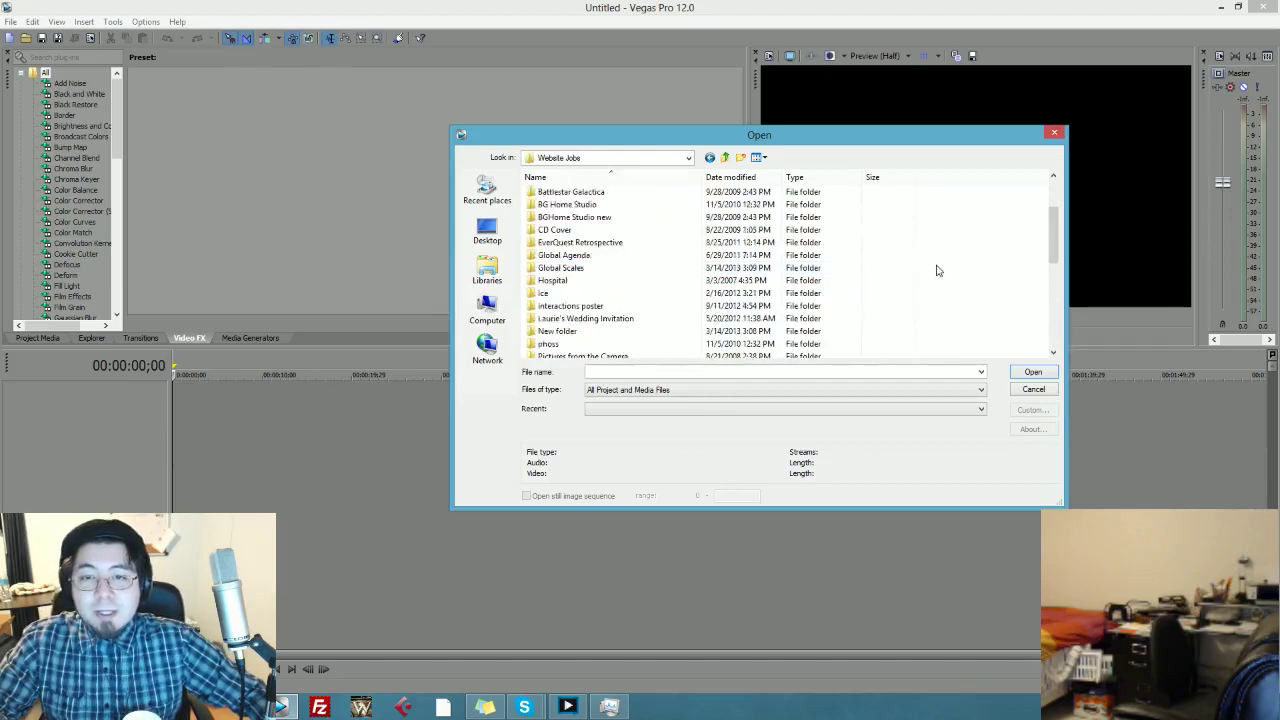
pyautogui.scroll(-2, 936, 270)
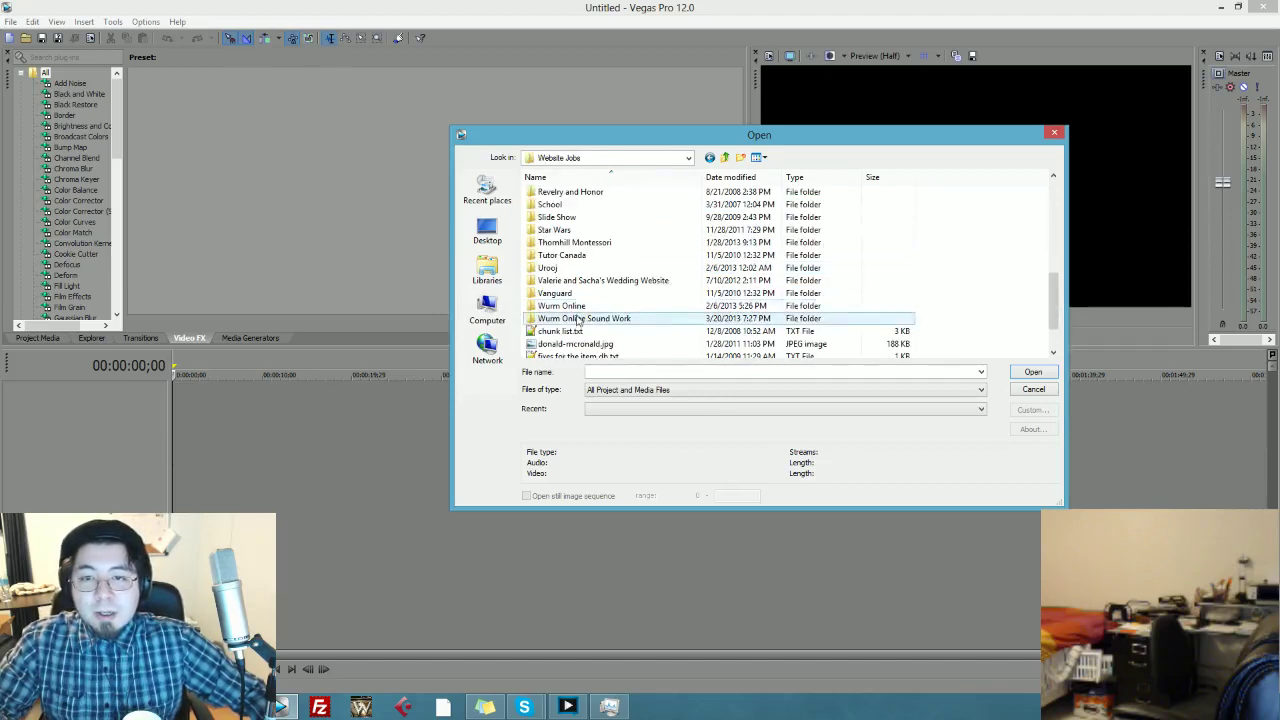
pyautogui.click(722, 158)
# - Open the project "Wilbur the Pig.veg" from the Wurm Online Episode Project folder inside Videos
pyautogui.scroll(-3, 650, 270)
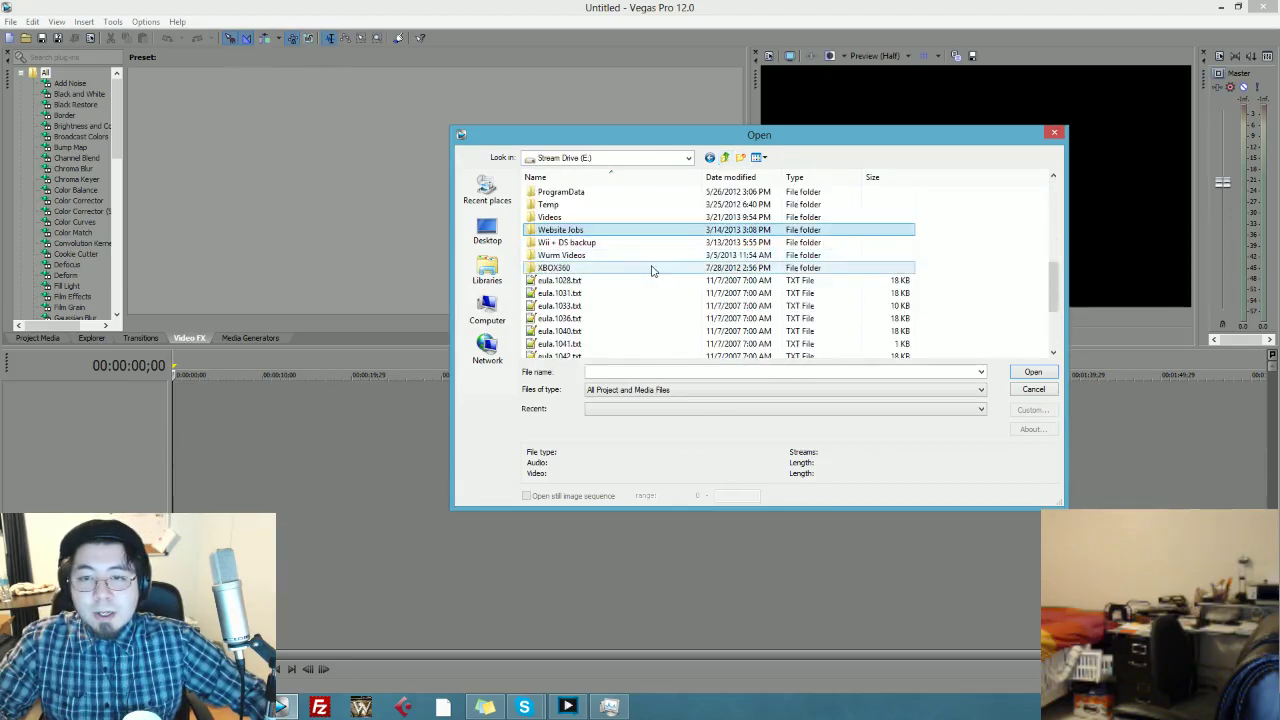
pyautogui.doubleClick(565, 230)
pyautogui.doubleClick(767, 215)
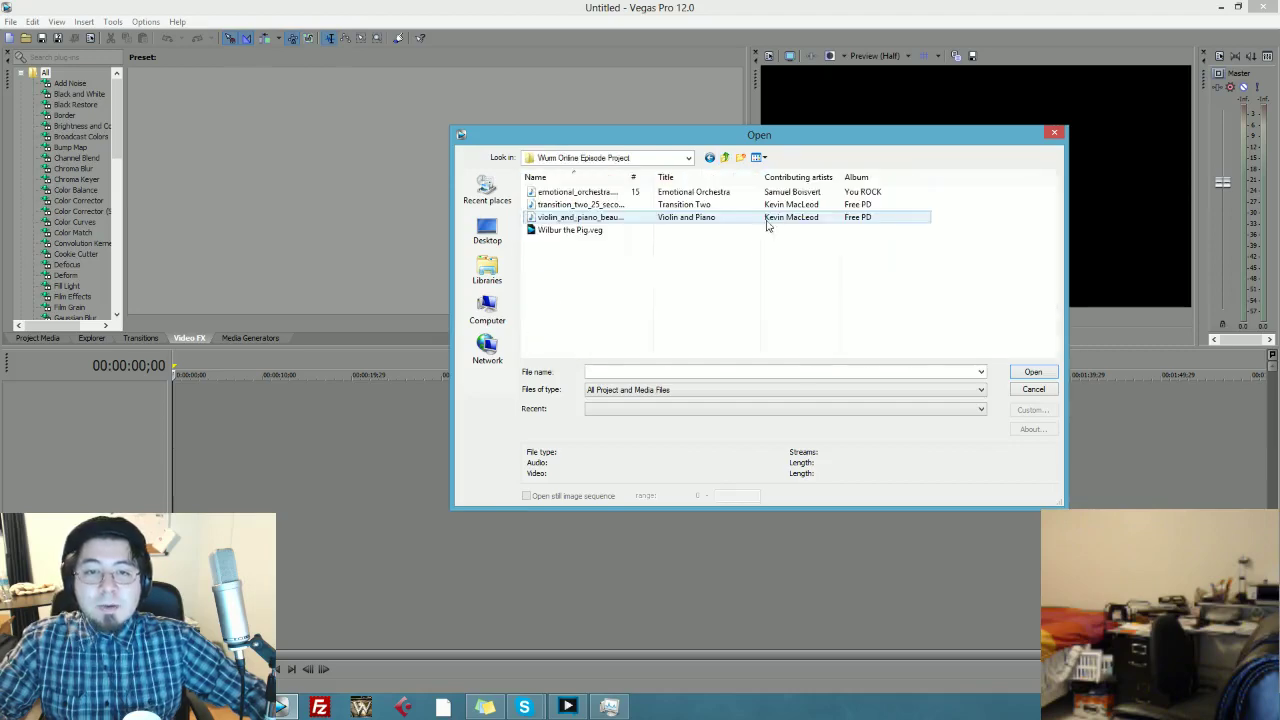
pyautogui.doubleClick(577, 232)
# - Lower the gain of the violin and piano music clip while playing its opening, and stop playback
pyautogui.press('space')
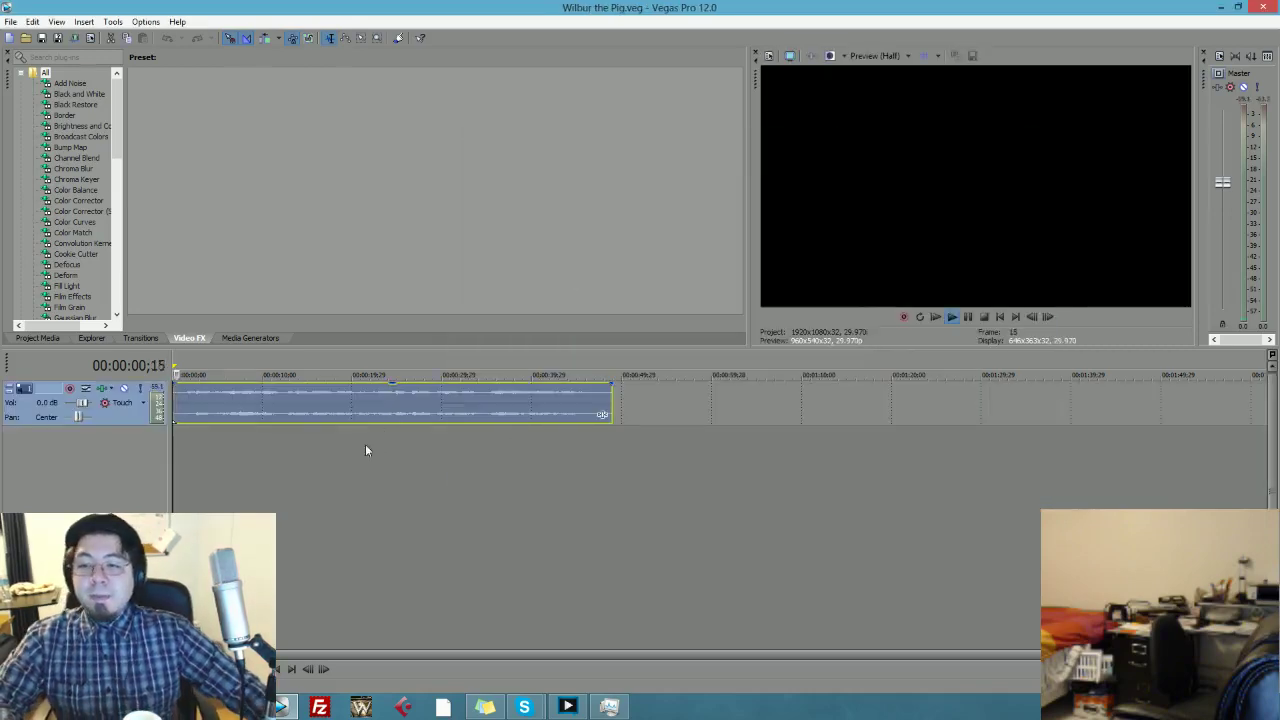
pyautogui.moveTo(392, 391); pyautogui.dragTo(384, 416)
pyautogui.press('space')
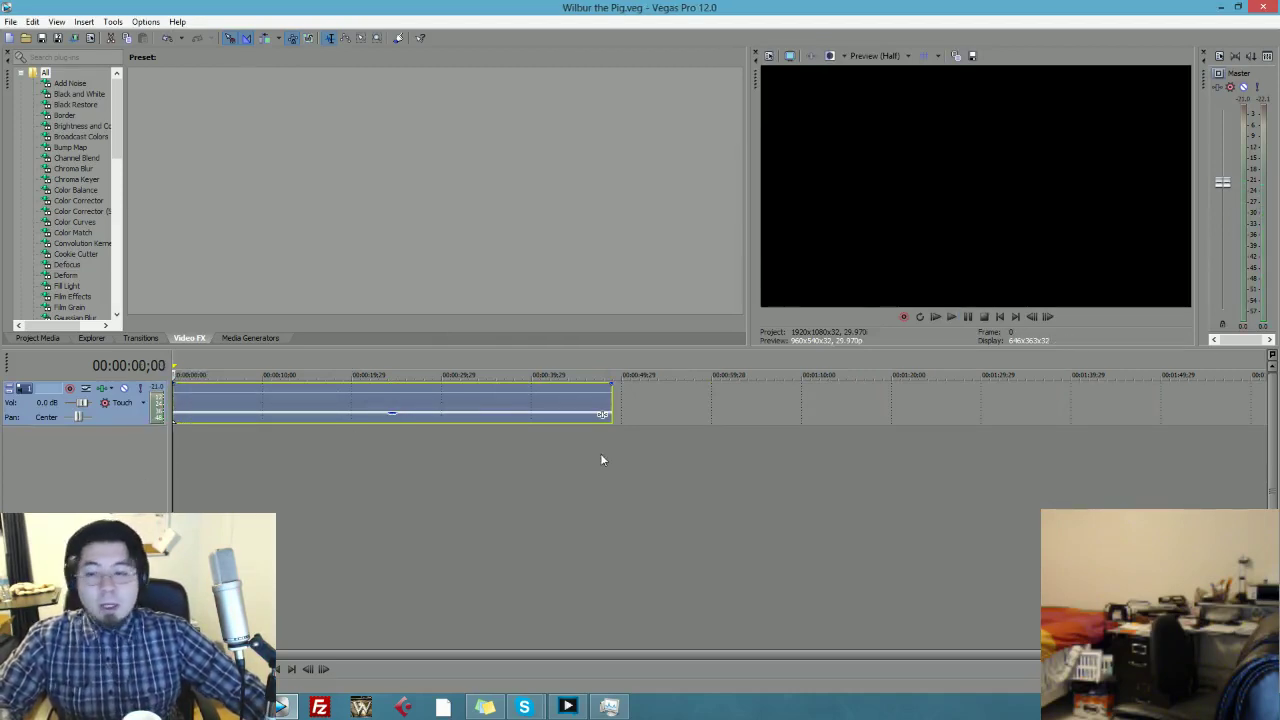
pyautogui.click(240, 707)
pyautogui.click(977, 380)
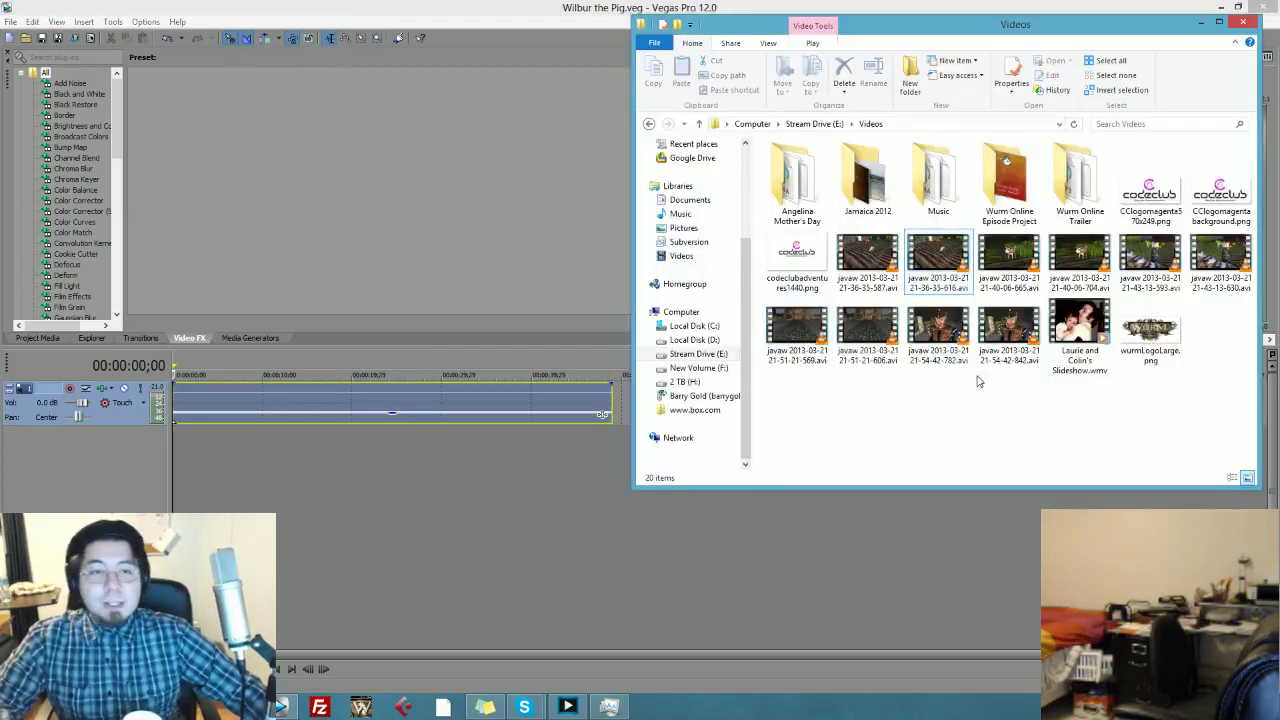
pyautogui.moveTo(940, 253); pyautogui.dragTo(245, 455)
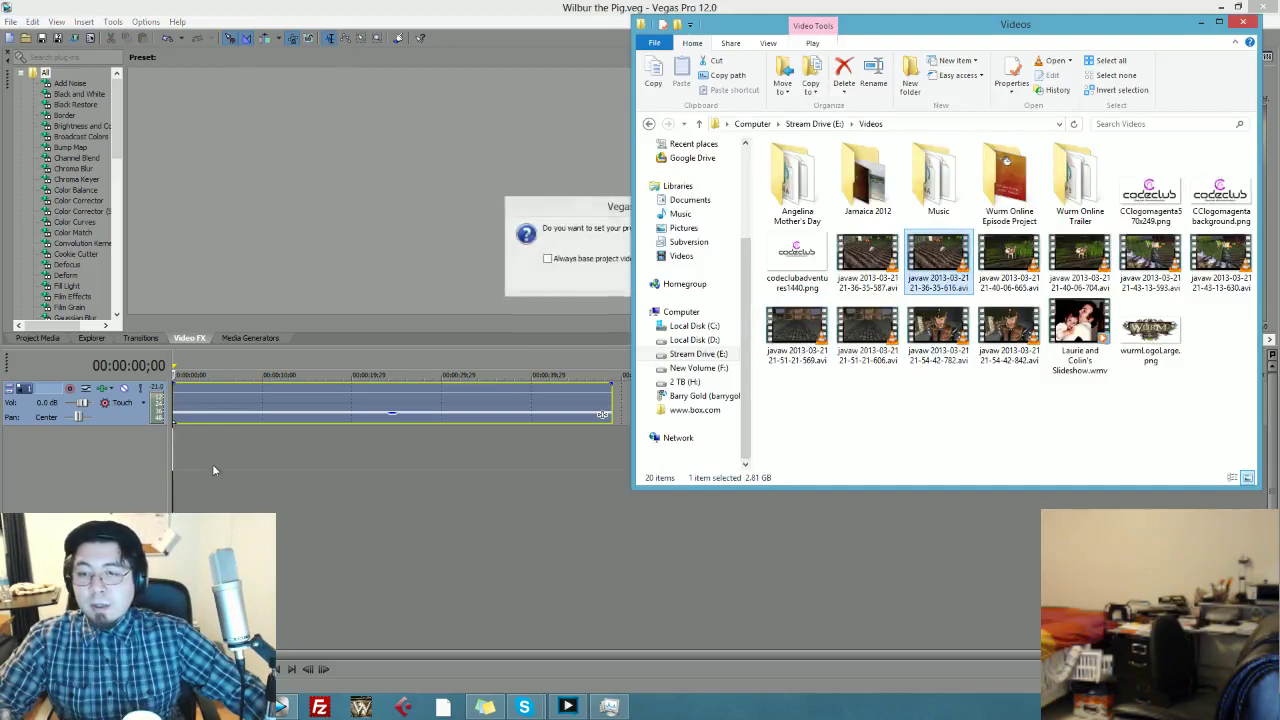
pyautogui.click(567, 202)
pyautogui.click(716, 279)
pyautogui.click(715, 278)
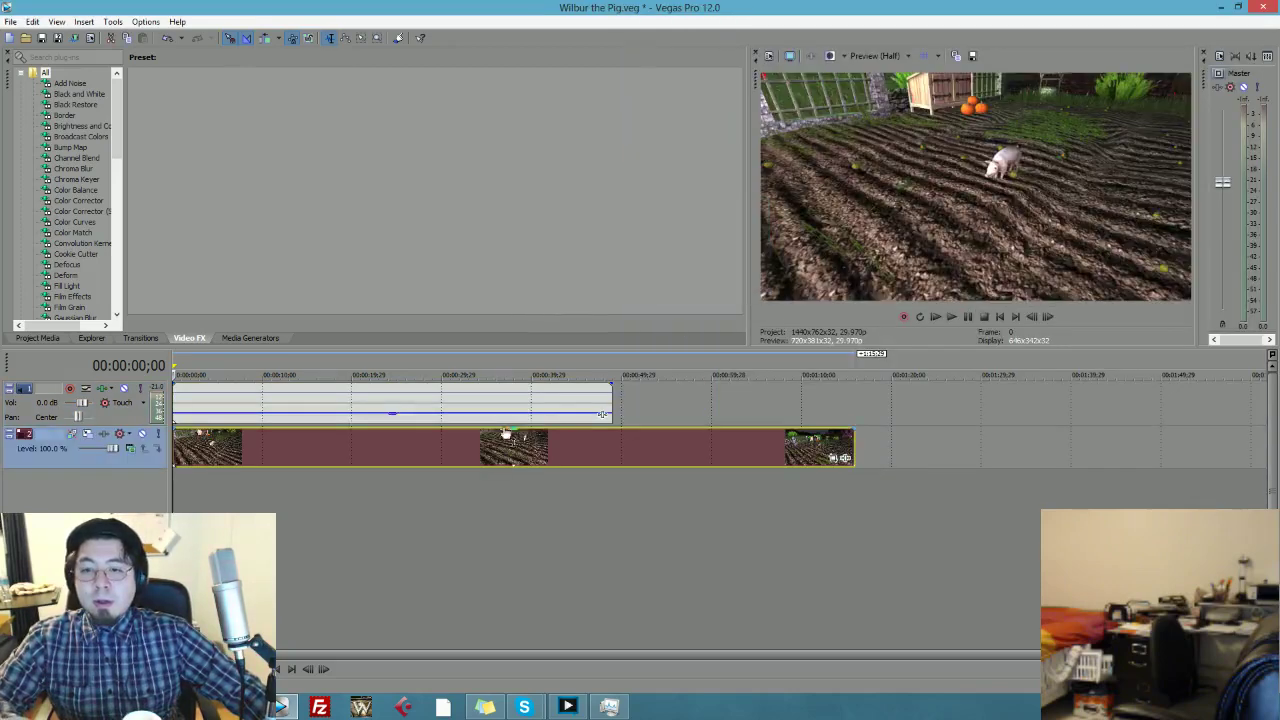
# - Move the video track above the music track and briefly play the opening of the timeline
pyautogui.moveTo(117, 430); pyautogui.dragTo(120, 395)
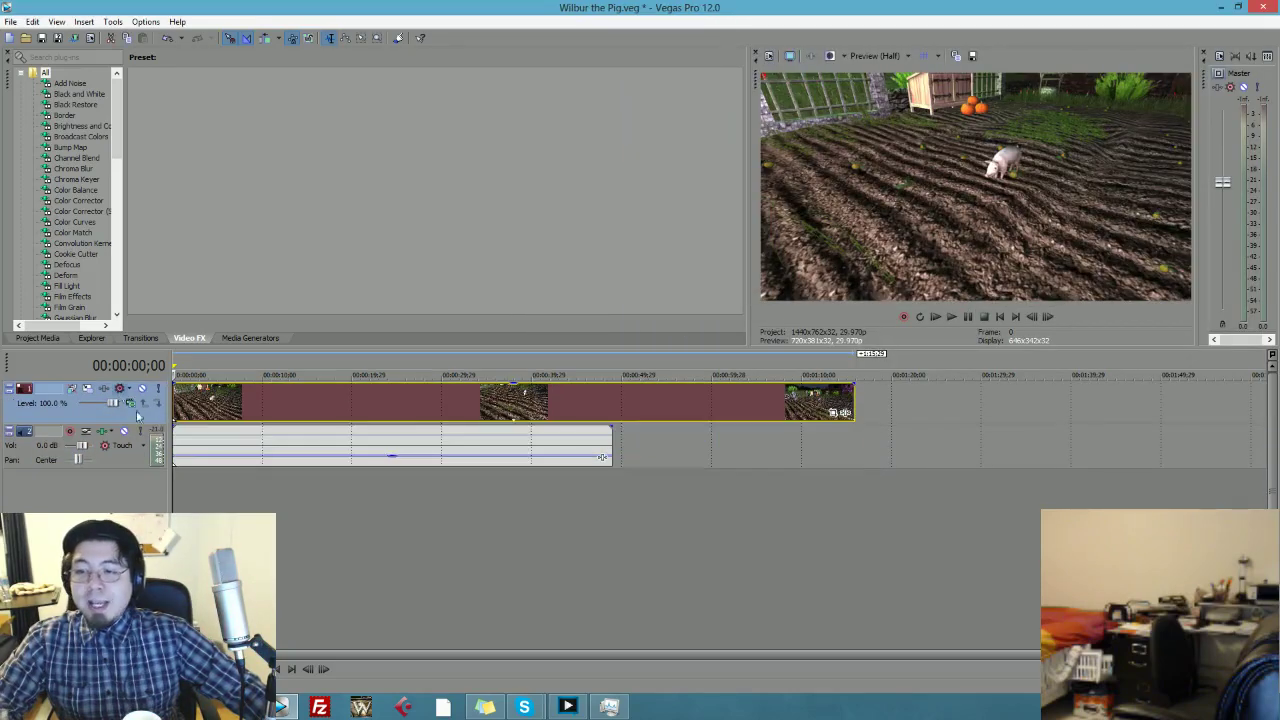
pyautogui.press('space')
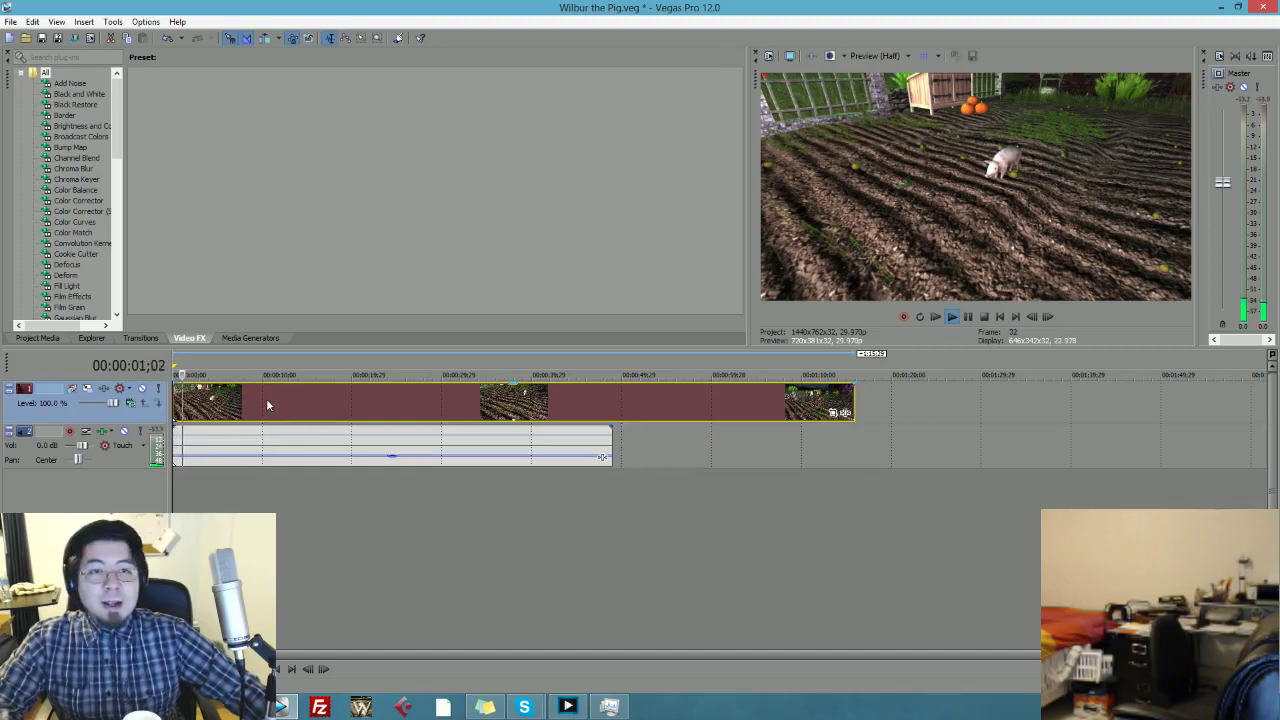
pyautogui.press('space')
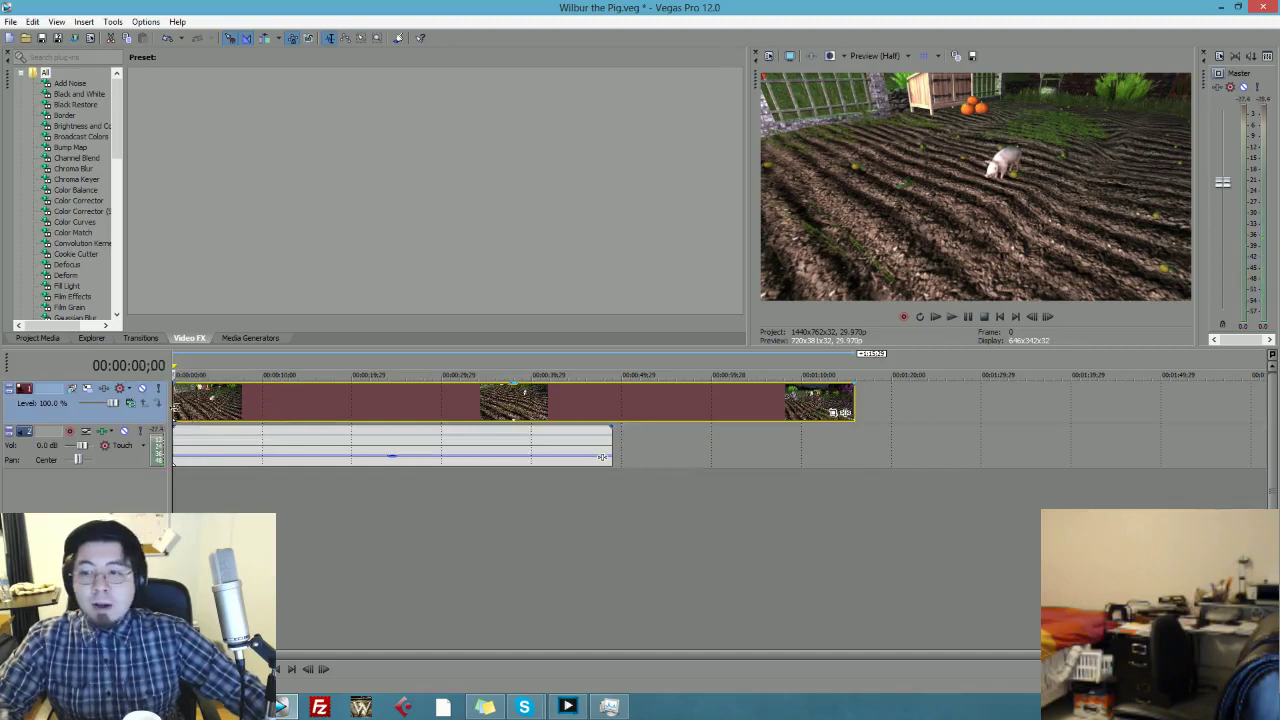
# - Trim the pig clip's start to about 00:00:03;14, play it, and cut away everything after 00:00:07;01
pyautogui.moveTo(174, 407); pyautogui.dragTo(204, 407)
pyautogui.press('space')
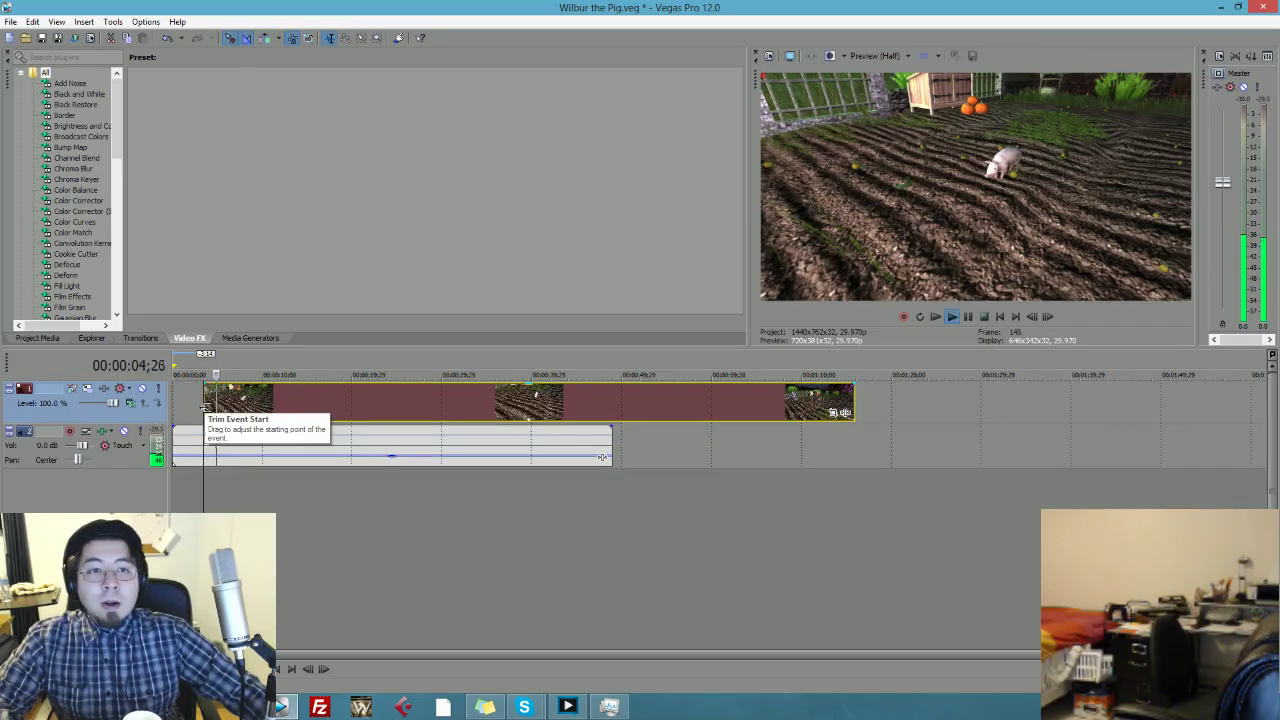
pyautogui.press('space')
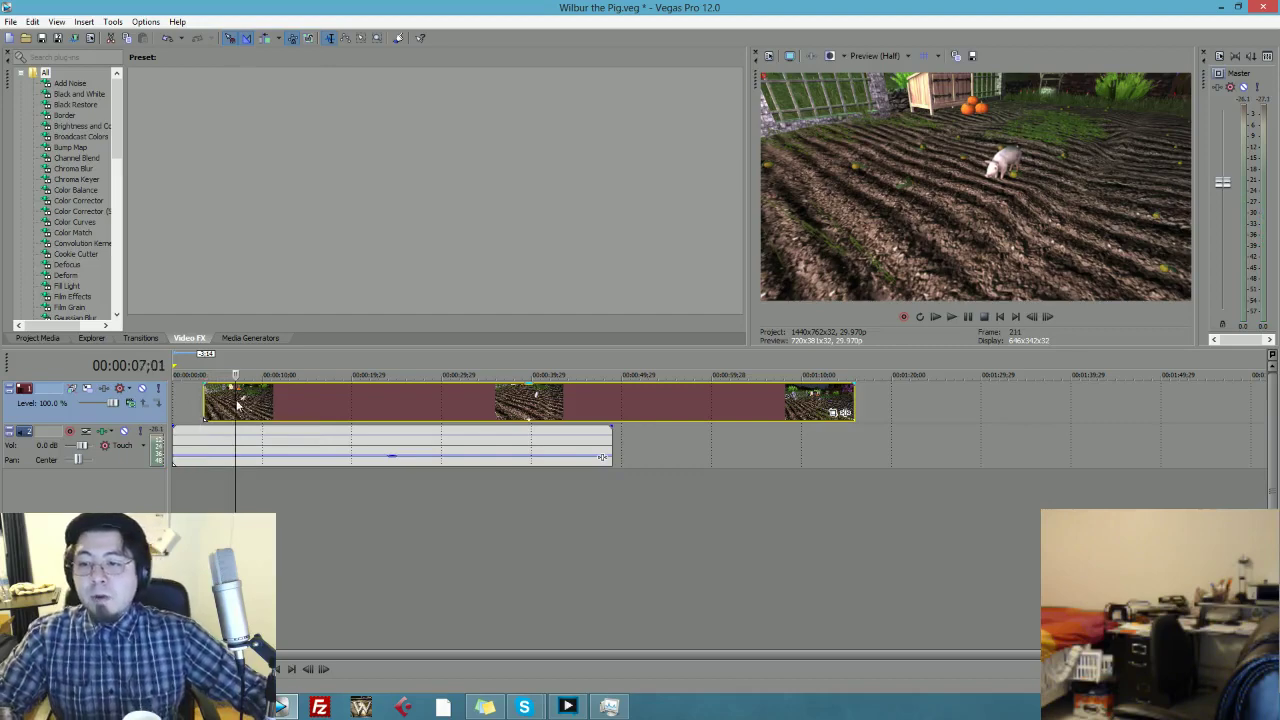
pyautogui.press('s')
pyautogui.click(359, 403)
pyautogui.press('Delete')
# - Move the shortened pig clip to the start of the timeline and play it
pyautogui.moveTo(222, 403); pyautogui.dragTo(188, 403)
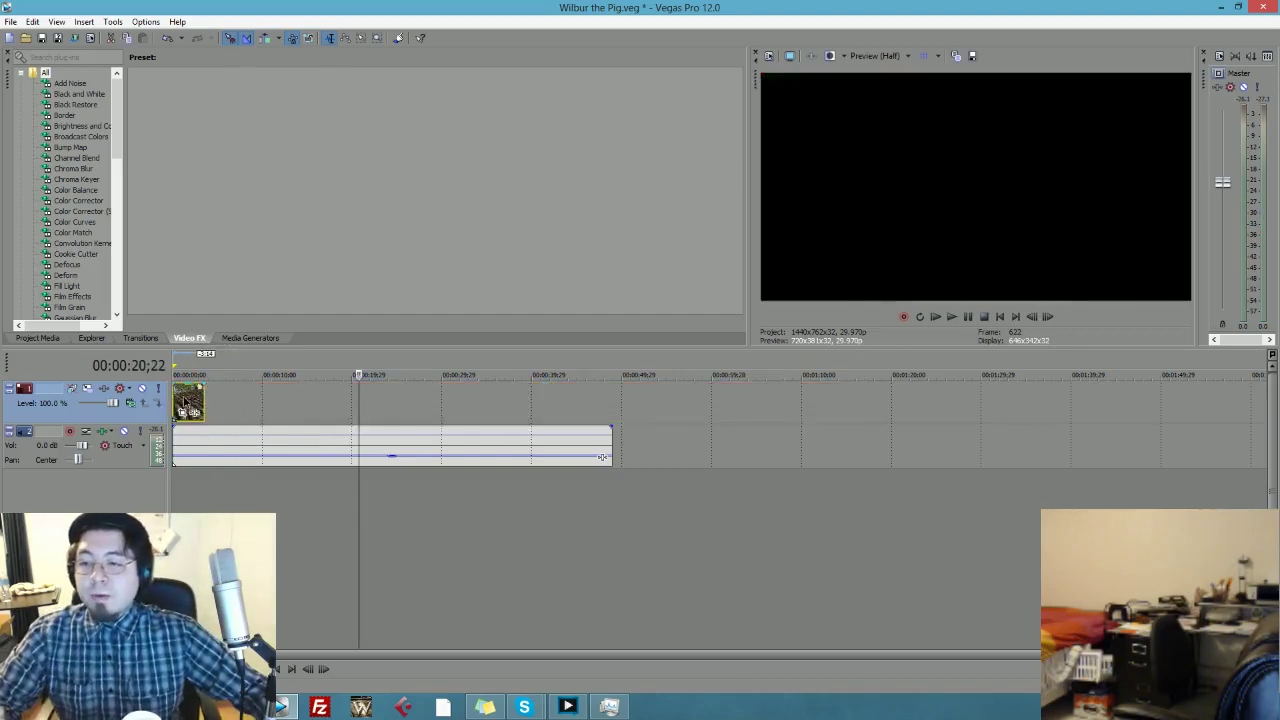
pyautogui.click(175, 393)
pyautogui.press('space')
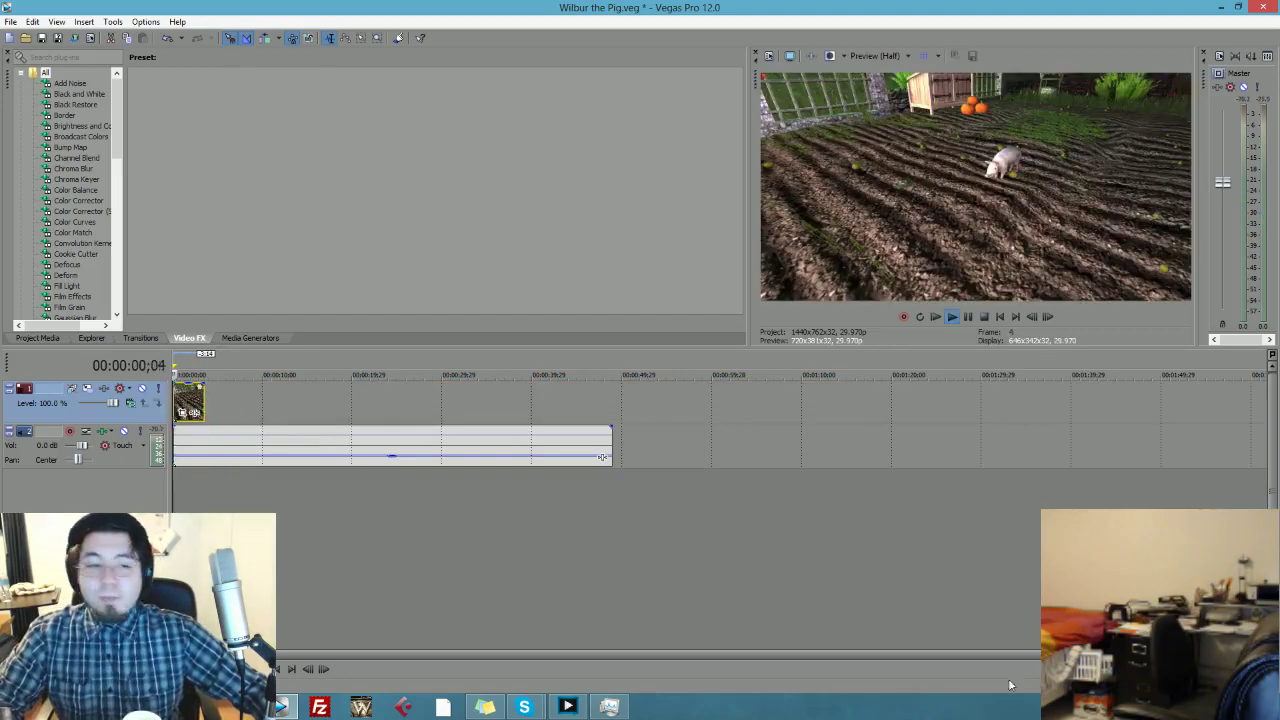
# - Make the video and music tracks taller and zoom in on the opening seconds of the timeline
pyautogui.scroll(3, 601, 457)
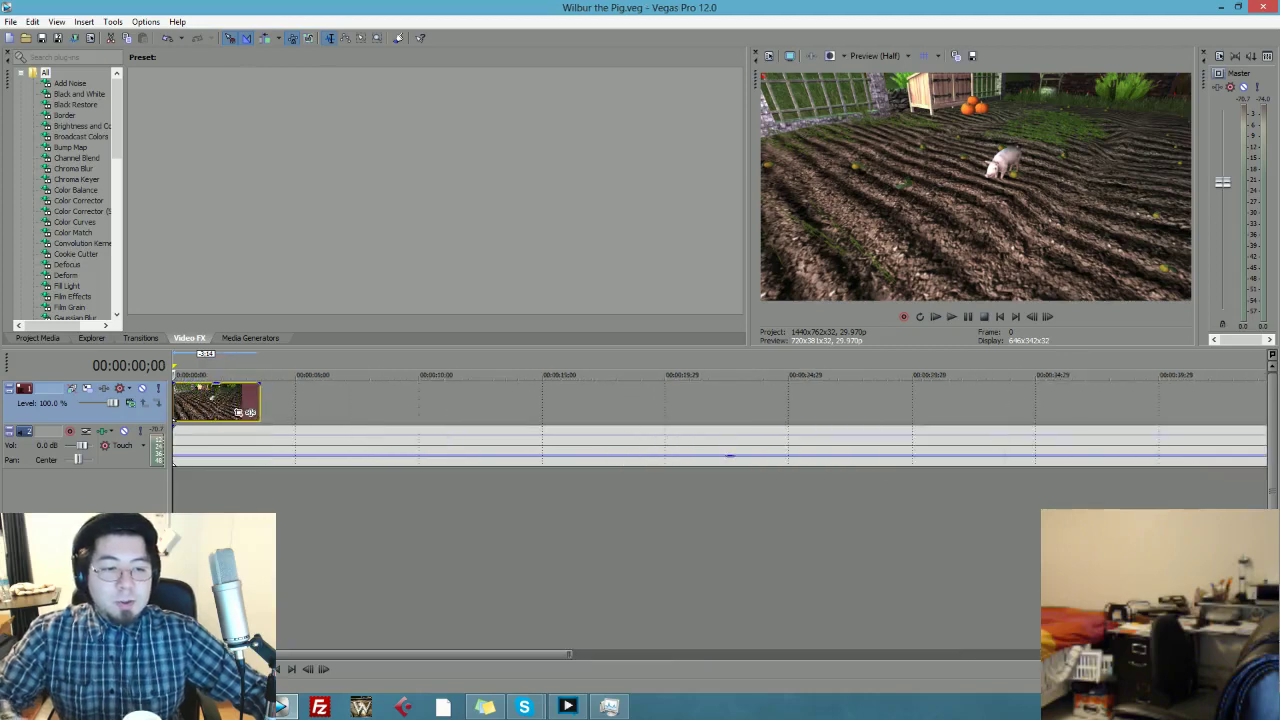
pyautogui.hotkey('ctrl', 'shift', 'Down')
pyautogui.hotkey('ctrl', 'shift', 'Down')
pyautogui.hotkey('ctrl', 'shift', 'Down')
pyautogui.hotkey('ctrl', 'shift', 'Down')
pyautogui.hotkey('ctrl', 'shift', 'Down')
pyautogui.hotkey('ctrl', 'shift', 'Down')
pyautogui.hotkey('ctrl', 'shift', 'Down')
pyautogui.hotkey('ctrl', 'shift', 'Down')
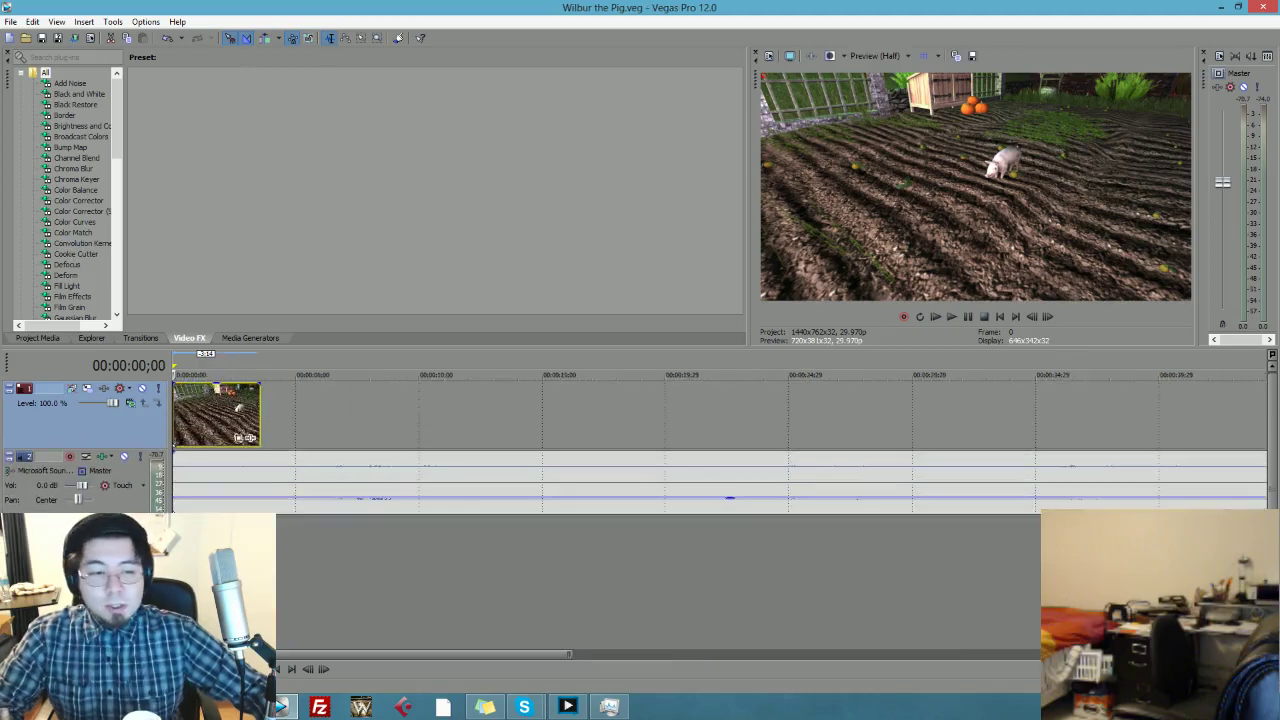
pyautogui.scroll(4, 720, 410)
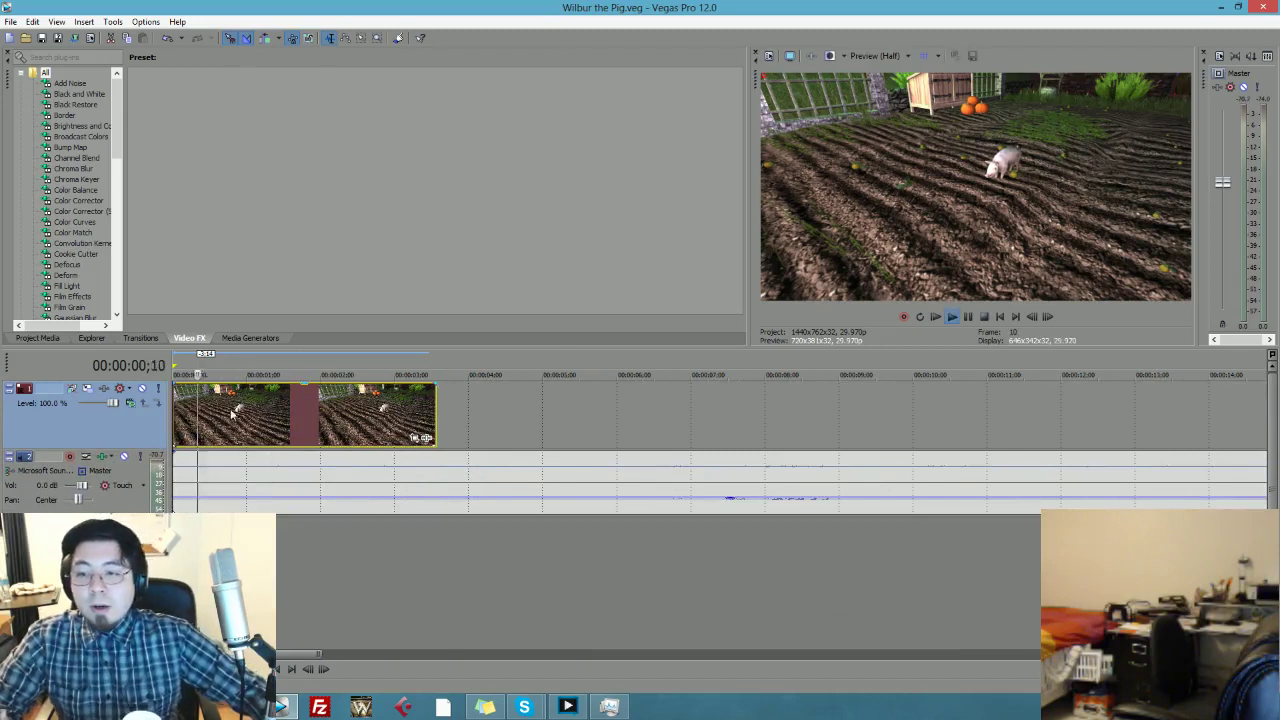
# - Move the pig clip to start at 00:00:01;00, give it a 15-frame fade-in, and play the result
pyautogui.press('space')
pyautogui.moveTo(185, 404); pyautogui.dragTo(287, 387)
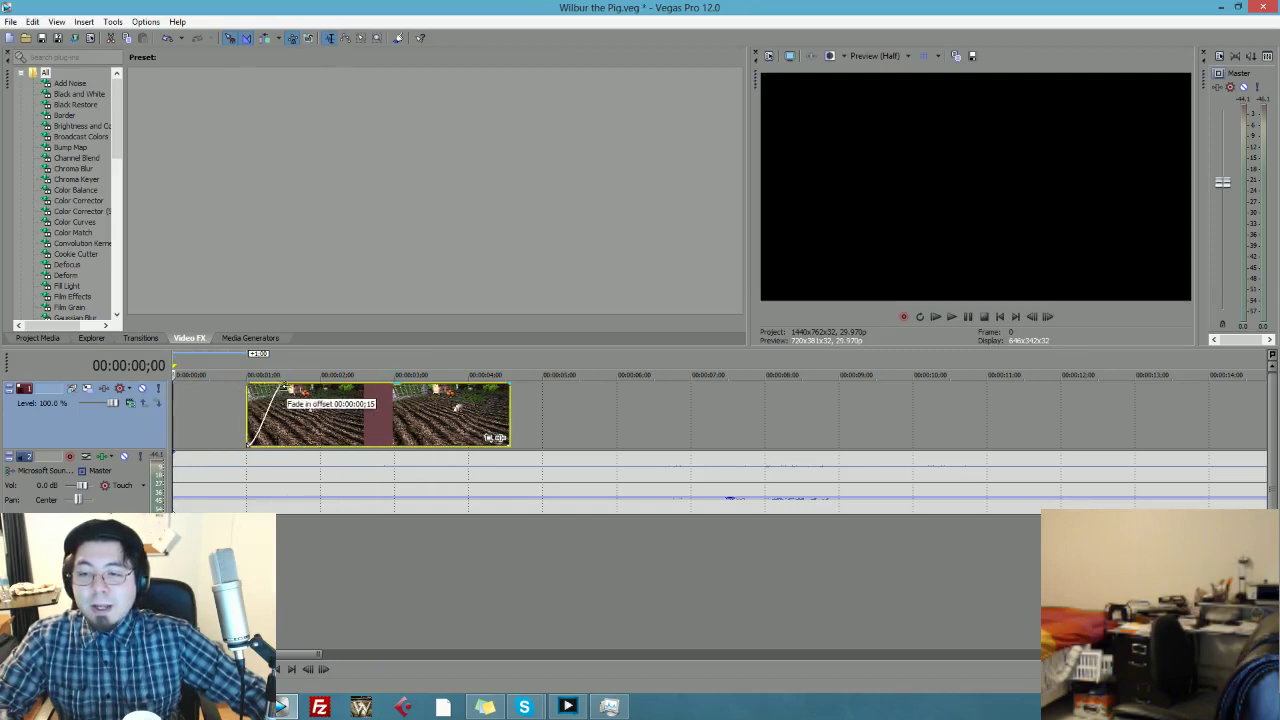
pyautogui.press('space')
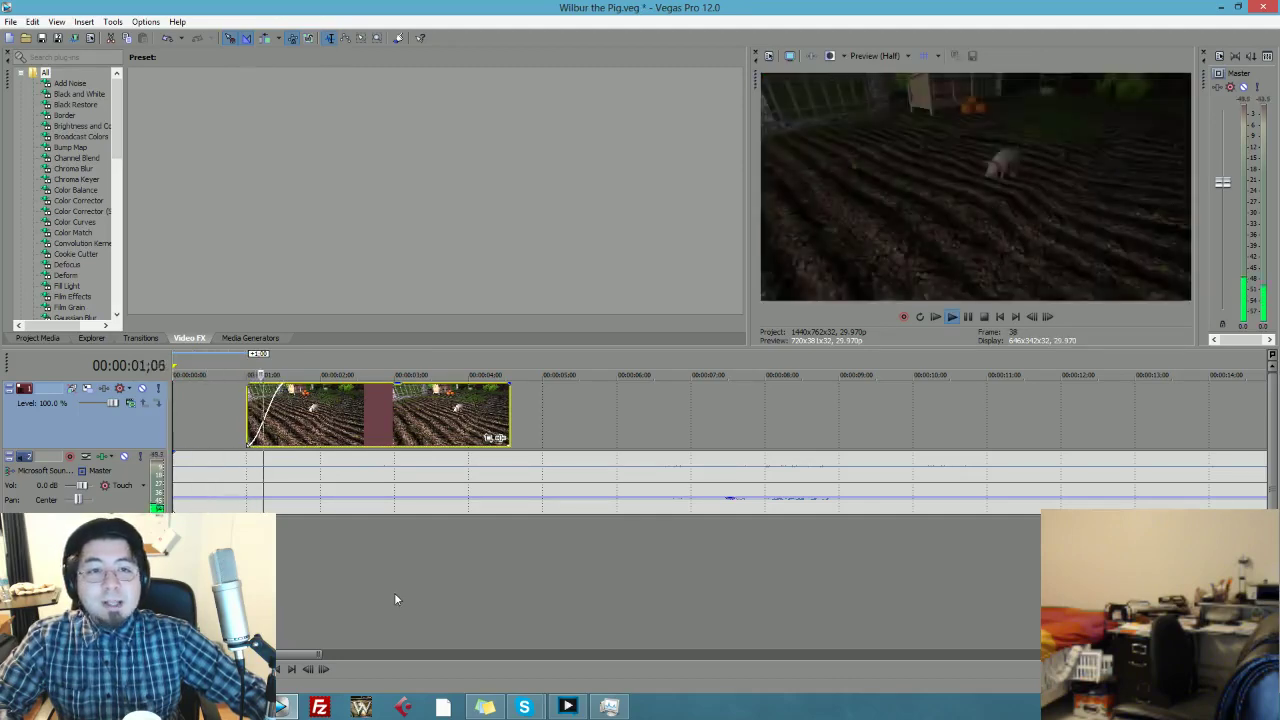
pyautogui.press('space')
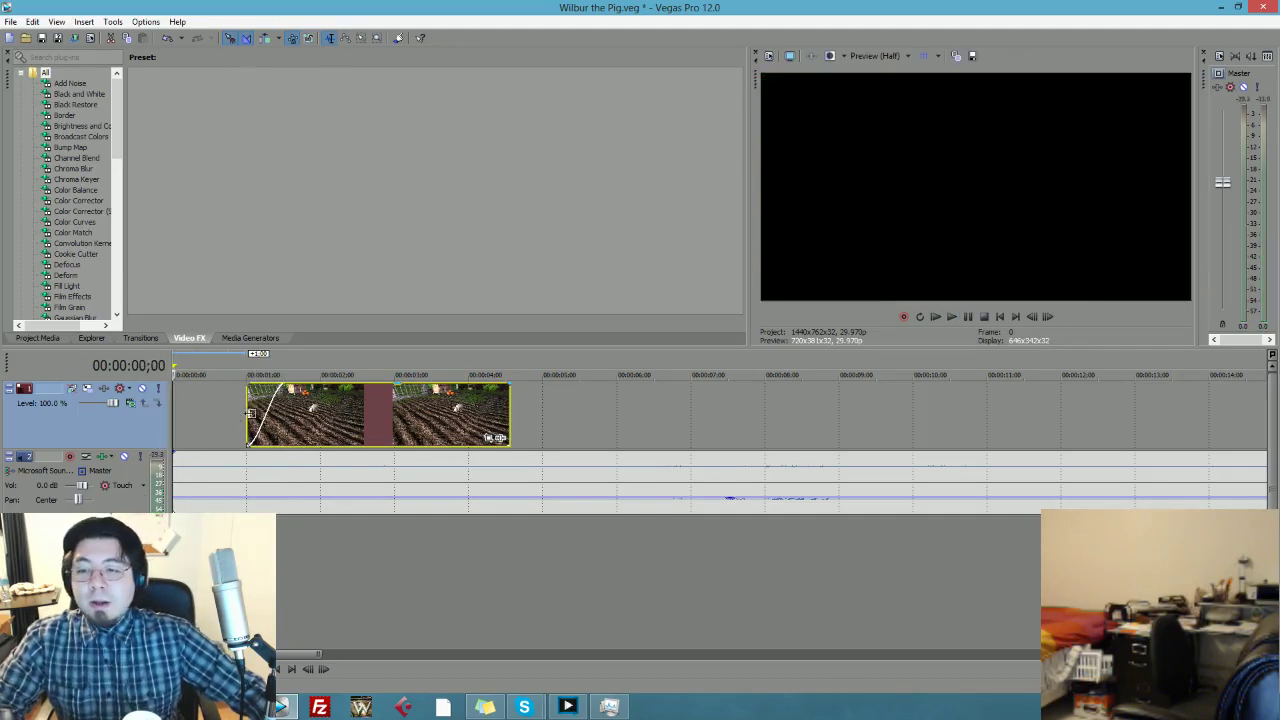
# - Retrim the pig clip to run from 00:00:01;26 to 00:00:04;13, cutting off the surplus footage, and play it
pyautogui.moveTo(248, 410); pyautogui.dragTo(311, 410)
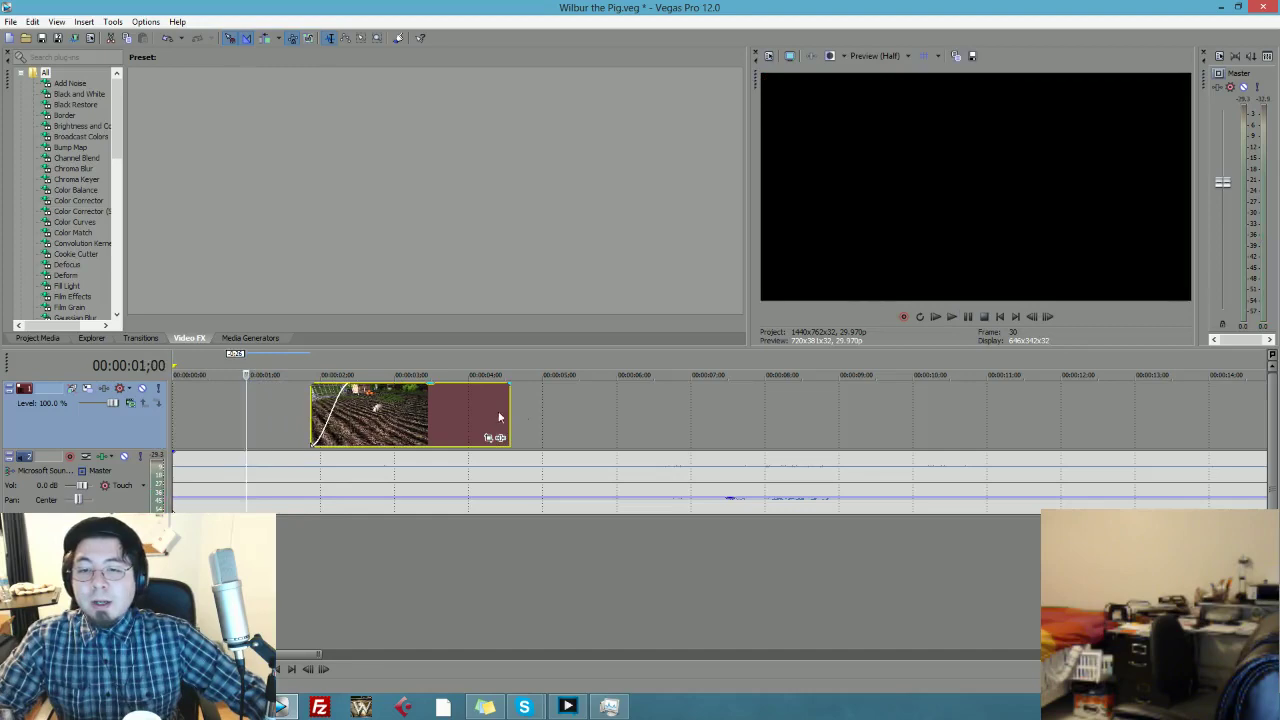
pyautogui.moveTo(507, 407); pyautogui.dragTo(736, 420)
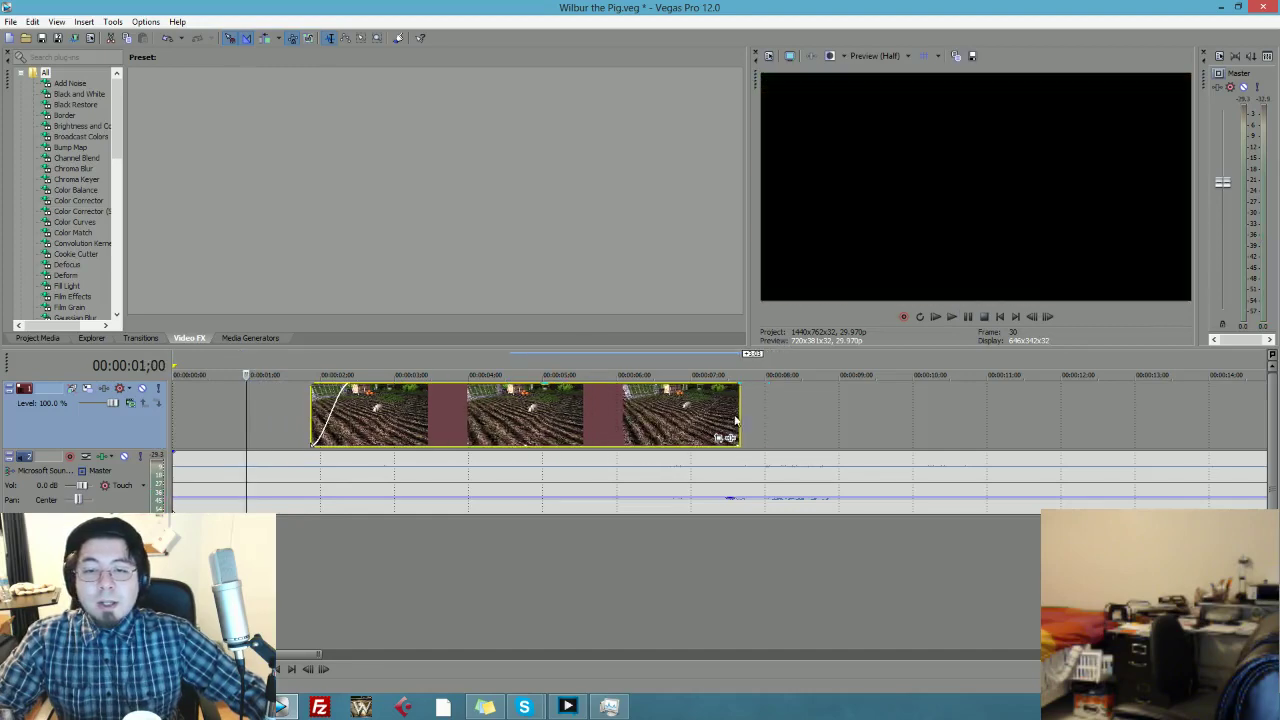
pyautogui.click(640, 411)
pyautogui.click(567, 418)
pyautogui.press('s')
pyautogui.click(530, 405)
pyautogui.click(605, 409)
pyautogui.press('Delete')
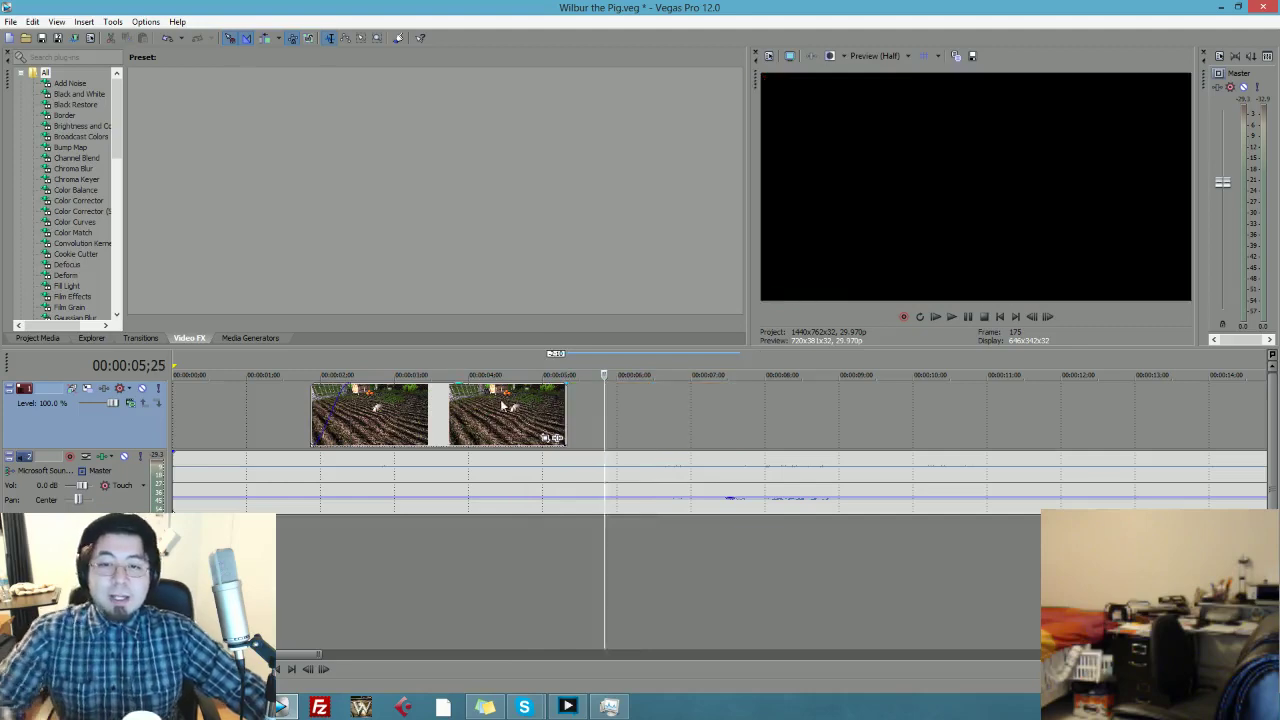
pyautogui.click(500, 412)
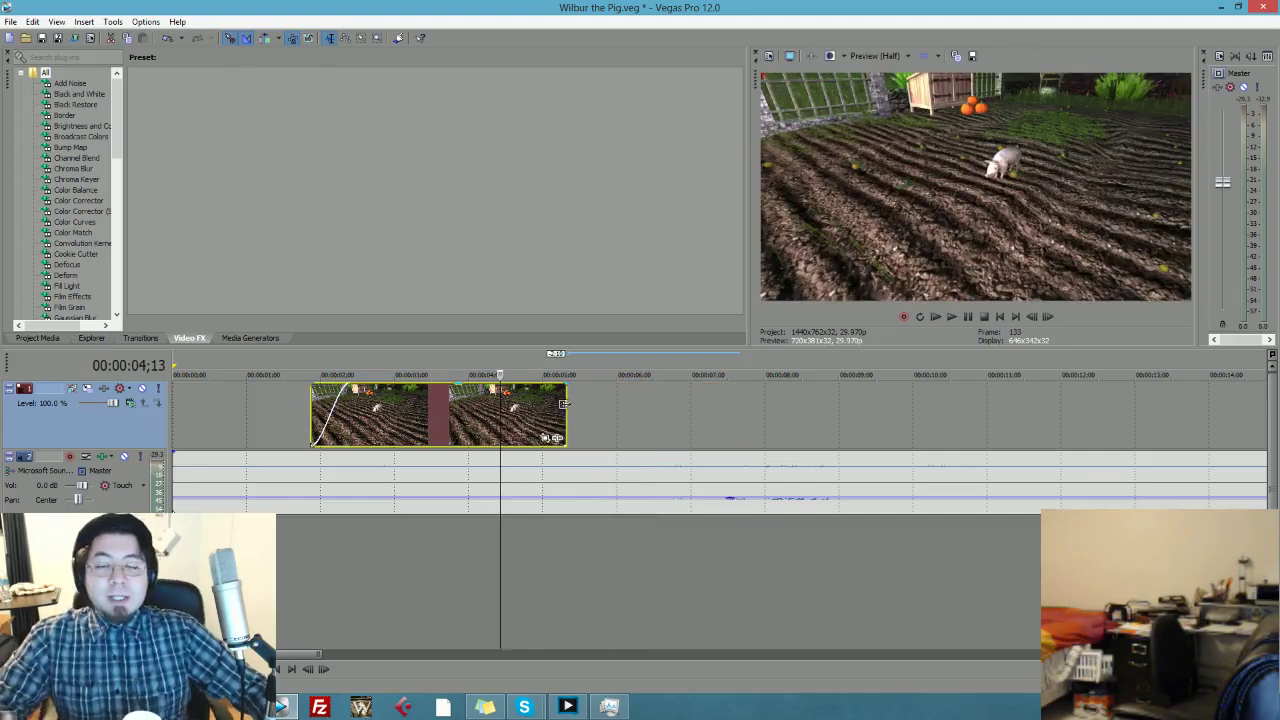
pyautogui.moveTo(565, 410); pyautogui.dragTo(500, 418)
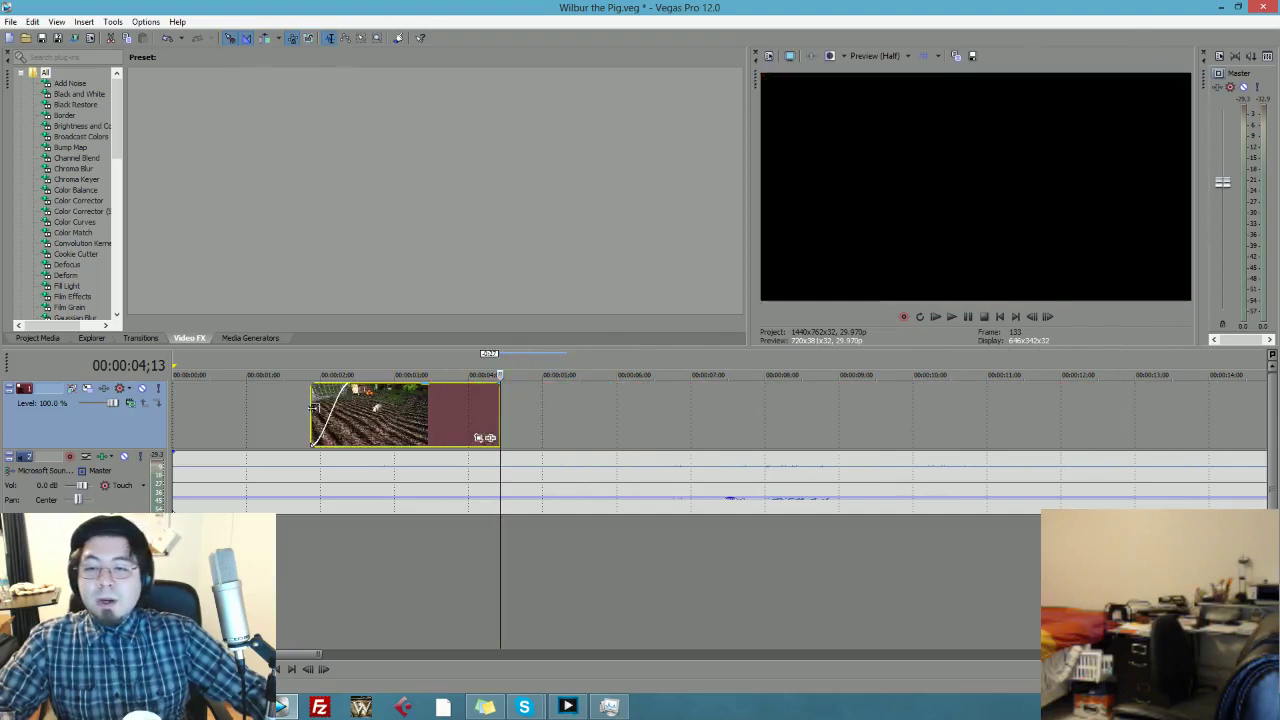
pyautogui.press('space')
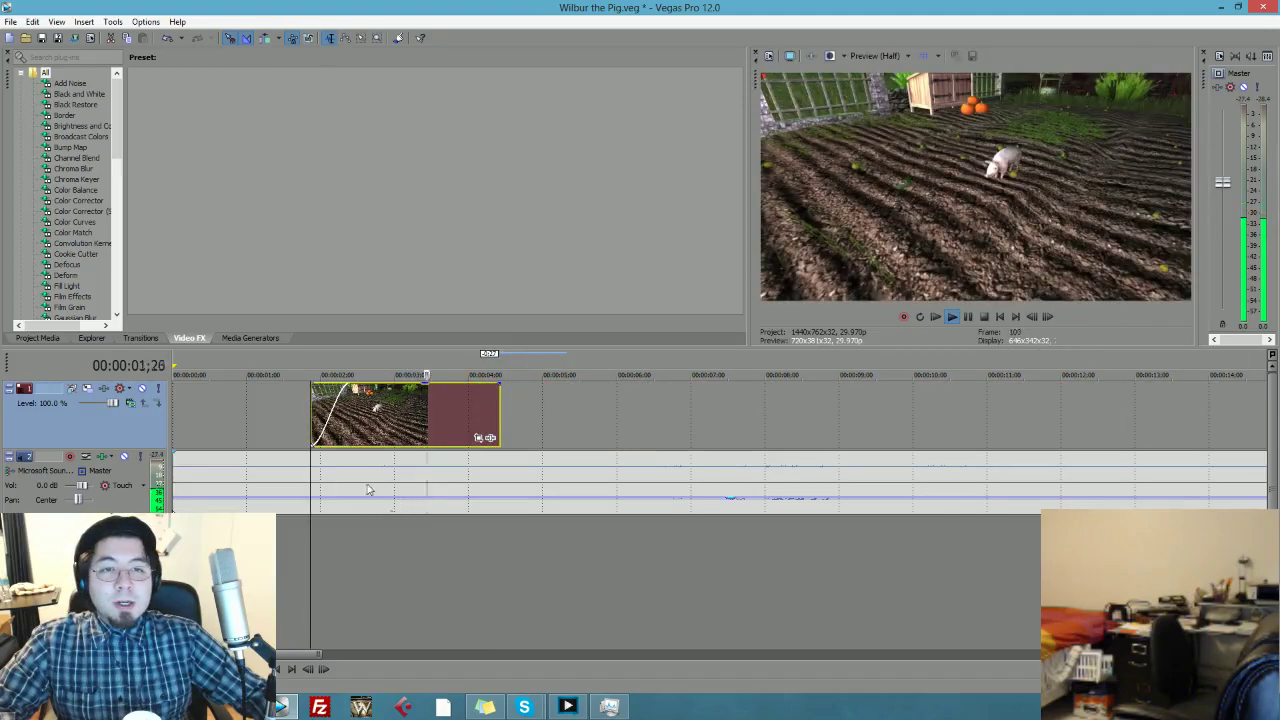
pyautogui.press('space')
# - Remove more footage from the pig clip's beginning, placing it from 00:00:01;26 to about 00:00:04;28, and play it
pyautogui.moveTo(312, 410); pyautogui.dragTo(373, 409)
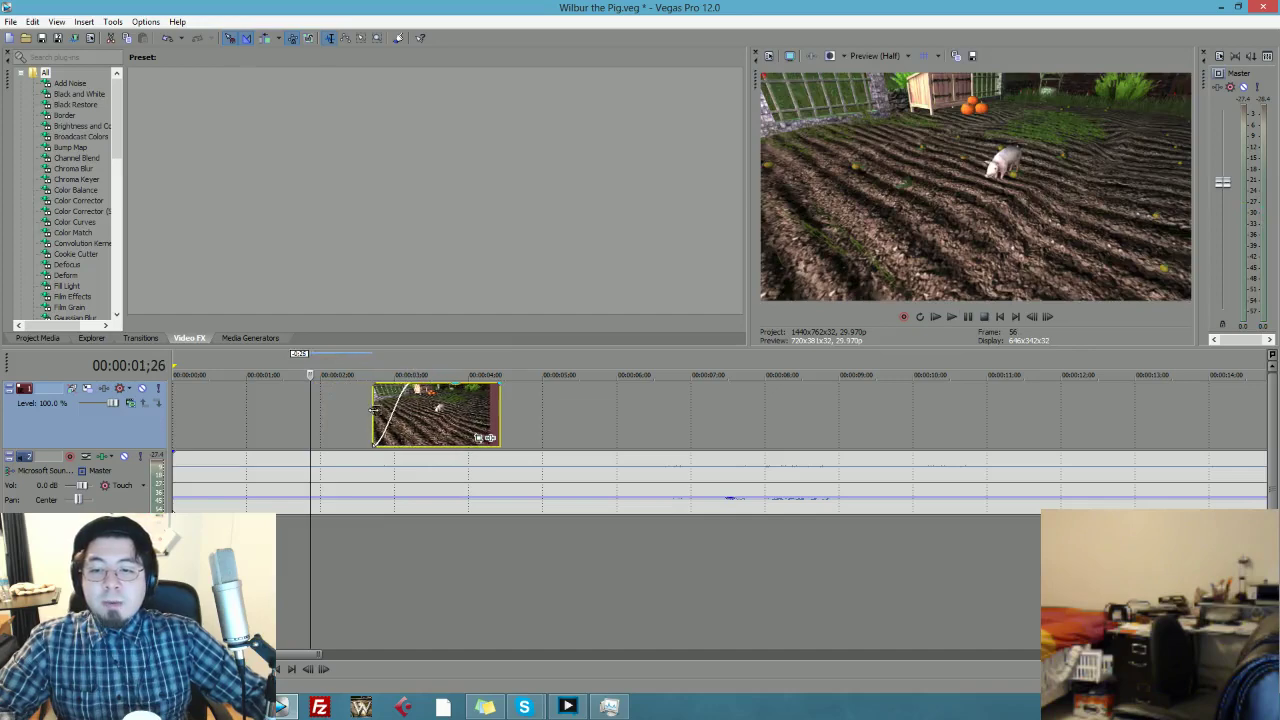
pyautogui.moveTo(495, 410); pyautogui.dragTo(593, 405)
pyautogui.press('space')
pyautogui.press('space')
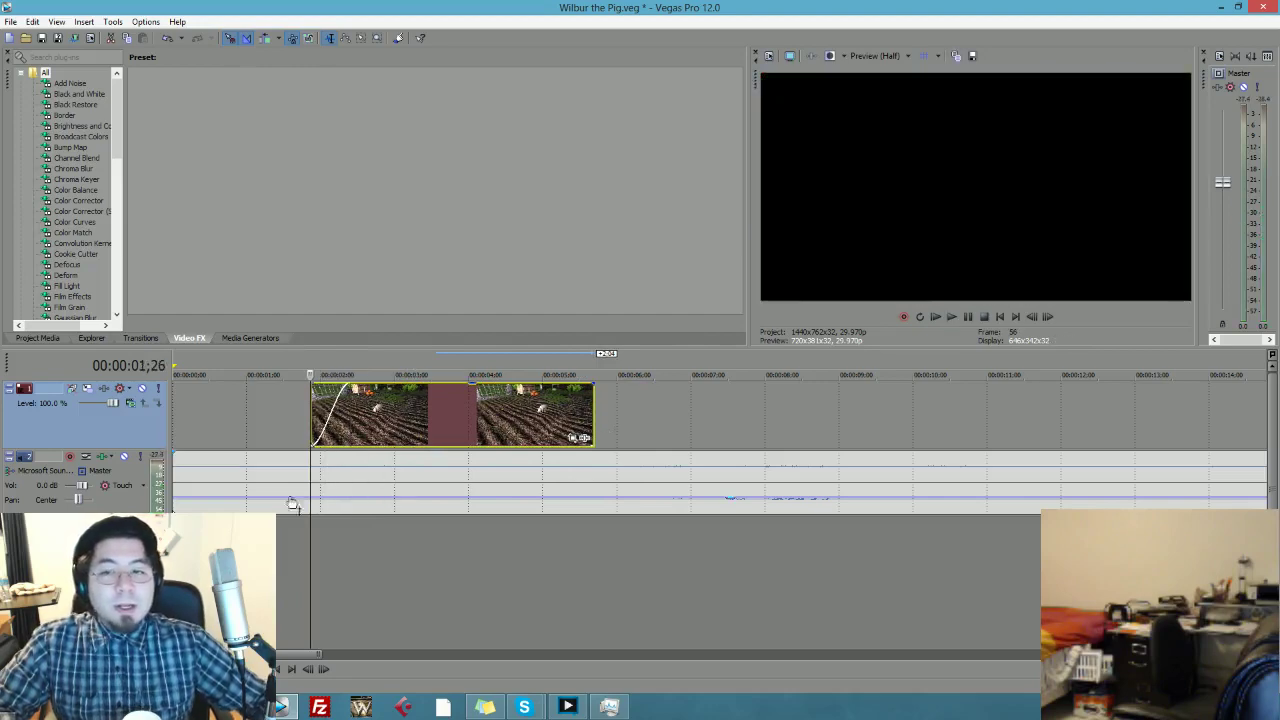
pyautogui.moveTo(311, 402); pyautogui.dragTo(368, 402)
pyautogui.moveTo(526, 428); pyautogui.dragTo(469, 442)
pyautogui.press('space')
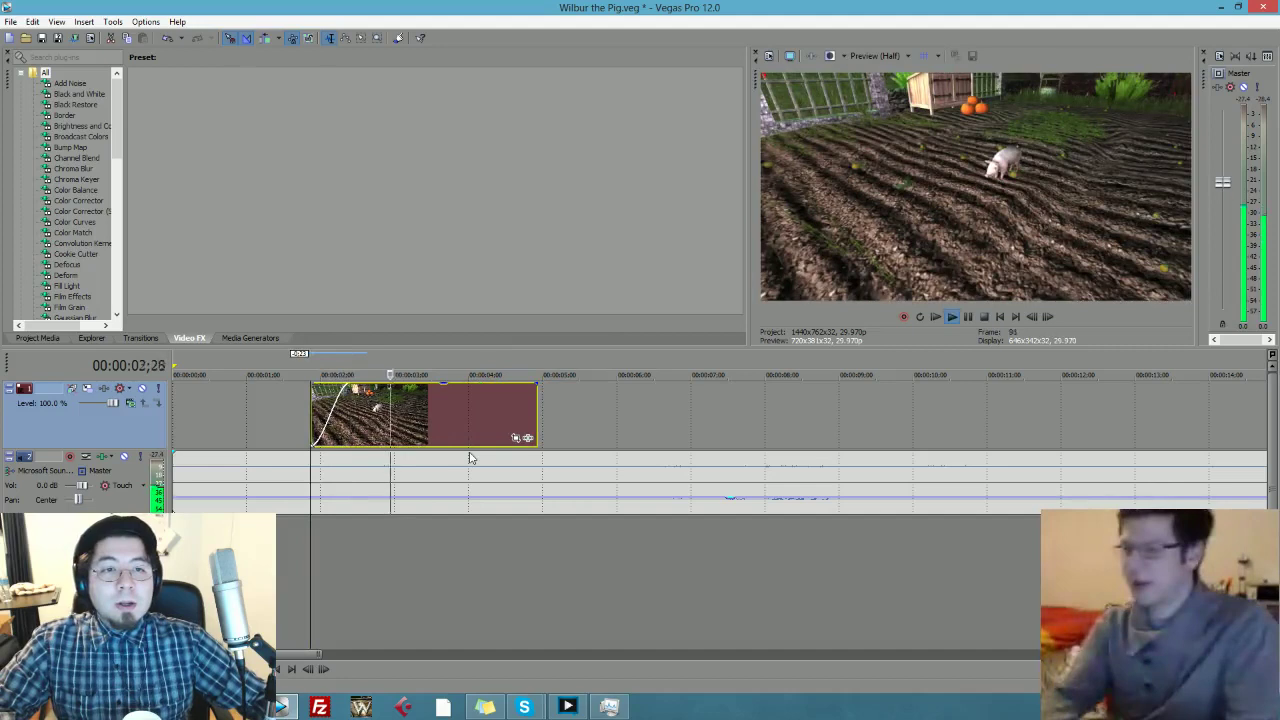
pyautogui.press('space')
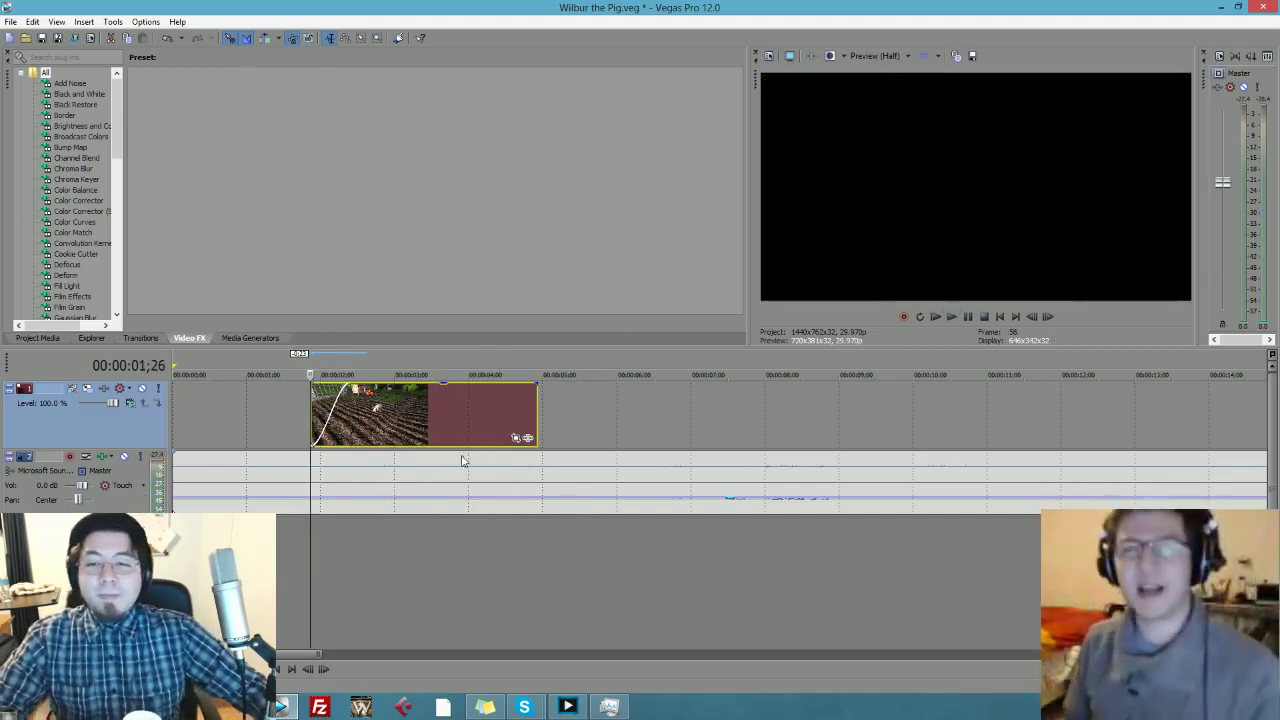
# - Play the timeline from 00:00:00;27 and shorten the pig clip's end by three frames
pyautogui.click(232, 404)
pyautogui.press('space')
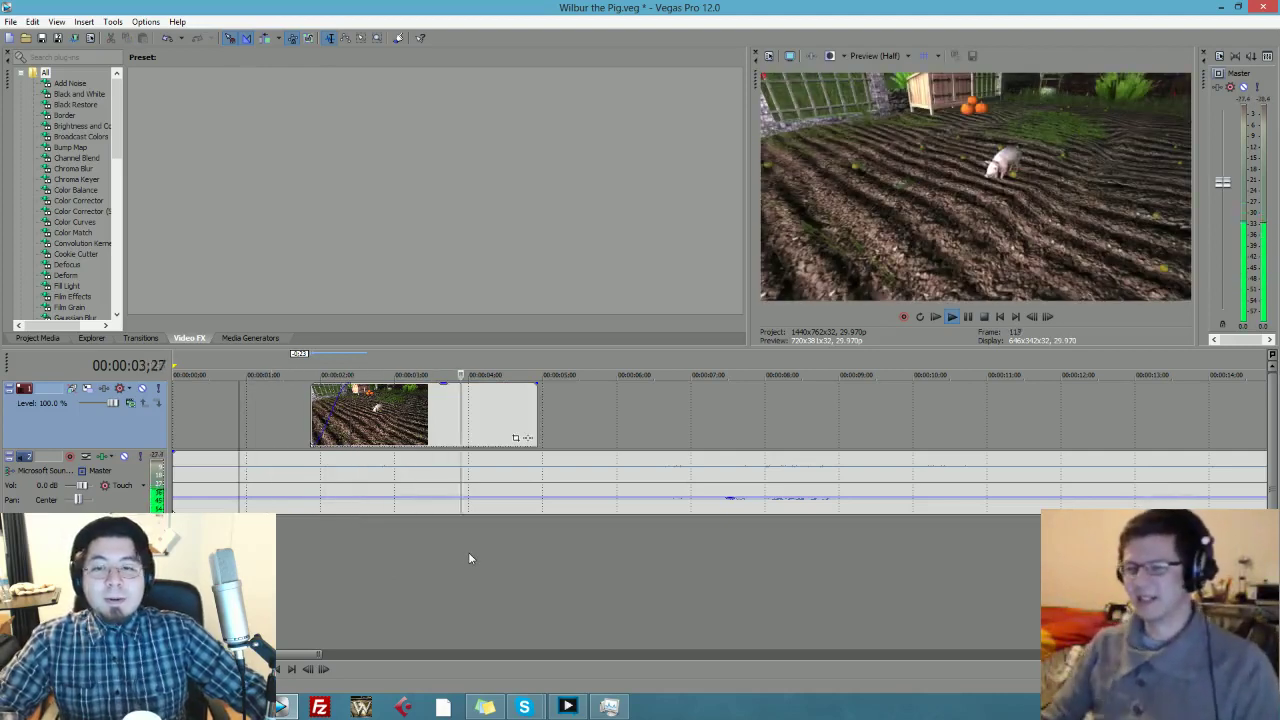
pyautogui.press('space')
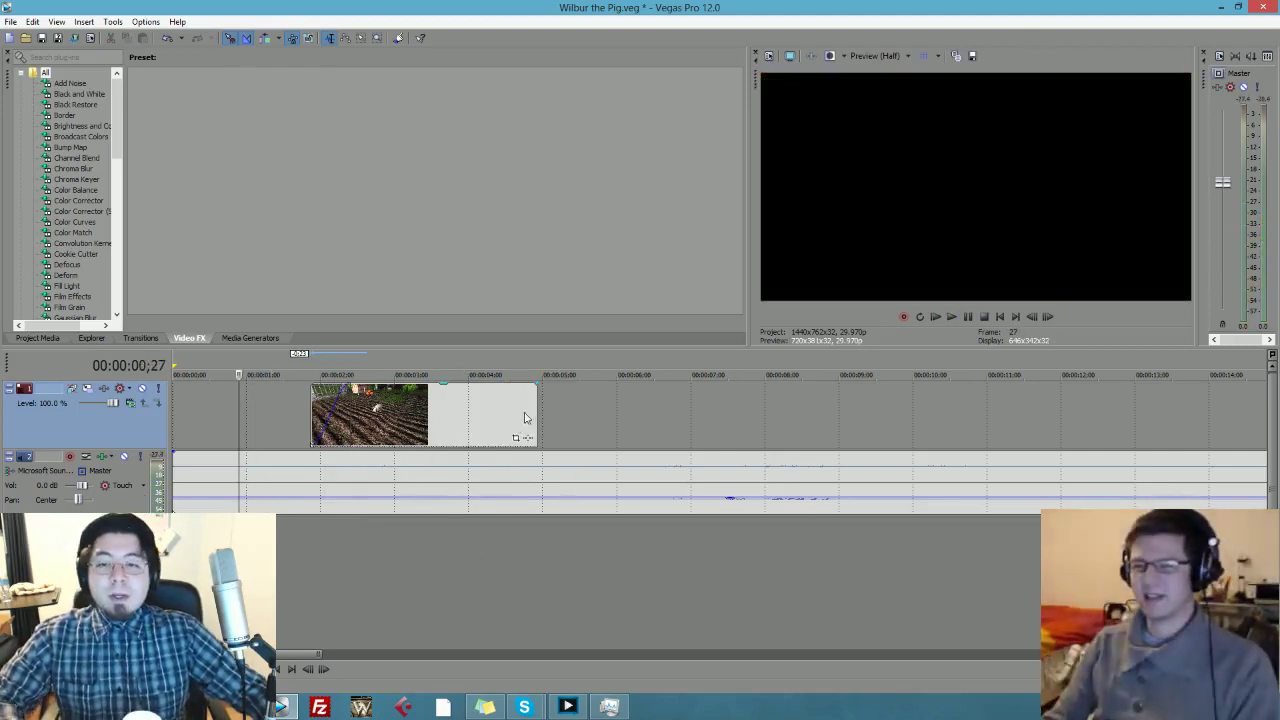
pyautogui.moveTo(535, 415); pyautogui.dragTo(530, 415)
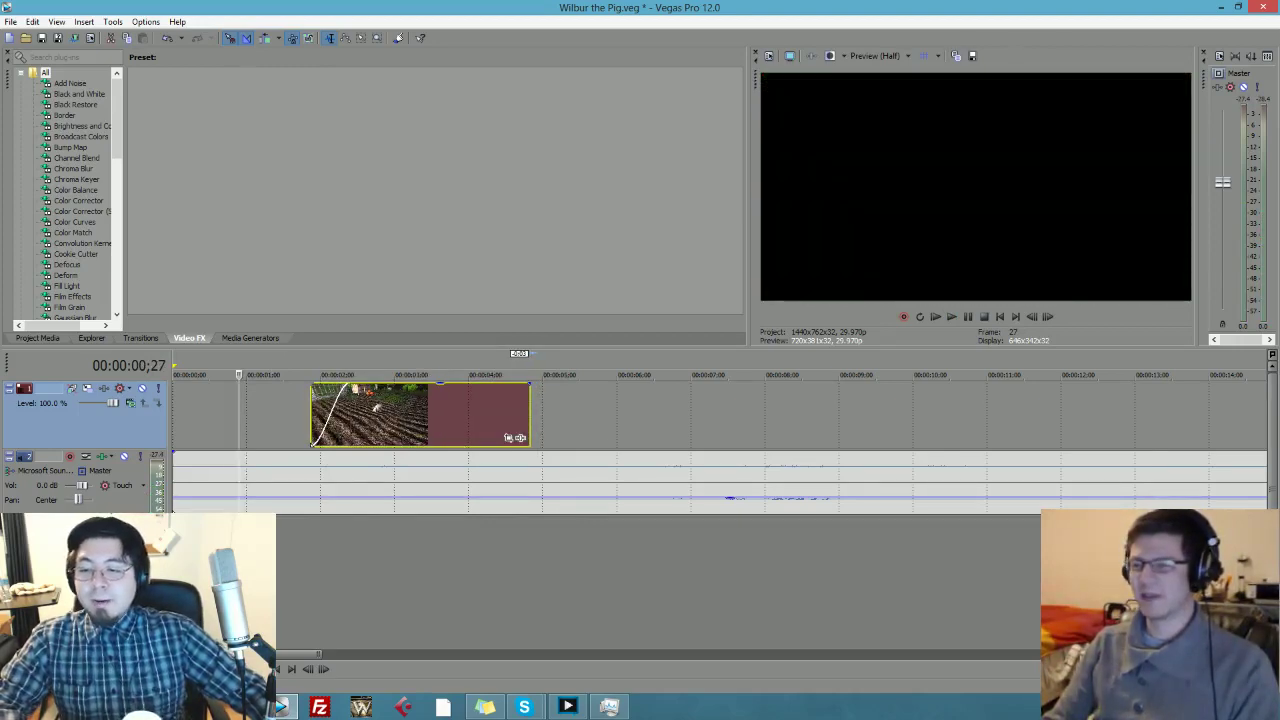
# - Split the pig clip at 00:00:04;14, set the second piece aside, and extend the first piece to about 00:00:05;00
pyautogui.hotkey('alt', 'Tab')
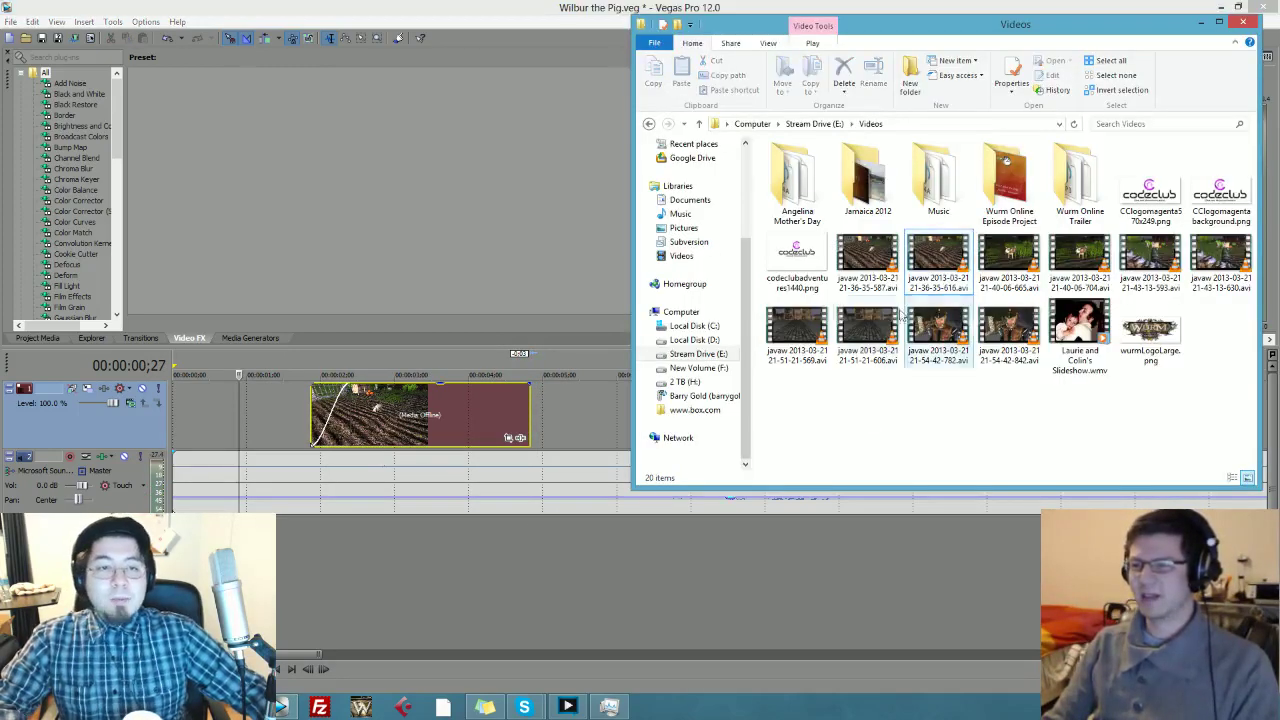
pyautogui.click(487, 492)
pyautogui.click(504, 409)
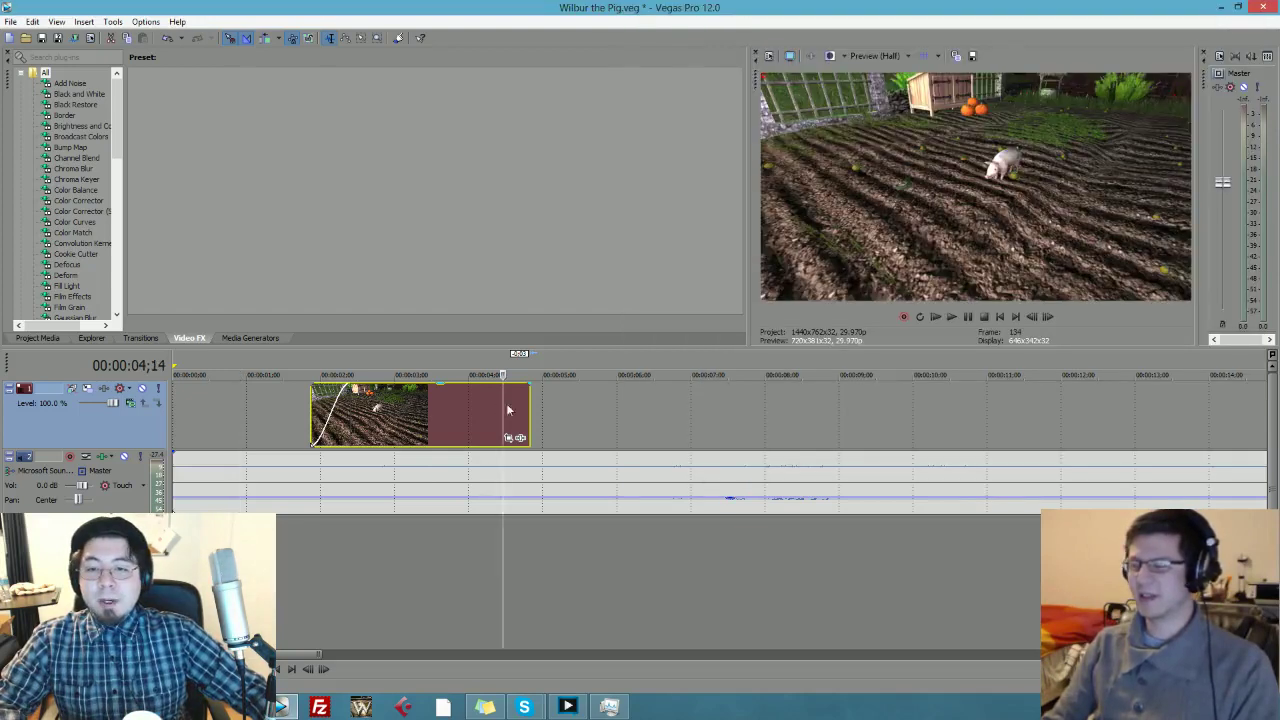
pyautogui.press('s')
pyautogui.moveTo(520, 409); pyautogui.dragTo(787, 411)
pyautogui.moveTo(501, 401); pyautogui.dragTo(543, 402)
# - Retrim the second piece to later footage of the recording, place it at about 00:00:06;28, and play it
pyautogui.moveTo(797, 407); pyautogui.dragTo(1134, 407)
pyautogui.moveTo(773, 403); pyautogui.dragTo(990, 405)
pyautogui.moveTo(995, 419); pyautogui.dragTo(693, 420)
pyautogui.click(686, 412)
pyautogui.press('space')
pyautogui.press('space')
# - Trim the second piece's start, overlap it with the end of the first piece as a short crossfade, and play the transition
pyautogui.moveTo(686, 403); pyautogui.dragTo(725, 407)
pyautogui.moveTo(830, 407); pyautogui.dragTo(571, 408)
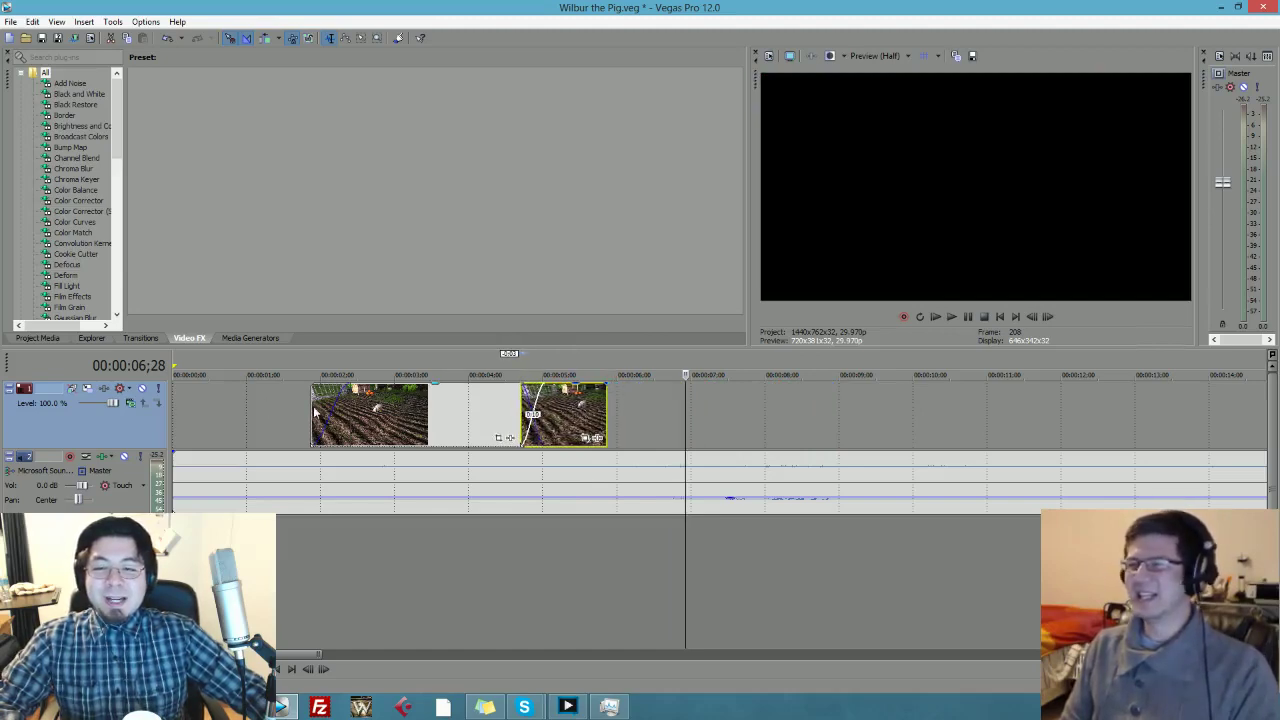
pyautogui.click(314, 413)
pyautogui.press('space')
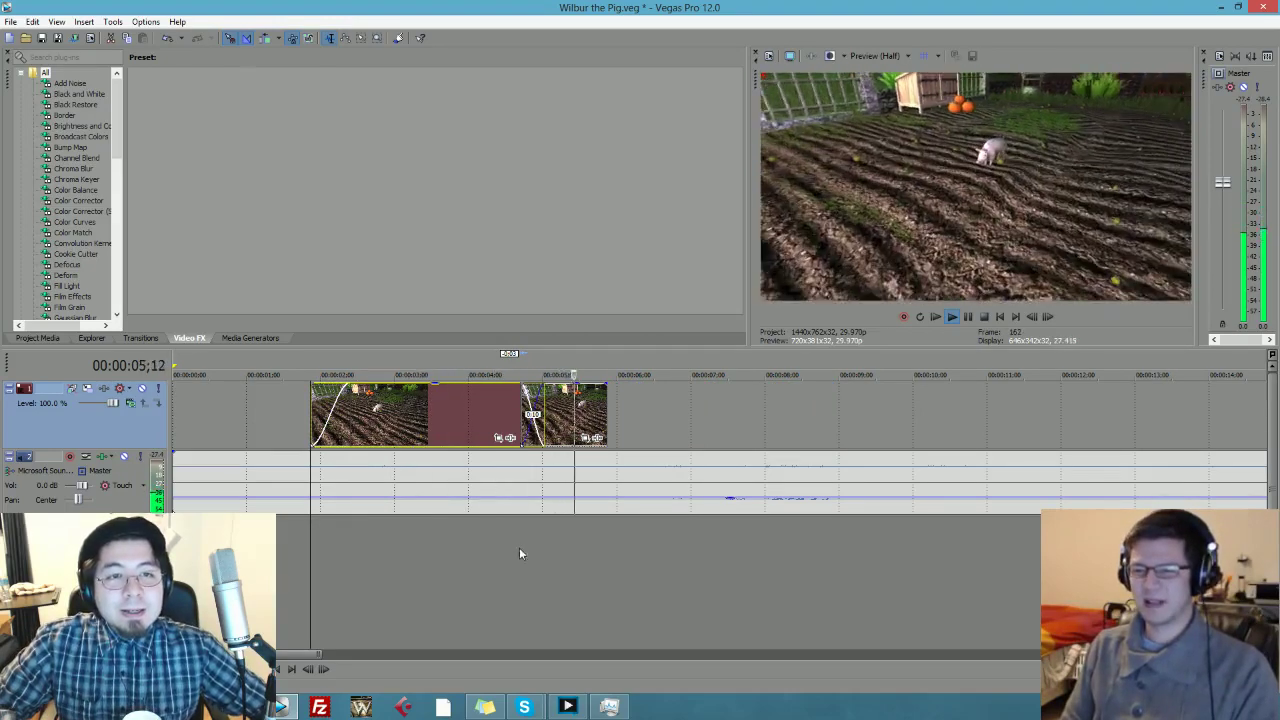
pyautogui.press('space')
# - Move the second piece away to about 00:00:08;20, extend the first piece to about 00:00:07;07, and play it
pyautogui.moveTo(571, 410); pyautogui.dragTo(865, 411)
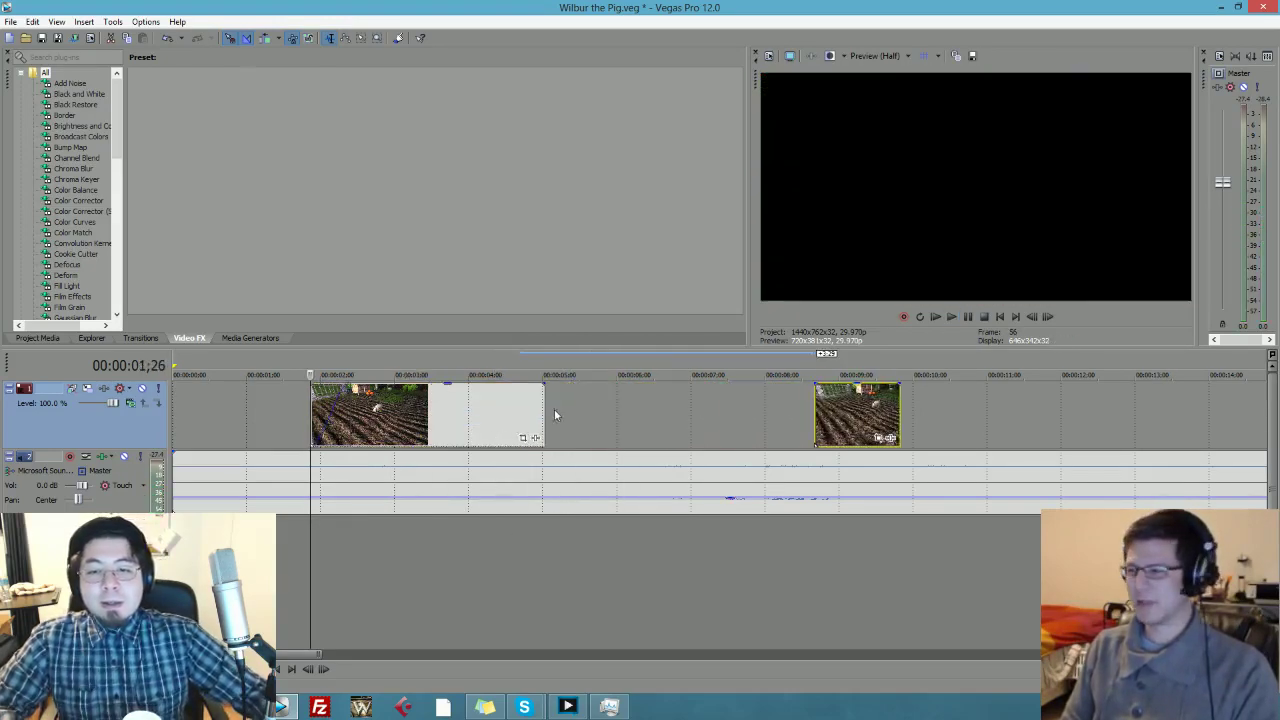
pyautogui.moveTo(542, 404); pyautogui.dragTo(707, 447)
pyautogui.press('space')
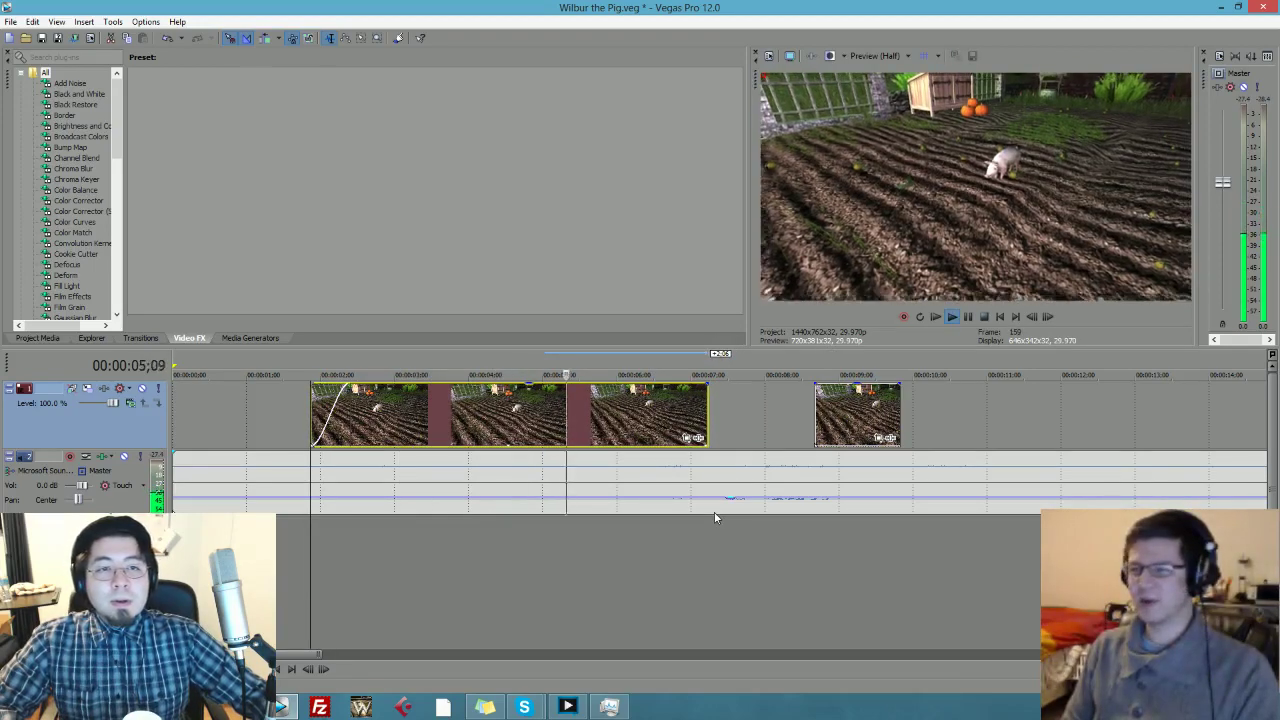
pyautogui.press('space')
# - Shorten the first pig piece to end at about 00:00:05;08 with a short fade-out, and play it back
pyautogui.moveTo(704, 412); pyautogui.dragTo(578, 412)
pyautogui.press('space')
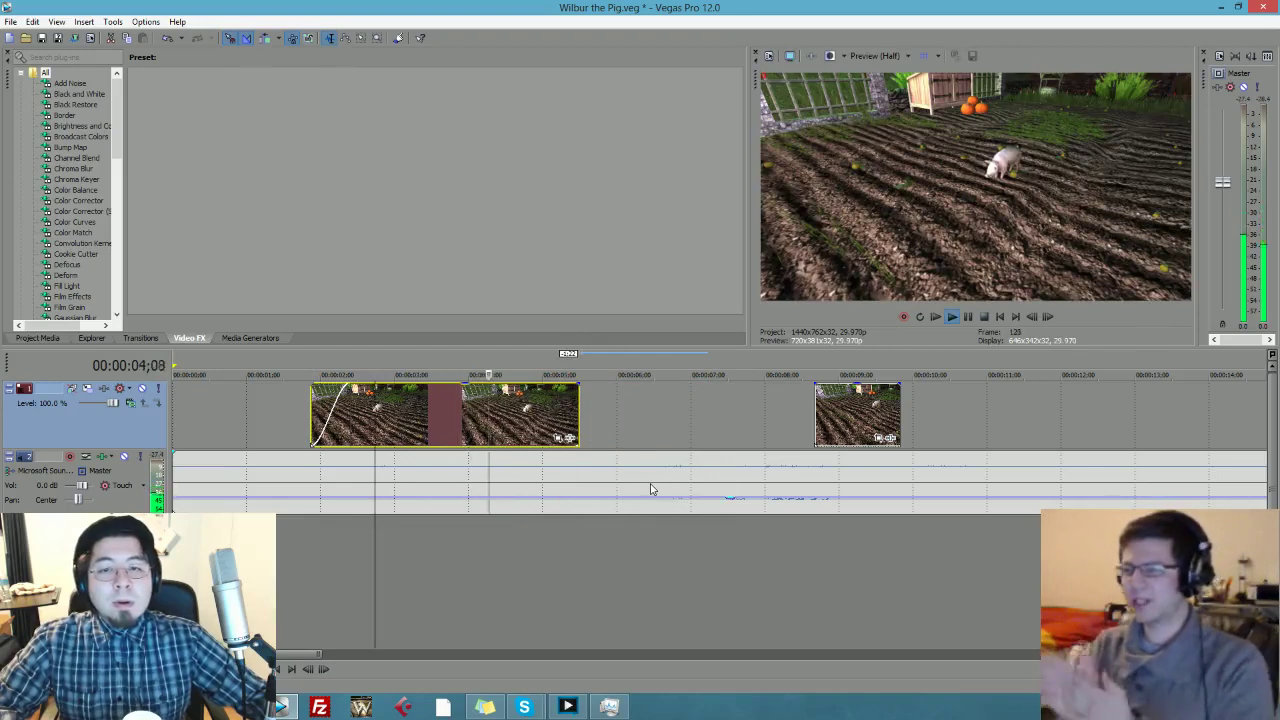
pyautogui.press('space')
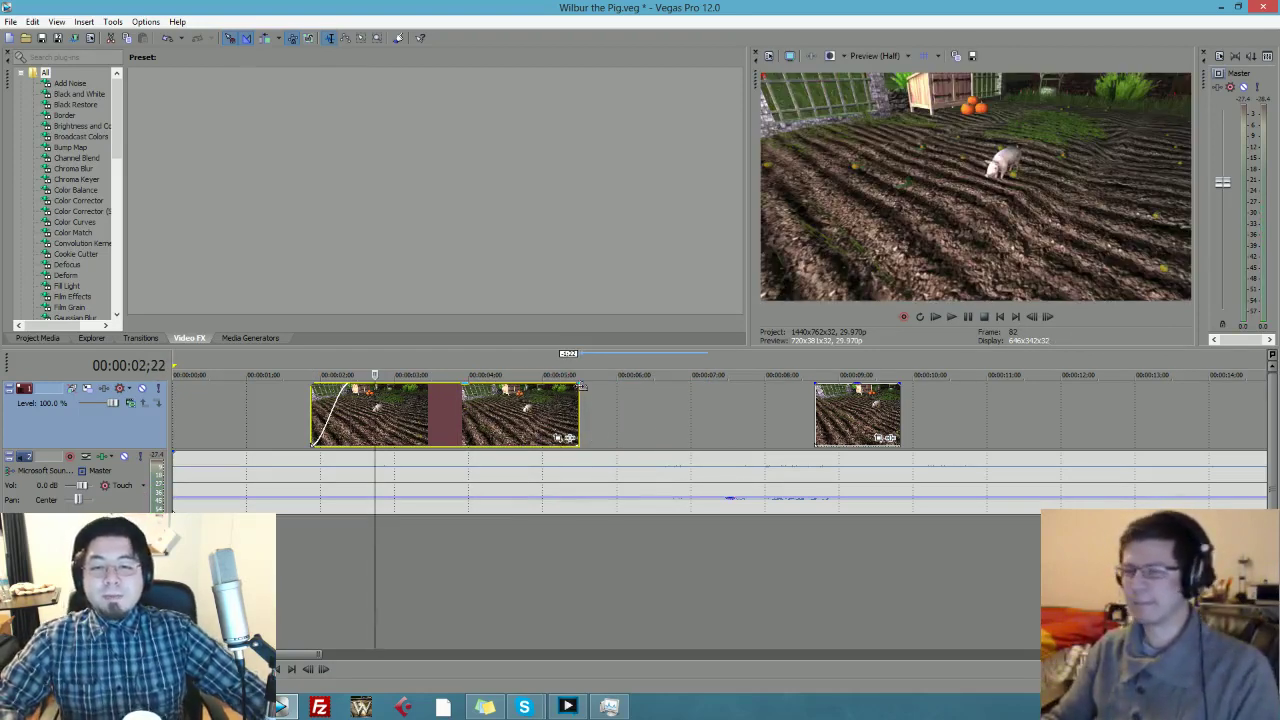
pyautogui.moveTo(578, 384); pyautogui.dragTo(562, 415)
pyautogui.click(283, 402)
pyautogui.press('space')
pyautogui.press('space')
# - Move the second pig piece to about 00:00:09;15 and play the opening from 00:00:01;17
pyautogui.moveTo(843, 425); pyautogui.dragTo(903, 422)
pyautogui.click(288, 403)
pyautogui.press('space')
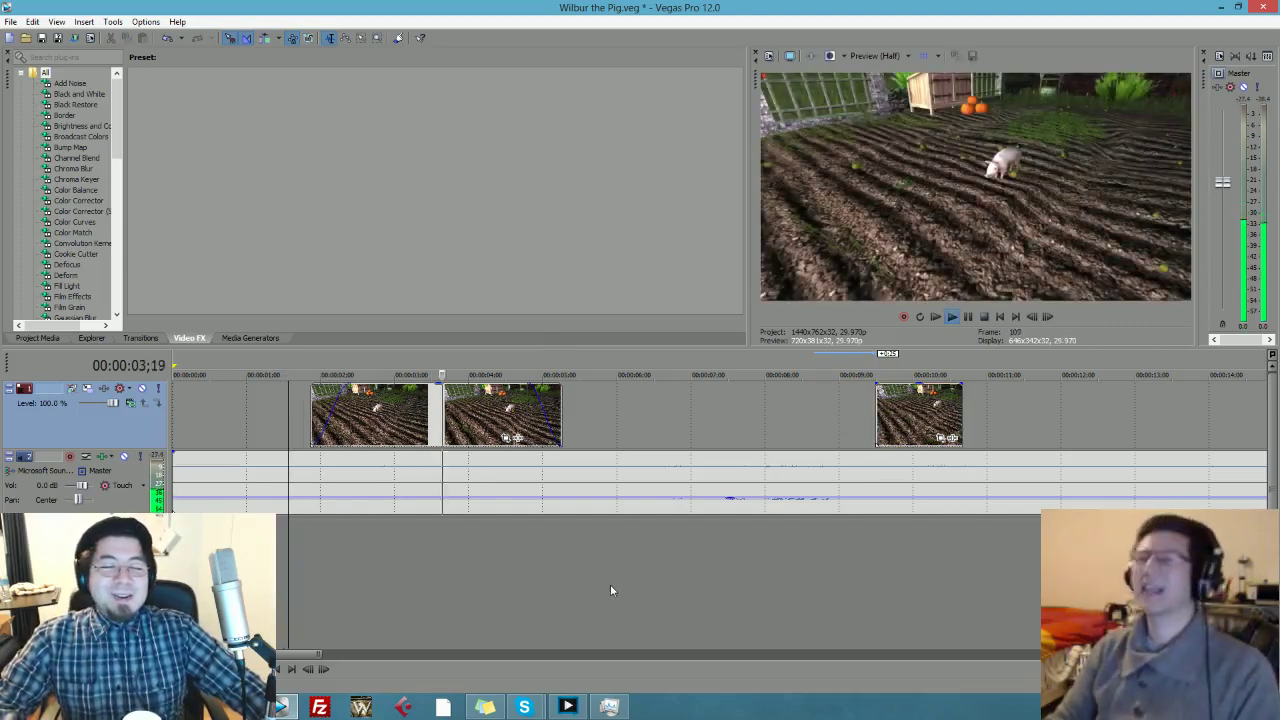
pyautogui.press('space')
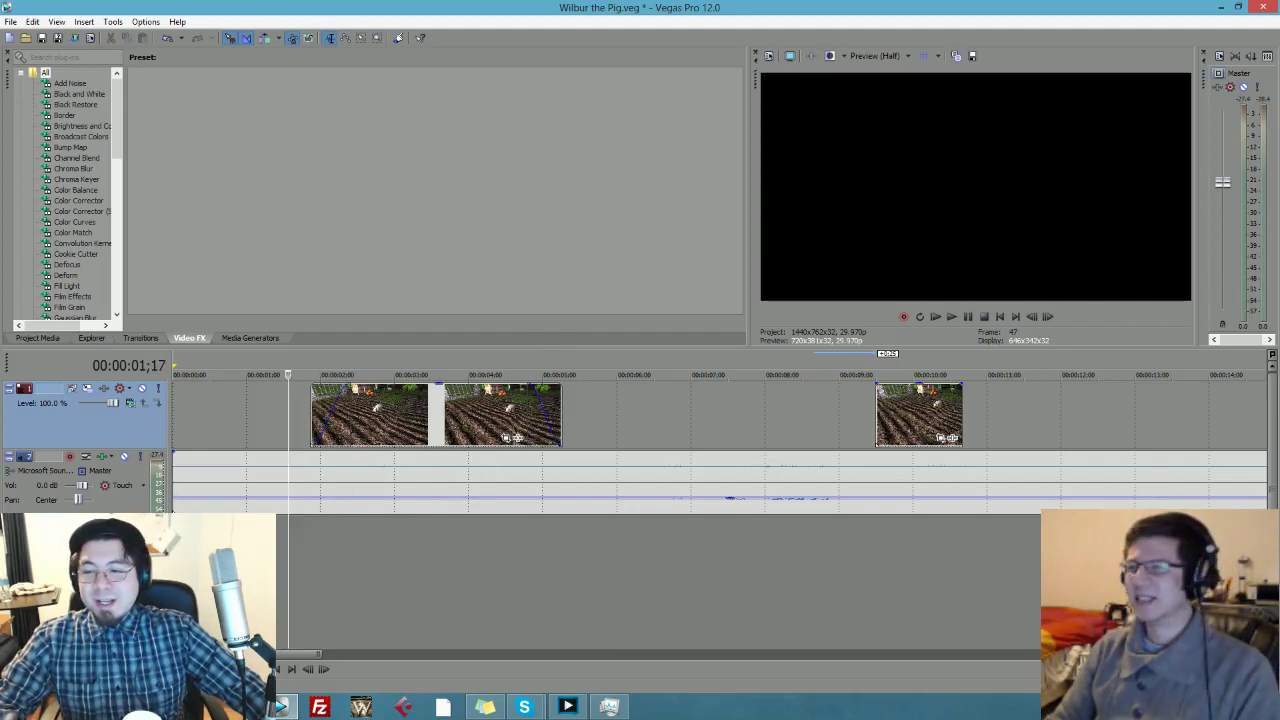
# - Insert a new video track above the pig footage track and increase its height
pyautogui.hotkey('ctrl', 'shift', 'q')
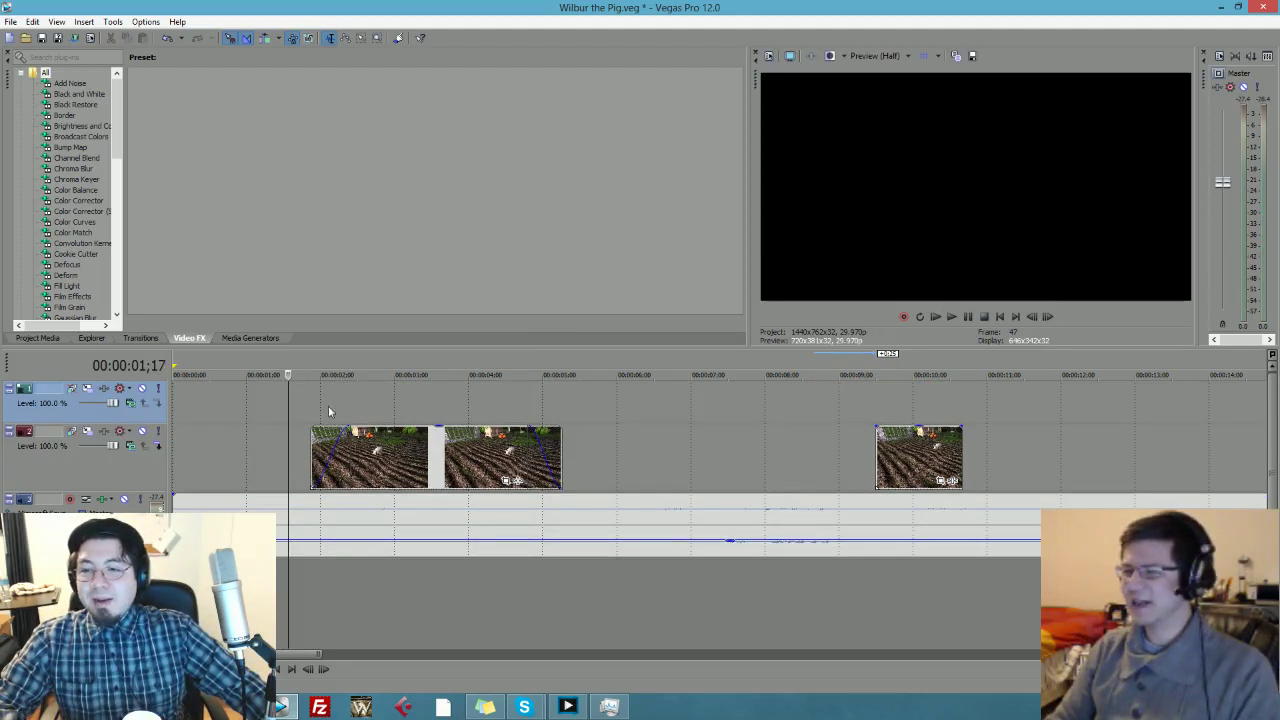
pyautogui.rightClick(552, 405)
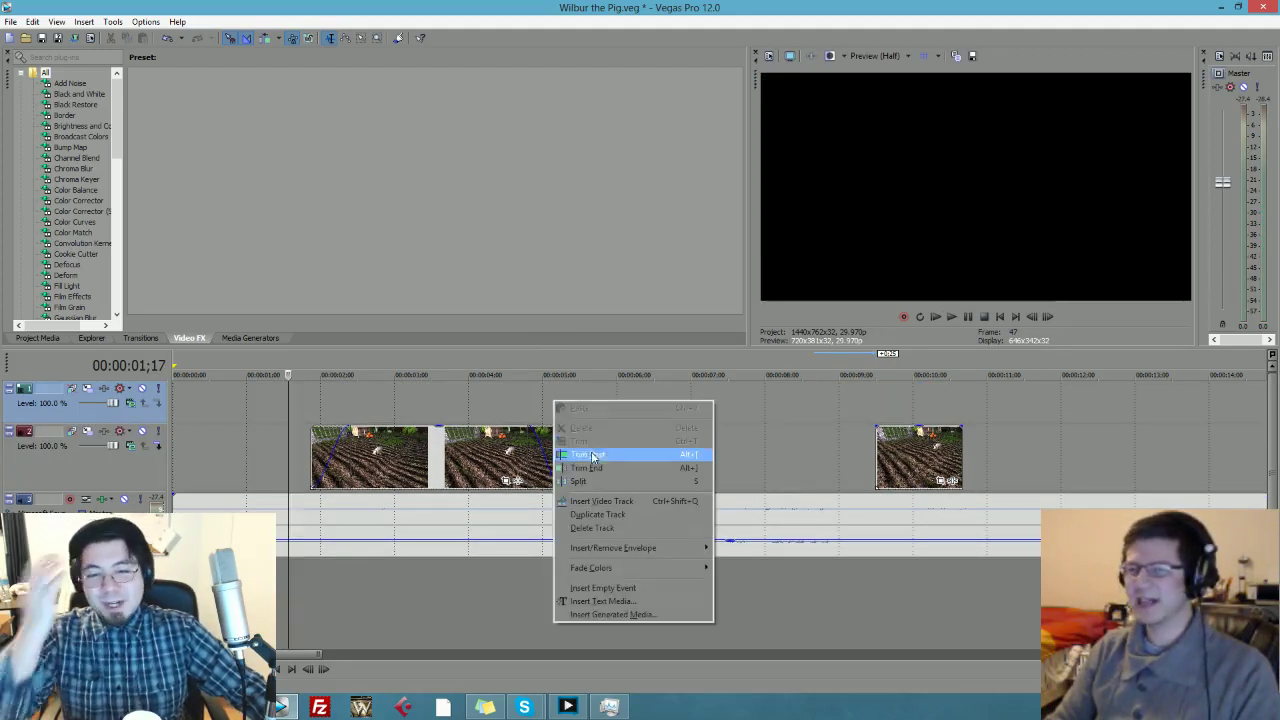
pyautogui.click(533, 407)
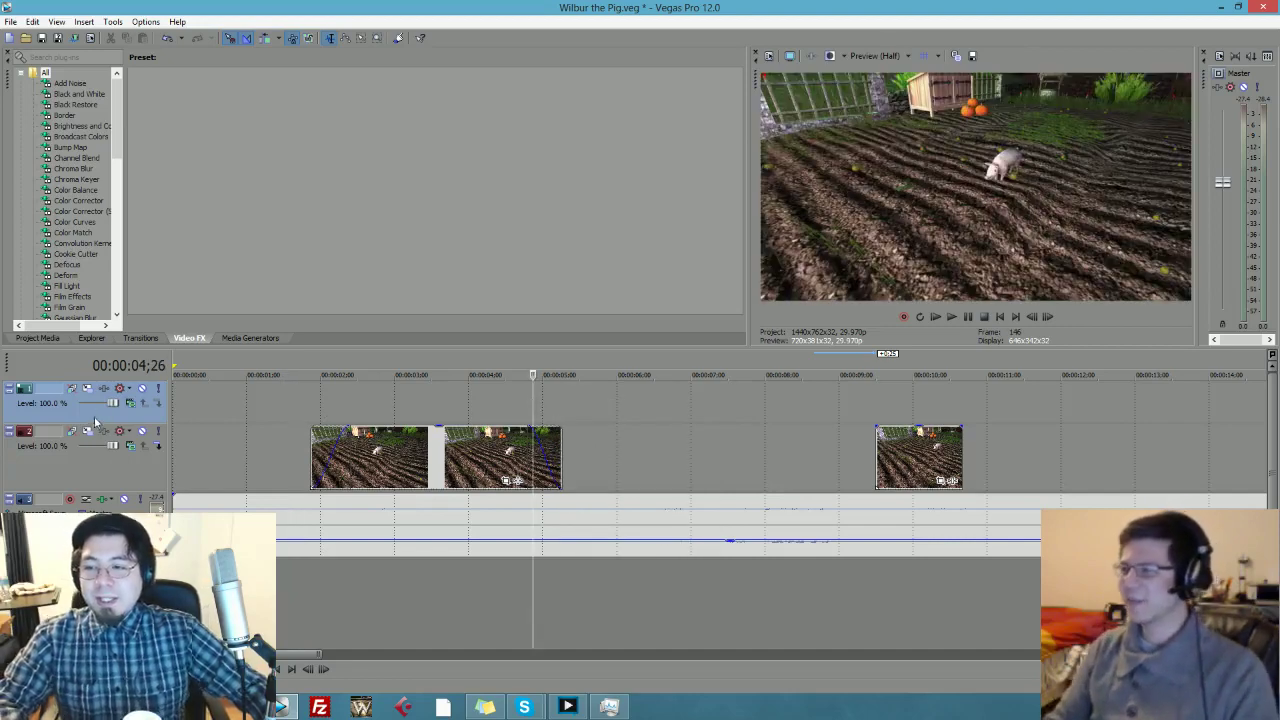
pyautogui.moveTo(96, 422); pyautogui.dragTo(99, 440)
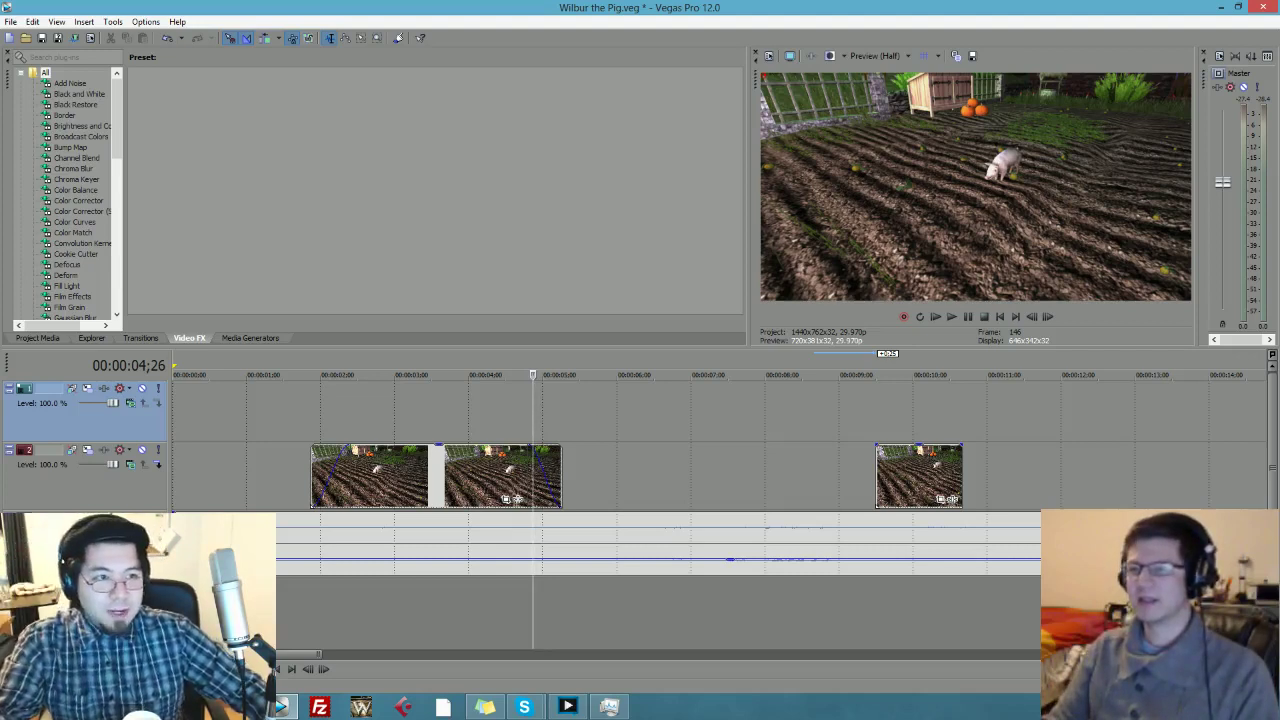
# - Insert a text media event on the empty video track at 00:00:05;14, just after the first pig piece
pyautogui.rightClick(557, 408)
pyautogui.click(355, 412)
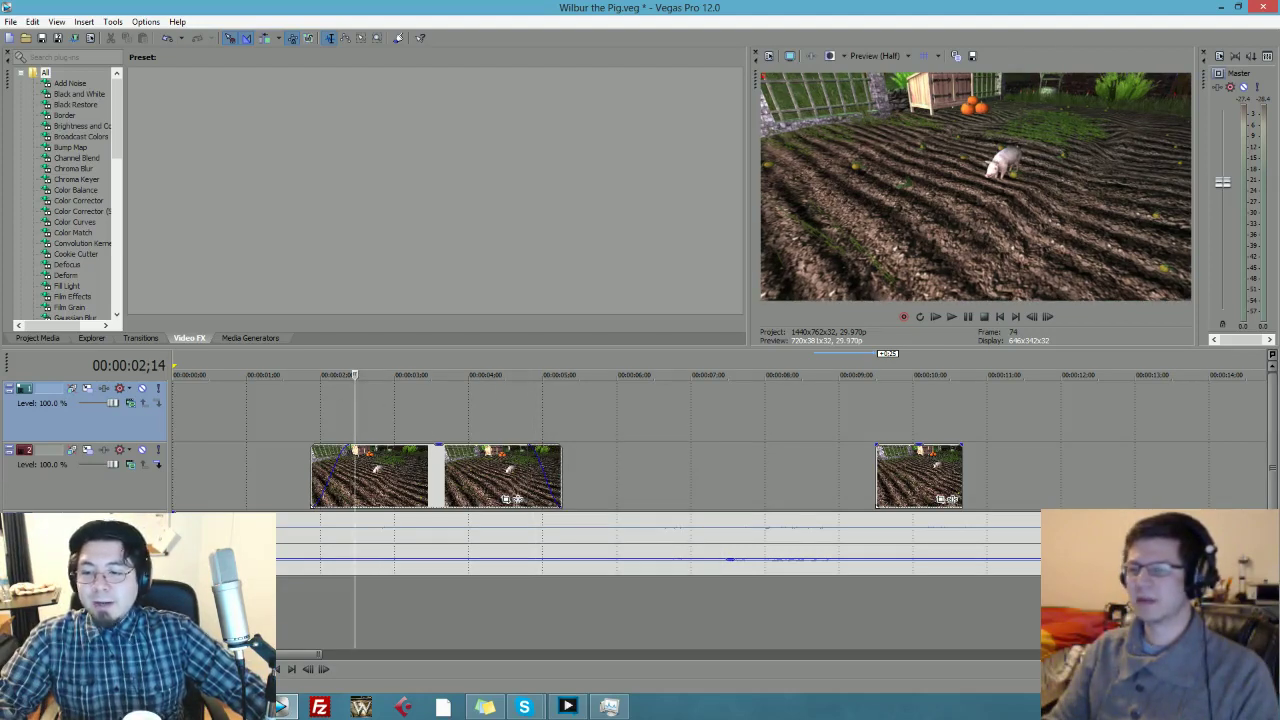
pyautogui.rightClick(549, 410)
pyautogui.click(576, 411)
pyautogui.rightClick(553, 411)
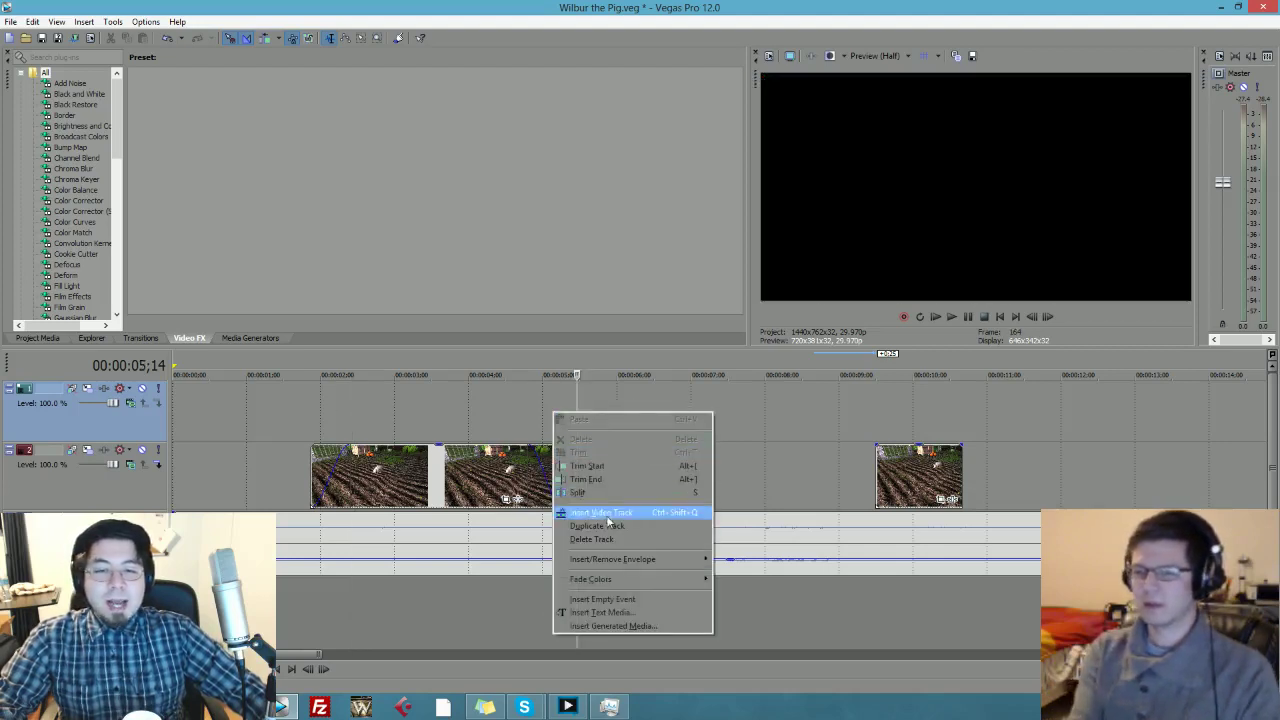
pyautogui.moveTo(660, 566)
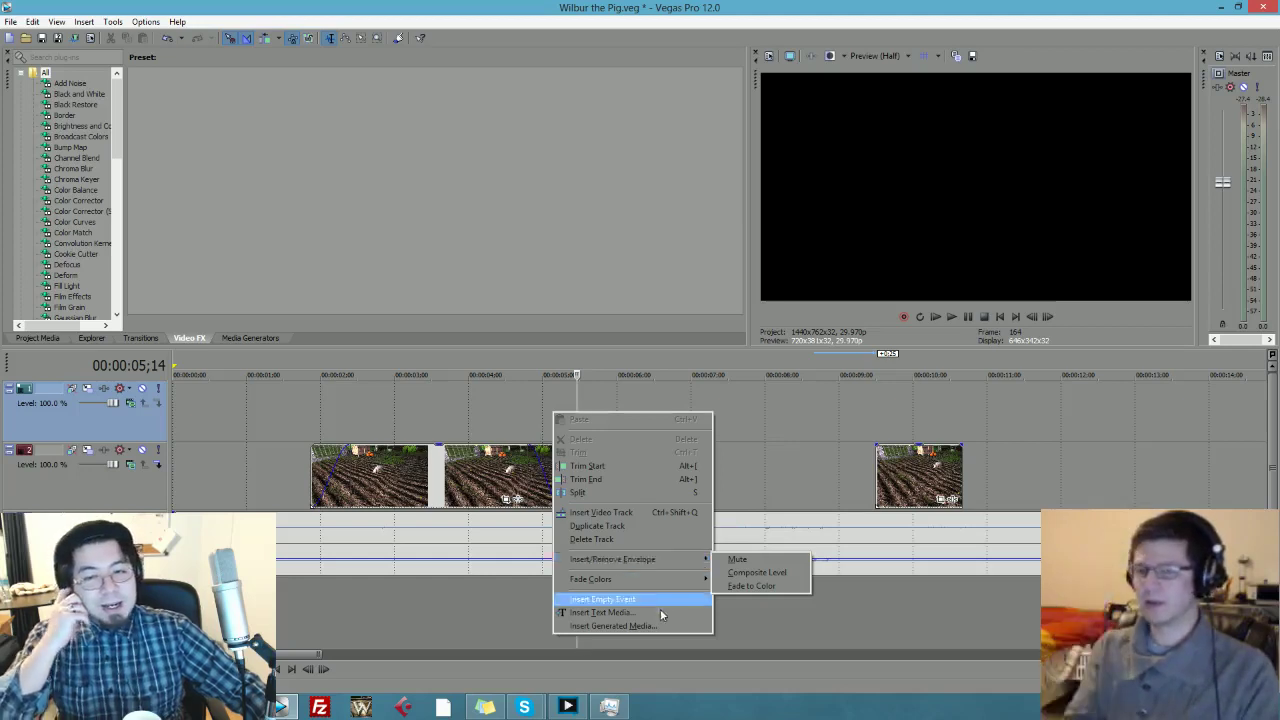
pyautogui.click(660, 611)
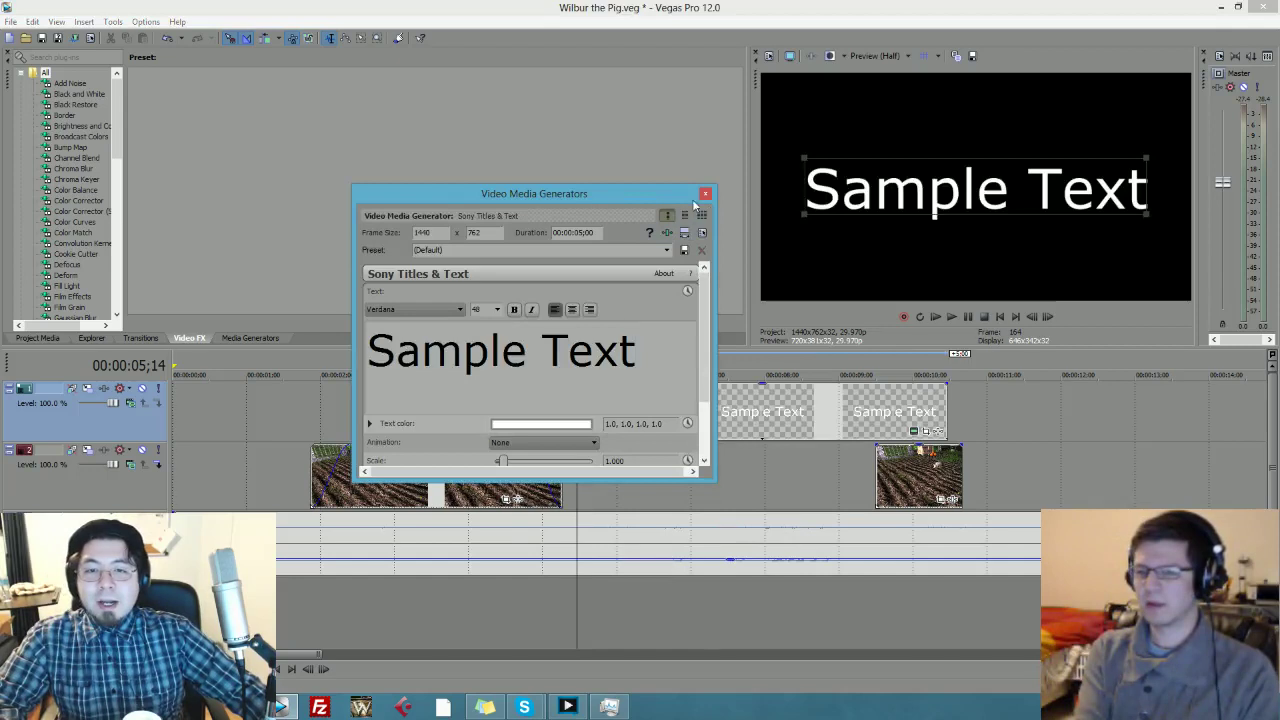
# - Replace the sample text of the title with "Wilbur The Pig"
pyautogui.moveTo(593, 203); pyautogui.dragTo(686, 202)
pyautogui.moveTo(735, 341); pyautogui.dragTo(427, 346)
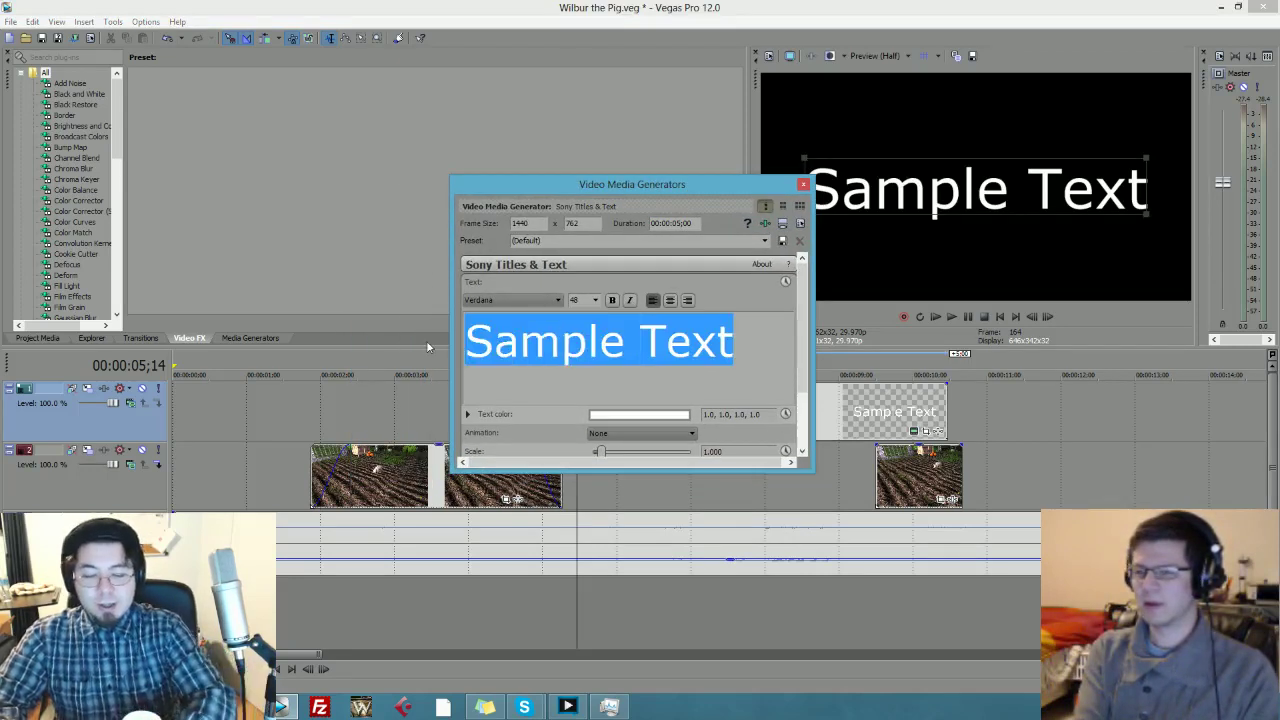
pyautogui.write('Wilbur')
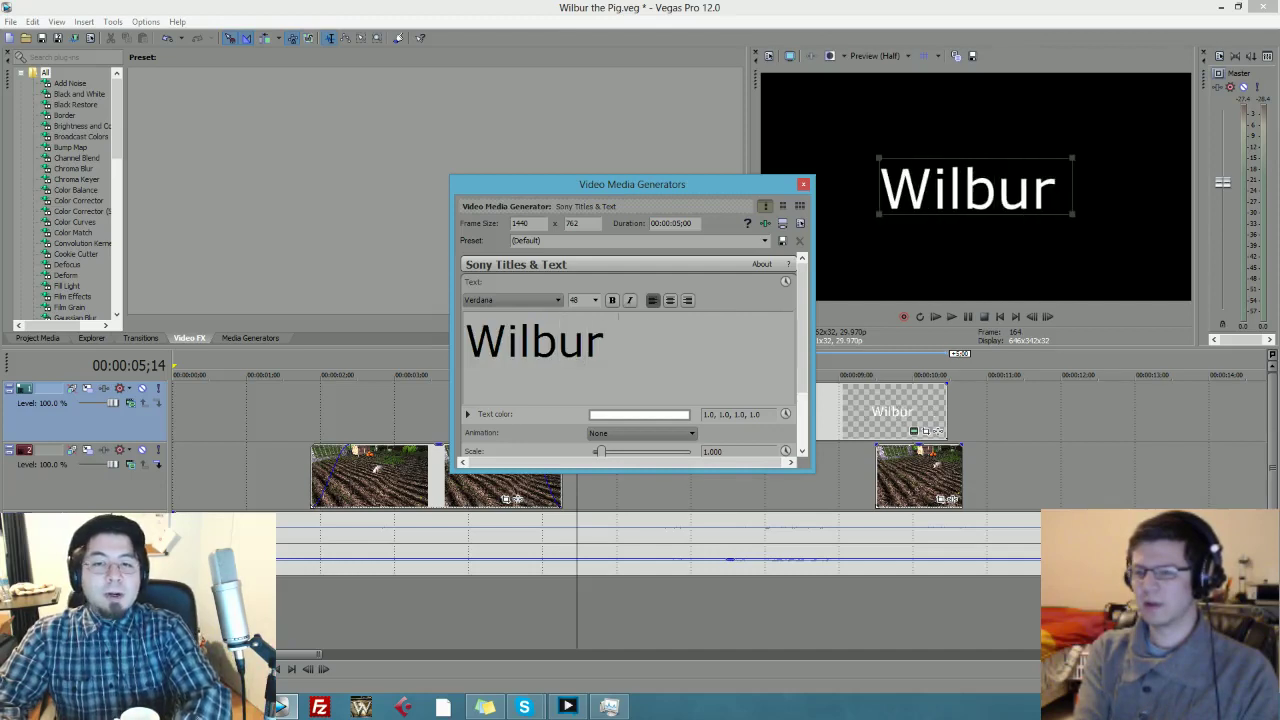
pyautogui.write(' The Pig')
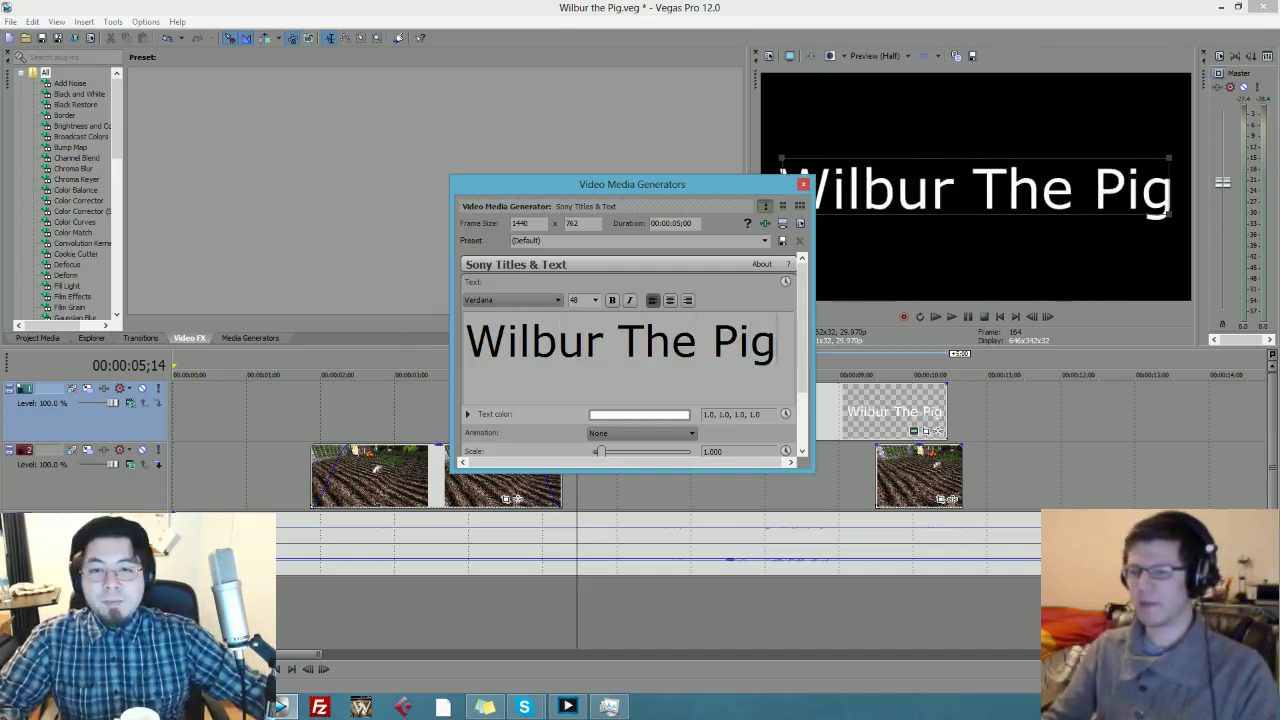
# - Change the font of the whole title text to BatangChe
pyautogui.hotkey('ctrl', 'a')
pyautogui.click(546, 300)
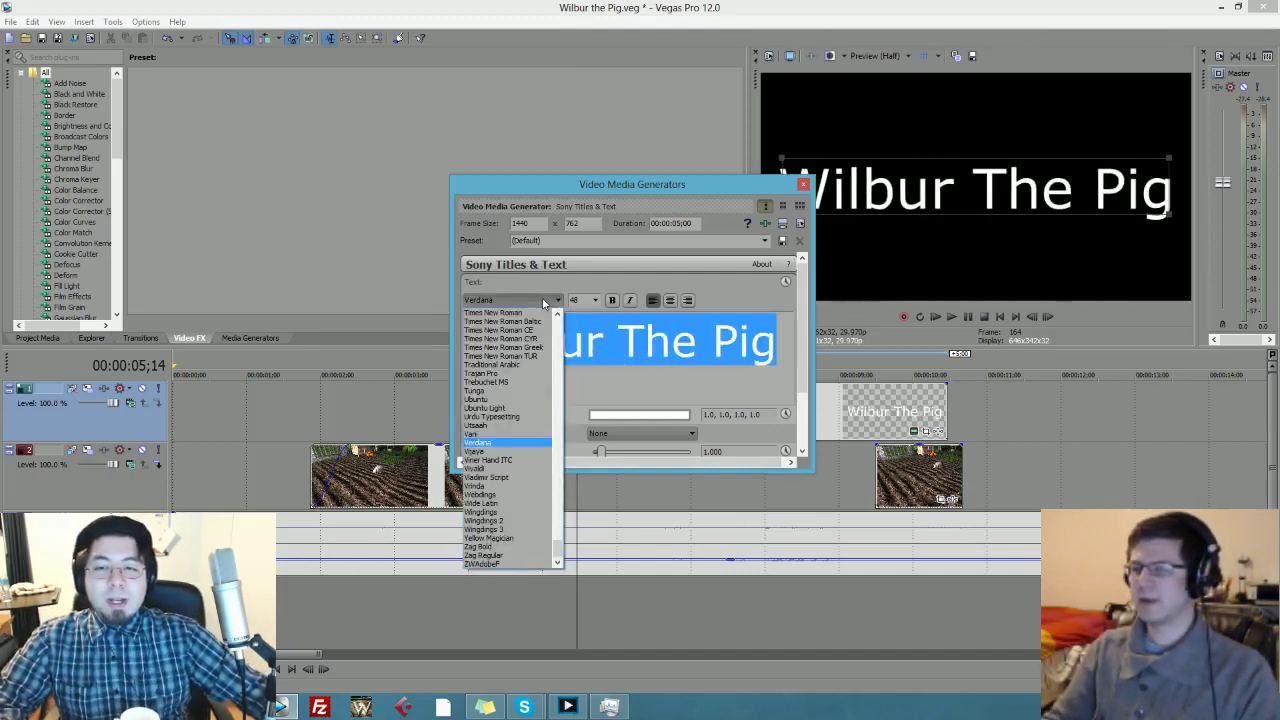
pyautogui.moveTo(557, 555); pyautogui.dragTo(556, 380)
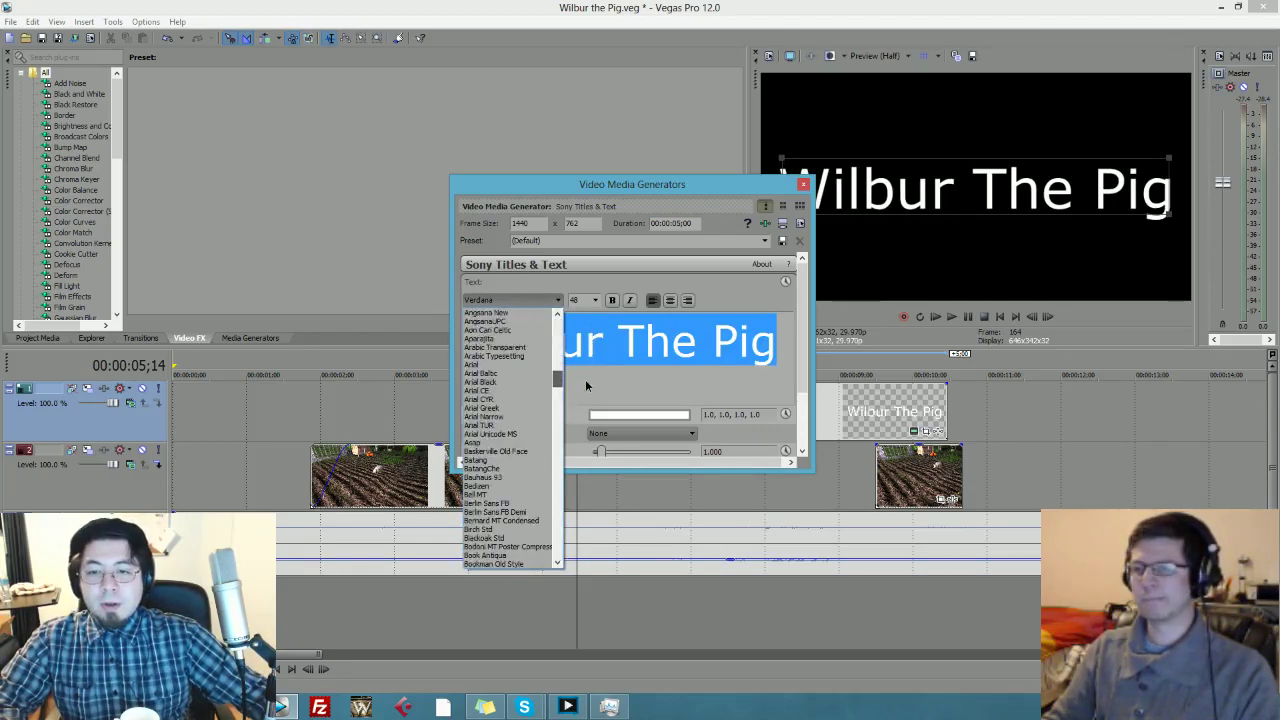
pyautogui.click(503, 464)
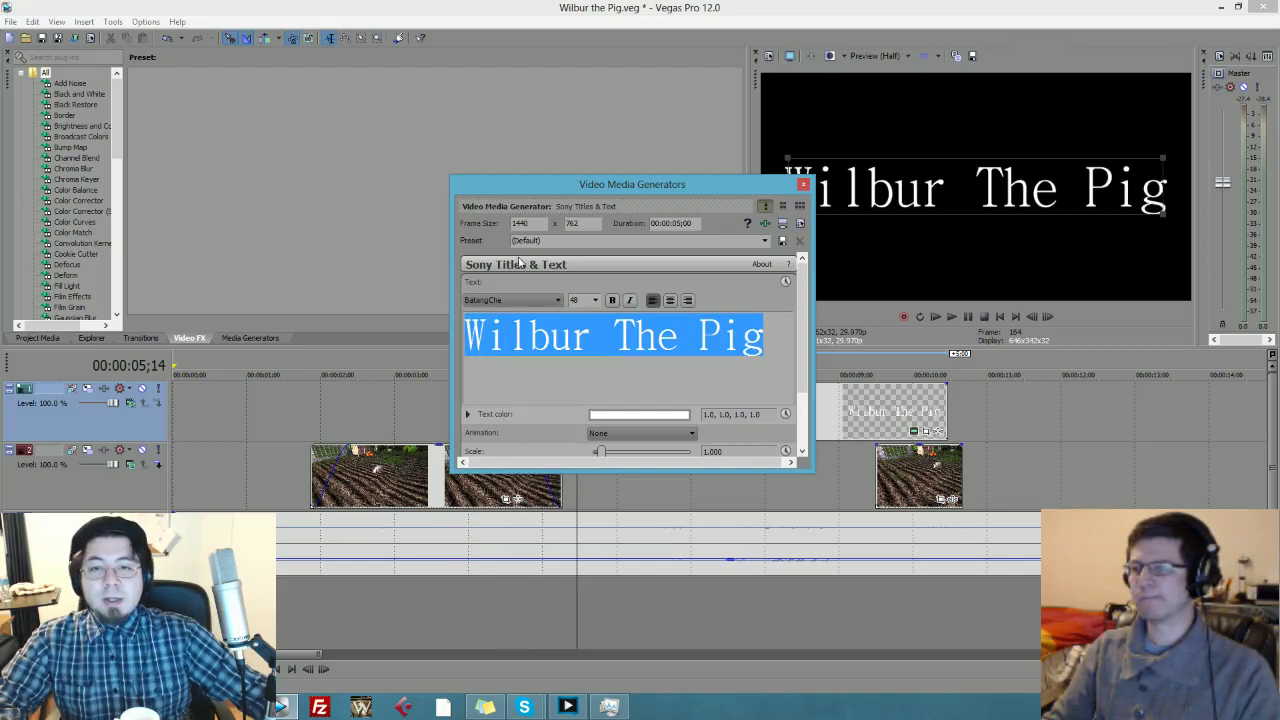
pyautogui.click(526, 299)
pyautogui.click(526, 299)
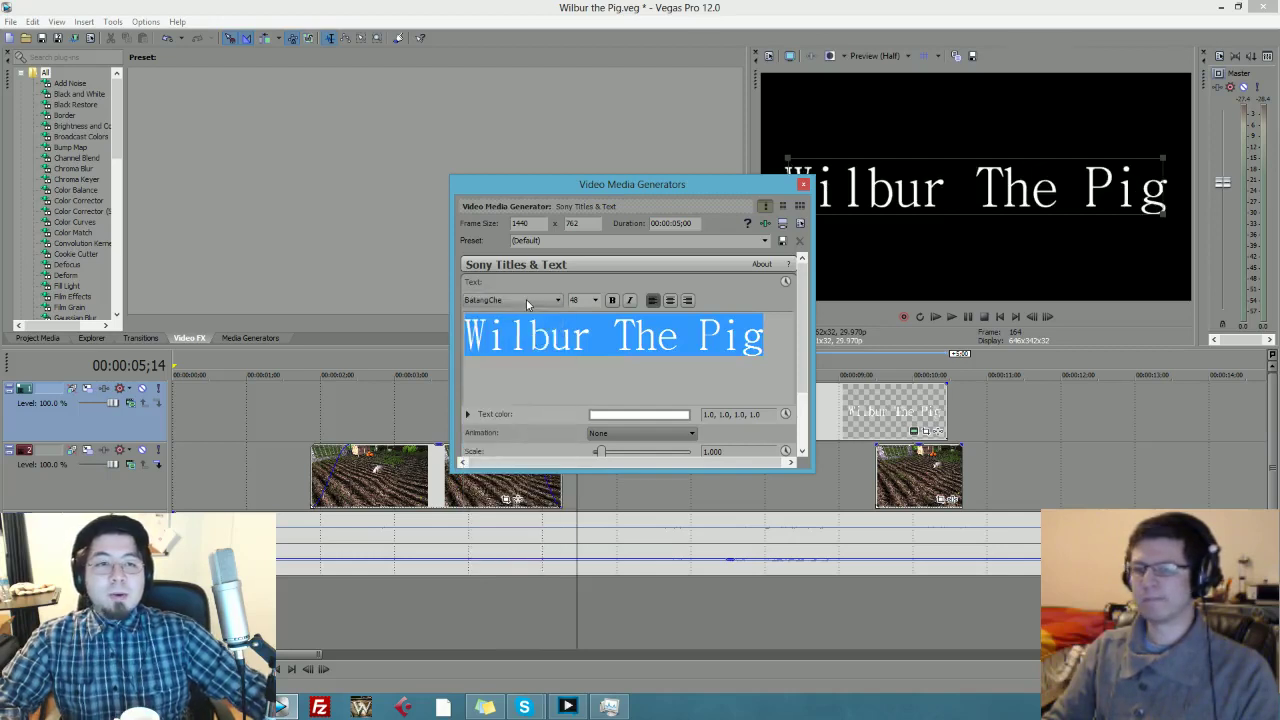
# - Shorten the title event to end at about 00:00:08;11 and reopen its text settings
pyautogui.click(803, 184)
pyautogui.moveTo(946, 407); pyautogui.dragTo(793, 408)
pyautogui.click(762, 431)
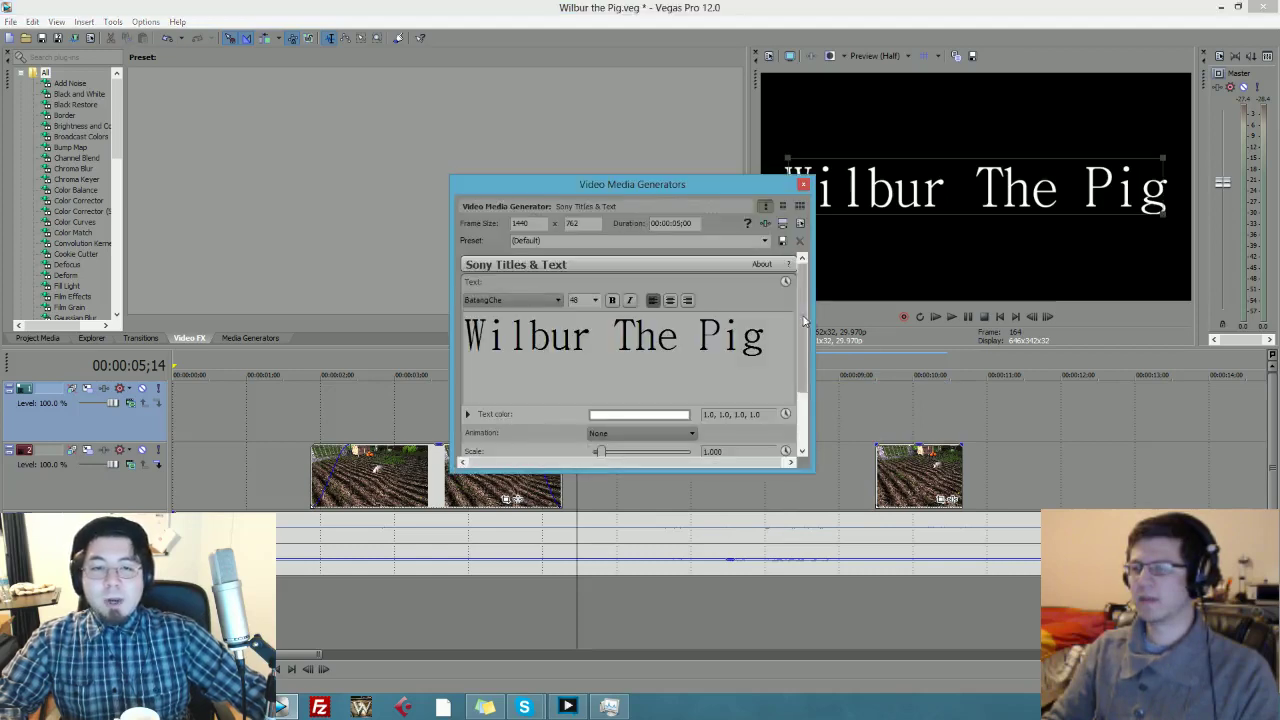
# - Enlarge the title settings window, look through the Advanced and Location options, and set the text size to 36
pyautogui.moveTo(804, 332); pyautogui.dragTo(805, 400)
pyautogui.moveTo(812, 471); pyautogui.dragTo(860, 610)
pyautogui.click(473, 490)
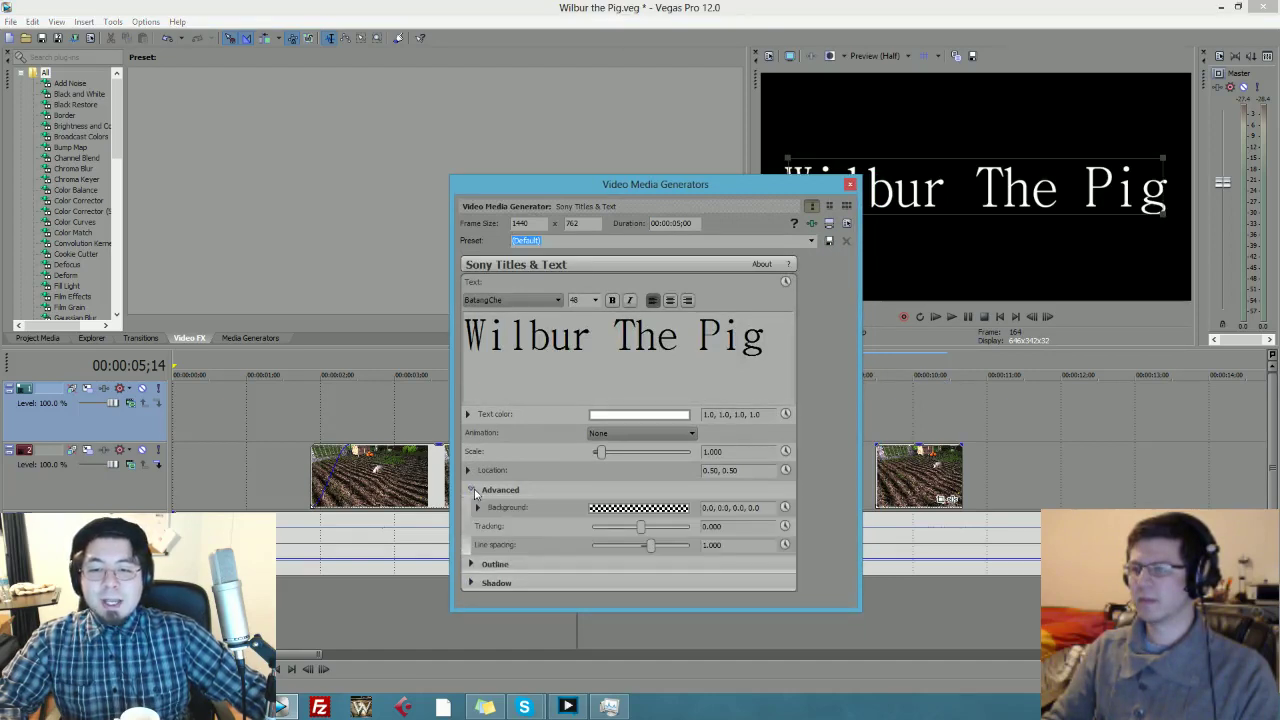
pyautogui.click(473, 489)
pyautogui.click(468, 471)
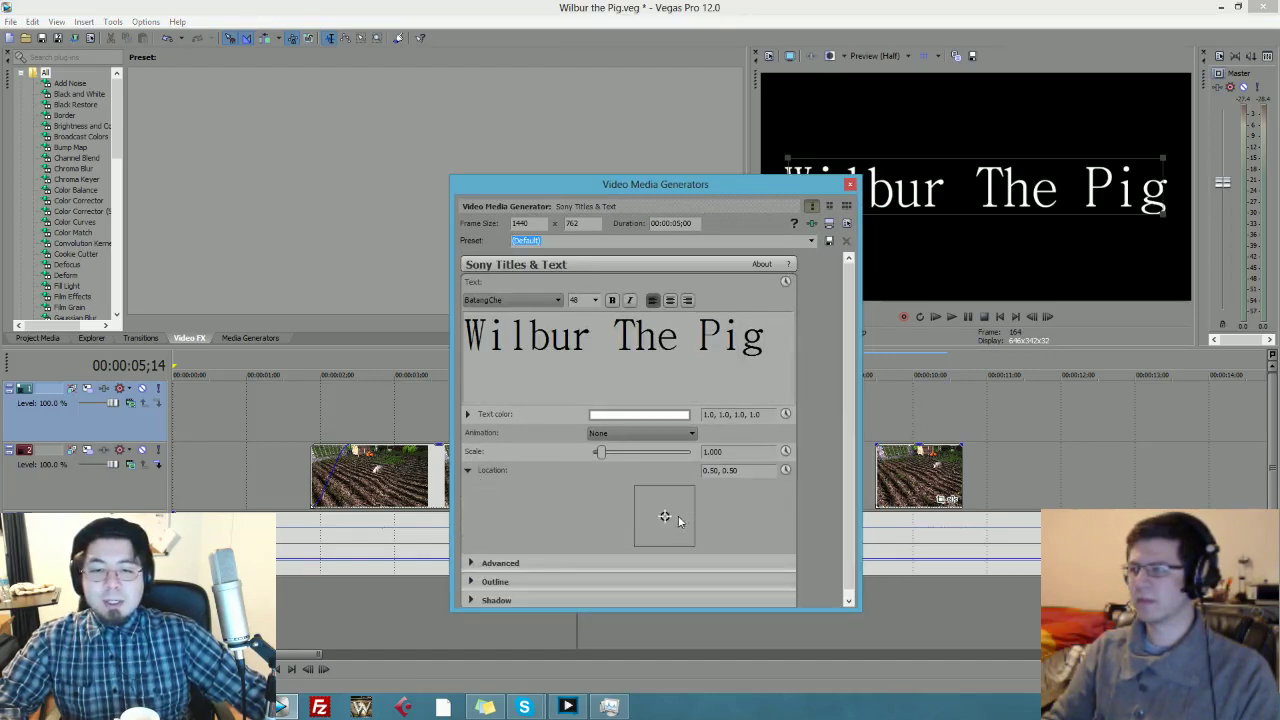
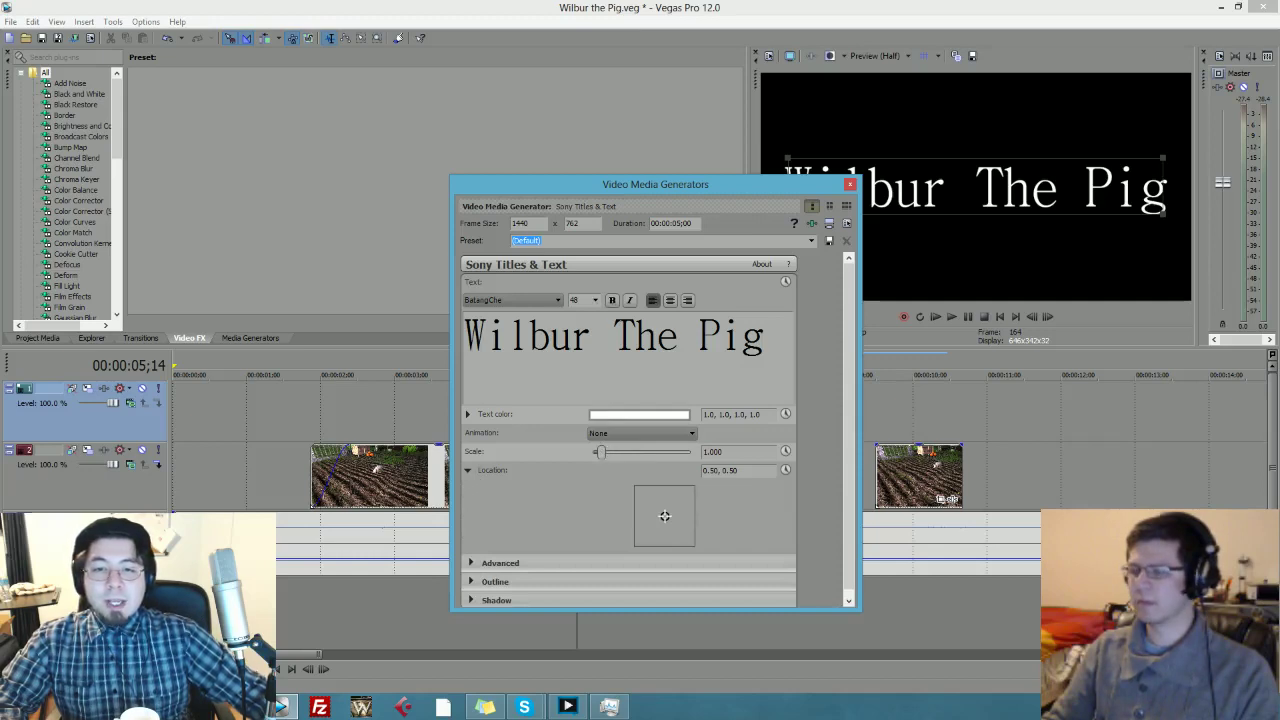
pyautogui.moveTo(466, 335); pyautogui.dragTo(767, 338)
pyautogui.click(595, 300)
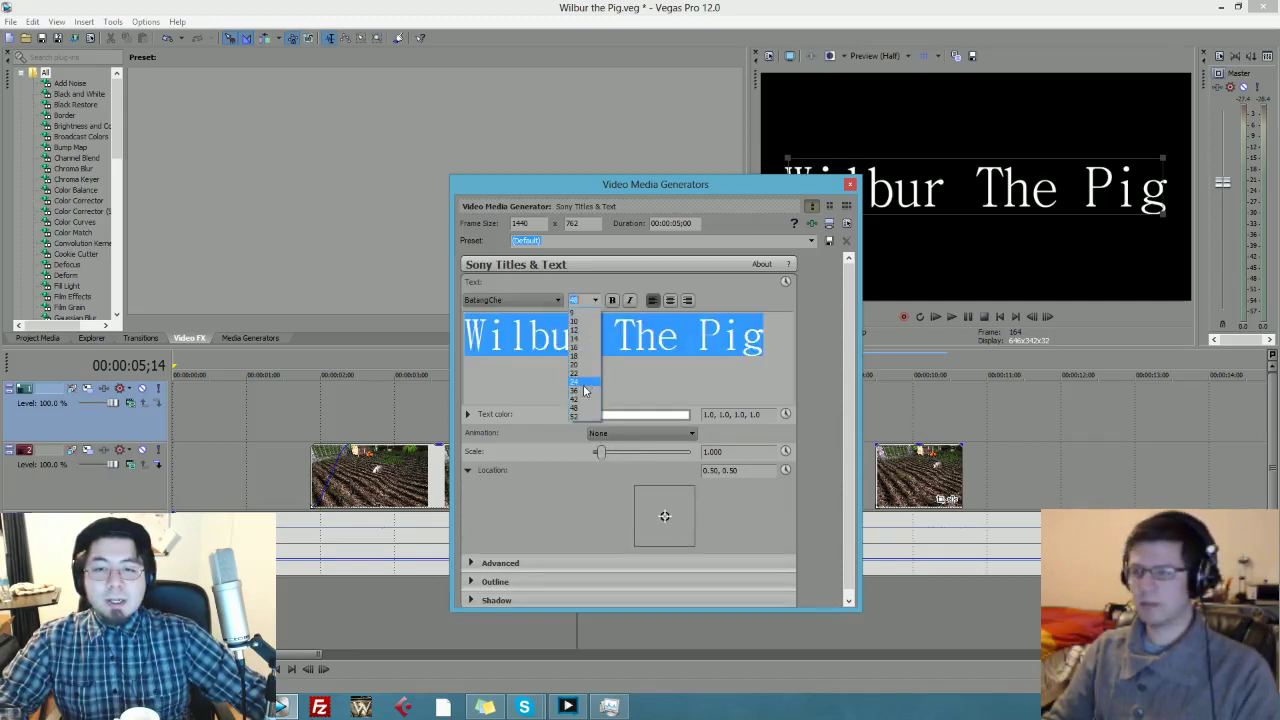
pyautogui.click(586, 386)
pyautogui.click(595, 300)
pyautogui.click(584, 392)
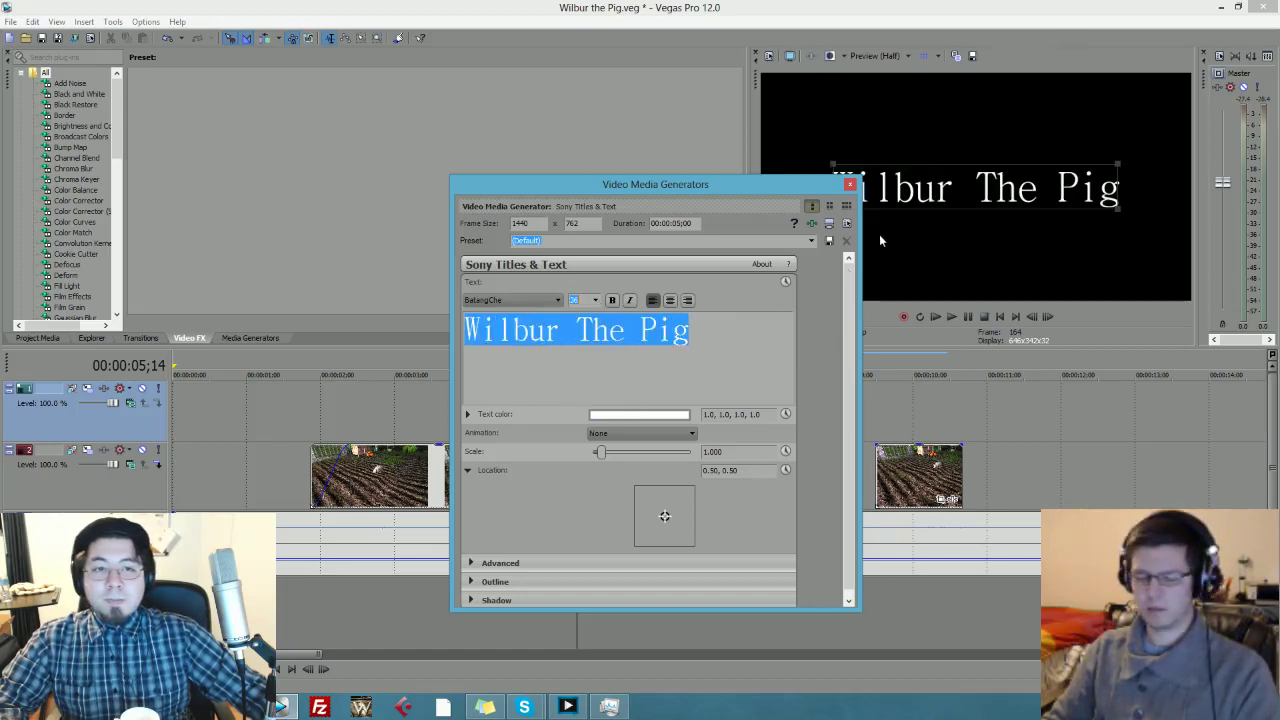
pyautogui.click(850, 186)
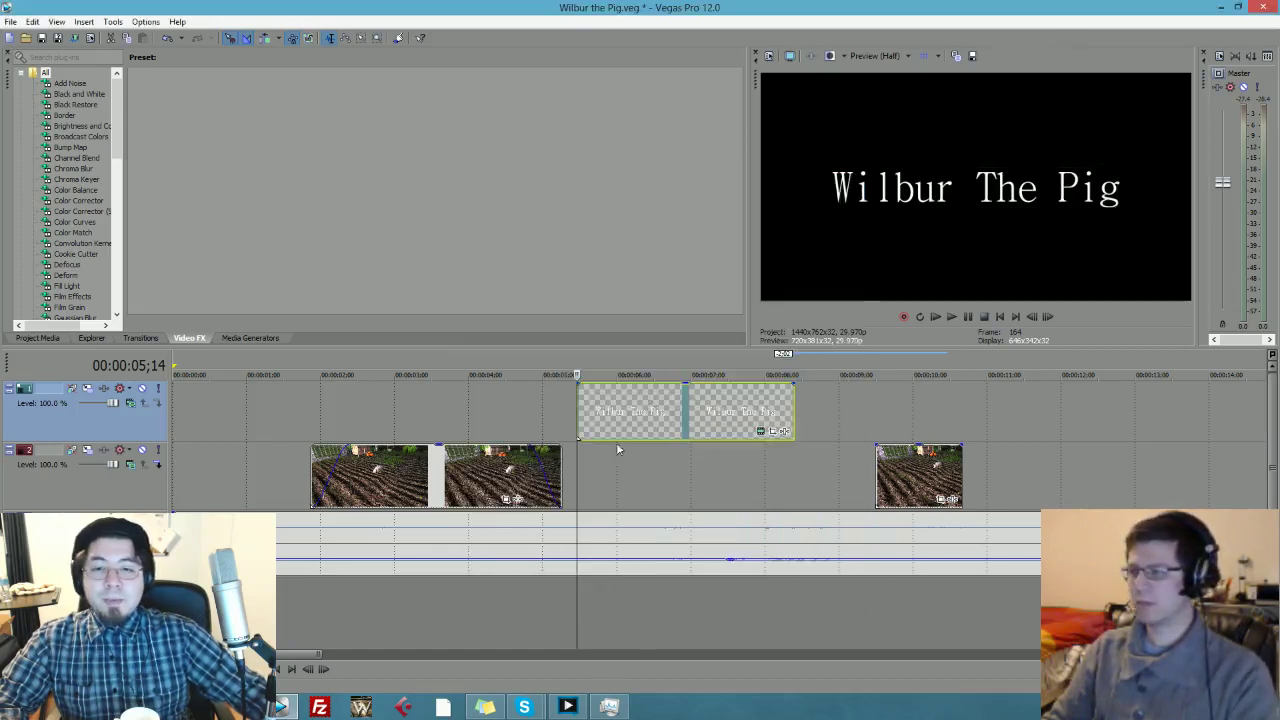
# - Move the title against the end of the first pig piece, shorten it to end at about 00:00:06;23, and play the opening
pyautogui.moveTo(678, 416); pyautogui.dragTo(663, 416)
pyautogui.moveTo(774, 398); pyautogui.dragTo(670, 406)
pyautogui.click(293, 419)
pyautogui.press('space')
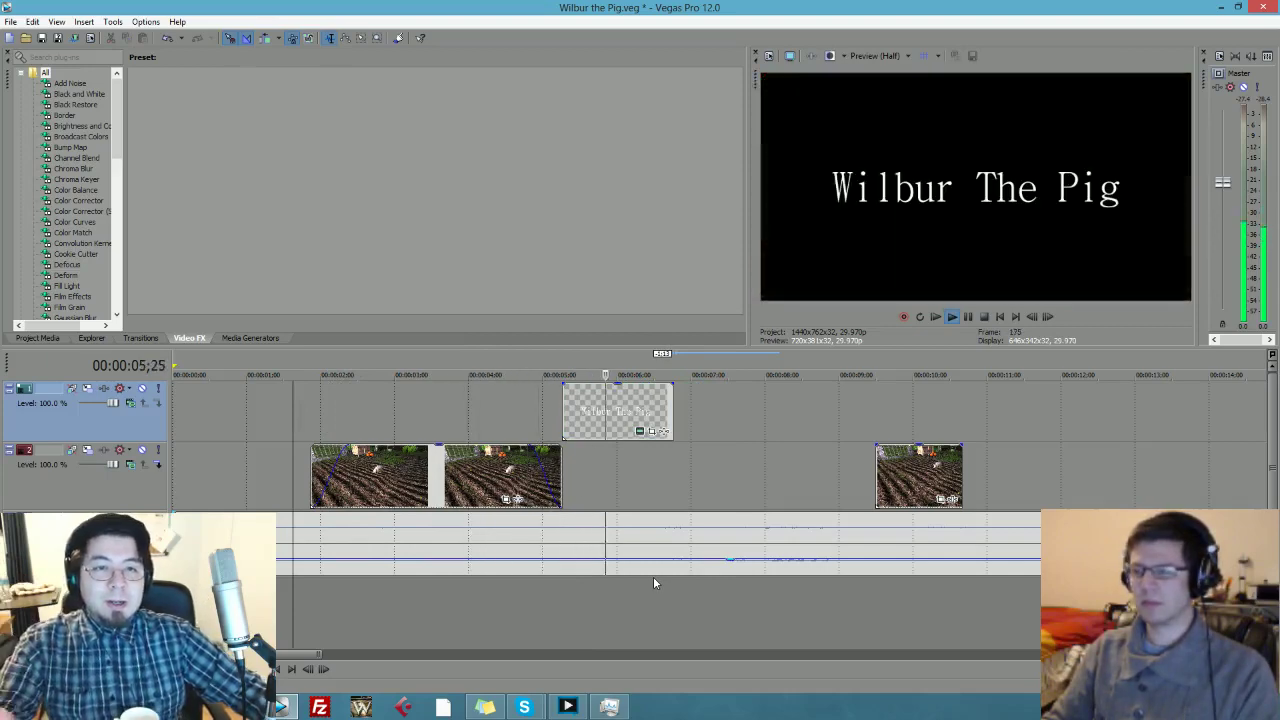
pyautogui.press('space')
# - Give the title a short fade-in and fade-out, and shift it three frames earlier while playing the opening
pyautogui.moveTo(562, 382); pyautogui.dragTo(576, 384)
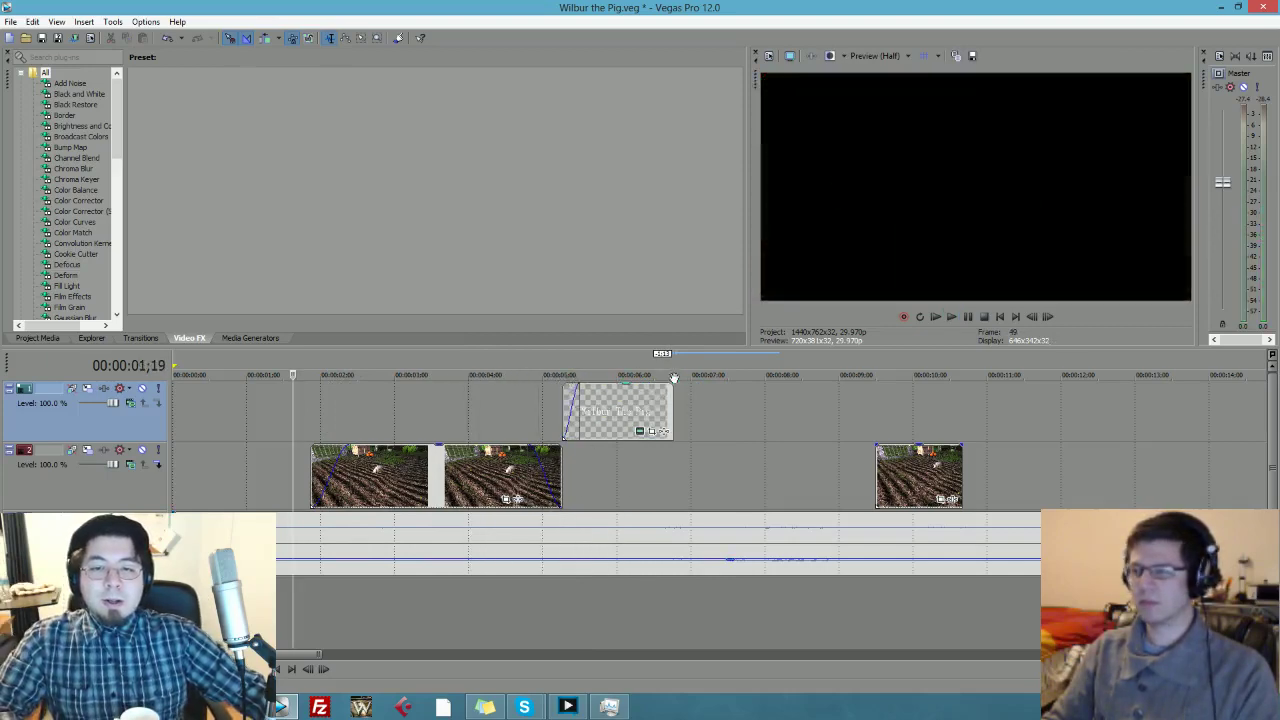
pyautogui.moveTo(676, 385); pyautogui.dragTo(664, 385)
pyautogui.press('space')
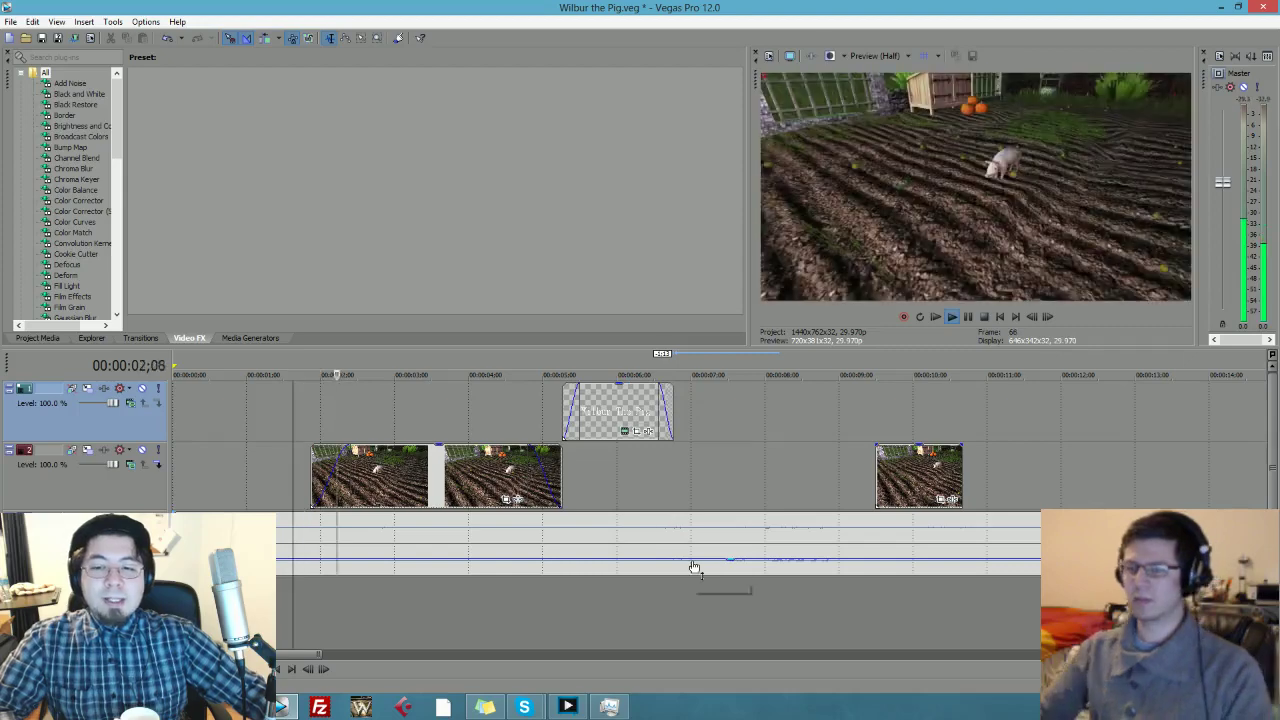
pyautogui.moveTo(614, 409); pyautogui.dragTo(607, 409)
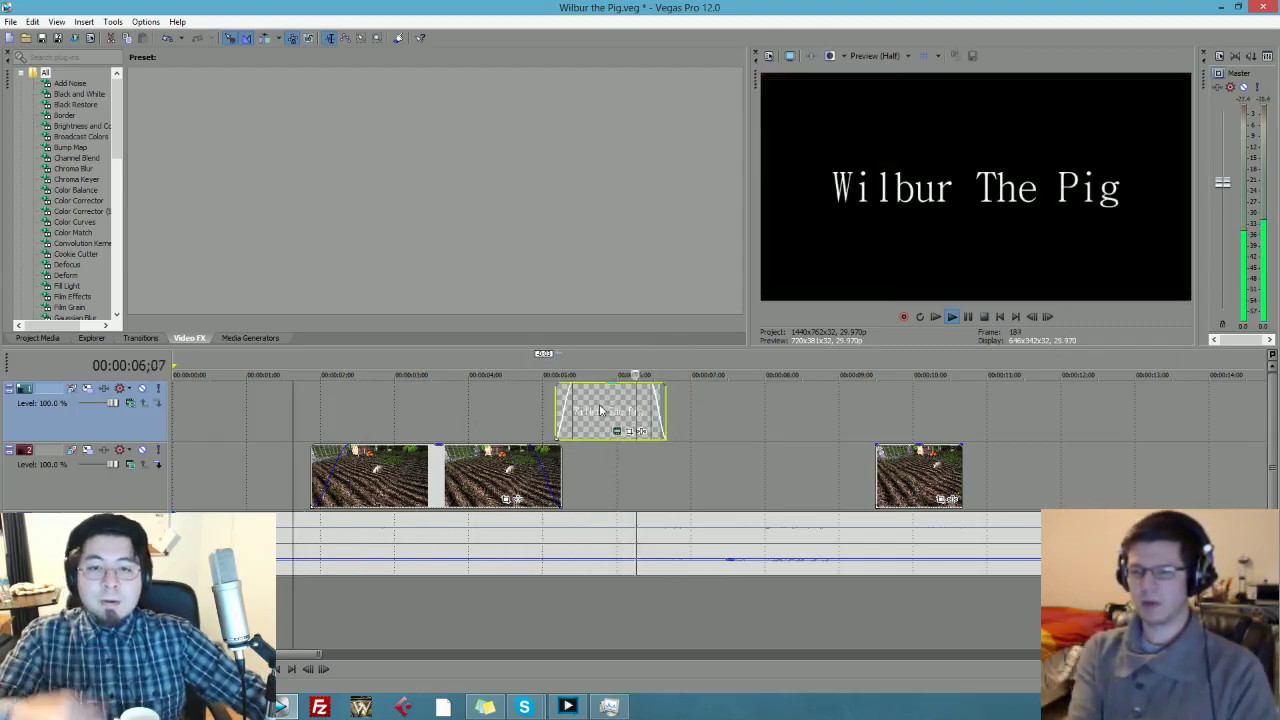
pyautogui.press('space')
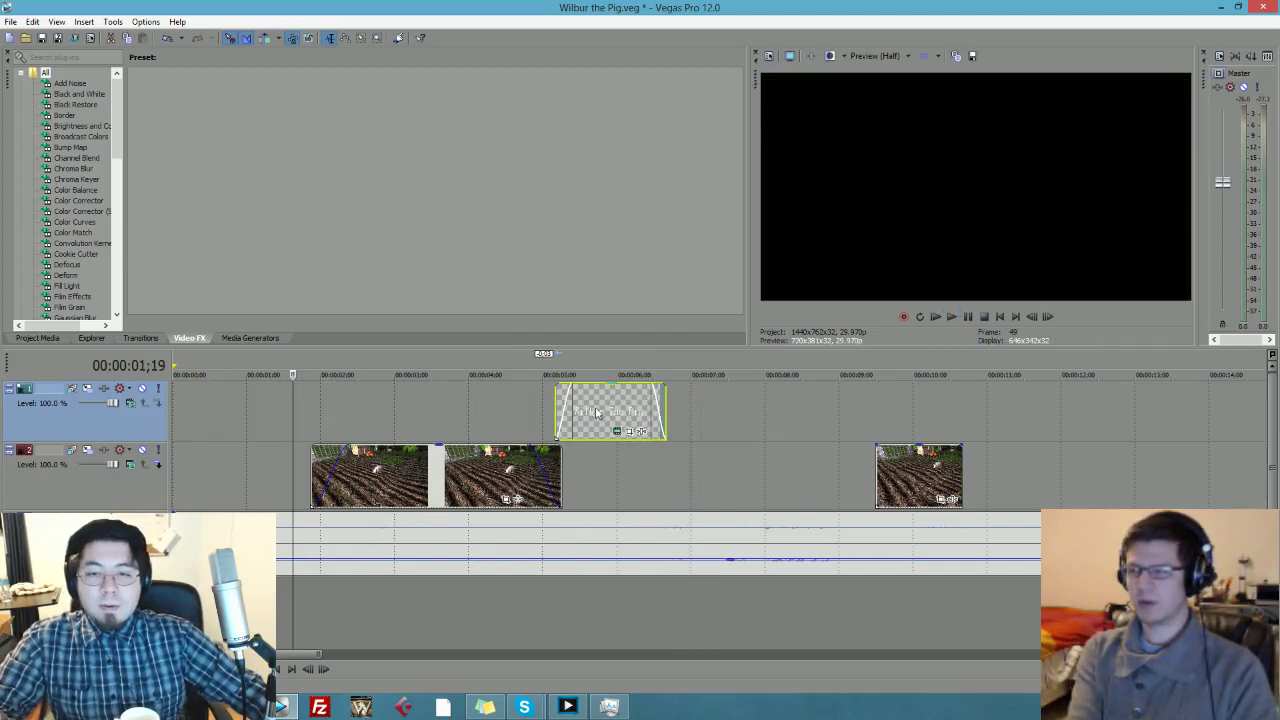
# - Move the title to about 00:00:06;07, extend the first pig piece to meet its start, and play from 00:00:02;04
pyautogui.moveTo(596, 411); pyautogui.dragTo(688, 409)
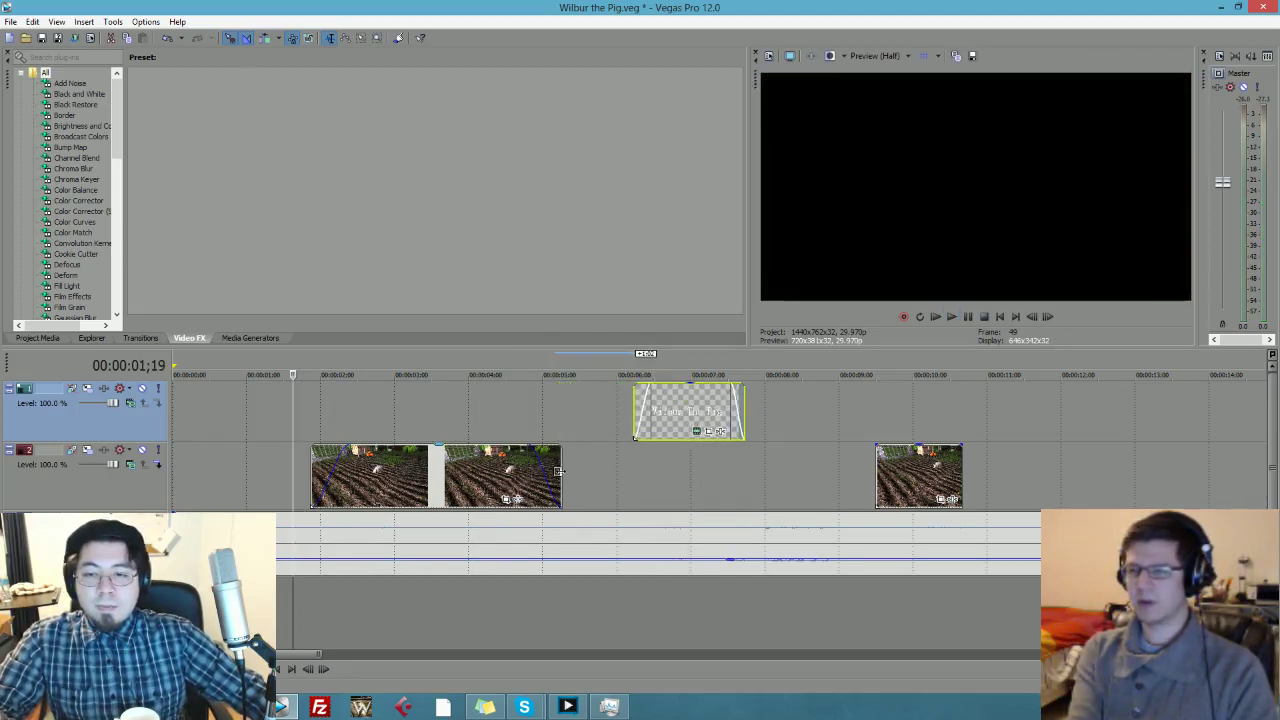
pyautogui.moveTo(561, 472); pyautogui.dragTo(646, 457)
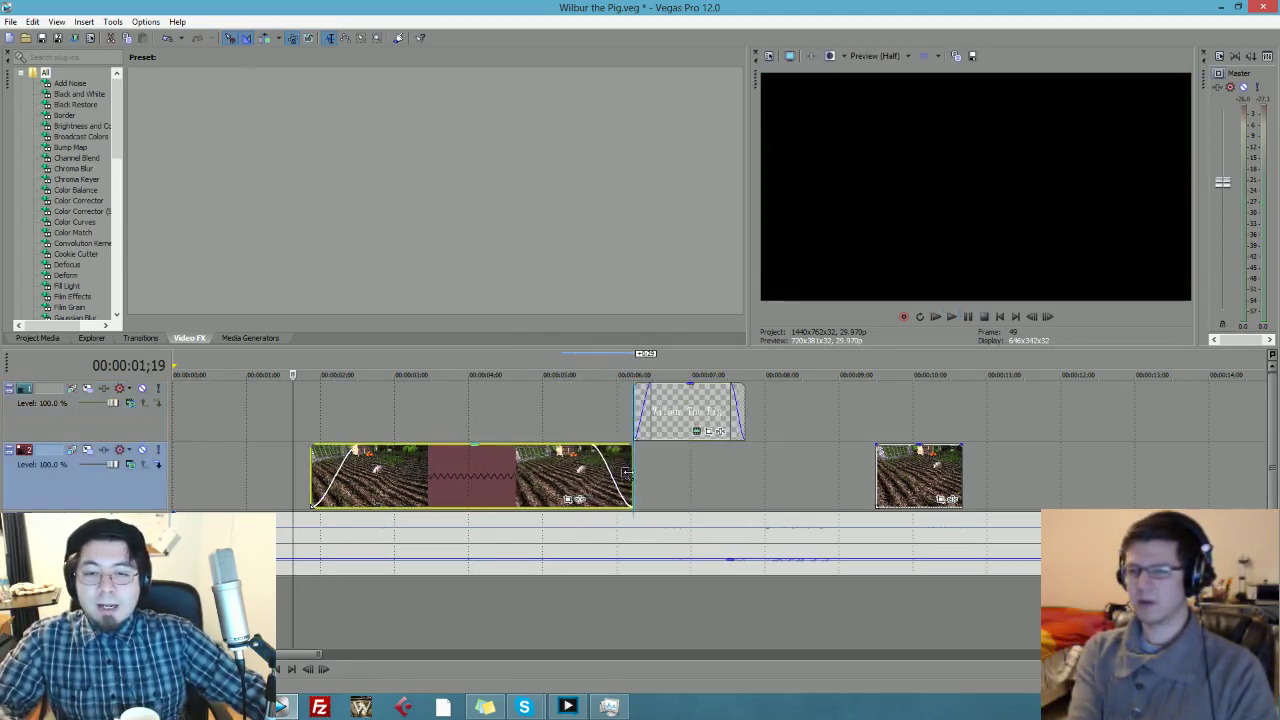
pyautogui.click(675, 410)
pyautogui.press('space')
pyautogui.click(329, 406)
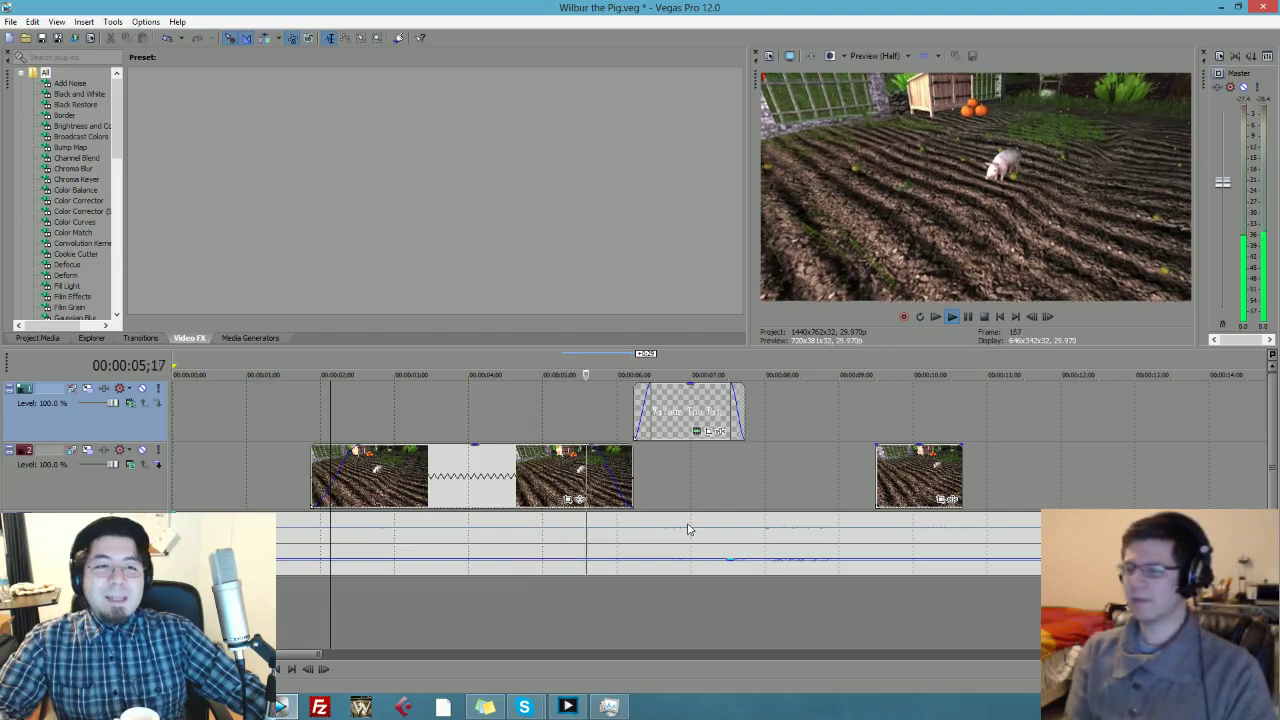
pyautogui.press('space')
# - Move the title to about 00:00:06;28, extend the first pig piece up to its start, and play the opening
pyautogui.moveTo(680, 410); pyautogui.dragTo(732, 414)
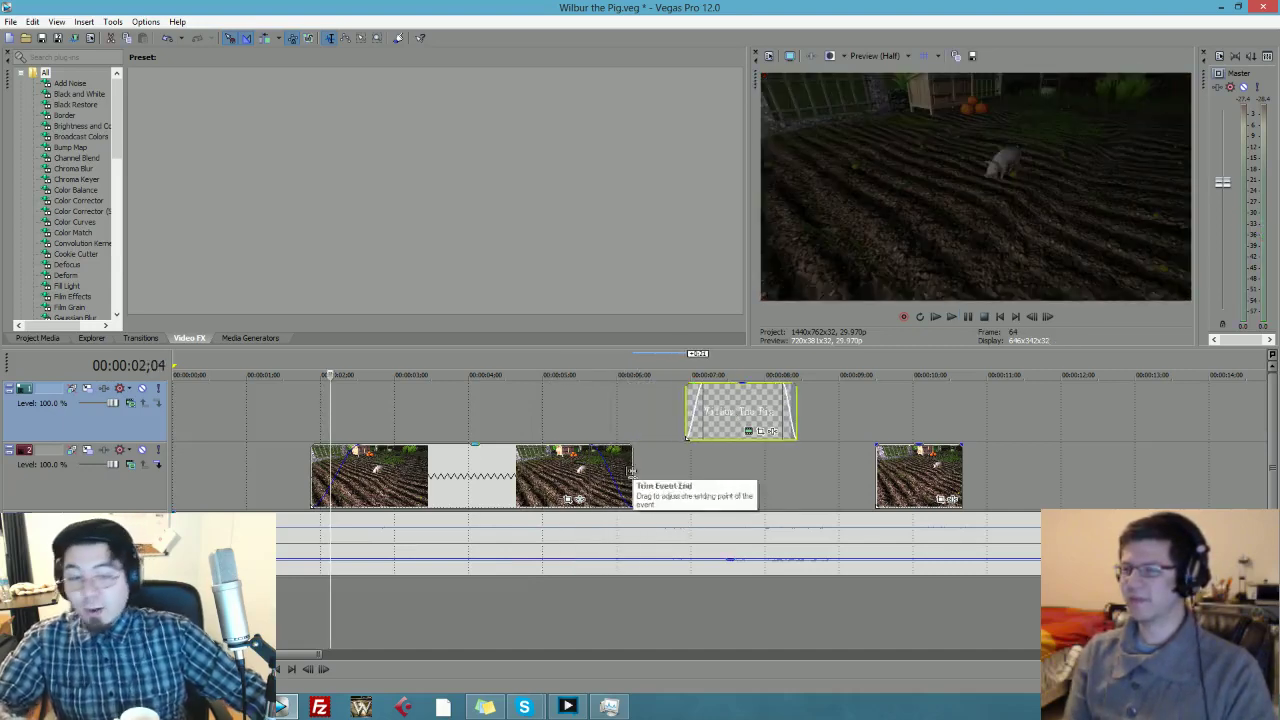
pyautogui.moveTo(631, 471); pyautogui.dragTo(686, 471)
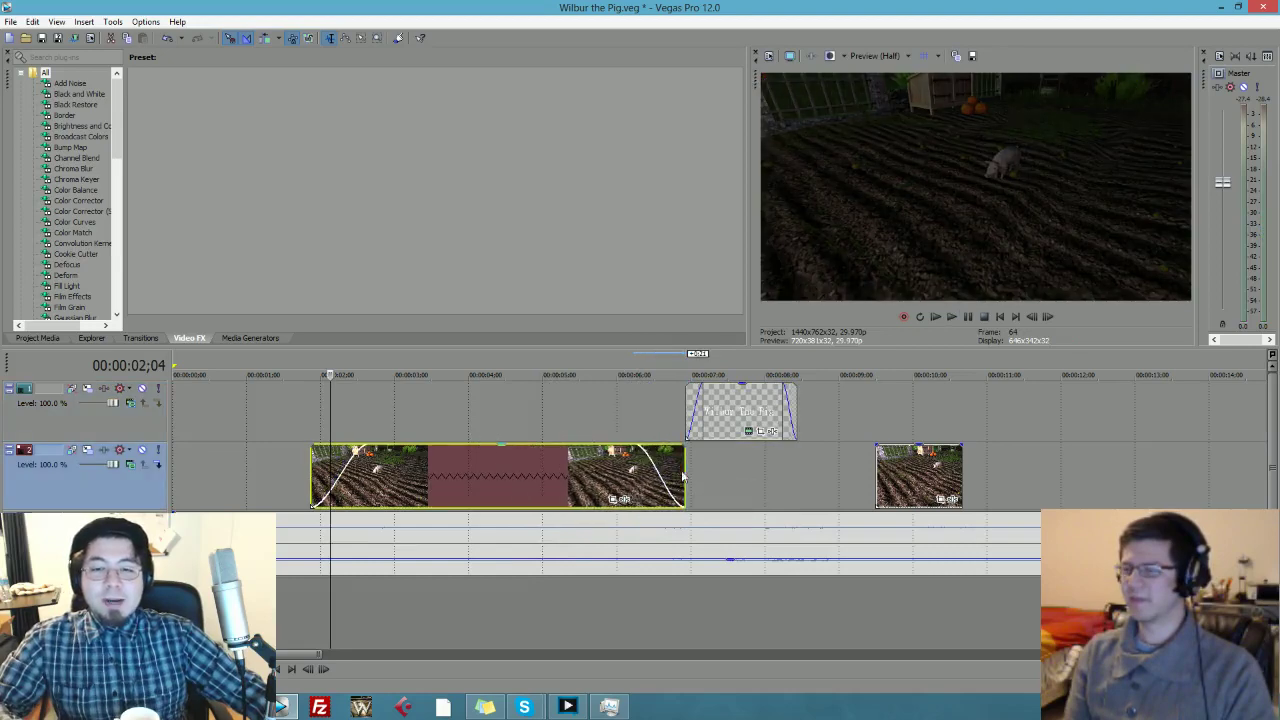
pyautogui.click(303, 432)
pyautogui.press('space')
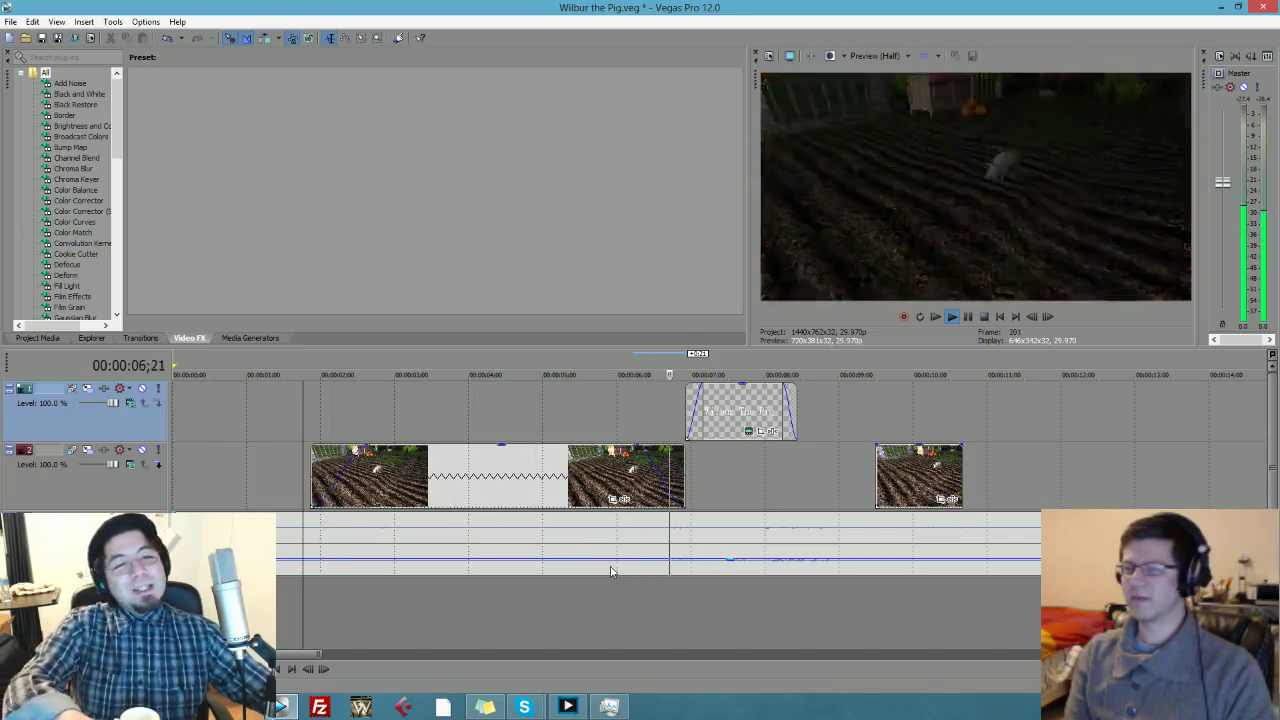
pyautogui.press('space')
# - Extend the end of the title to about 00:00:09;04 and play the opening back
pyautogui.moveTo(796, 408); pyautogui.dragTo(826, 410)
pyautogui.press('space')
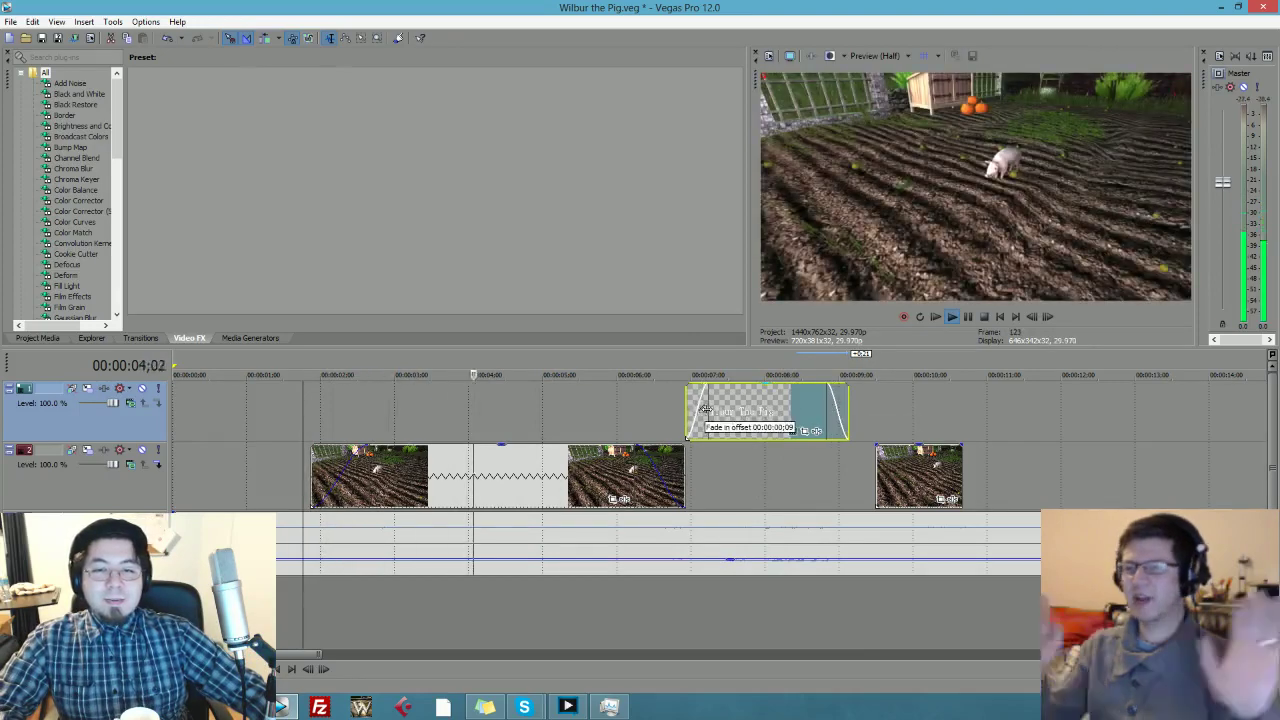
pyautogui.click(764, 477)
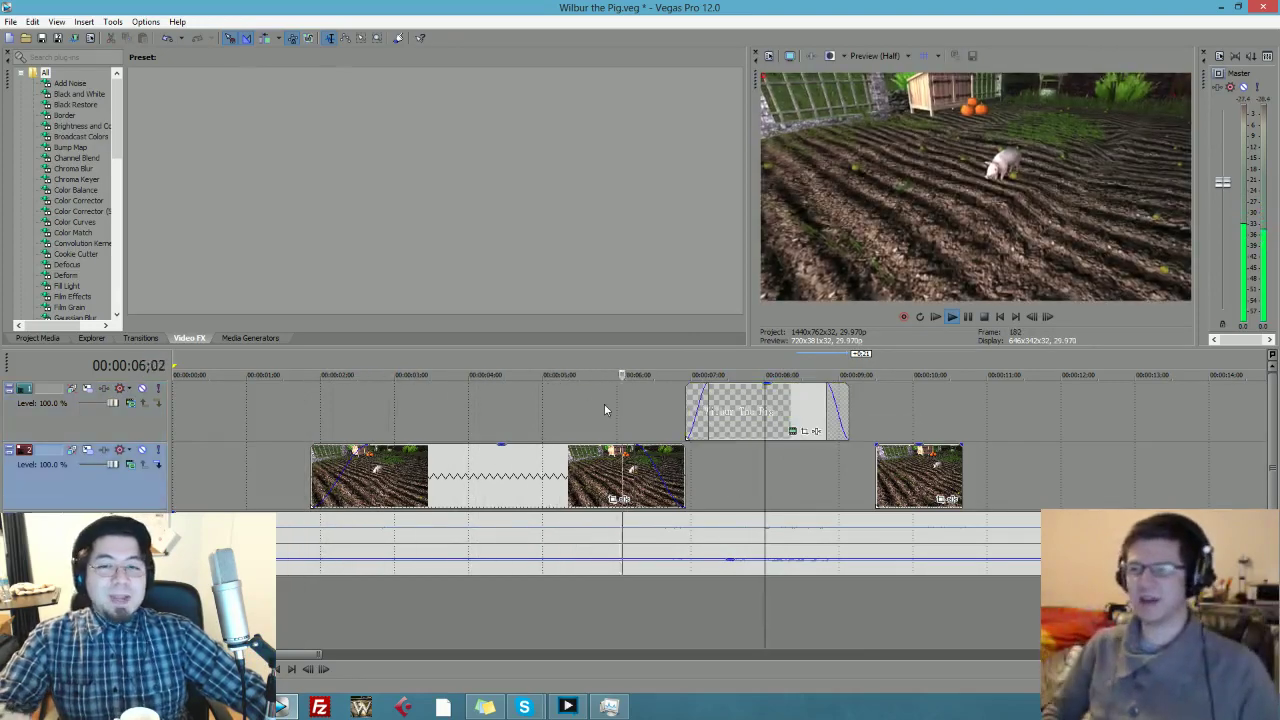
# - Shorten the first pig piece to end at about 00:00:03;28, move the title to start there, and play from 00:00:00;16
pyautogui.click(291, 419)
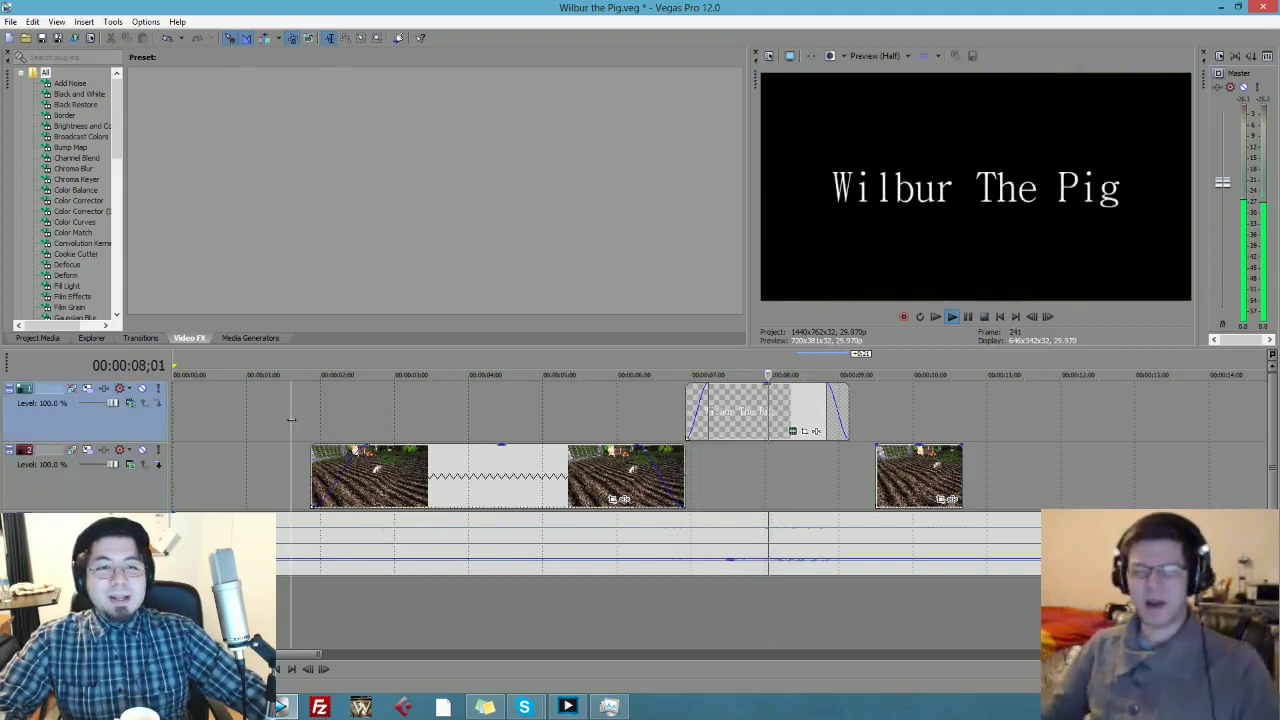
pyautogui.press('space')
pyautogui.moveTo(683, 482); pyautogui.dragTo(463, 478)
pyautogui.moveTo(725, 412); pyautogui.dragTo(481, 433)
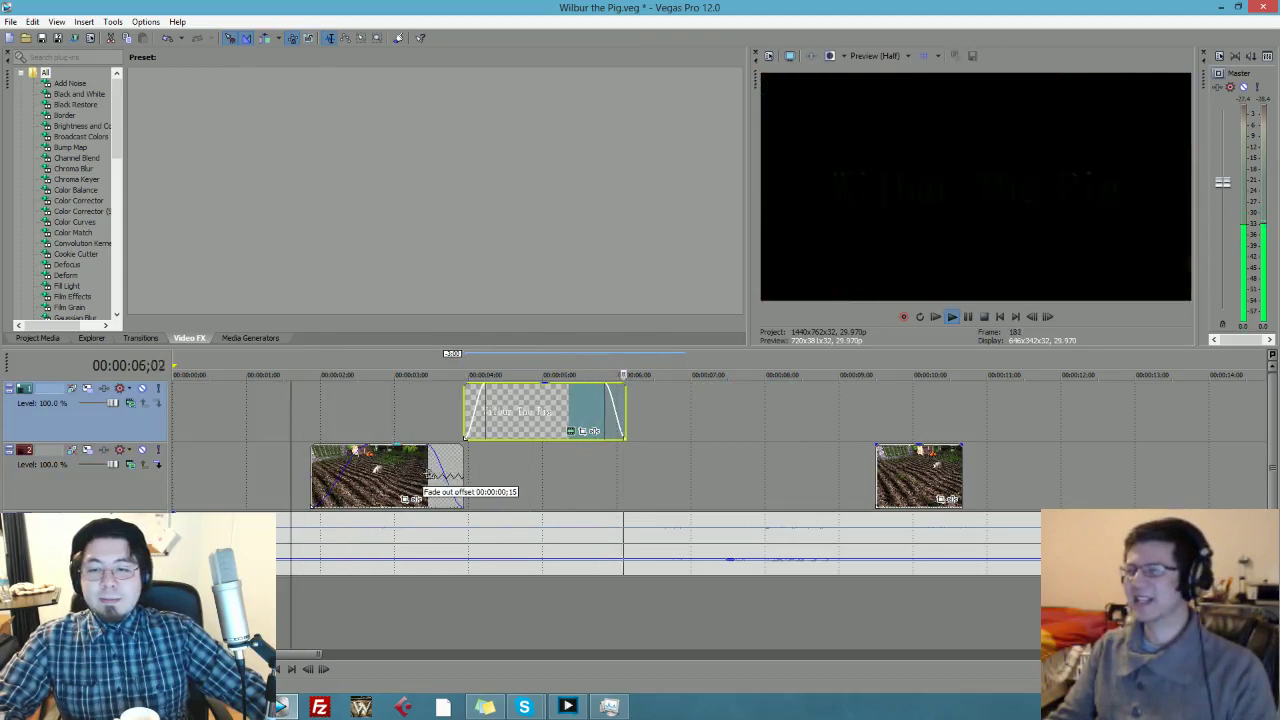
pyautogui.click(354, 478)
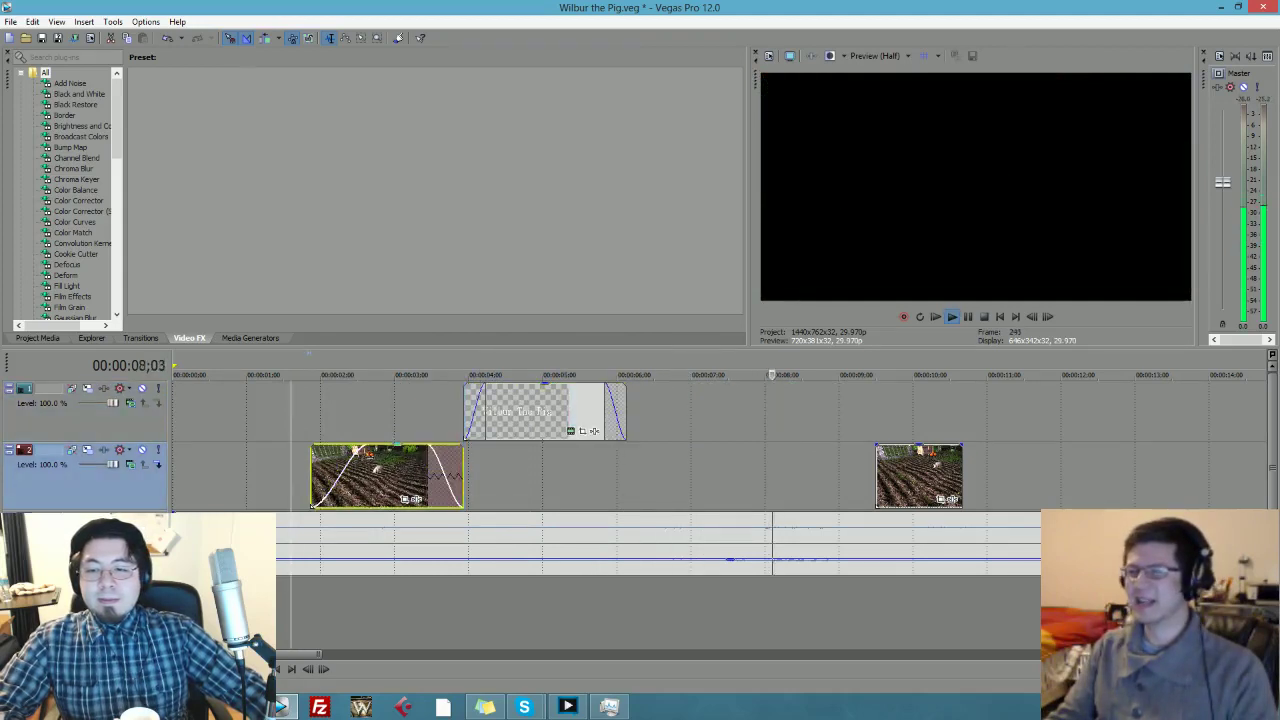
pyautogui.click(212, 457)
pyautogui.press('space')
pyautogui.press('space')
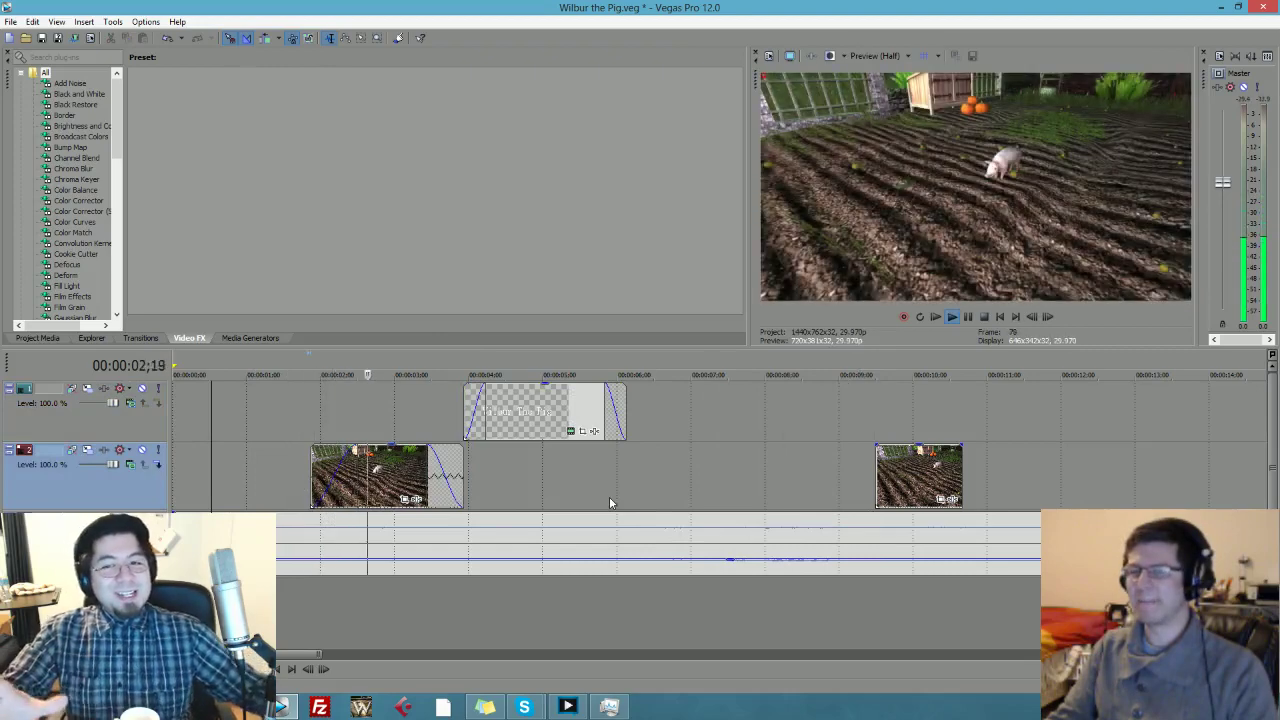
pyautogui.press('space')
# - Swap the order so the title starts at about 00:00:01;26 and the first pig piece follows at about 00:00:03;28
pyautogui.moveTo(533, 413); pyautogui.dragTo(382, 413)
pyautogui.moveTo(380, 476); pyautogui.dragTo(527, 476)
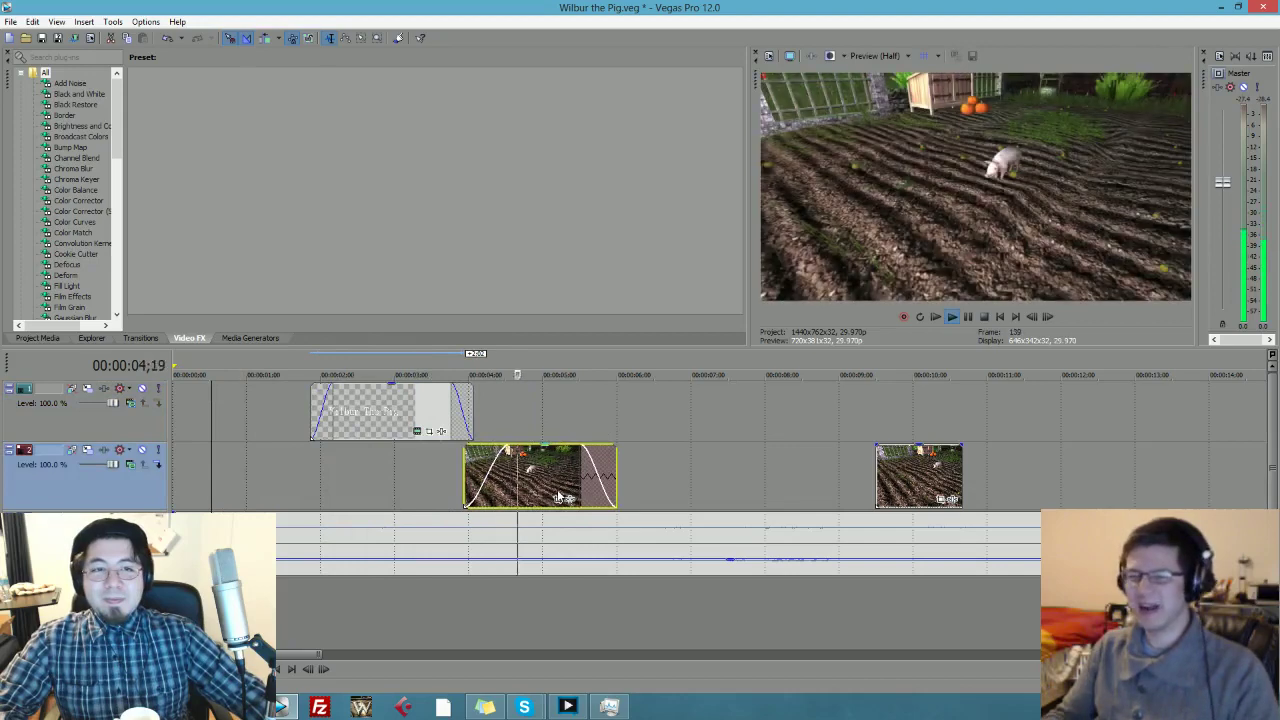
pyautogui.press('space')
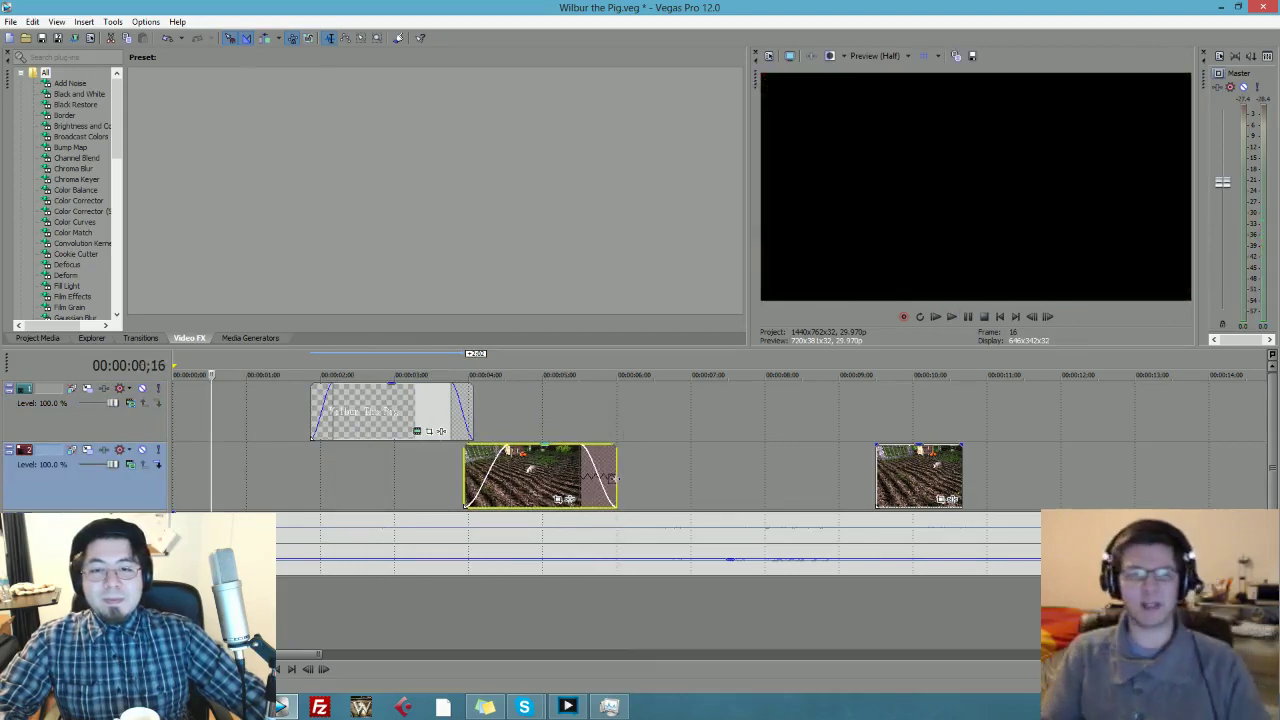
# - Move the second pig piece to overlap the first at about 00:00:05;20, set its end to about 00:00:08;04, and play it
pyautogui.moveTo(870, 481); pyautogui.dragTo(772, 468)
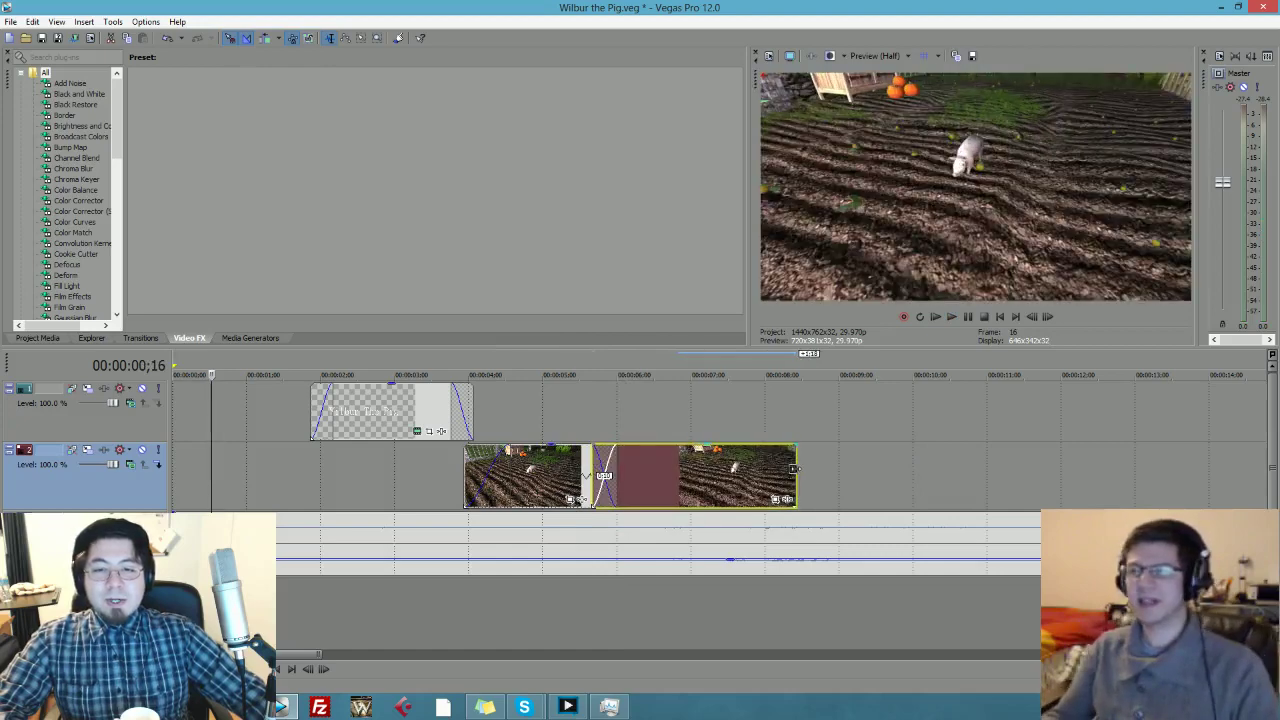
pyautogui.press('space')
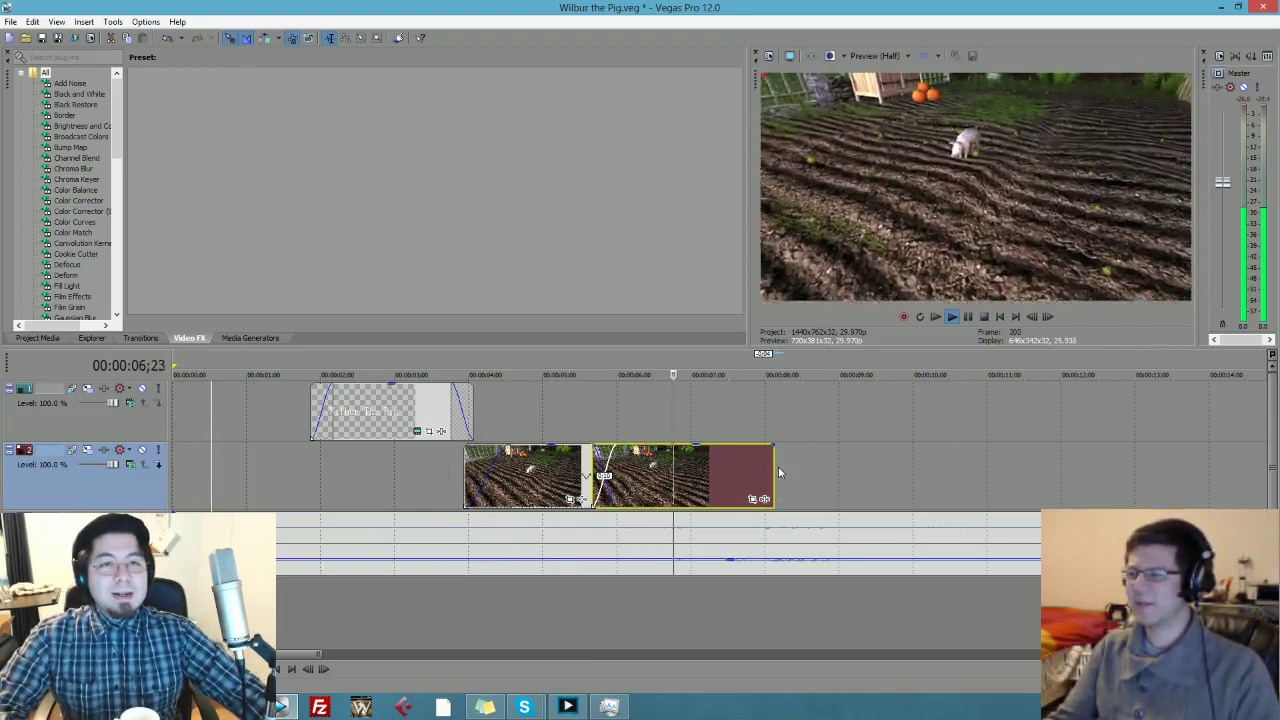
pyautogui.press('space')
# - Separate the second pig piece from the first, trim its start to about 00:00:09;08, and extend its end to about 00:00:11;24
pyautogui.moveTo(702, 477); pyautogui.dragTo(816, 477)
pyautogui.moveTo(707, 468); pyautogui.dragTo(810, 472)
pyautogui.moveTo(886, 468); pyautogui.dragTo(1078, 468)
pyautogui.moveTo(809, 470)
pyautogui.mouseDown()
pyautogui.moveTo(955, 473)
pyautogui.moveTo(809, 462)
pyautogui.mouseUp()
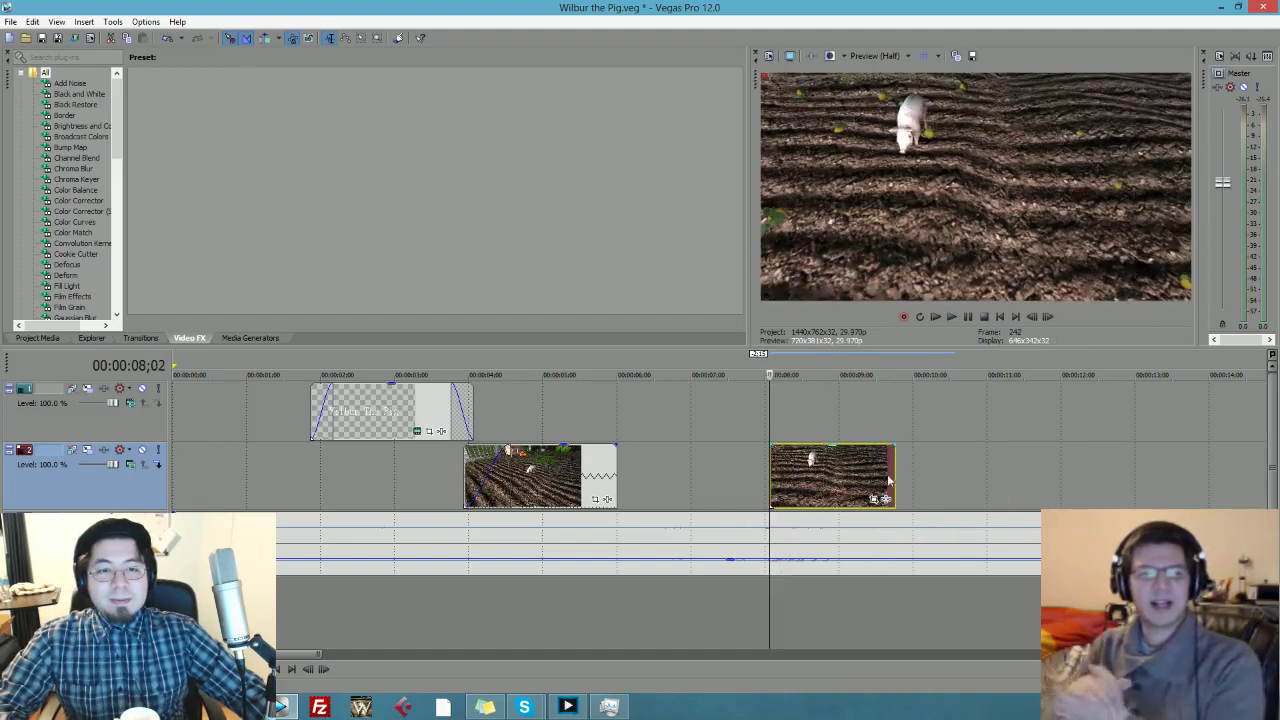
pyautogui.moveTo(890, 480); pyautogui.dragTo(1045, 478)
pyautogui.press('space')
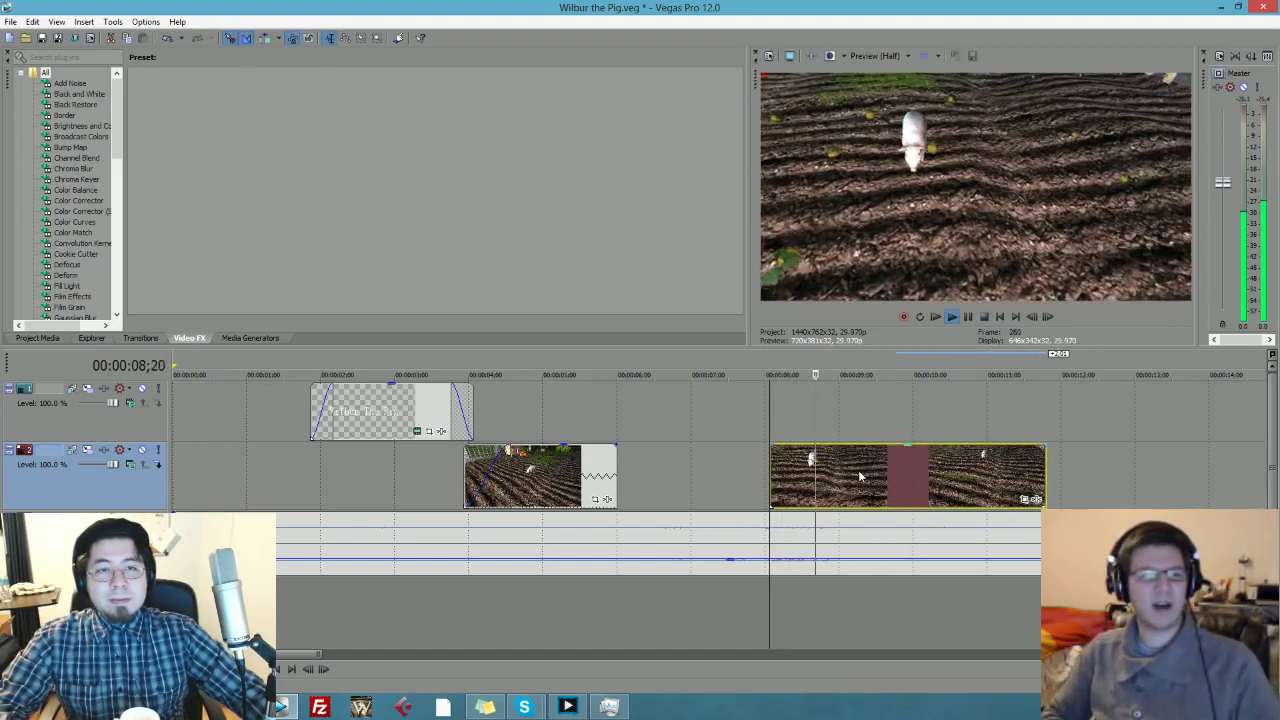
pyautogui.moveTo(770, 462); pyautogui.dragTo(857, 464)
pyautogui.press('space')
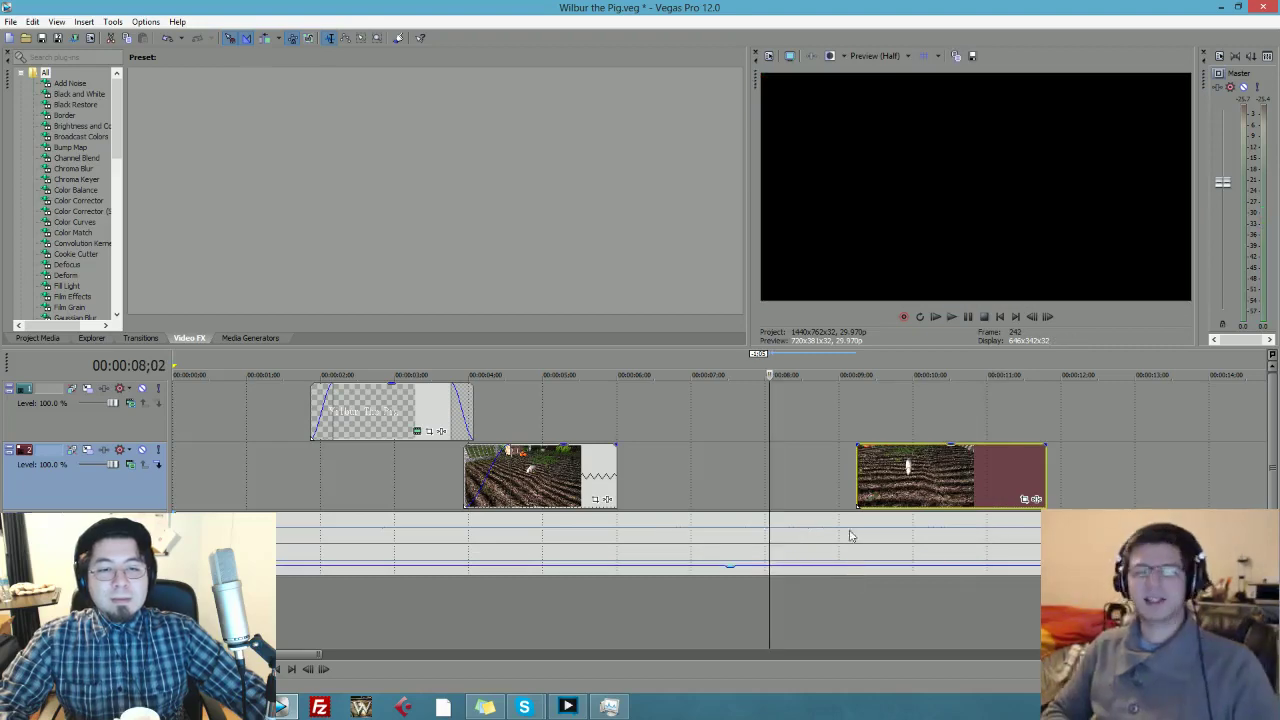
# - Trim the second pig piece further and move it back to overlap the first piece from about 00:00:05;20
pyautogui.moveTo(857, 473); pyautogui.dragTo(1032, 474)
pyautogui.moveTo(767, 463); pyautogui.dragTo(1149, 464)
pyautogui.moveTo(963, 472); pyautogui.dragTo(1165, 470)
pyautogui.click(899, 473)
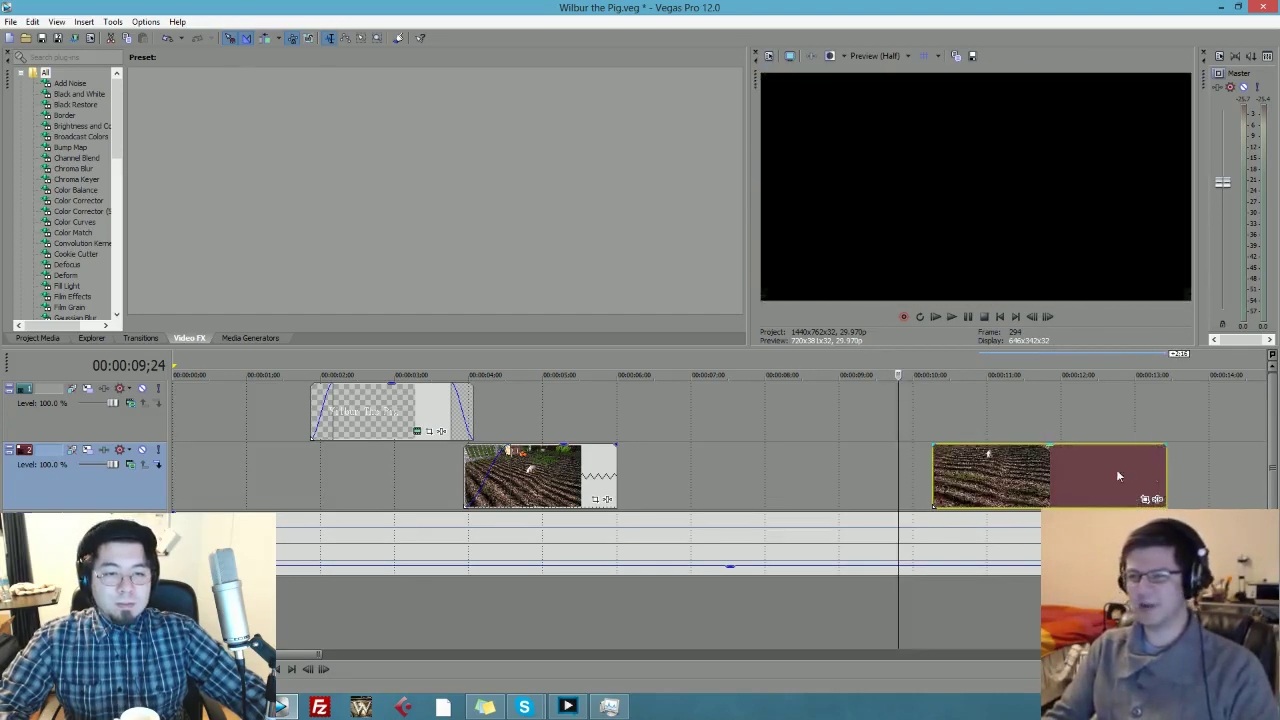
pyautogui.moveTo(940, 470); pyautogui.dragTo(645, 476)
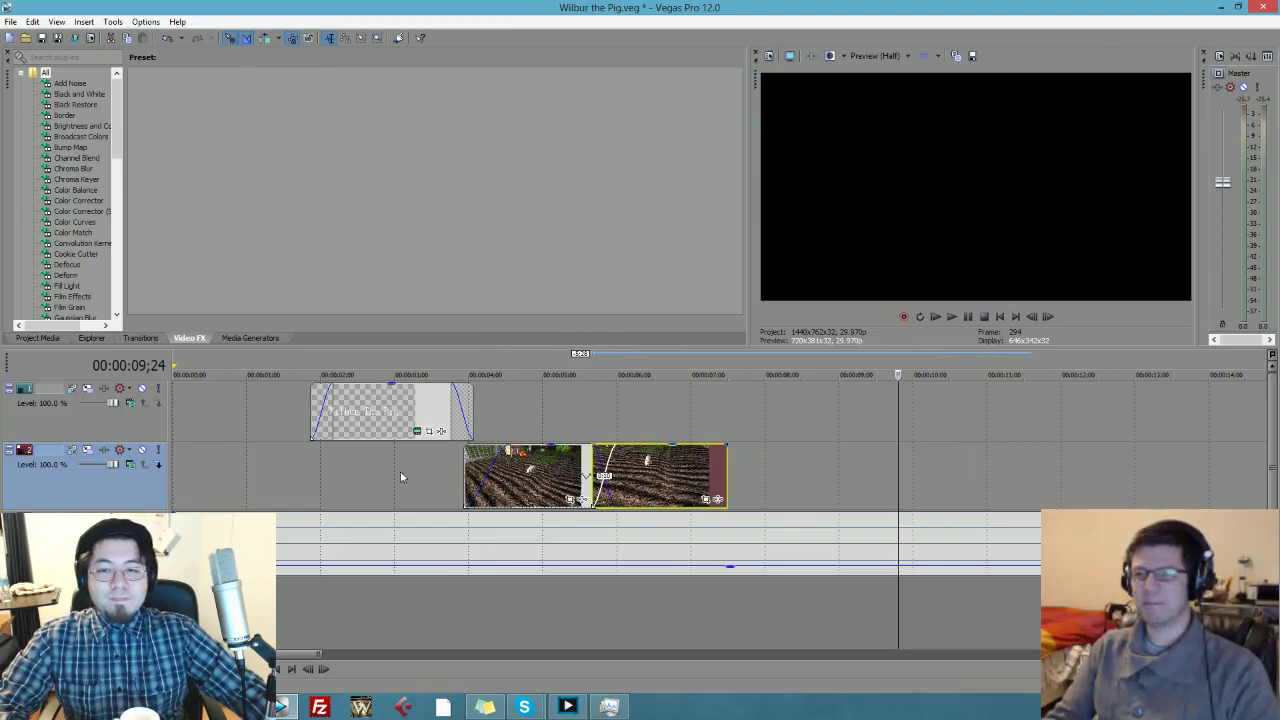
# - Play from 00:00:03;21, extend the second pig piece to end at about 00:00:07;24, and give it a short fade-out
pyautogui.click(446, 468)
pyautogui.press('space')
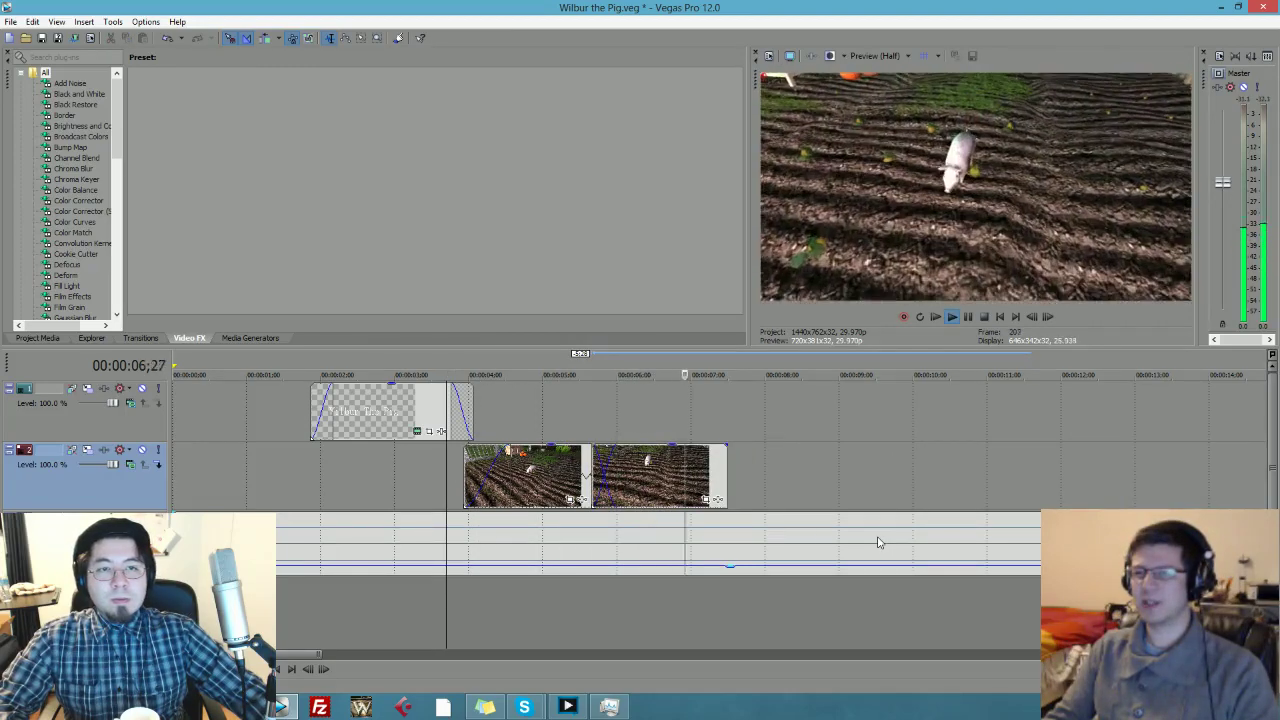
pyautogui.moveTo(723, 461); pyautogui.dragTo(748, 461)
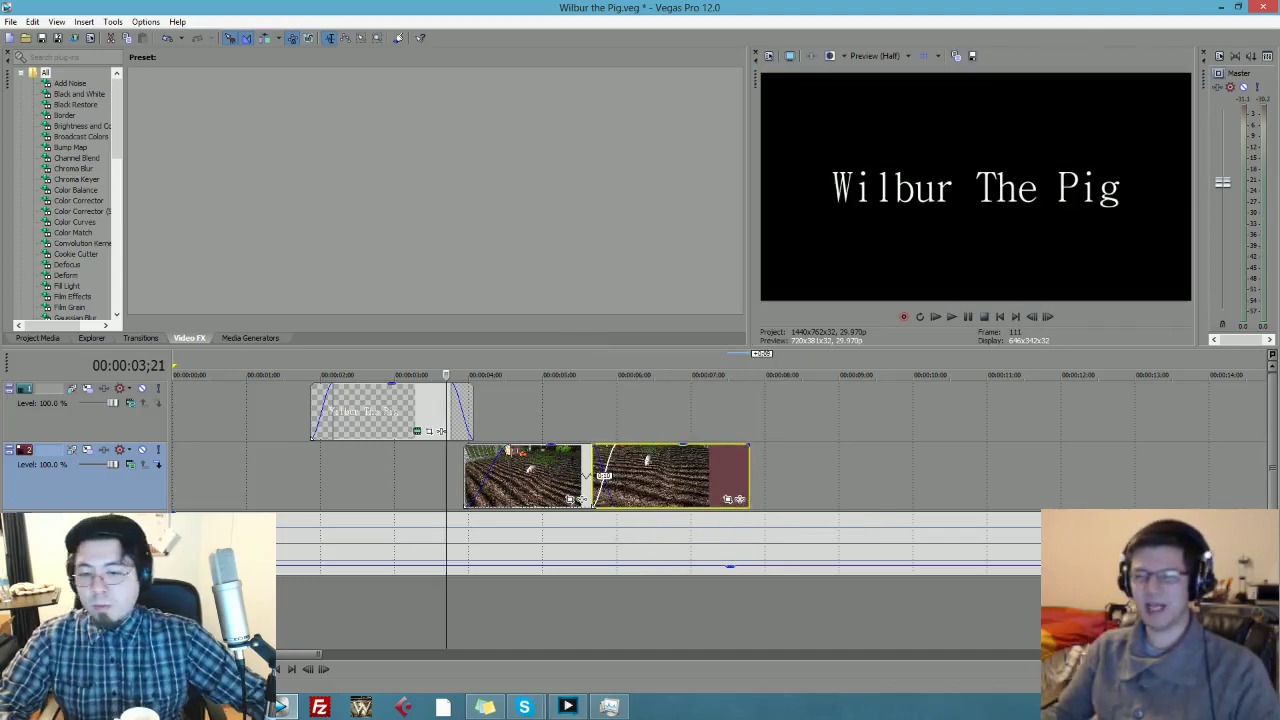
pyautogui.moveTo(752, 446); pyautogui.dragTo(723, 446)
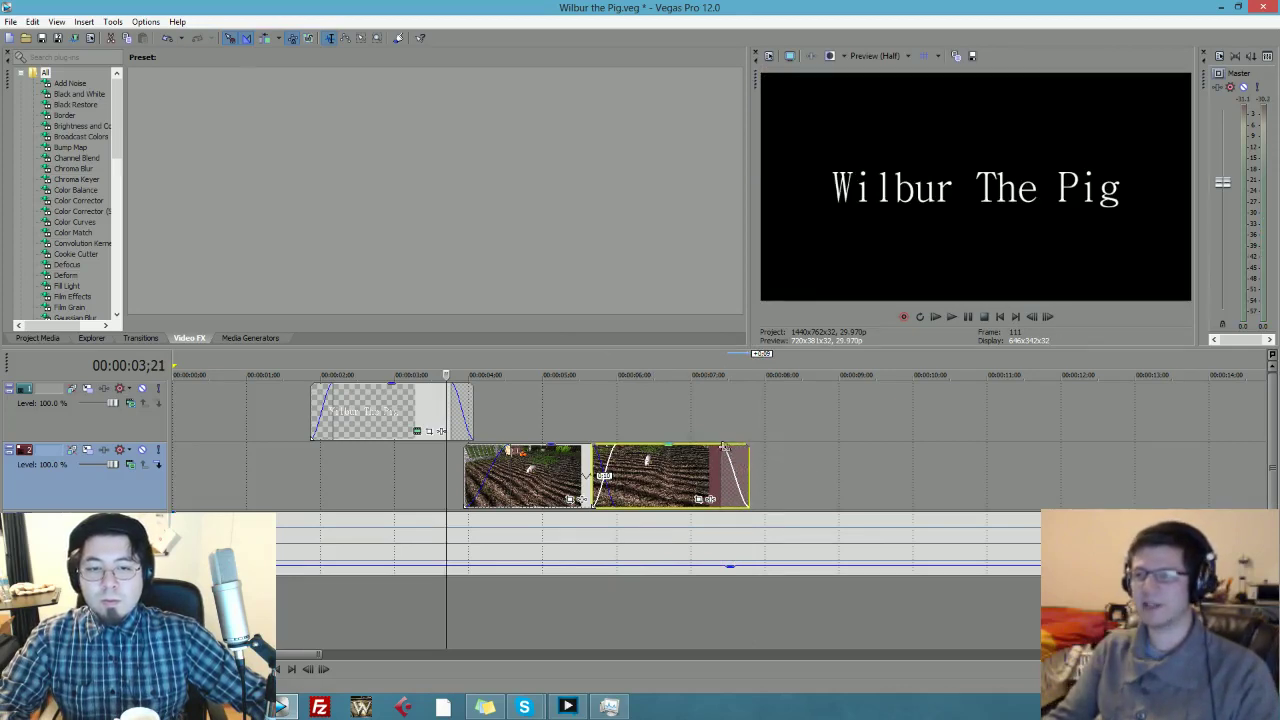
# - Paste an independent copy of the Wilbur The Pig title at the end of the second pig piece, about 00:00:07;24
pyautogui.click(752, 415)
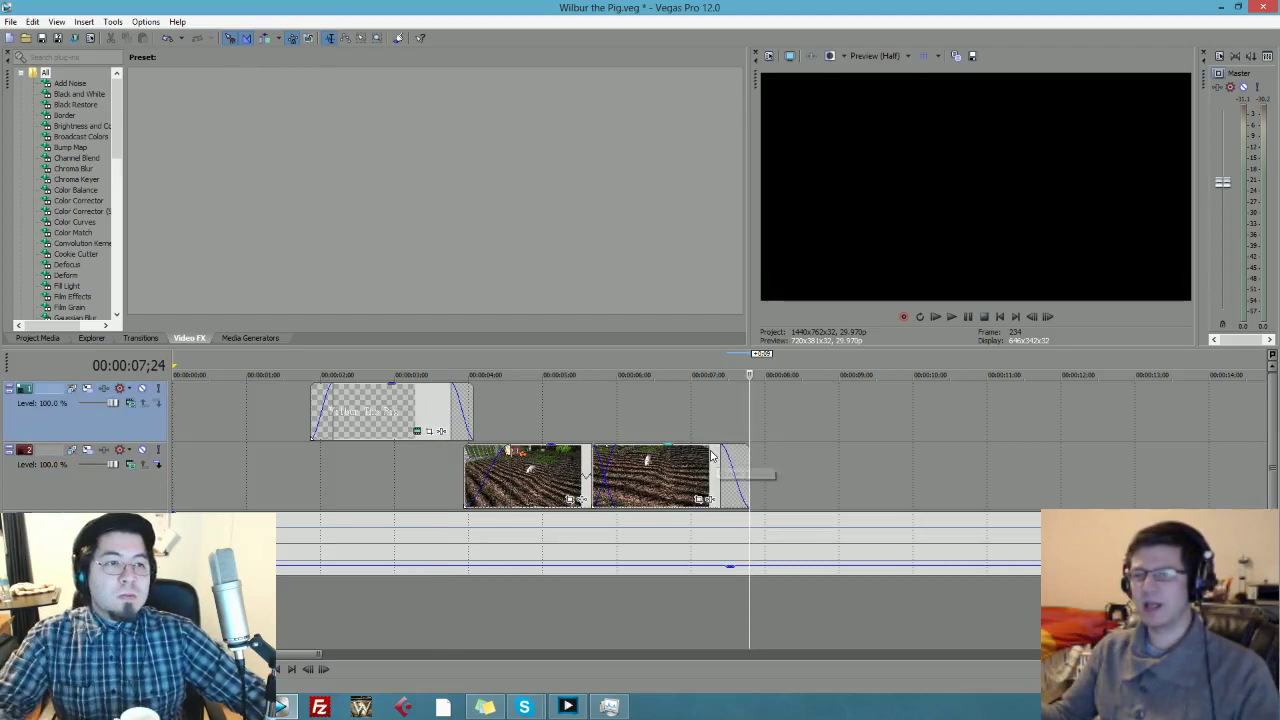
pyautogui.click(389, 411)
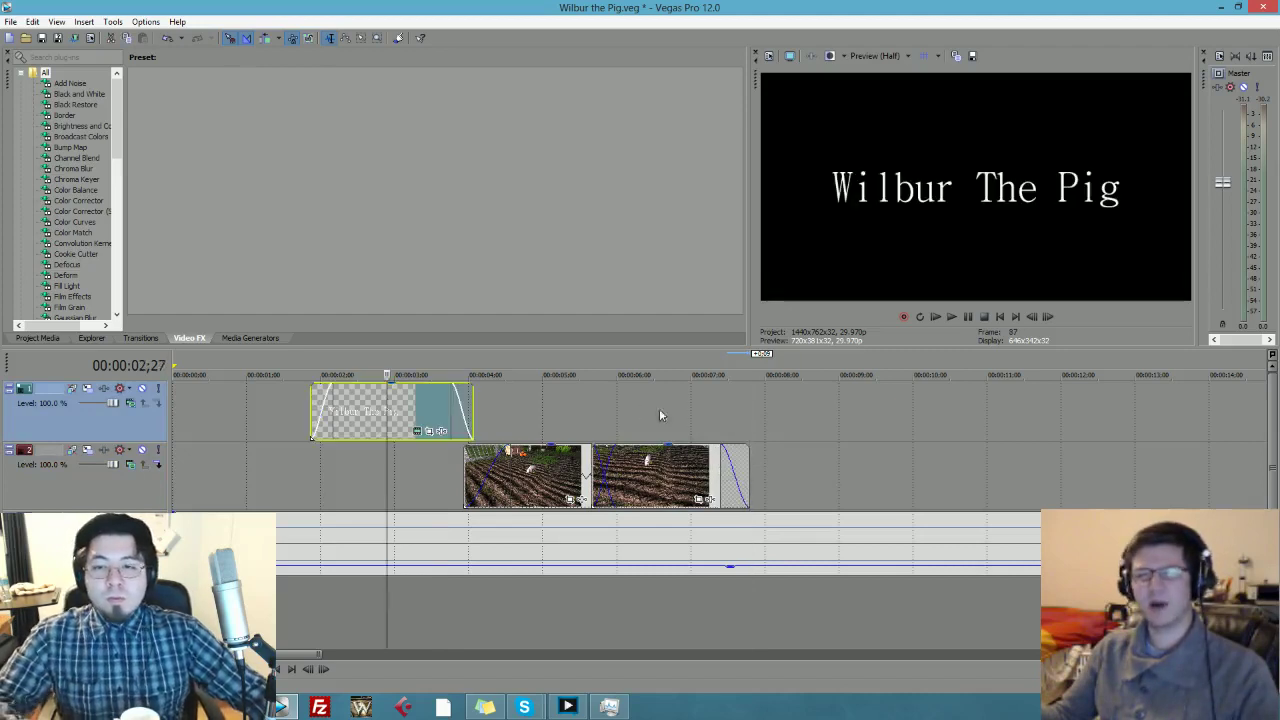
pyautogui.click(755, 413)
pyautogui.hotkey('ctrl', 'v')
pyautogui.click(734, 295)
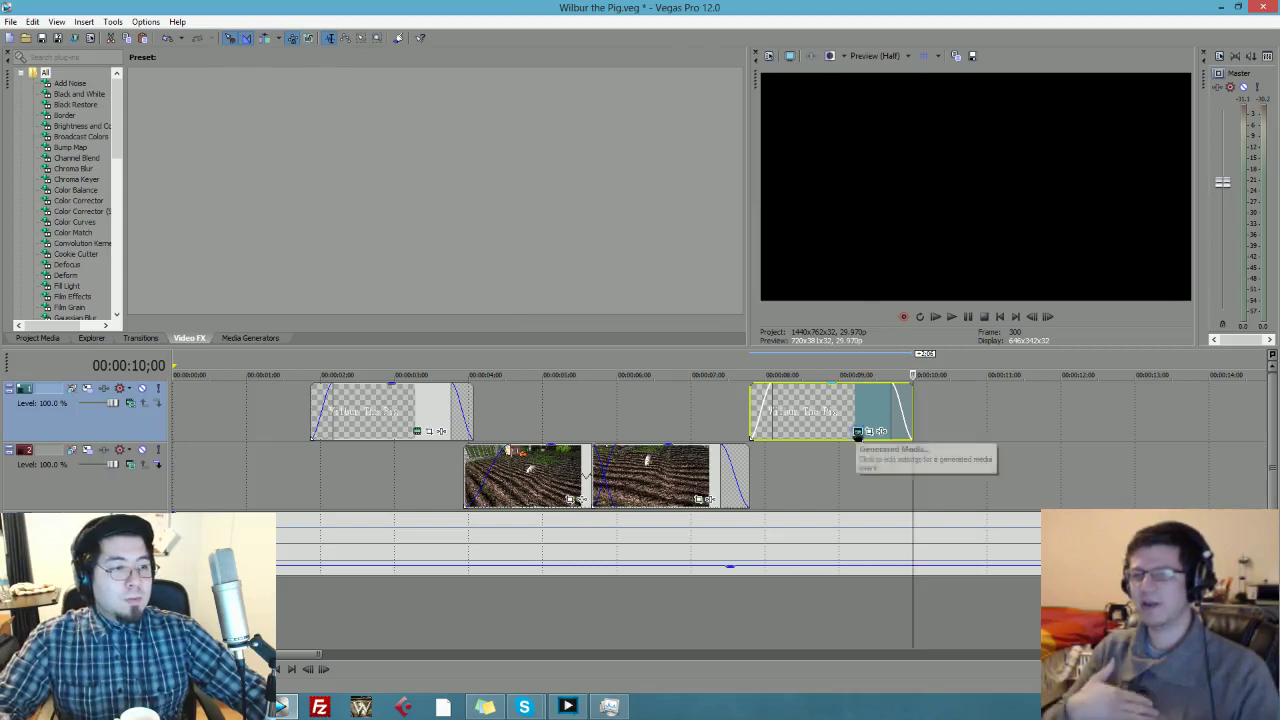
# - Replace the text of the copied title with "Loves Chassity The Cow"
pyautogui.click(857, 432)
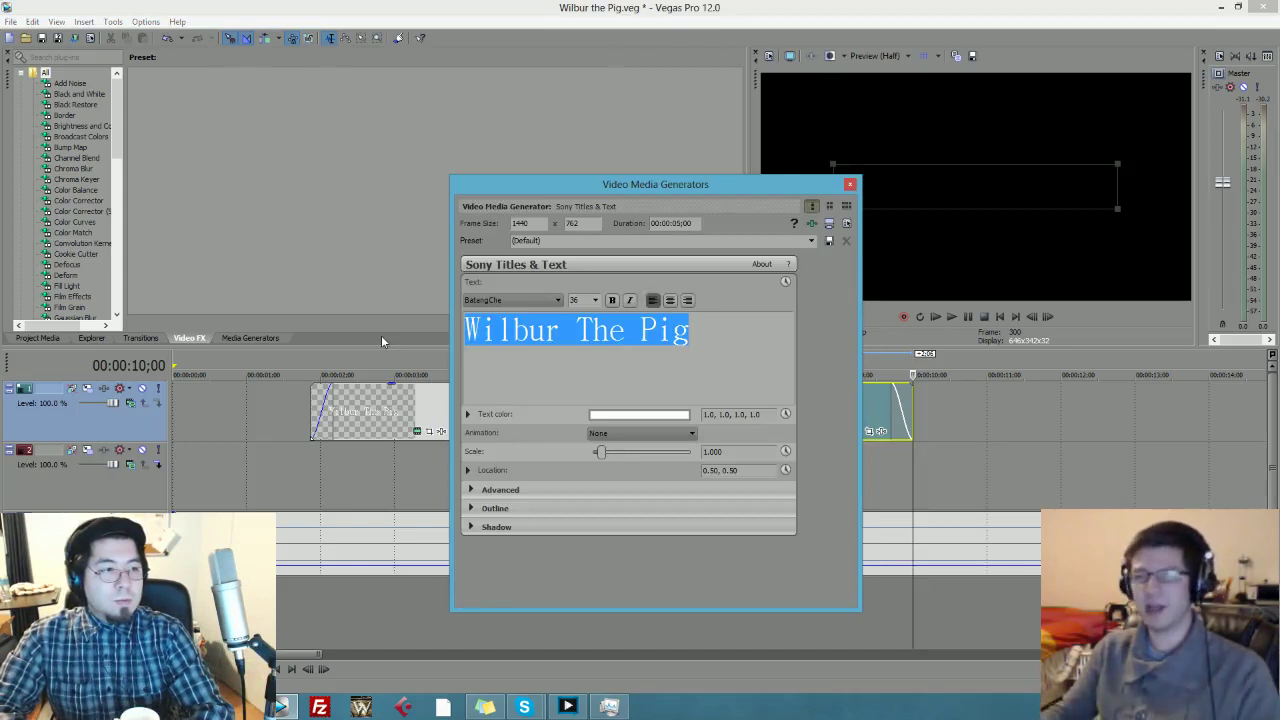
pyautogui.press('BackSpace')
pyautogui.write('Lov')
pyautogui.press('BackSpace')
pyautogui.press('BackSpace')
pyautogui.press('BackSpace')
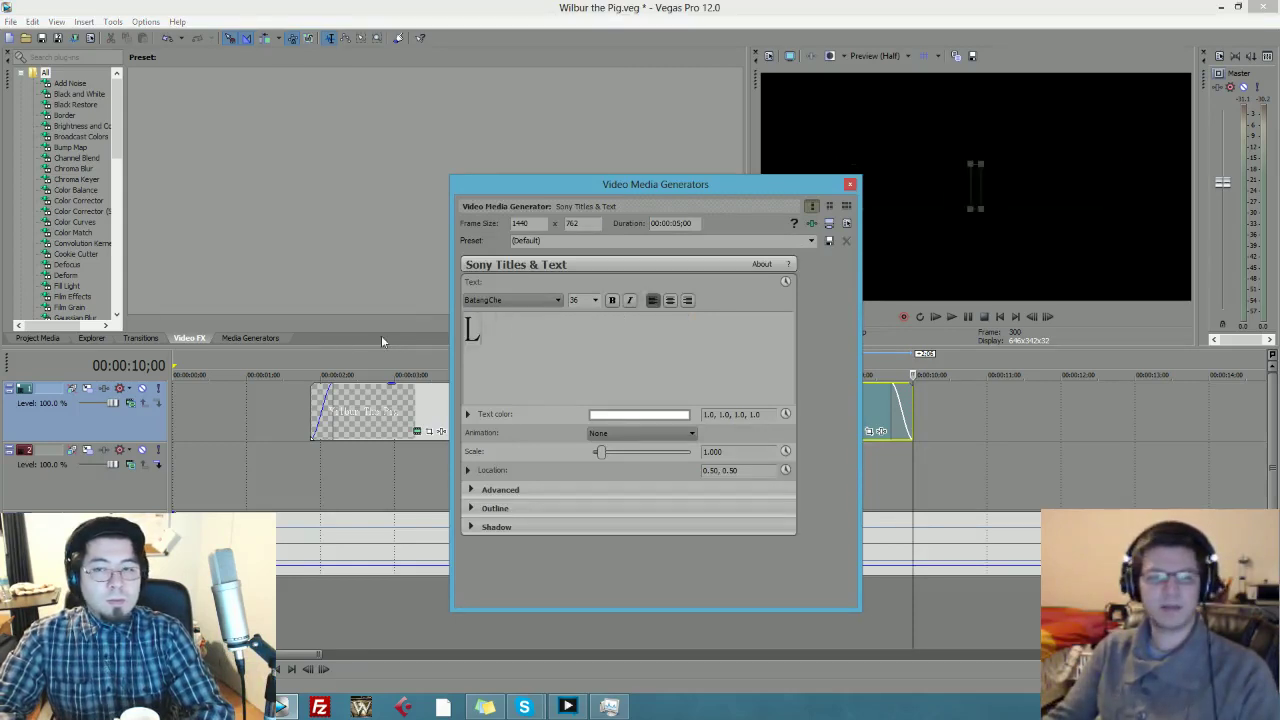
pyautogui.write('Loves Ch')
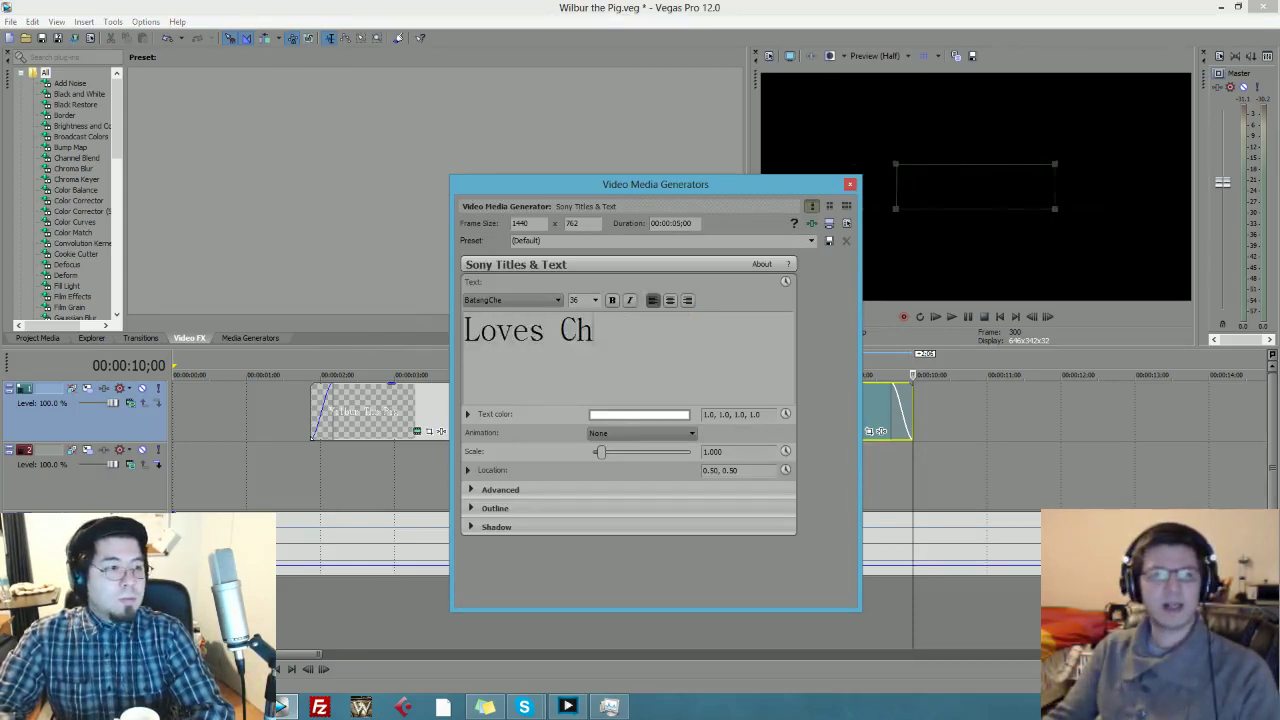
pyautogui.write('assity The Cow')
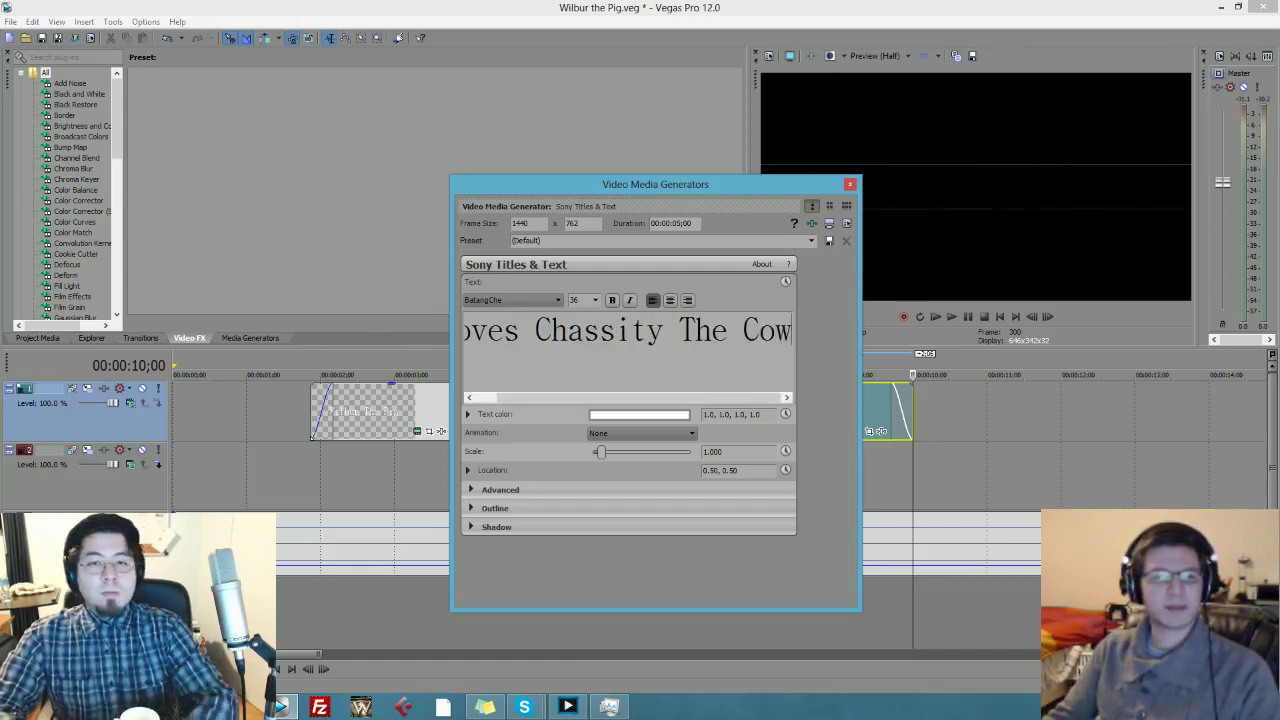
pyautogui.click(851, 185)
# - Set the font size of the "Loves Chassity The Cow" text to 22
pyautogui.click(814, 424)
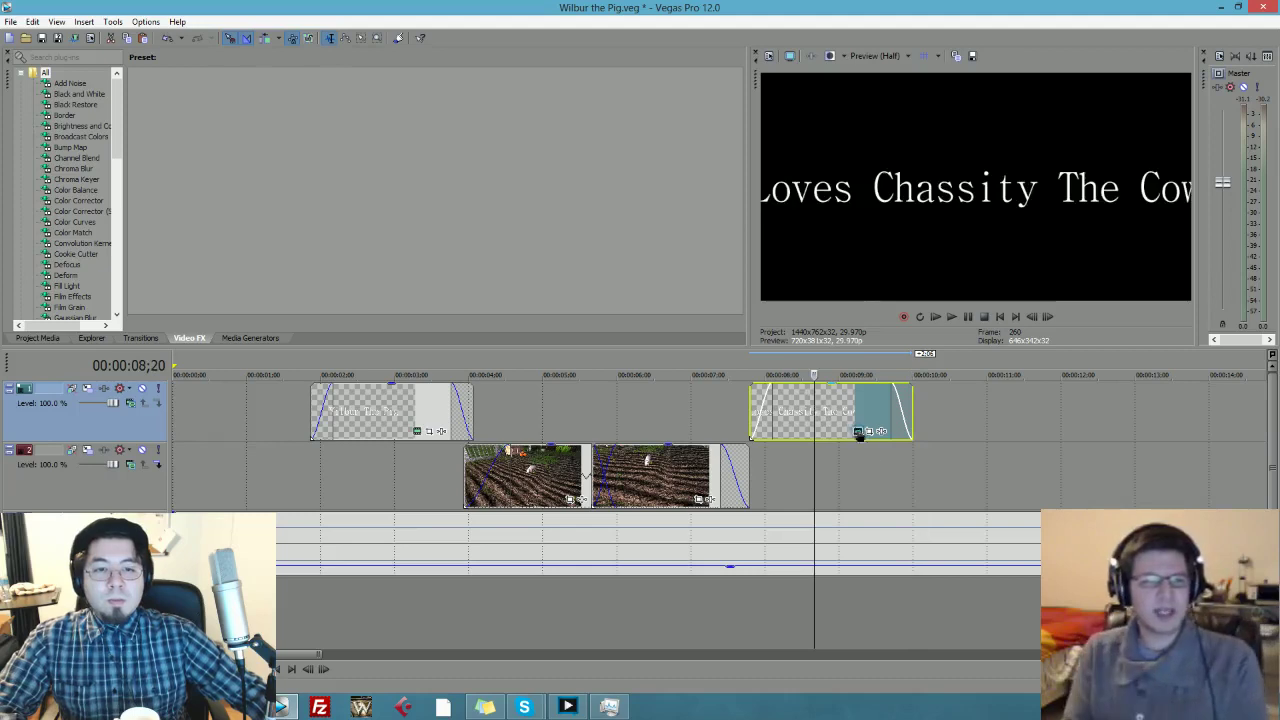
pyautogui.click(881, 431)
pyautogui.hotkey('ctrl', 'a')
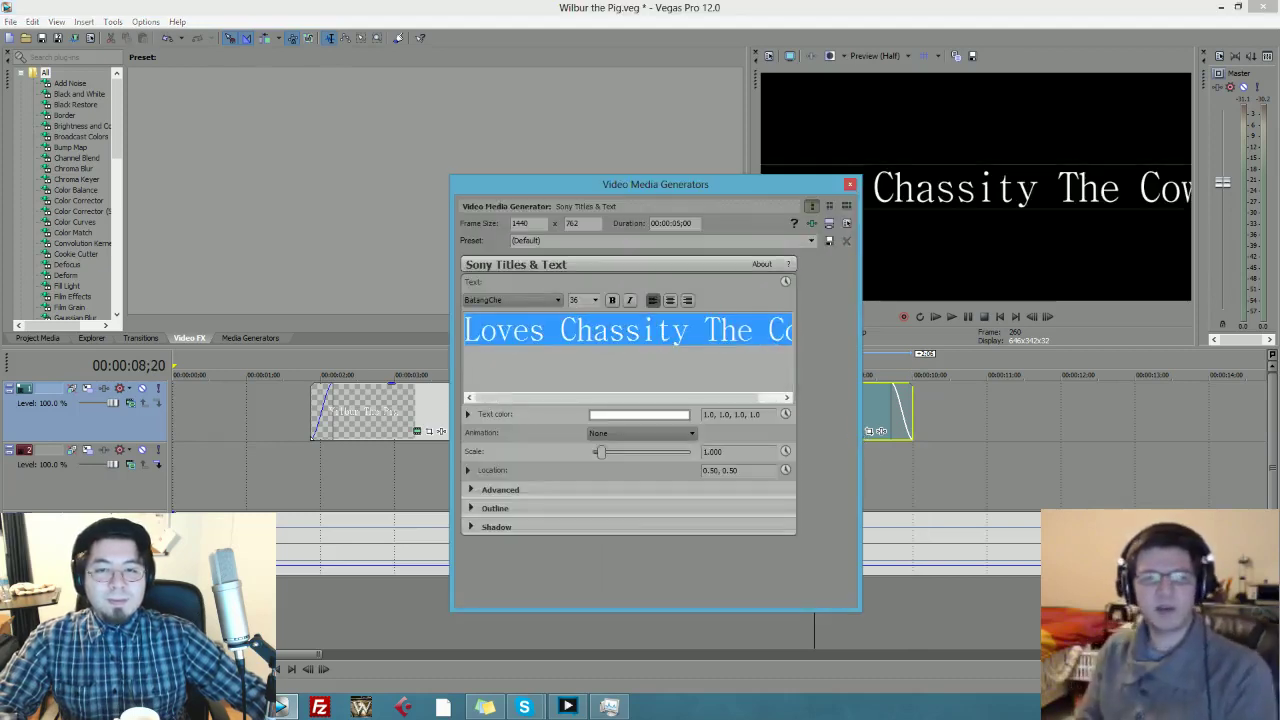
pyautogui.click(595, 300)
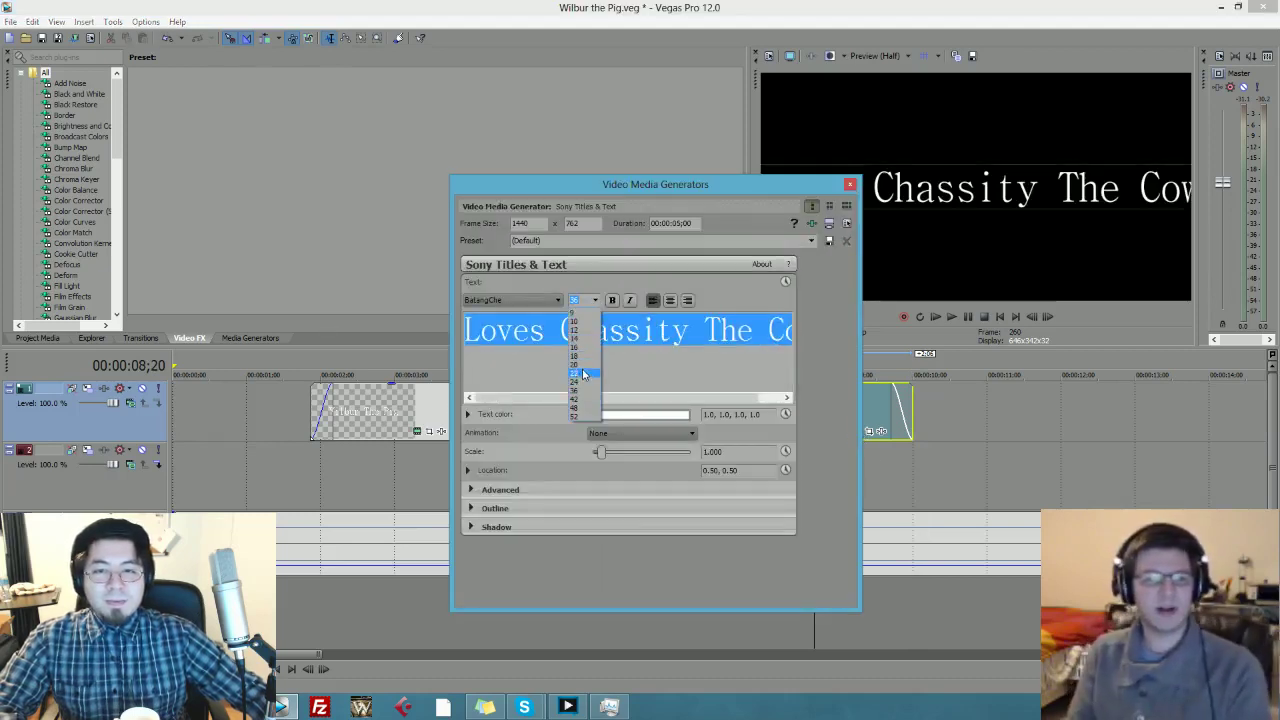
pyautogui.click(584, 374)
pyautogui.click(849, 185)
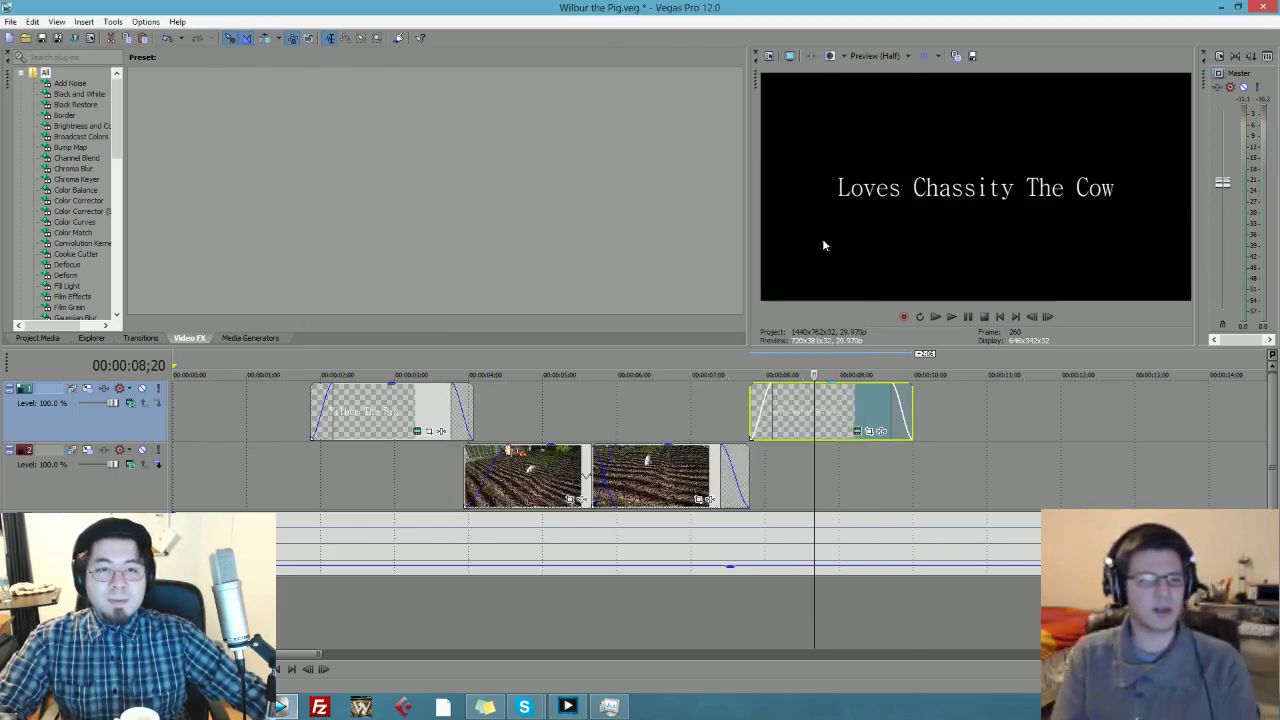
# - Play from 00:00:03;04, shorten the second pig piece to about 00:00:07;15, and move the second title to start at about 00:00:07;09
pyautogui.click(411, 469)
pyautogui.press('space')
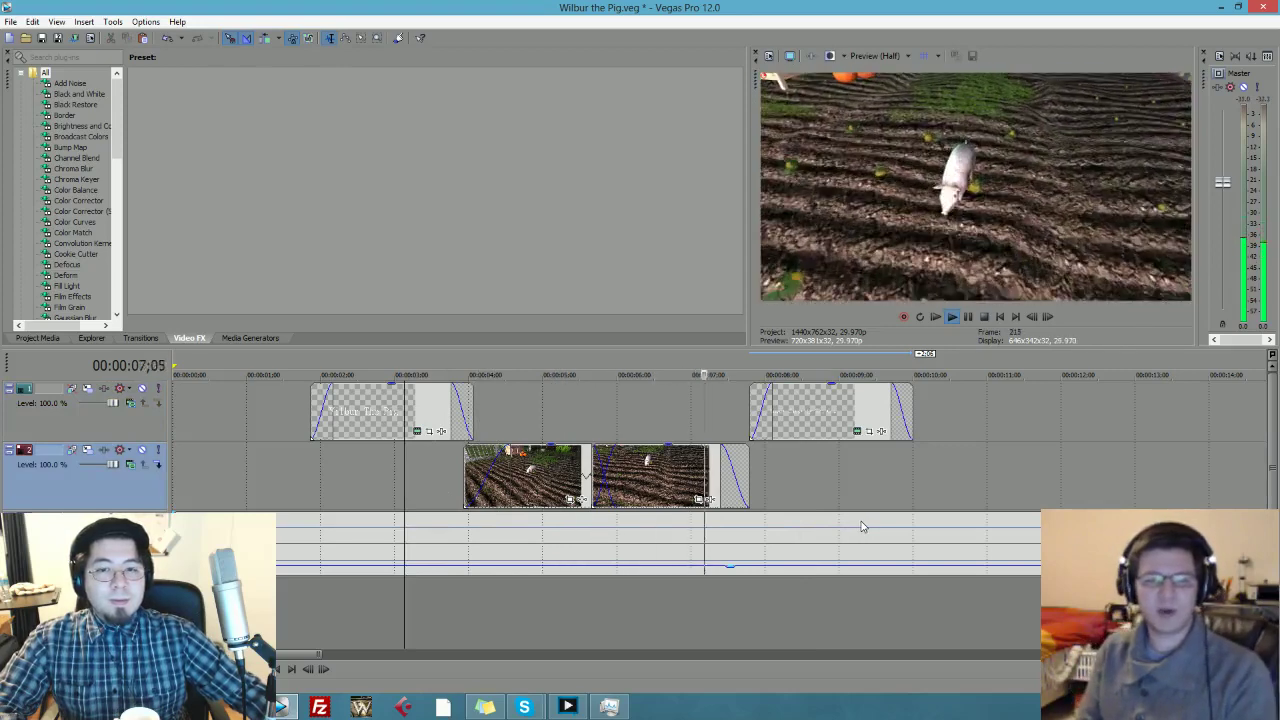
pyautogui.press('space')
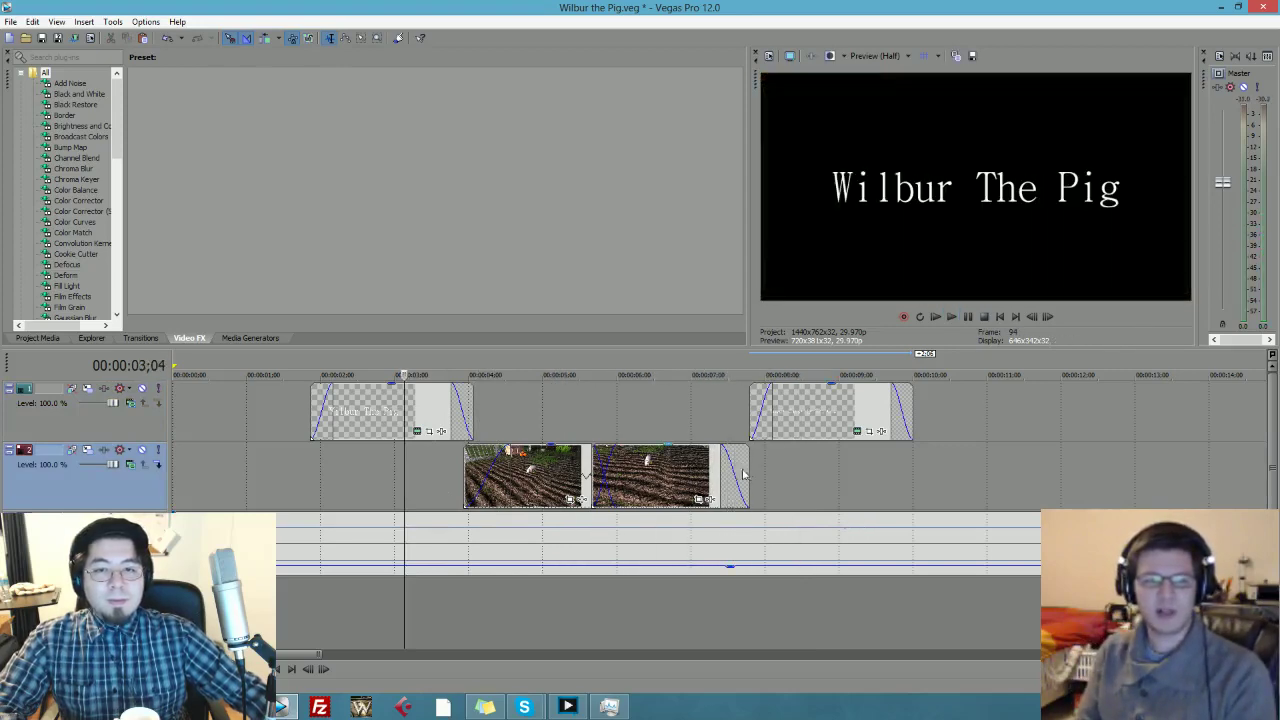
pyautogui.moveTo(745, 466); pyautogui.dragTo(727, 466)
pyautogui.moveTo(806, 428); pyautogui.dragTo(769, 430)
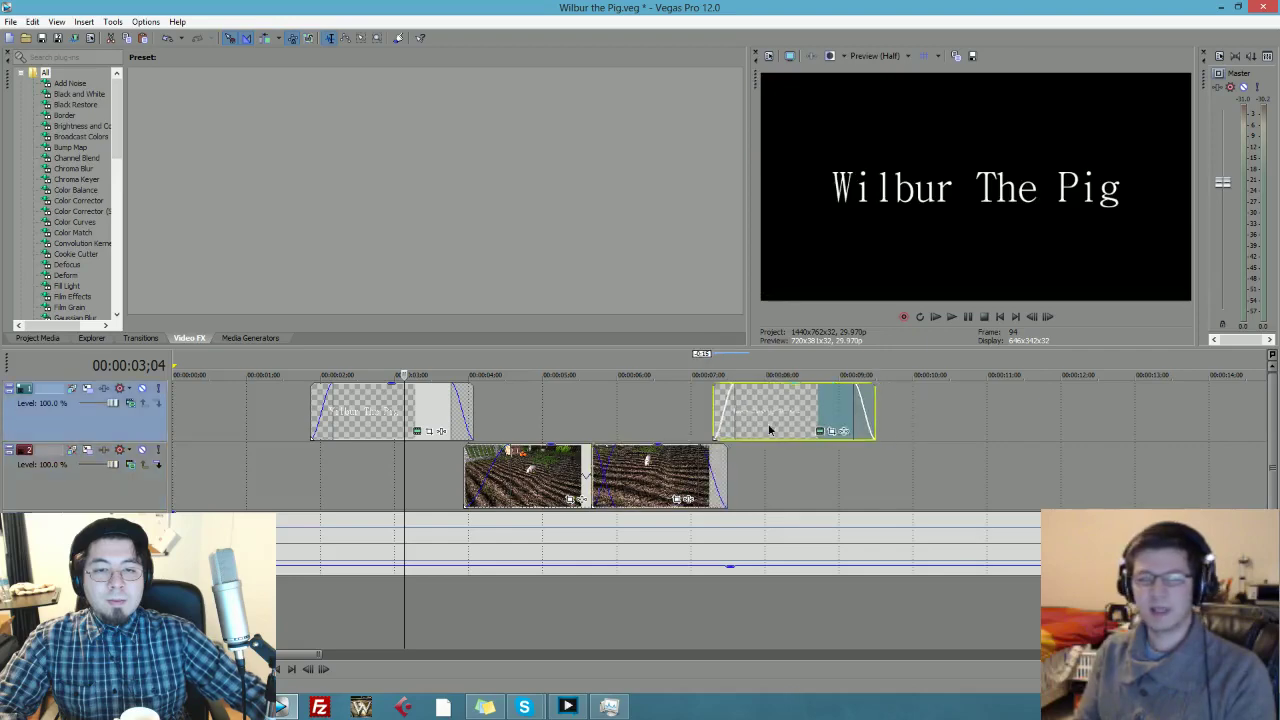
# - Extend the end of the second title to about 00:00:10;04 while playing its appearance and ending against the music
pyautogui.click(679, 423)
pyautogui.press('space')
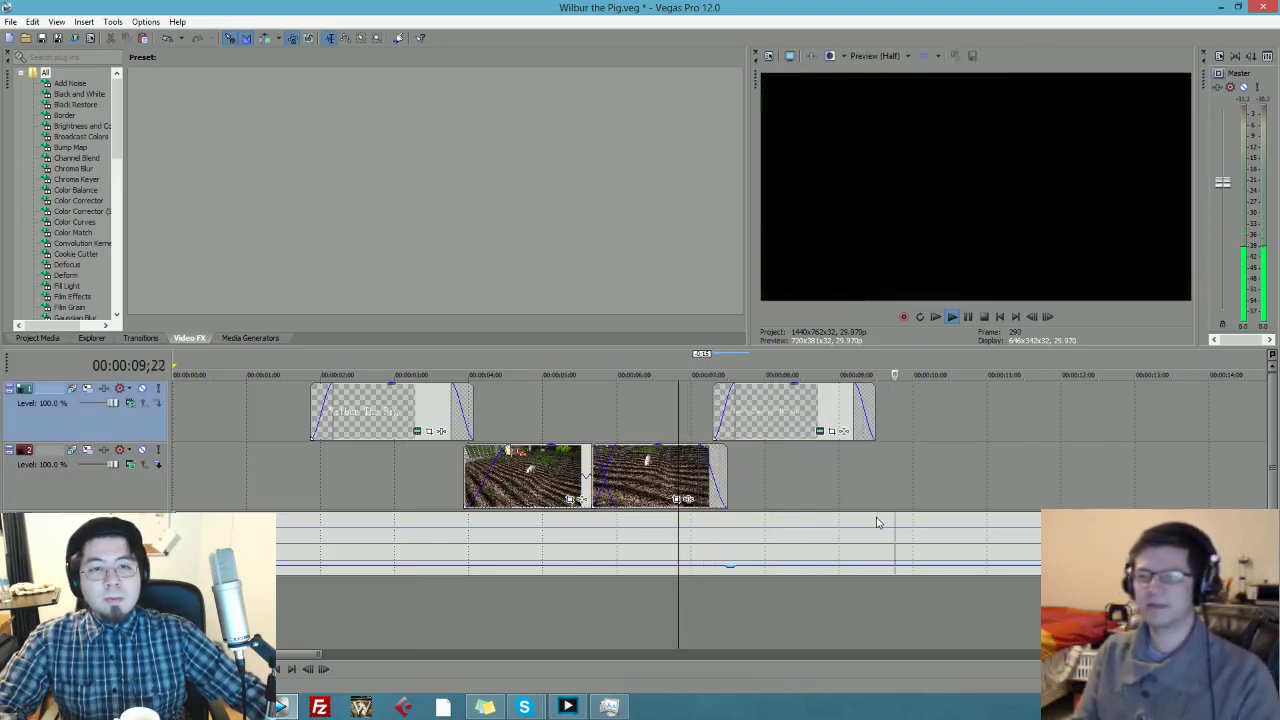
pyautogui.moveTo(873, 418); pyautogui.dragTo(910, 418)
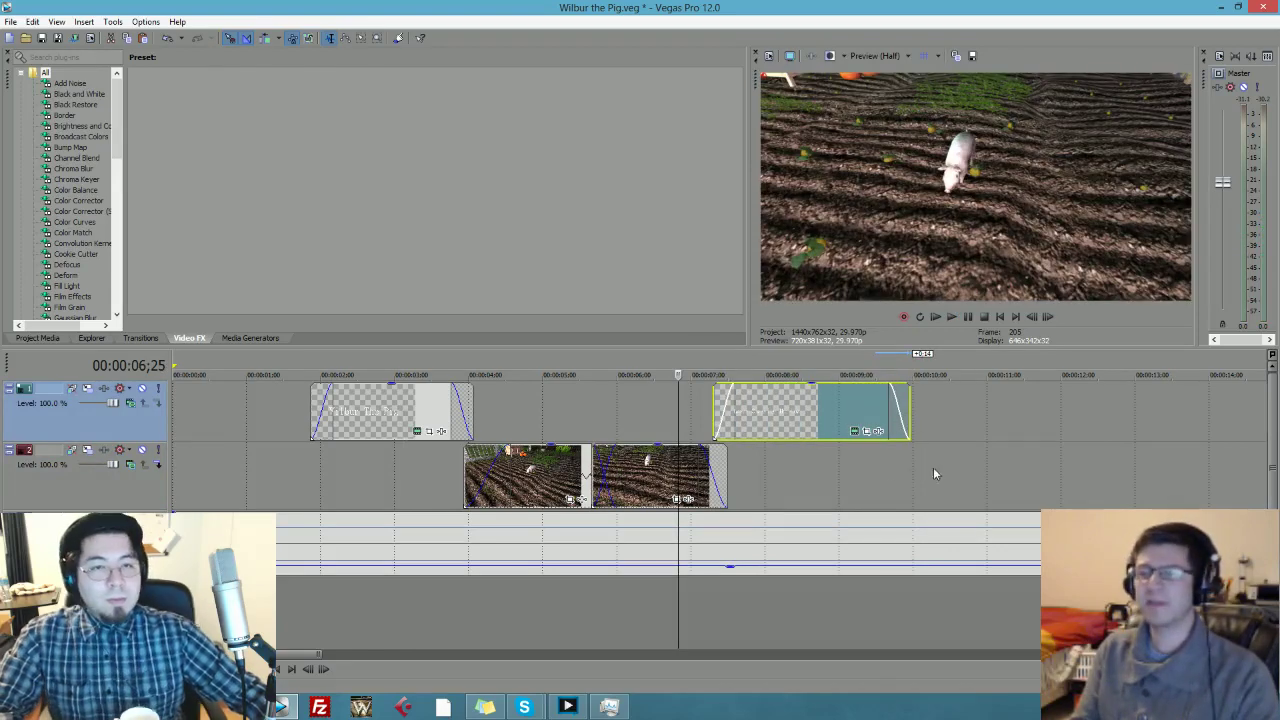
pyautogui.click(851, 393)
pyautogui.press('space')
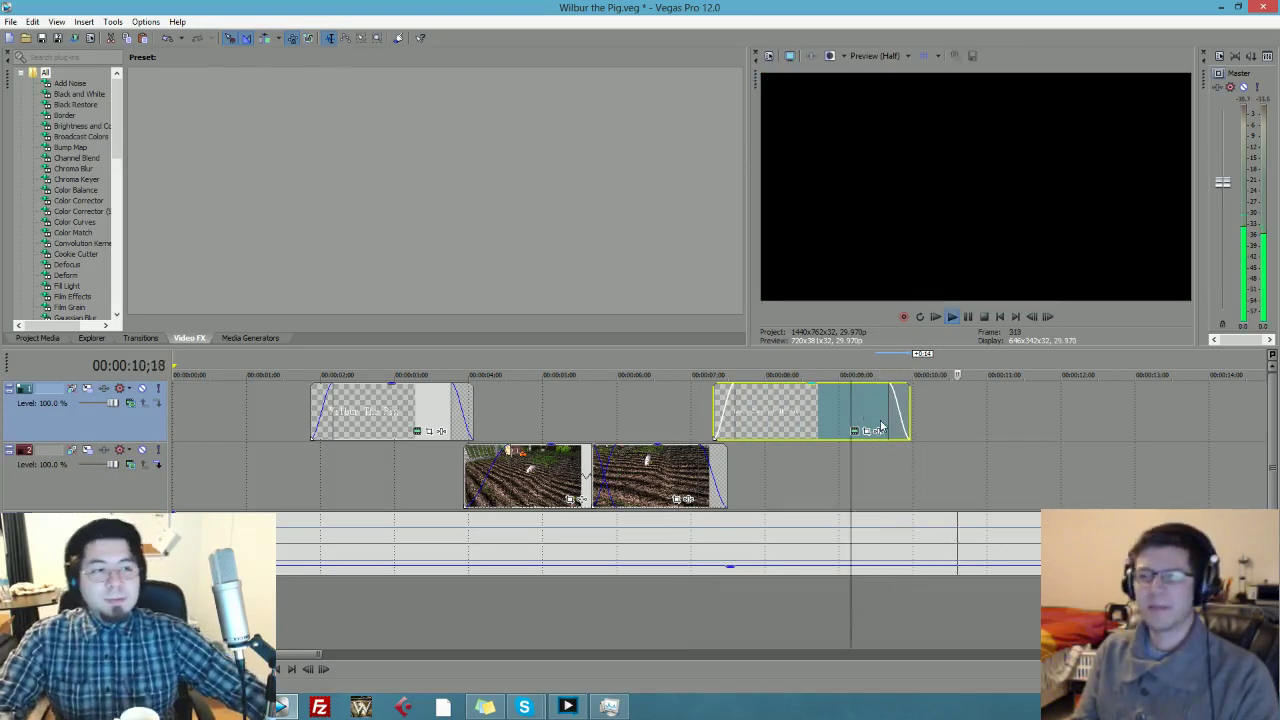
pyautogui.press('space')
pyautogui.moveTo(905, 407); pyautogui.dragTo(922, 407)
pyautogui.hotkey('alt', 'Tab')
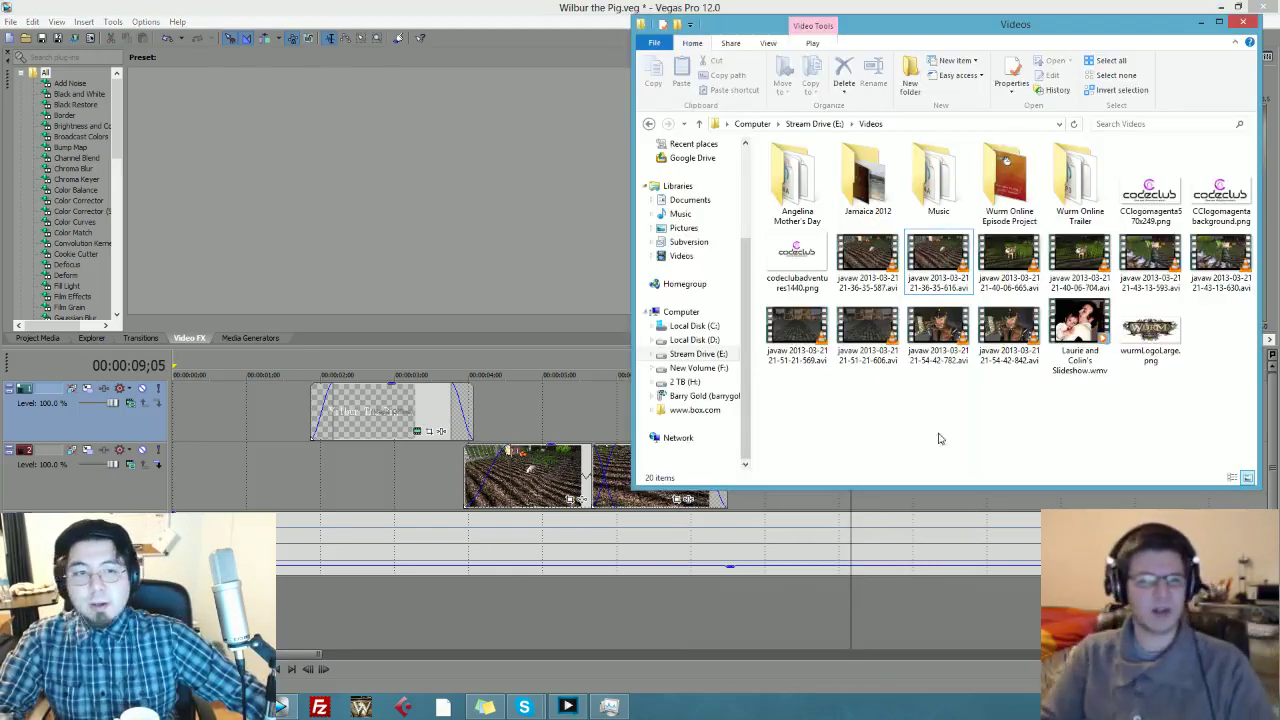
pyautogui.moveTo(1079, 253); pyautogui.dragTo(879, 508)
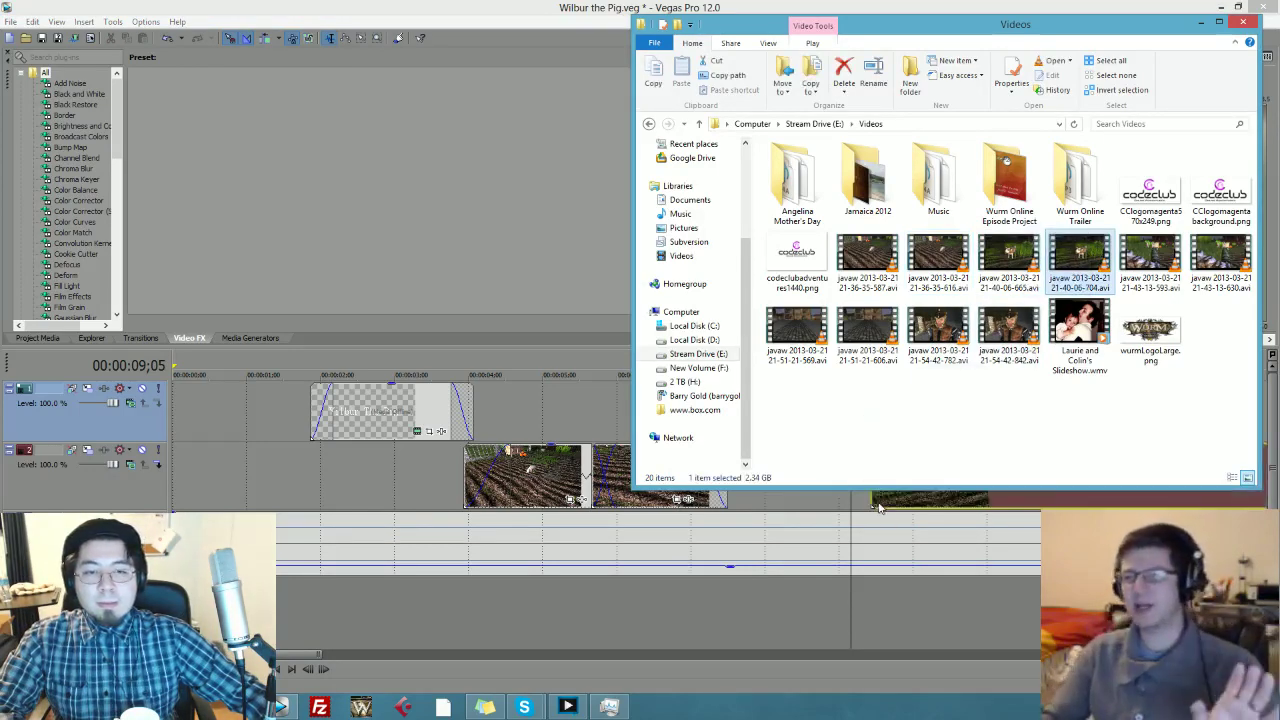
# - Move the cow clip to start at about 00:00:09;26, add a fade-in of about 10 frames, and play through the title transition
pyautogui.moveTo(1185, 37); pyautogui.dragTo(880, 506)
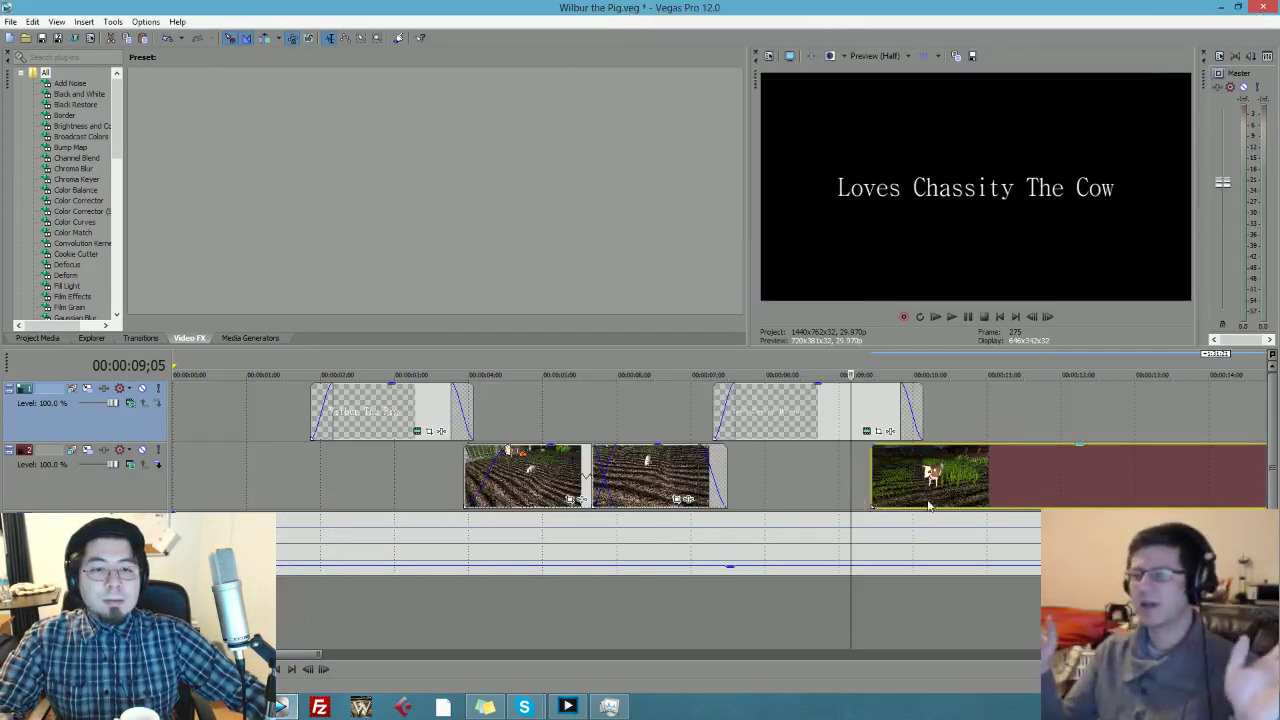
pyautogui.moveTo(945, 480); pyautogui.dragTo(1061, 481)
pyautogui.moveTo(1138, 486); pyautogui.dragTo(986, 492)
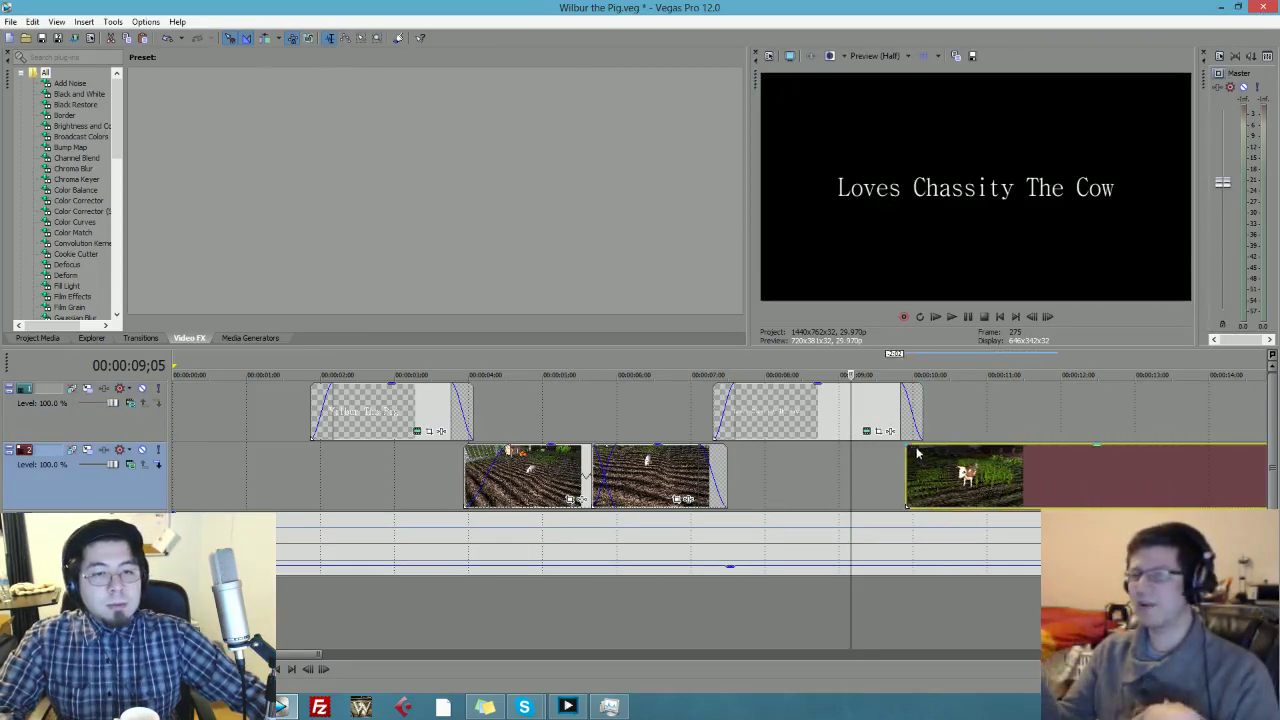
pyautogui.moveTo(905, 445); pyautogui.dragTo(931, 446)
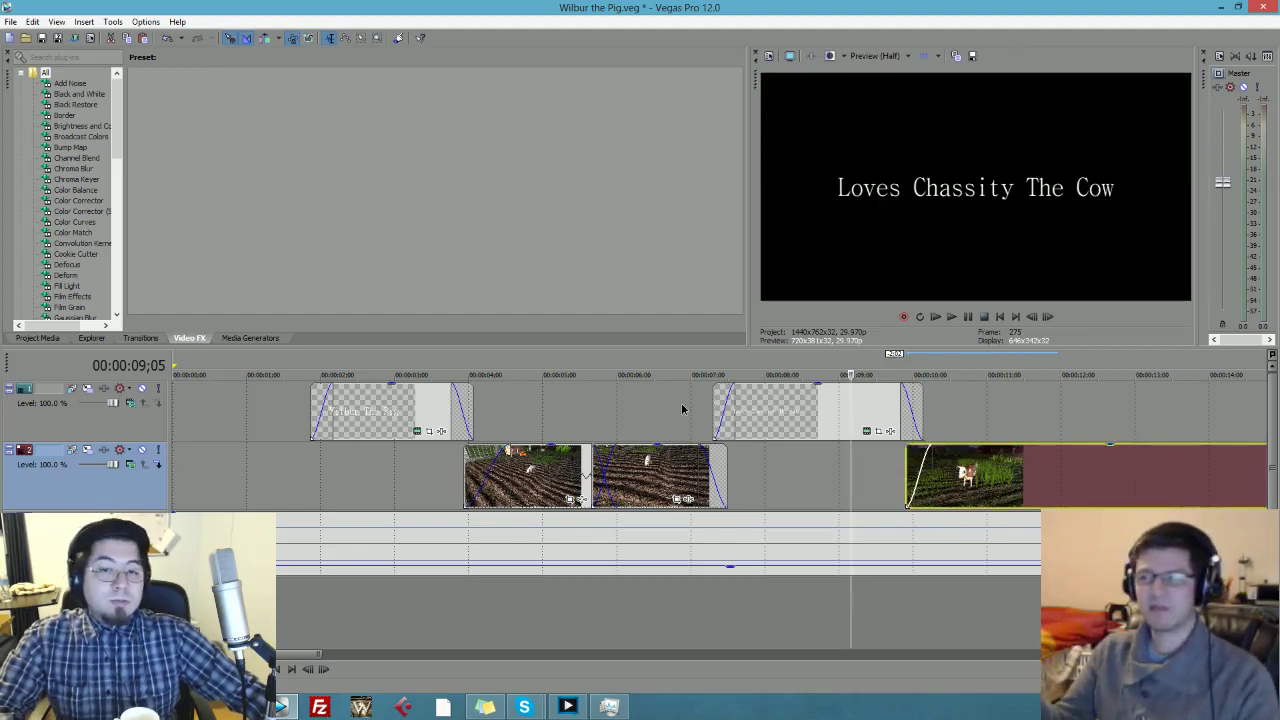
pyautogui.click(682, 408)
pyautogui.press('space')
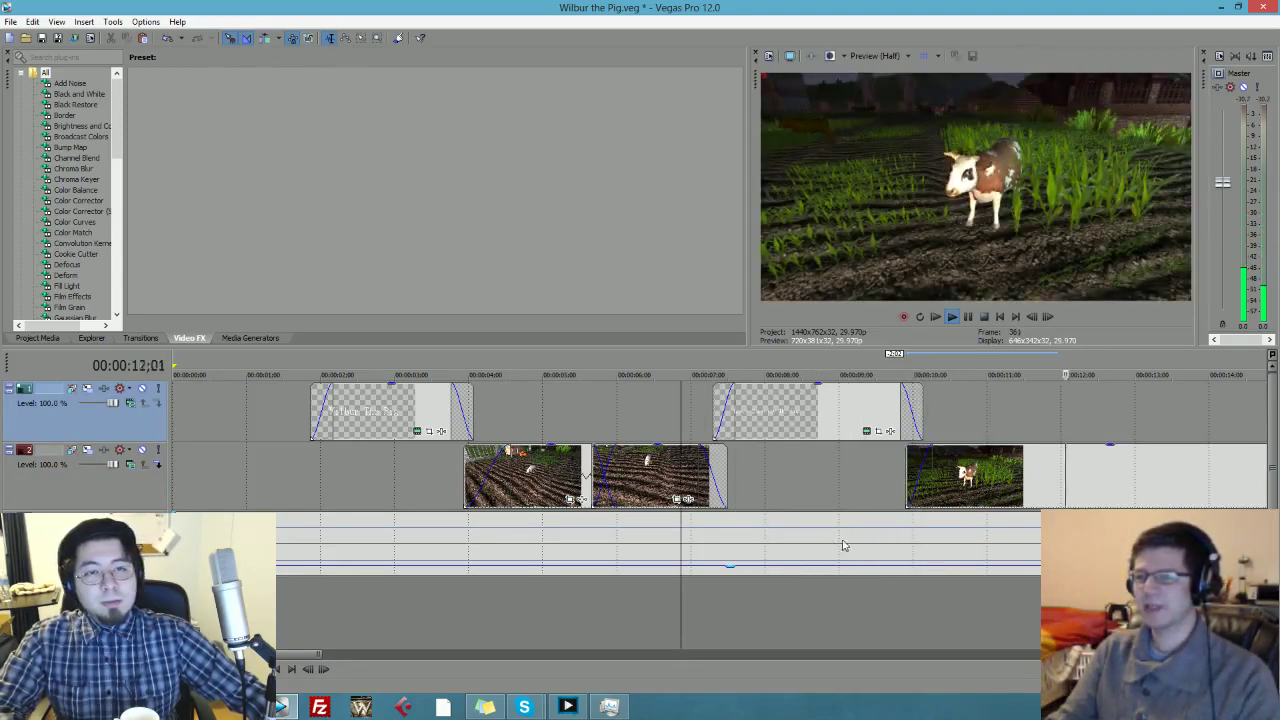
pyautogui.press('space')
# - Trim the cow clip to open on later footage, place its start at about 00:00:09;27, and play it from 00:00:09;16
pyautogui.moveTo(907, 467); pyautogui.dragTo(955, 500)
pyautogui.moveTo(871, 476); pyautogui.dragTo(1032, 476)
pyautogui.moveTo(1157, 480); pyautogui.dragTo(1051, 486)
pyautogui.click(879, 465)
pyautogui.press('space')
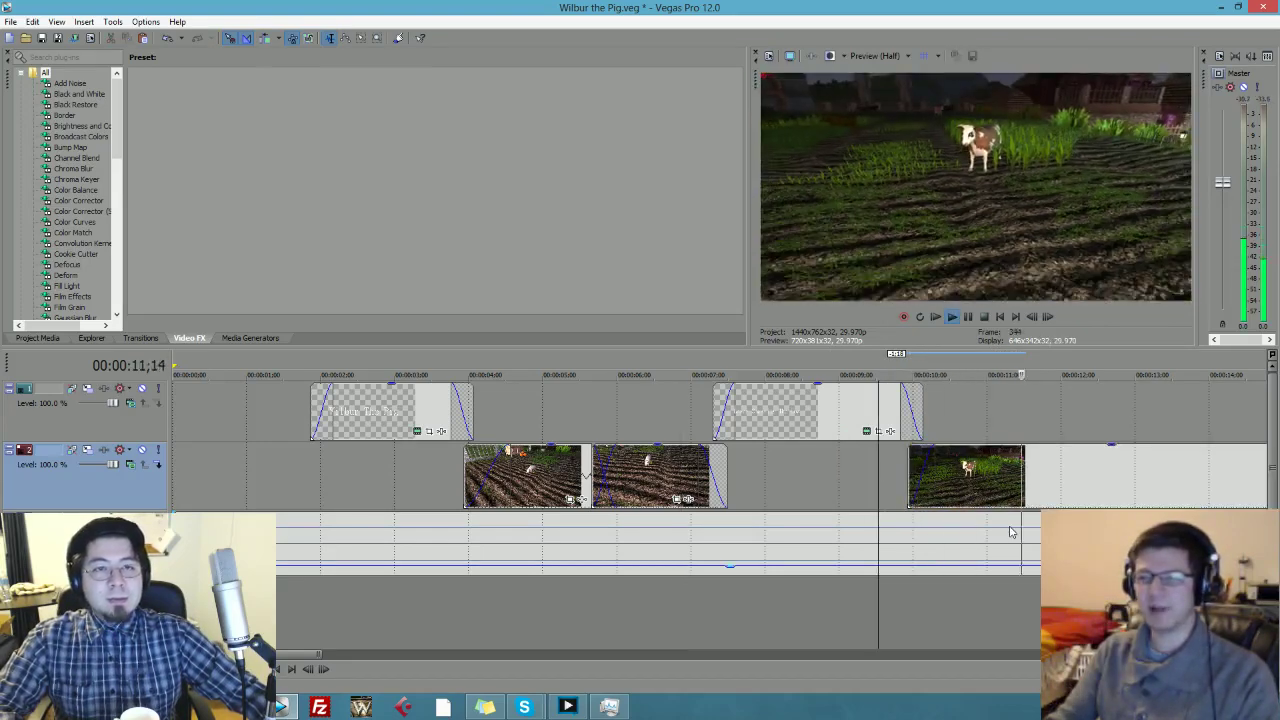
pyautogui.press('space')
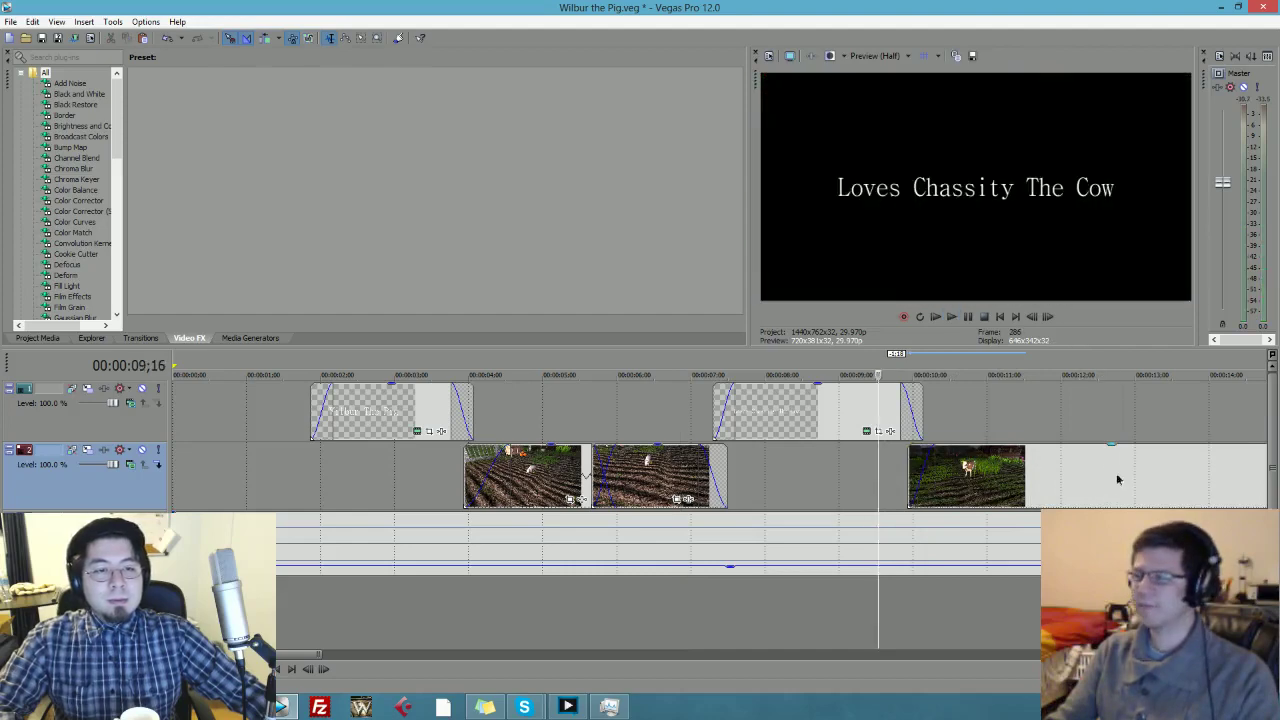
# - Cut the cow clip at about 00:00:12;21, remove the remainder, and add a fade-out of about 10 frames
pyautogui.click(1115, 475)
pyautogui.press('s')
pyautogui.click(1162, 477)
pyautogui.press('Delete')
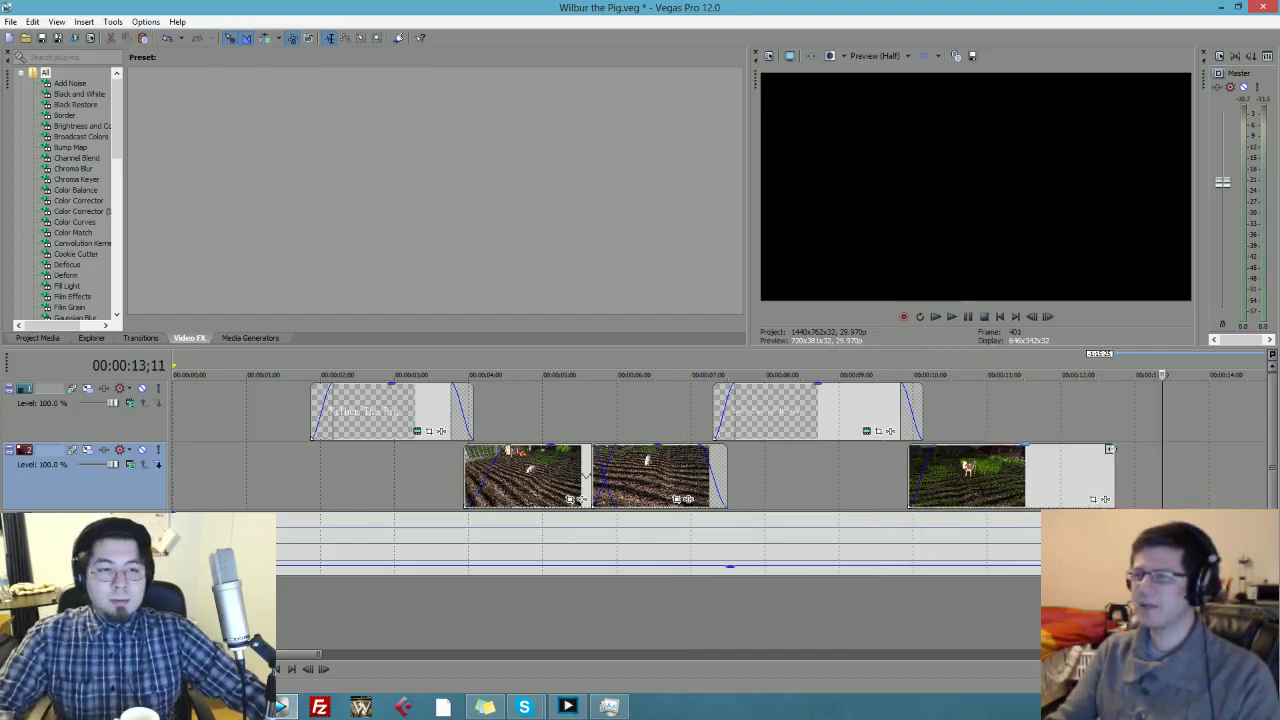
pyautogui.moveTo(1115, 447)
pyautogui.mouseDown()
pyautogui.moveTo(1065, 448)
pyautogui.moveTo(1090, 448)
pyautogui.mouseUp()
# - Duplicate the "Loves Chassity The Cow" title at 00:00:12;19 as a new copy of the source media
pyautogui.moveTo(293, 655); pyautogui.dragTo(349, 651)
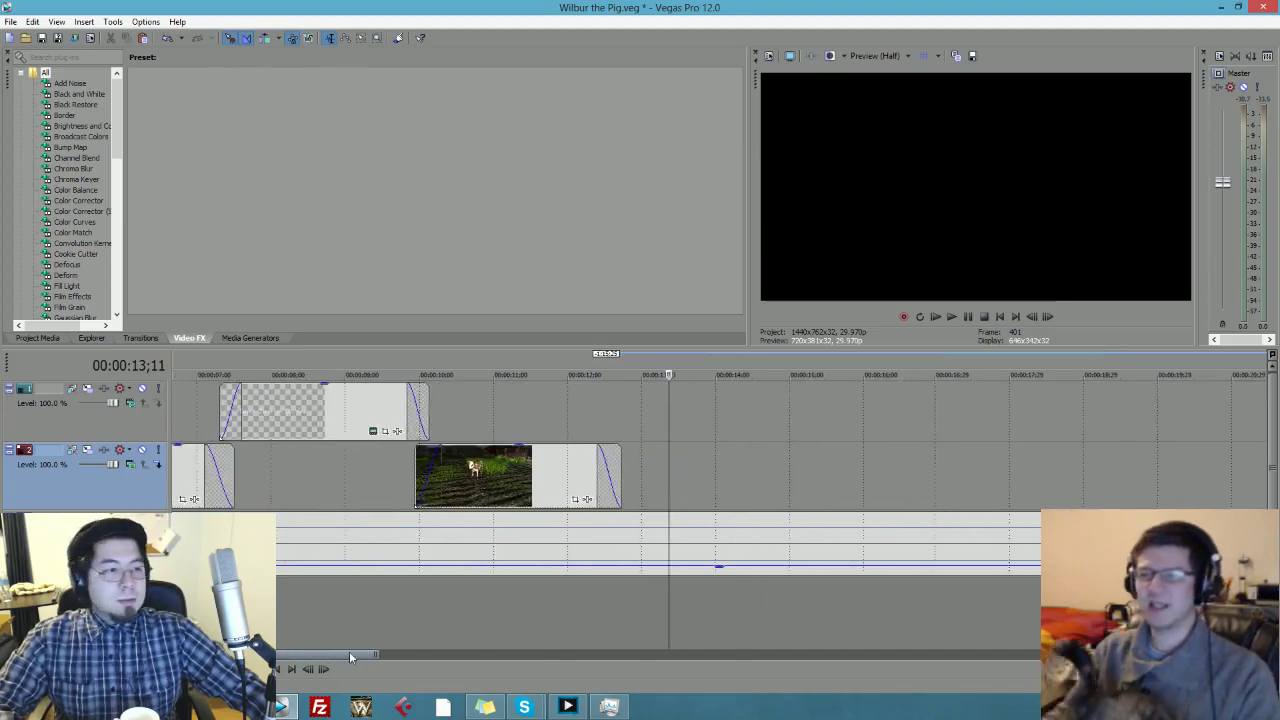
pyautogui.click(323, 412)
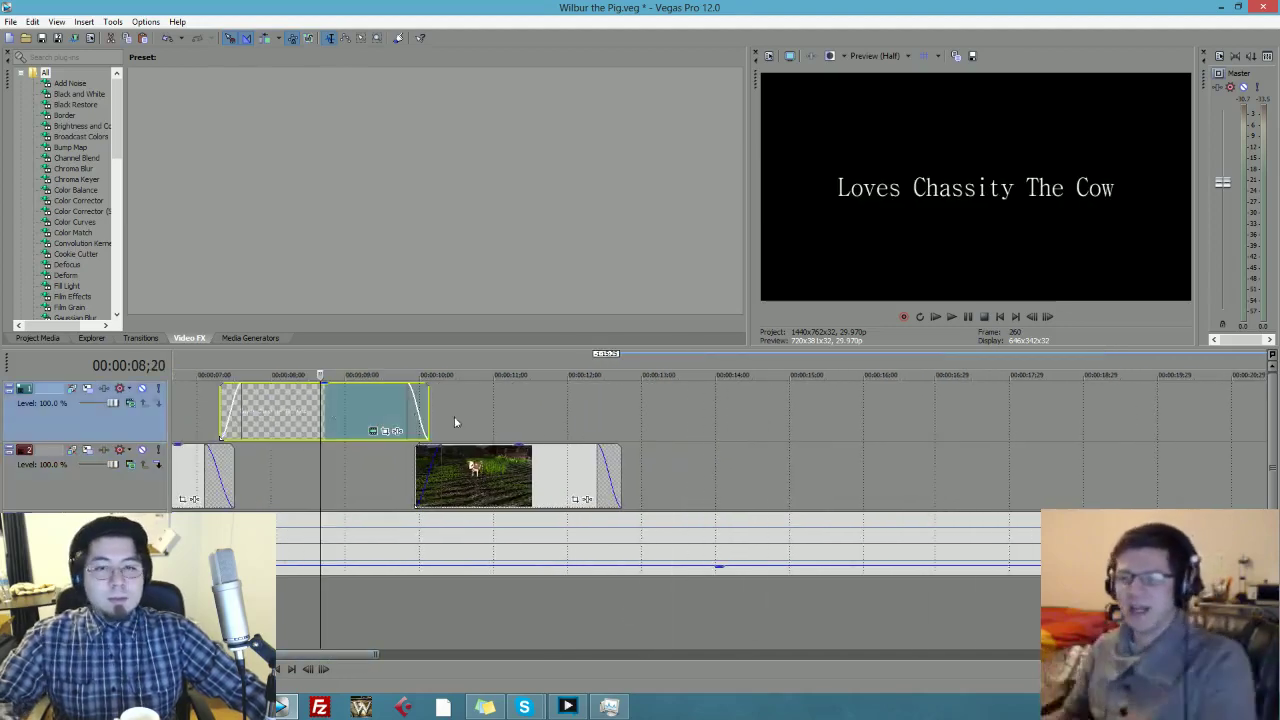
pyautogui.click(613, 415)
pyautogui.hotkey('ctrl', 'v')
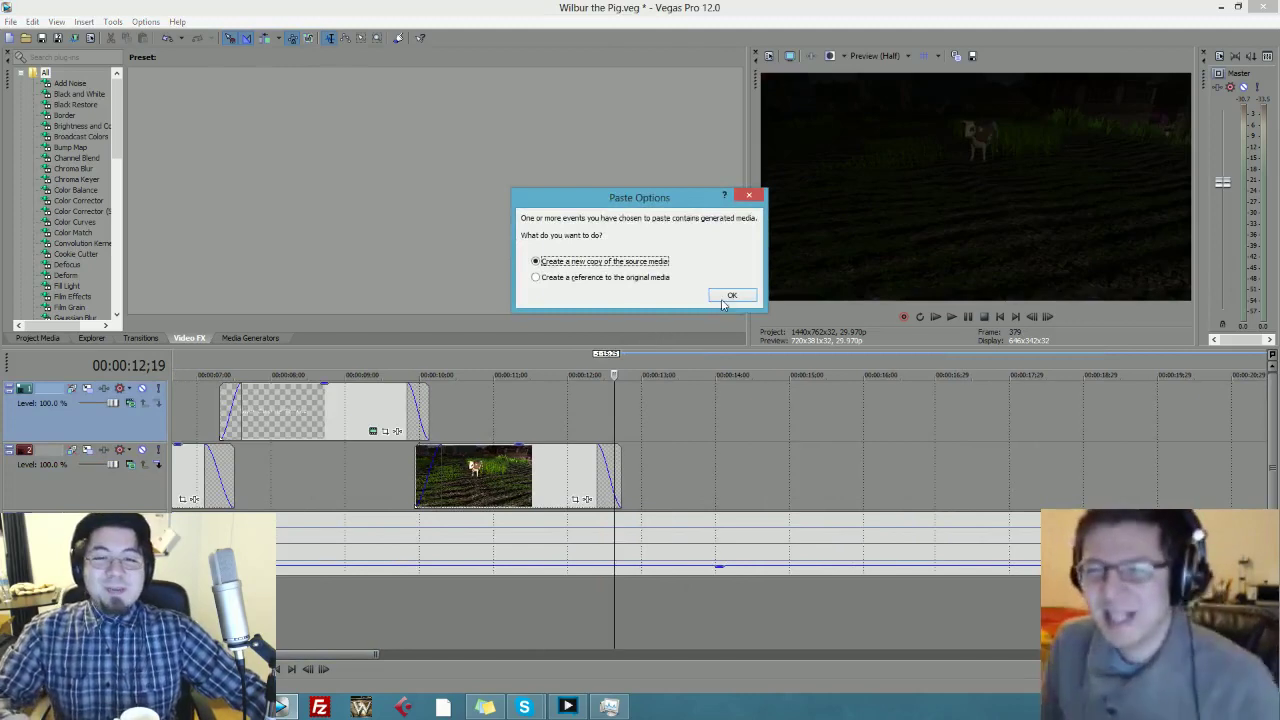
pyautogui.press('Return')
# - Change the duplicated title's text to "Forced Apart" and shorten it to end at about 00:00:14;23
pyautogui.click(690, 422)
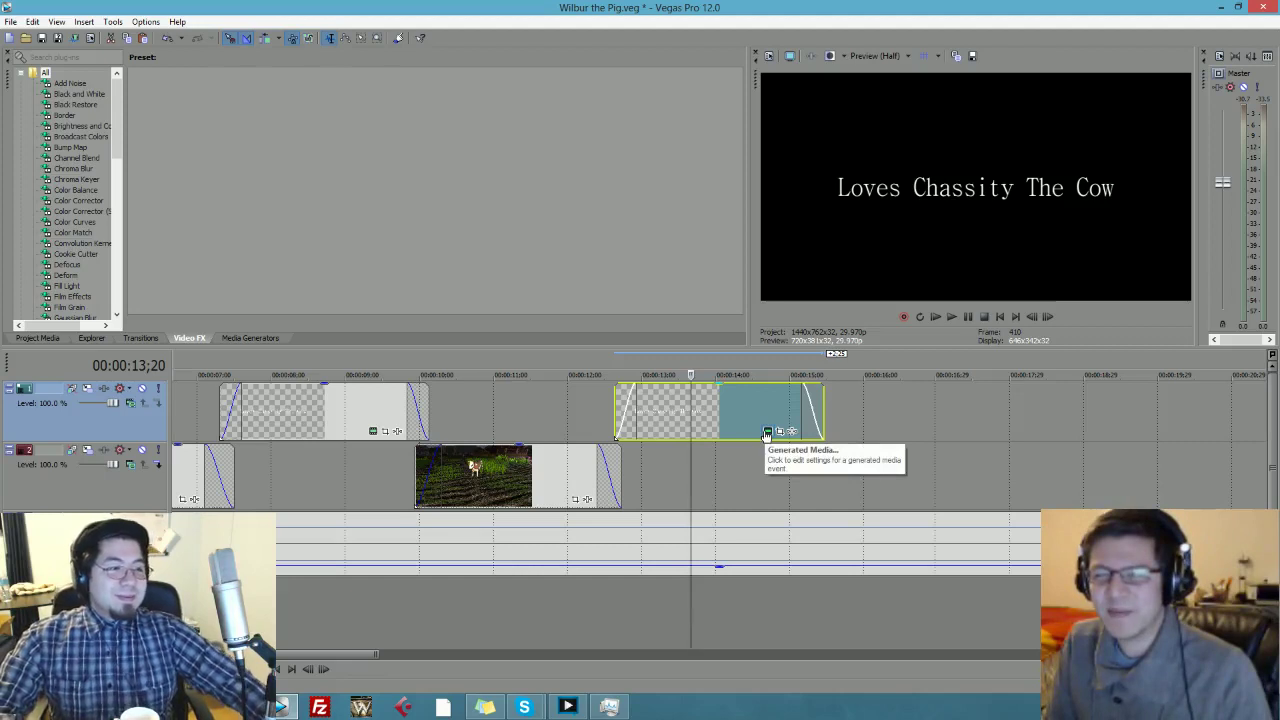
pyautogui.click(766, 432)
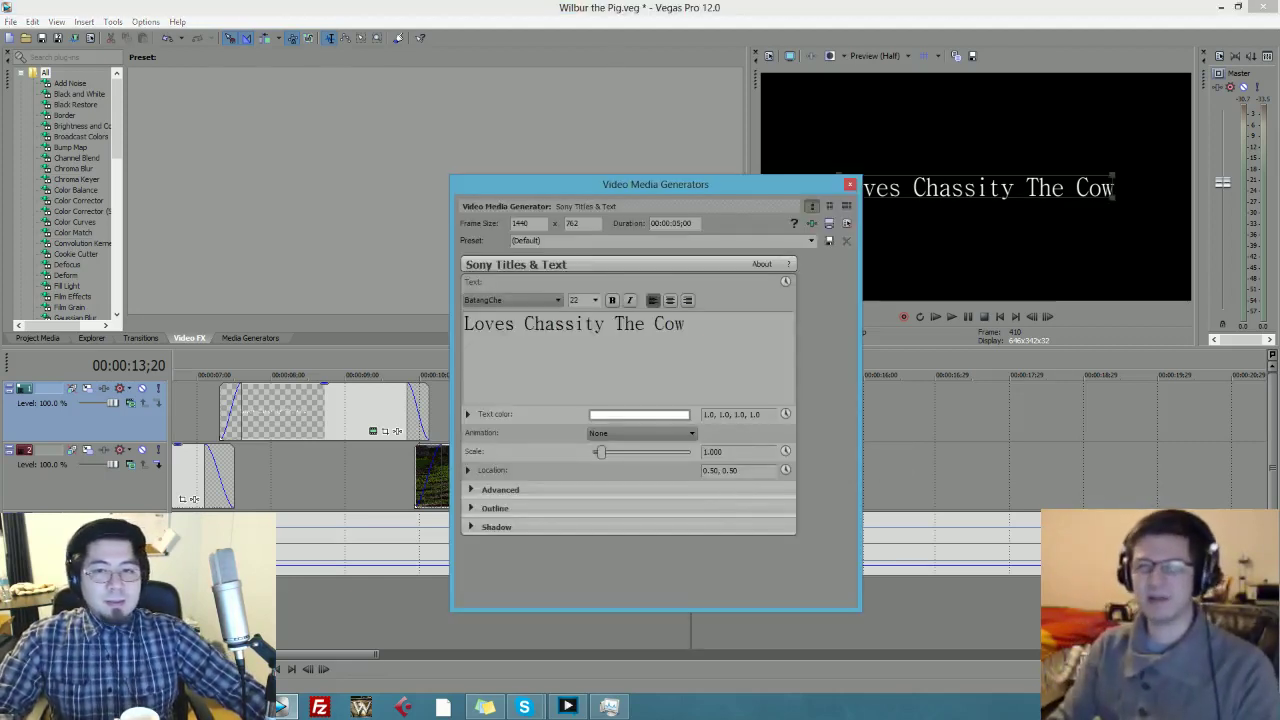
pyautogui.moveTo(686, 324); pyautogui.dragTo(463, 324)
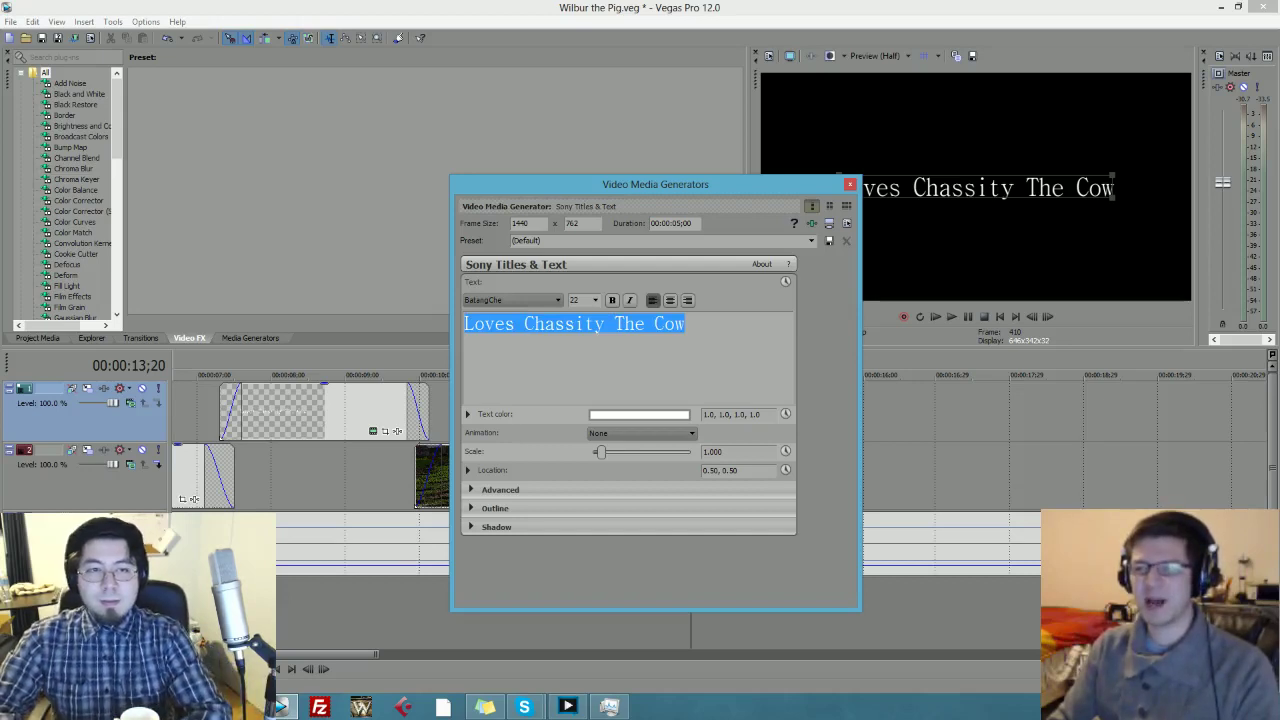
pyautogui.write('Forced A')
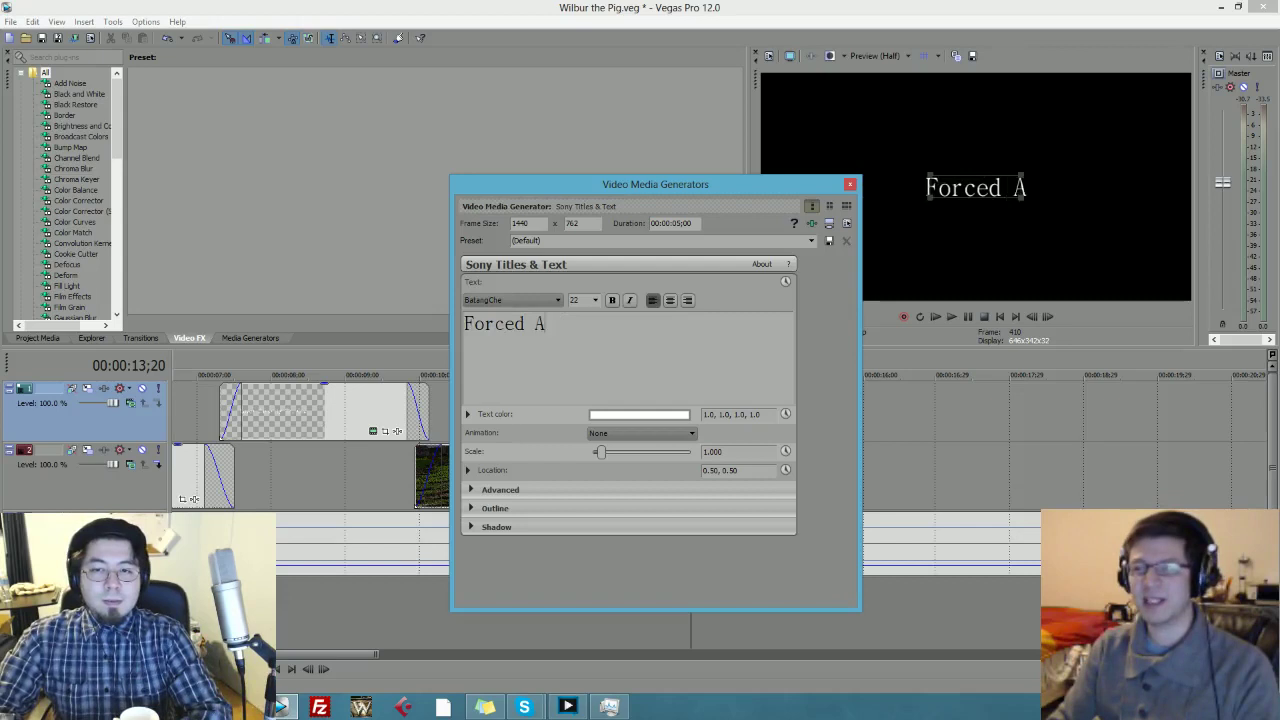
pyautogui.press('BackSpace')
pyautogui.write('apa')
pyautogui.press('BackSpace')
pyautogui.press('BackSpace')
pyautogui.press('BackSpace')
pyautogui.write('Apart')
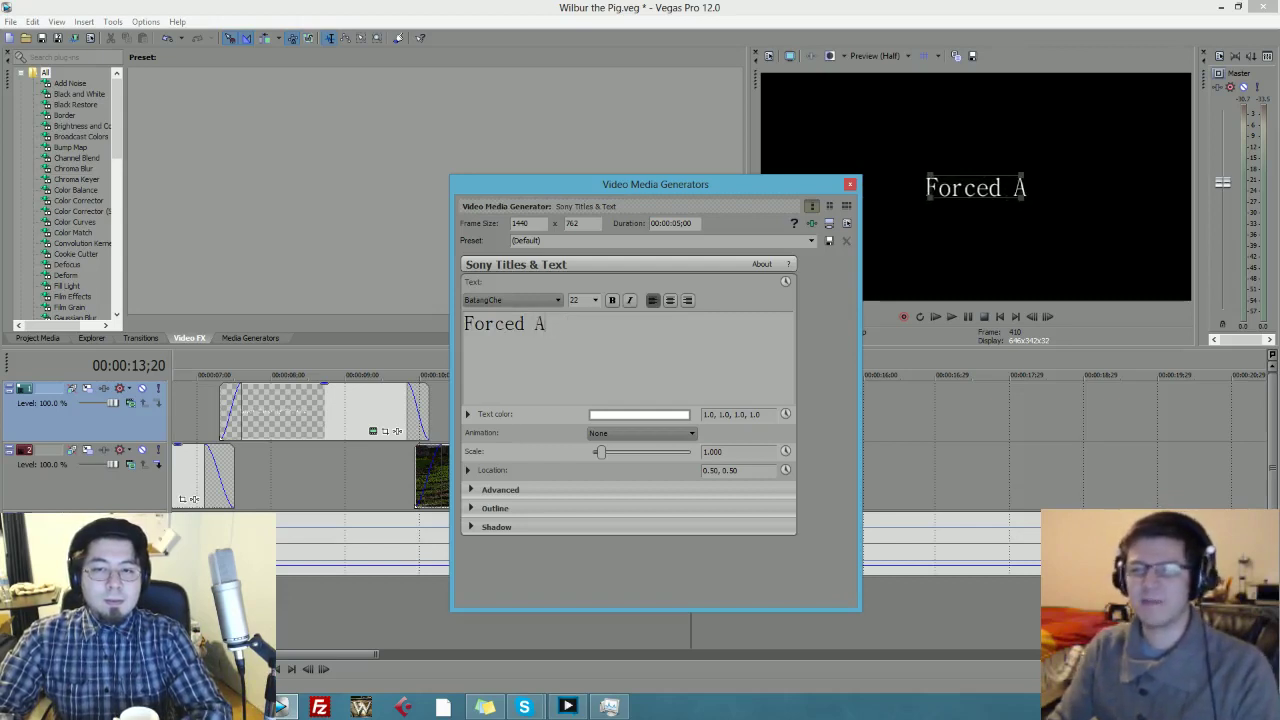
pyautogui.click(849, 185)
pyautogui.moveTo(823, 413); pyautogui.dragTo(771, 413)
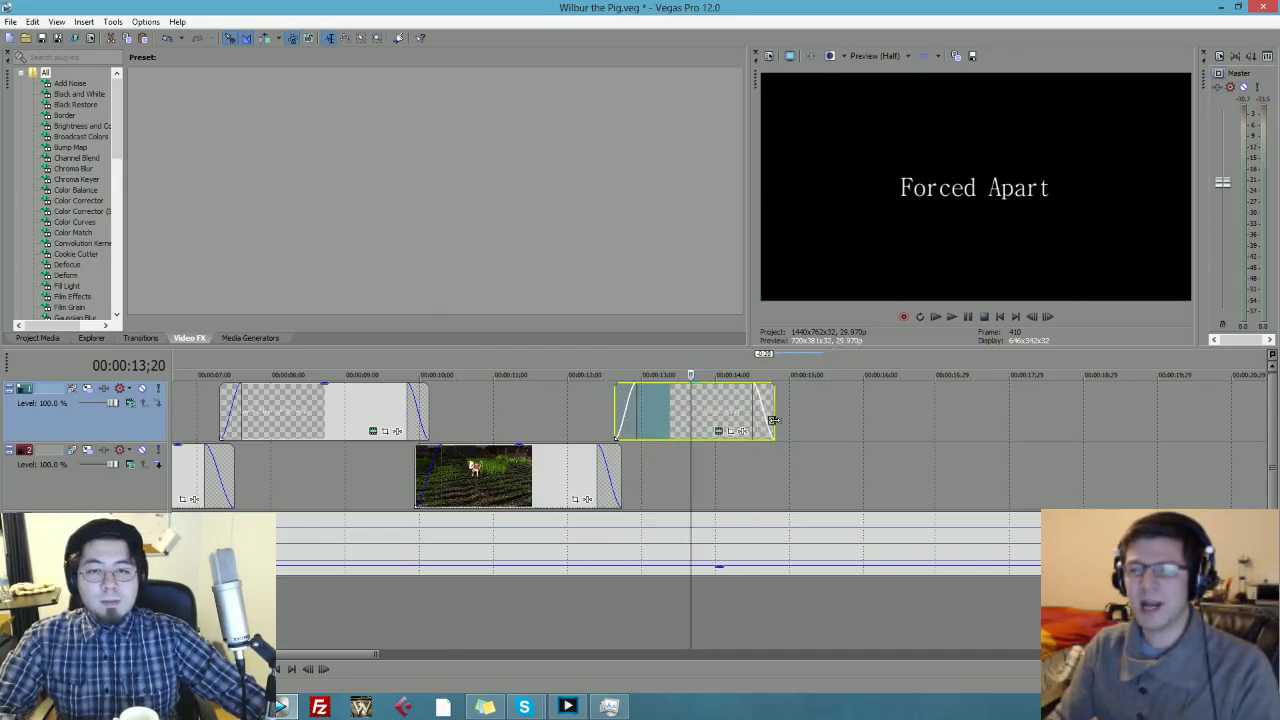
pyautogui.click(75, 707)
pyautogui.click(997, 440)
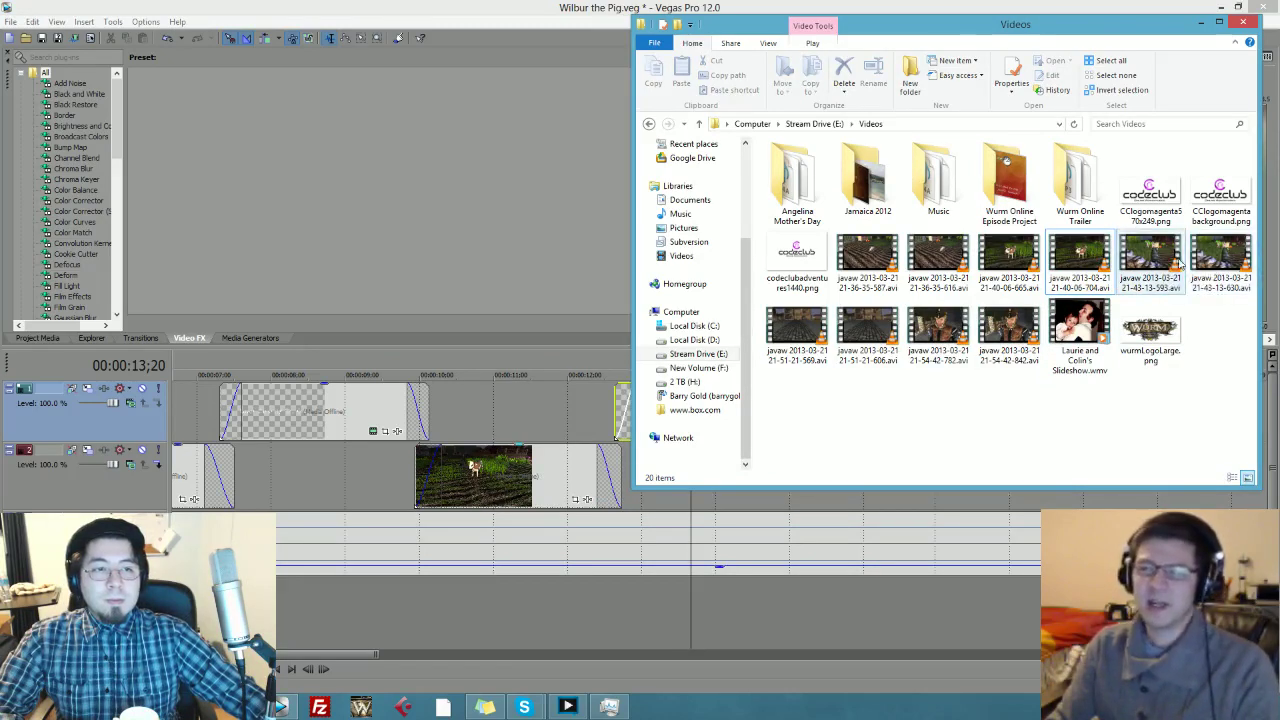
pyautogui.moveTo(1220, 258); pyautogui.dragTo(686, 500)
pyautogui.moveTo(770, 505); pyautogui.dragTo(847, 477)
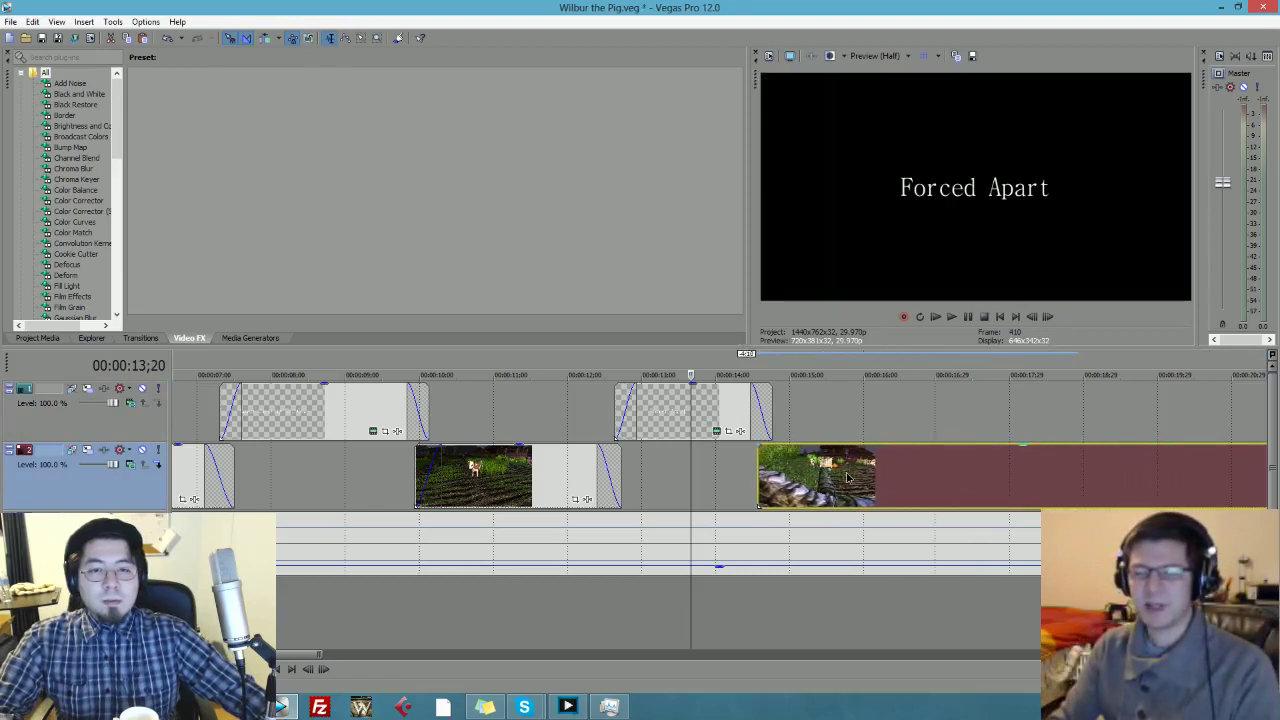
pyautogui.moveTo(757, 447); pyautogui.dragTo(773, 450)
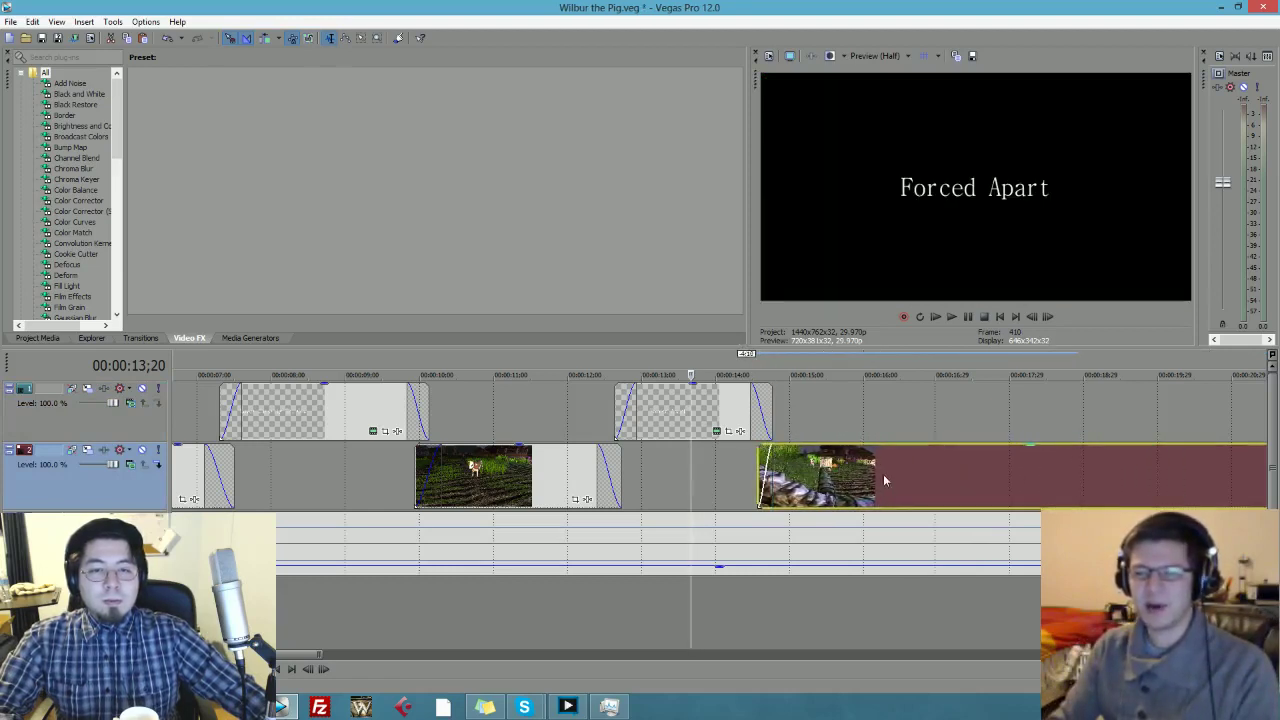
pyautogui.moveTo(882, 477); pyautogui.dragTo(876, 477)
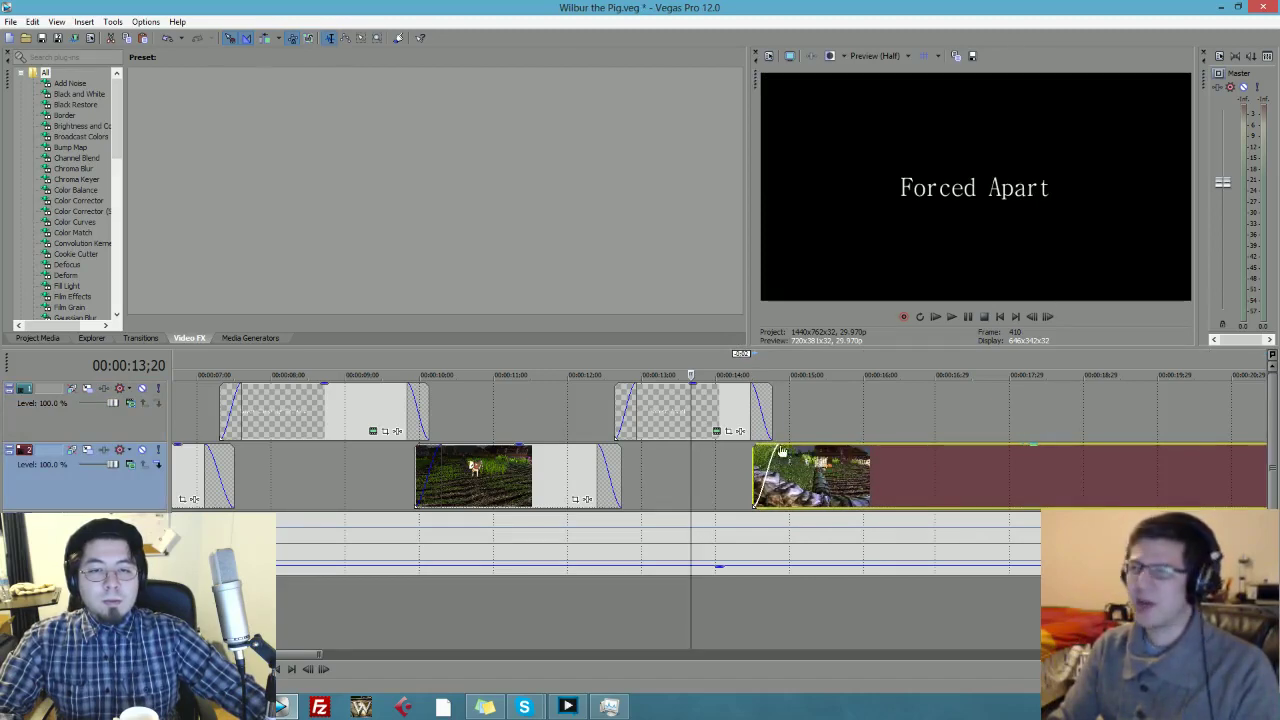
# - Cut the new clip down to end at about 00:00:15;28 and give it a 10-frame fade-out
pyautogui.click(950, 473)
pyautogui.press('s')
pyautogui.click(1073, 467)
pyautogui.press('Delete')
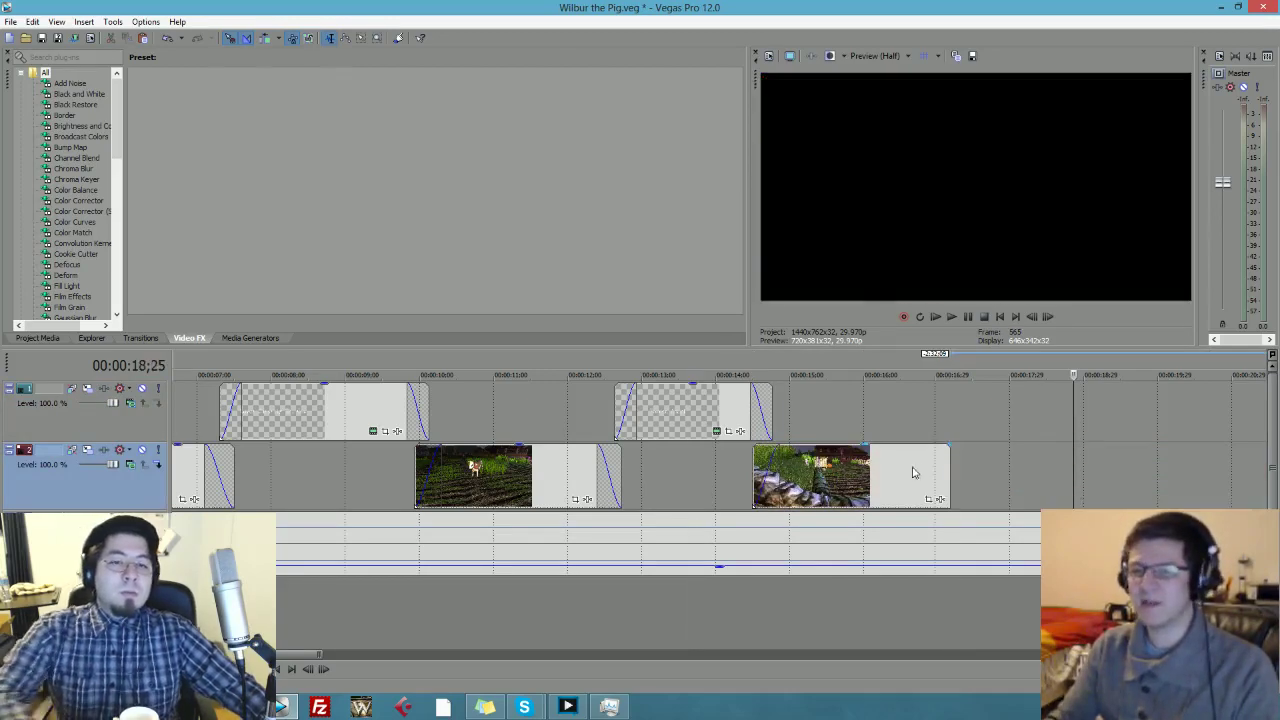
pyautogui.moveTo(946, 467); pyautogui.dragTo(833, 448)
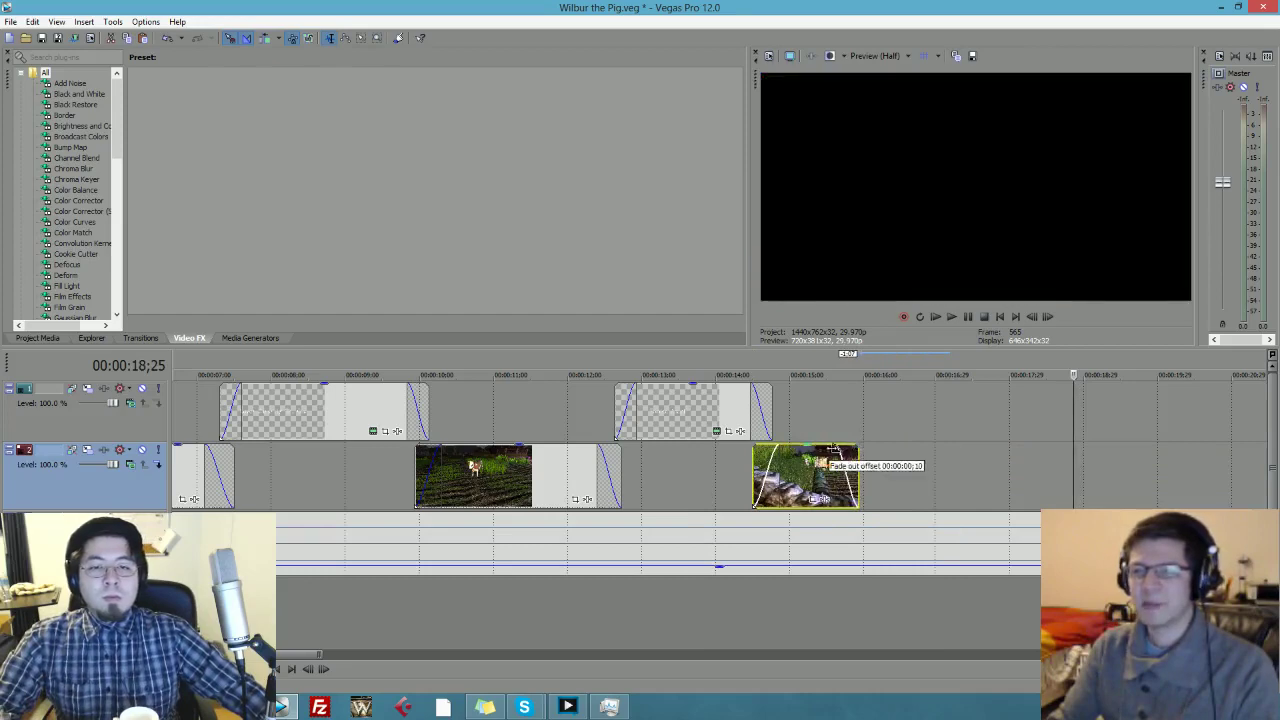
# - Play from 00:00:13;25 and extend the stone wall clip's end to about 00:00:18;12 to suit the music
pyautogui.click(702, 462)
pyautogui.press('space')
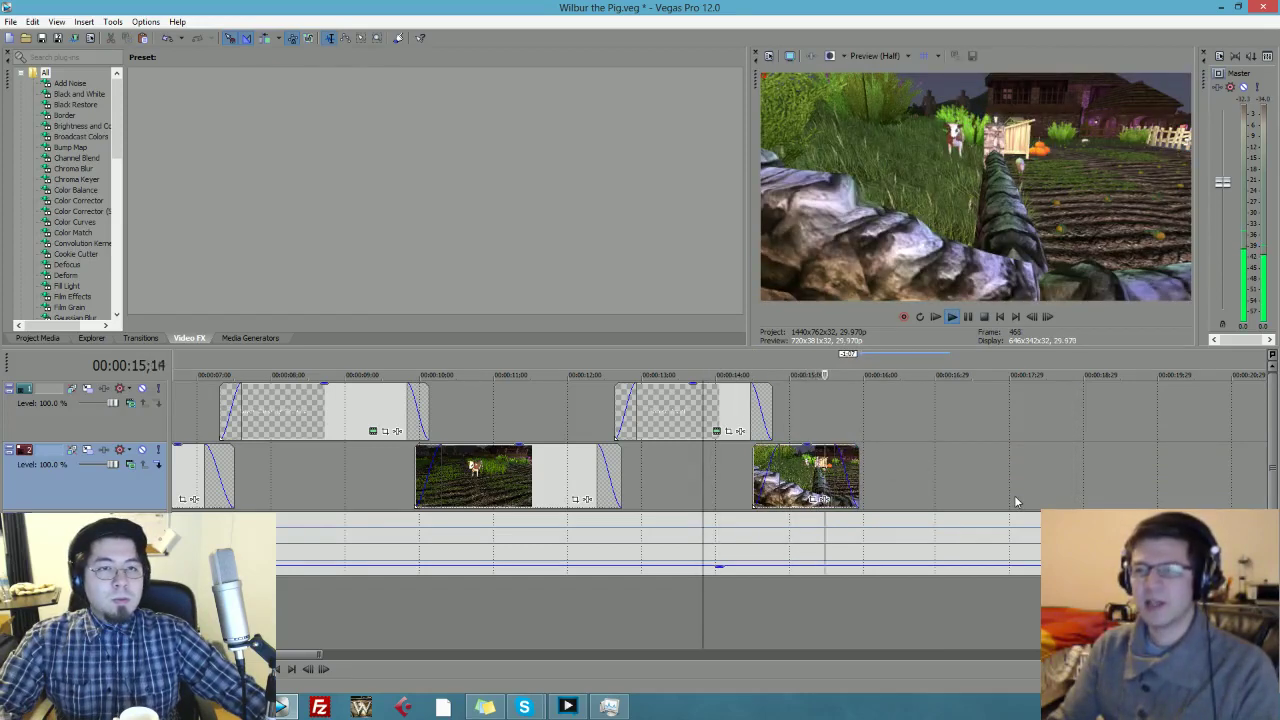
pyautogui.moveTo(858, 468); pyautogui.dragTo(1047, 468)
pyautogui.press('space')
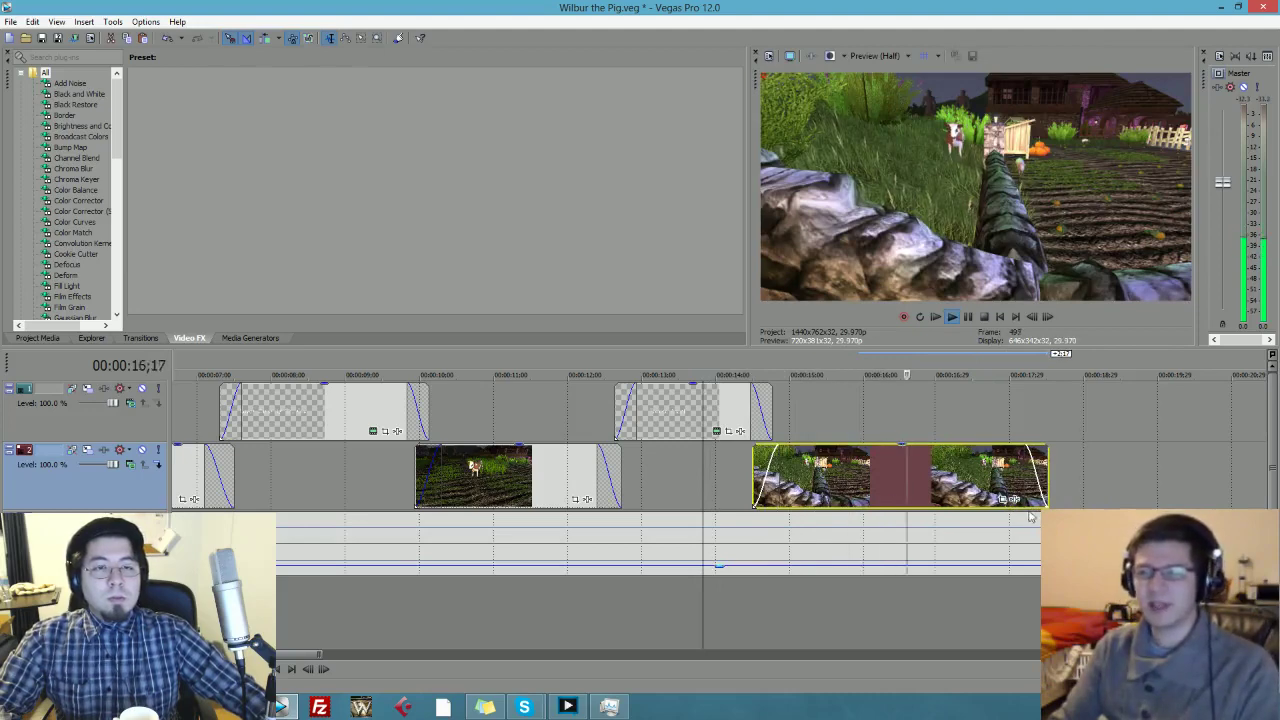
pyautogui.press('space')
pyautogui.moveTo(1048, 469); pyautogui.dragTo(1043, 469)
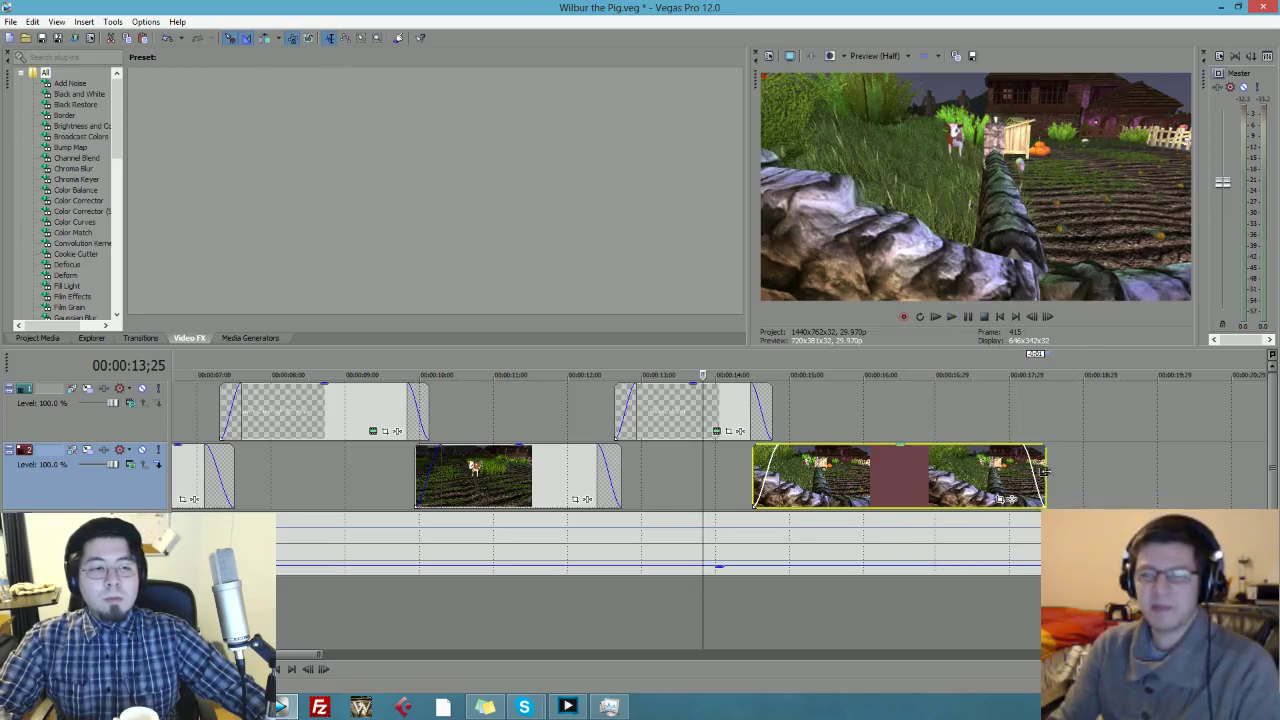
pyautogui.click(841, 717)
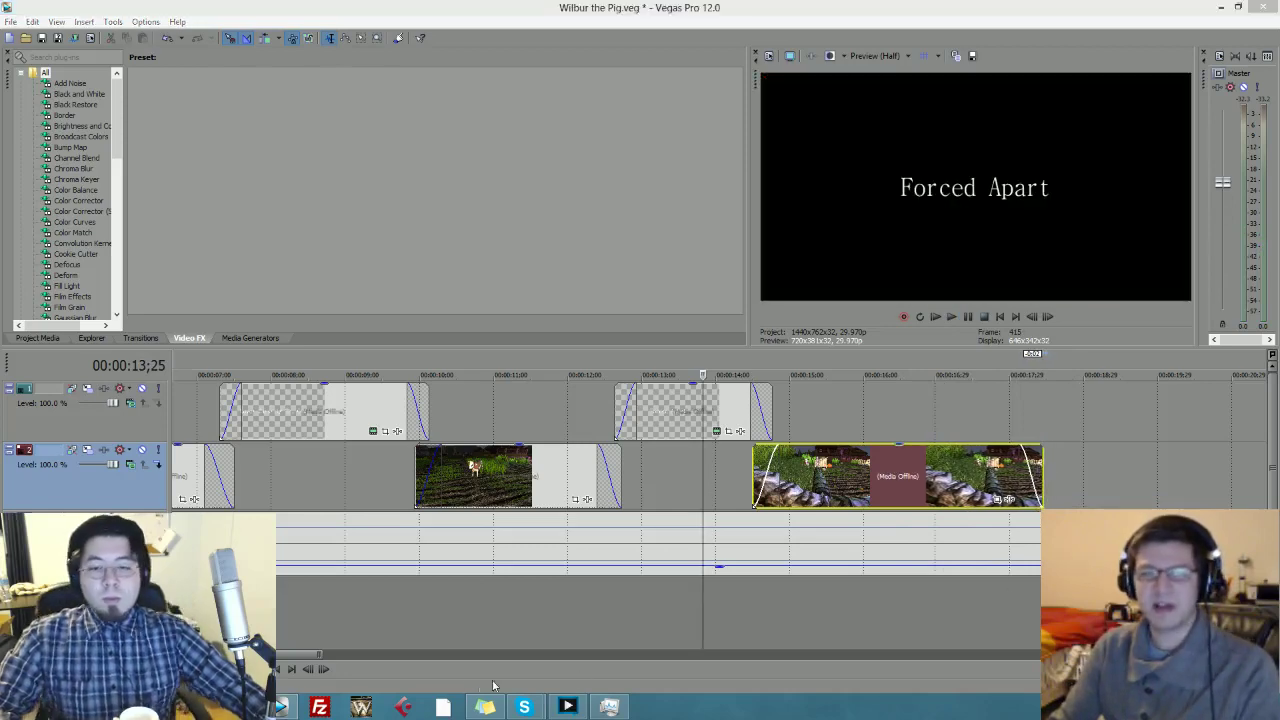
pyautogui.hotkey('alt', 'Tab')
pyautogui.click(984, 421)
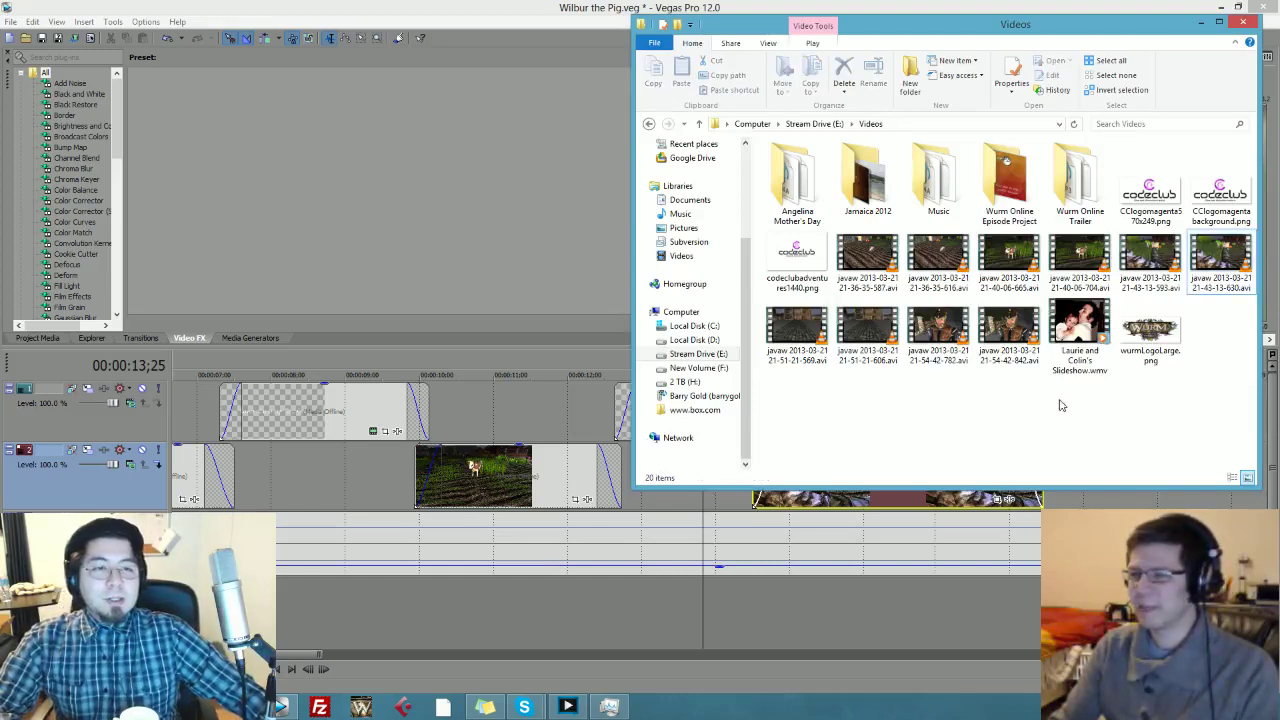
pyautogui.click(530, 7)
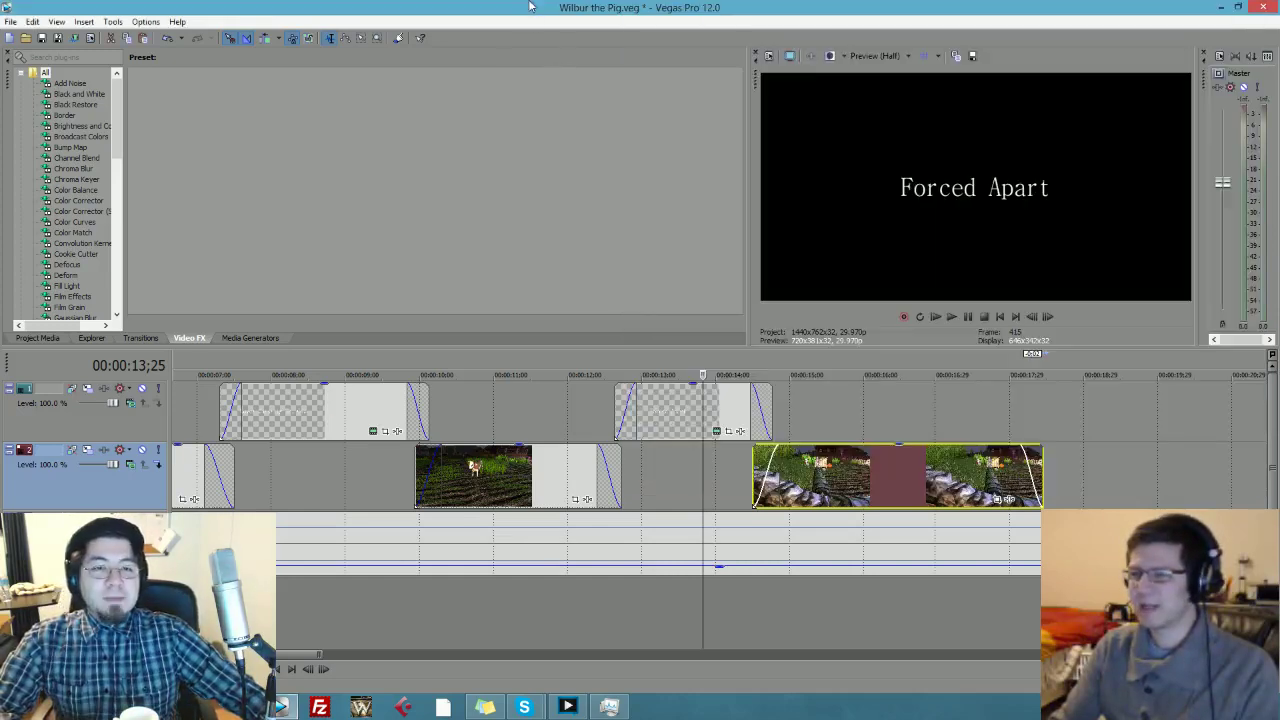
# - Split the stone wall clip at 00:00:17;21, move the second part away, and extend the first part to about 00:00:18;11 with a fade-out
pyautogui.click(990, 468)
pyautogui.press('s')
pyautogui.moveTo(1008, 472); pyautogui.dragTo(1139, 473)
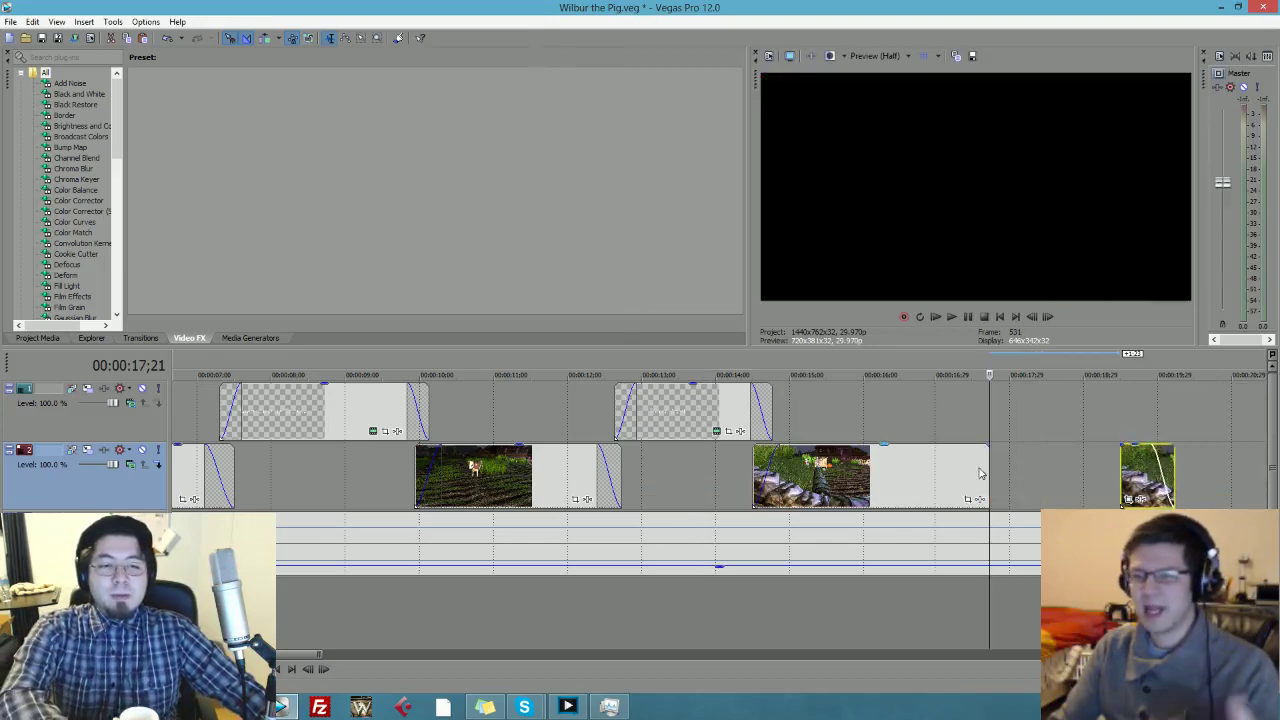
pyautogui.moveTo(987, 470); pyautogui.dragTo(1014, 447)
# - Move the split-off part further along and re-trim both its ends to later footage, spanning about 00:00:20;21 to 00:00:25;15
pyautogui.moveTo(1137, 472); pyautogui.dragTo(1186, 466)
pyautogui.moveTo(668, 468); pyautogui.dragTo(830, 477)
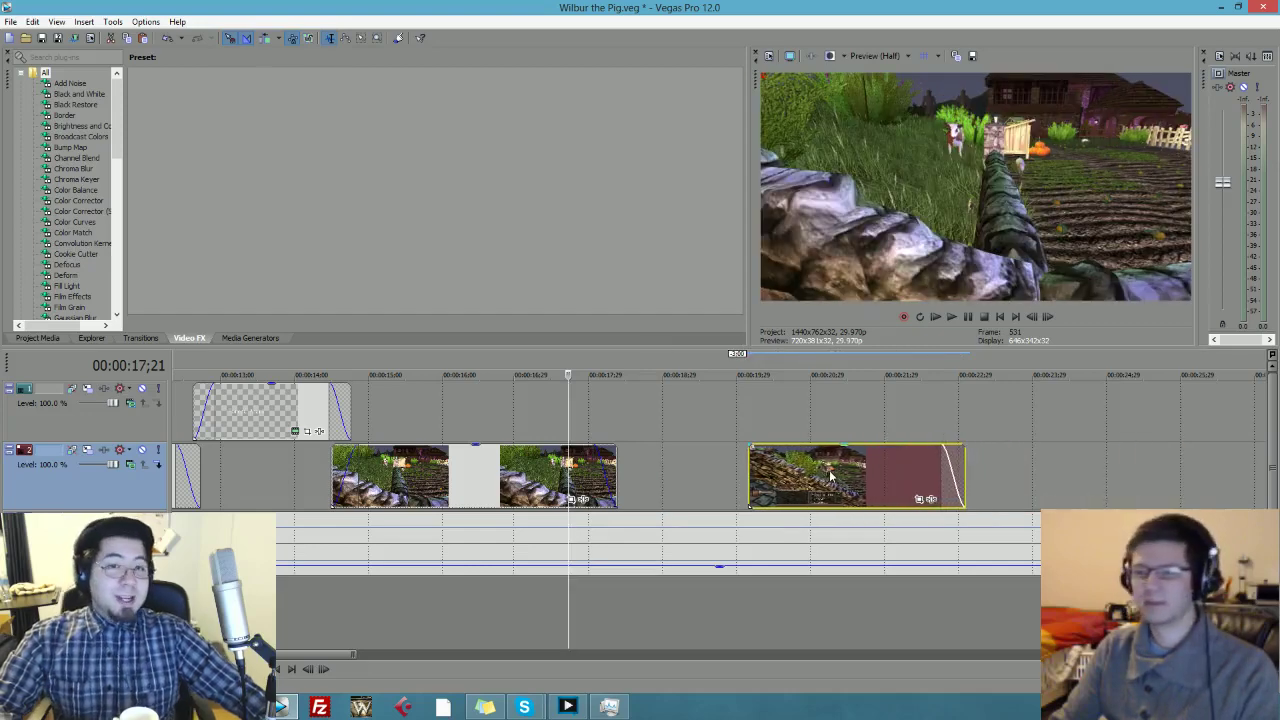
pyautogui.moveTo(962, 466); pyautogui.dragTo(1172, 466)
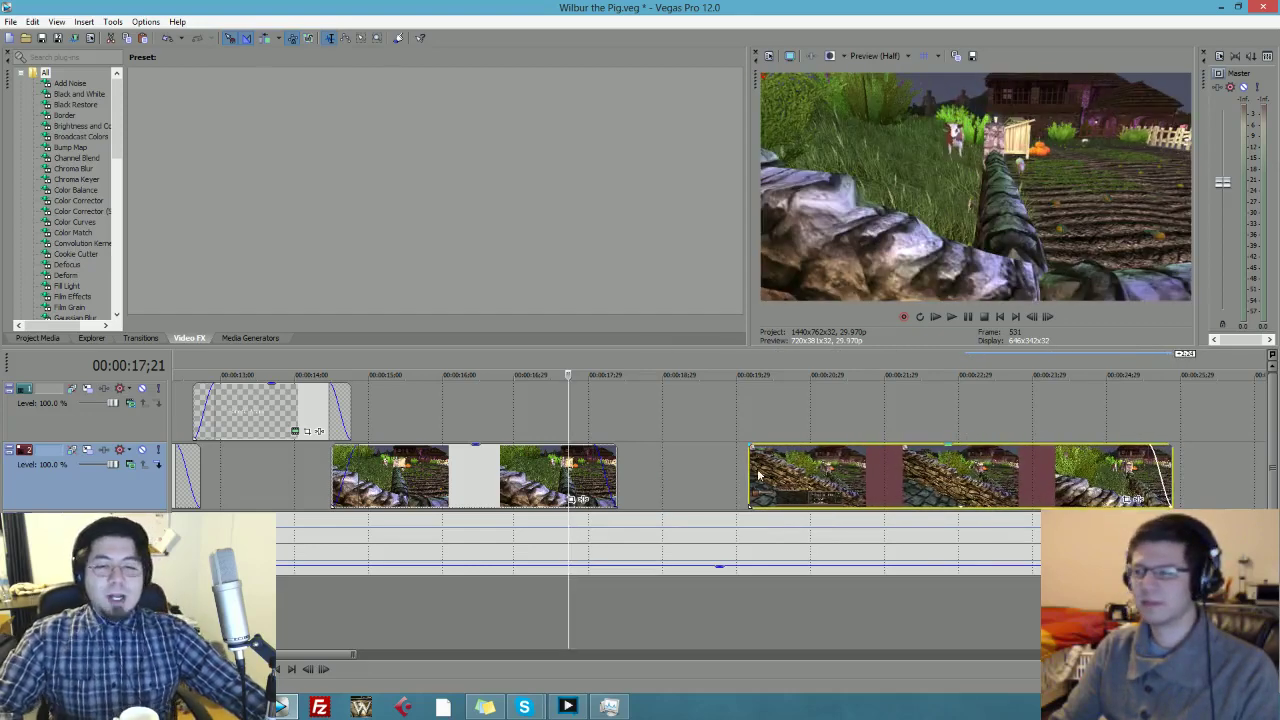
pyautogui.moveTo(750, 465); pyautogui.dragTo(974, 465)
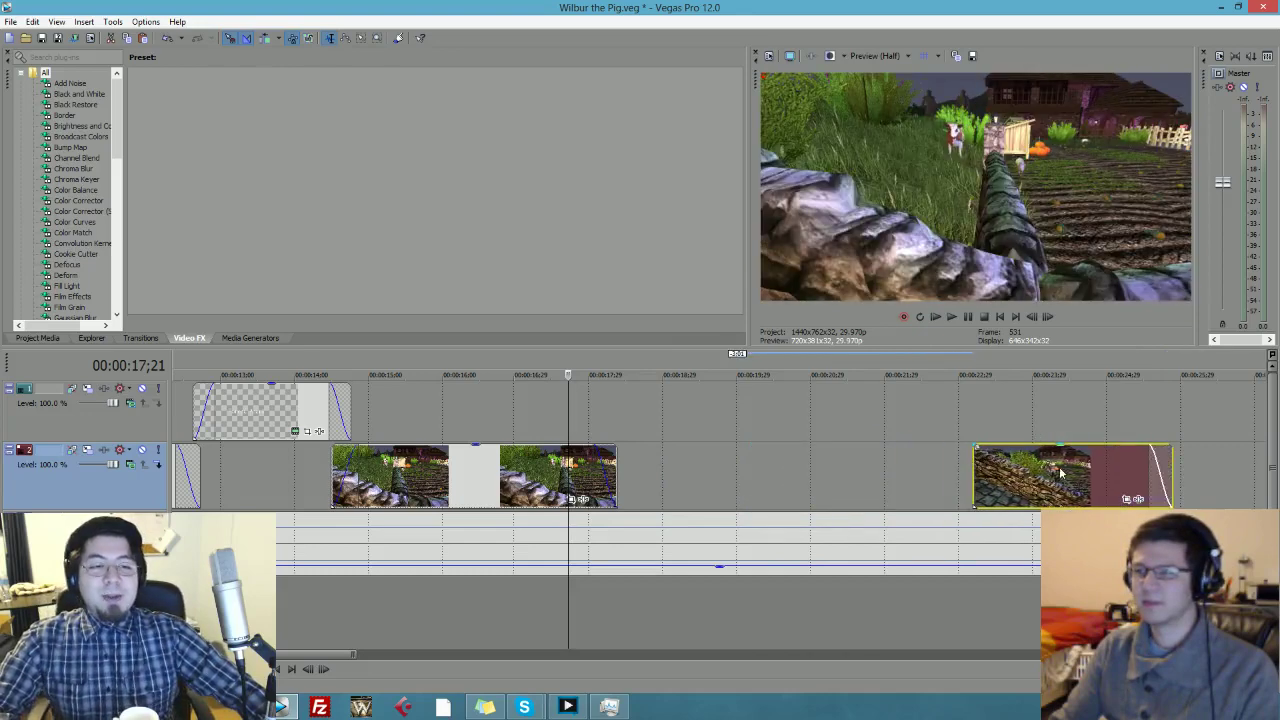
pyautogui.moveTo(1062, 474); pyautogui.dragTo(878, 474)
pyautogui.moveTo(987, 464); pyautogui.dragTo(1145, 464)
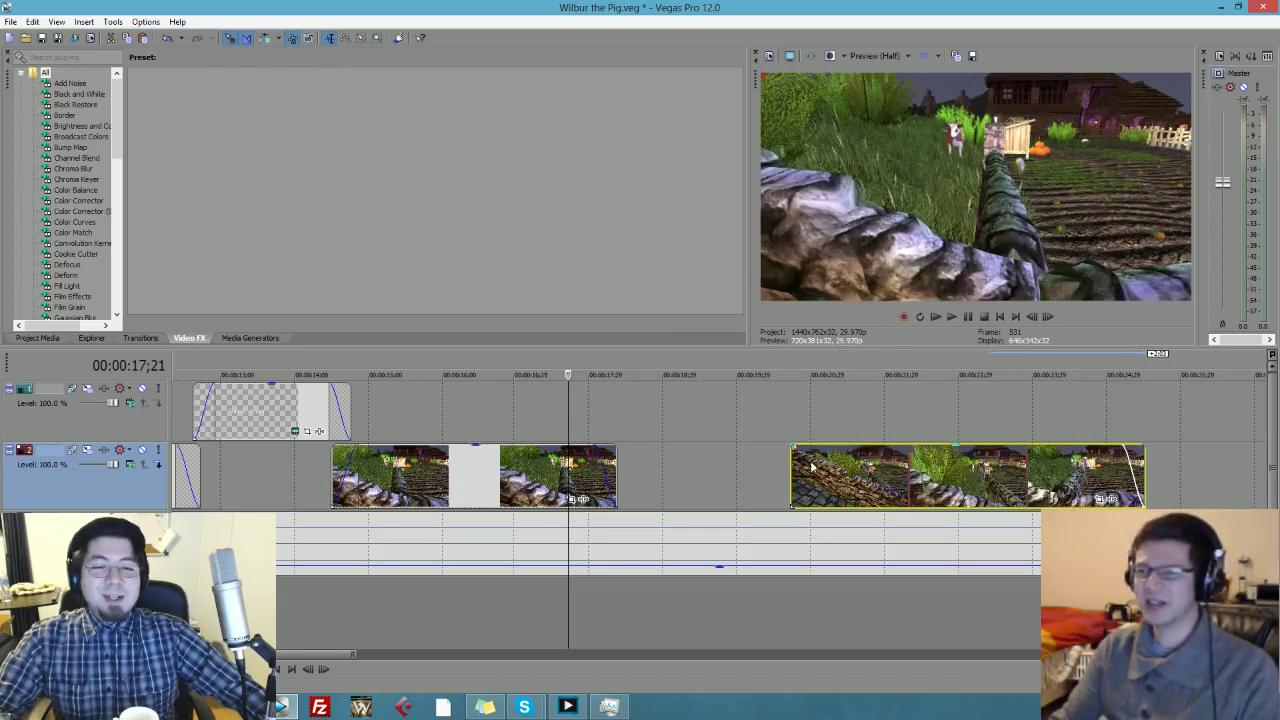
# - Re-trim the split-off part to still later footage, spanning about 00:00:20;06 to 00:00:25;07, and view its frame at 00:00:22;12
pyautogui.moveTo(792, 461); pyautogui.dragTo(964, 463)
pyautogui.moveTo(1035, 467); pyautogui.dragTo(902, 465)
pyautogui.moveTo(1010, 460); pyautogui.dragTo(1153, 462)
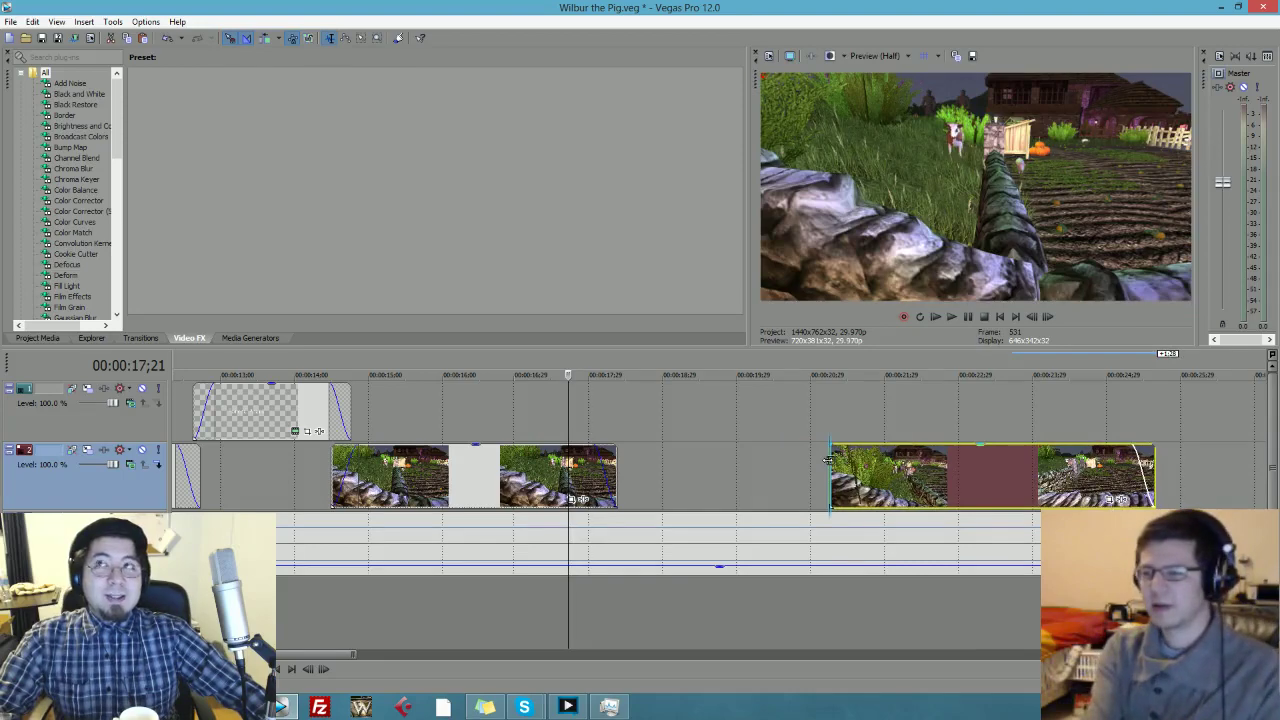
pyautogui.moveTo(828, 460); pyautogui.dragTo(980, 460)
pyautogui.moveTo(1127, 462)
pyautogui.mouseDown()
pyautogui.moveTo(900, 462)
pyautogui.moveTo(1125, 462)
pyautogui.mouseUp()
pyautogui.click(918, 465)
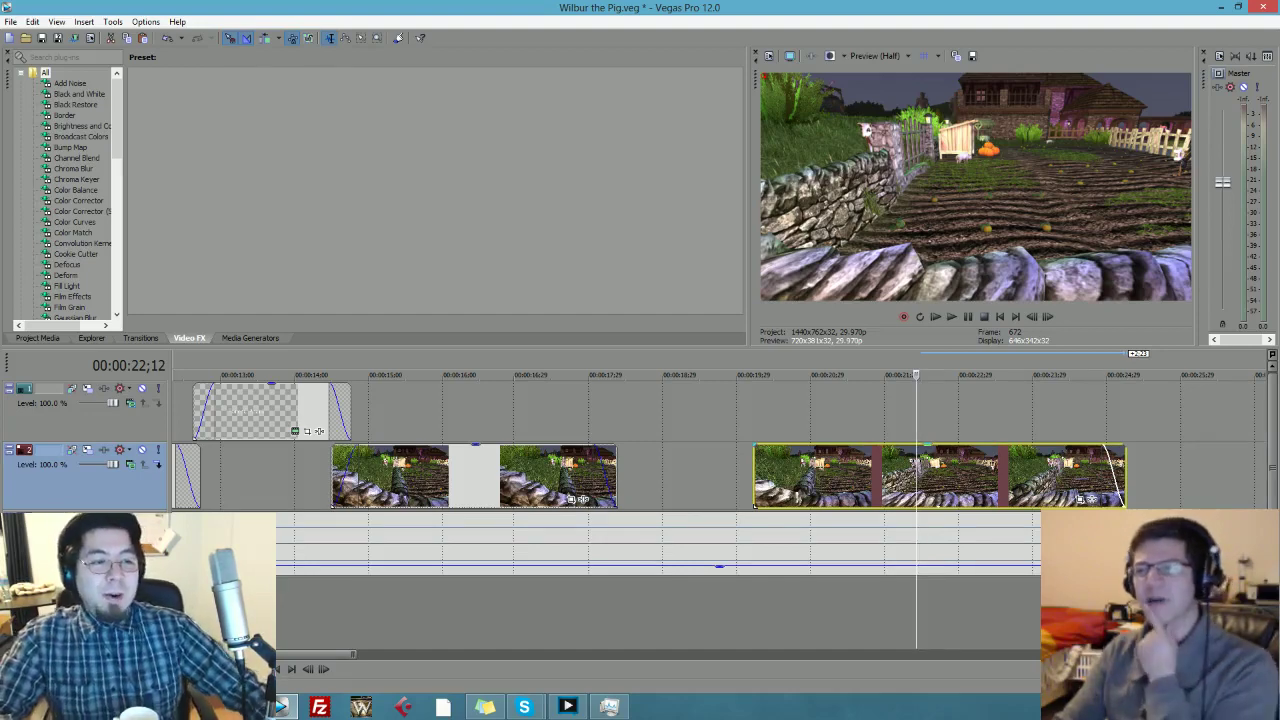
# - Re-trim both ends of the split-off part to later footage, spanning about 00:00:20;12 to 00:00:22;10
pyautogui.moveTo(755, 475); pyautogui.dragTo(848, 478)
pyautogui.moveTo(932, 465); pyautogui.dragTo(1247, 468)
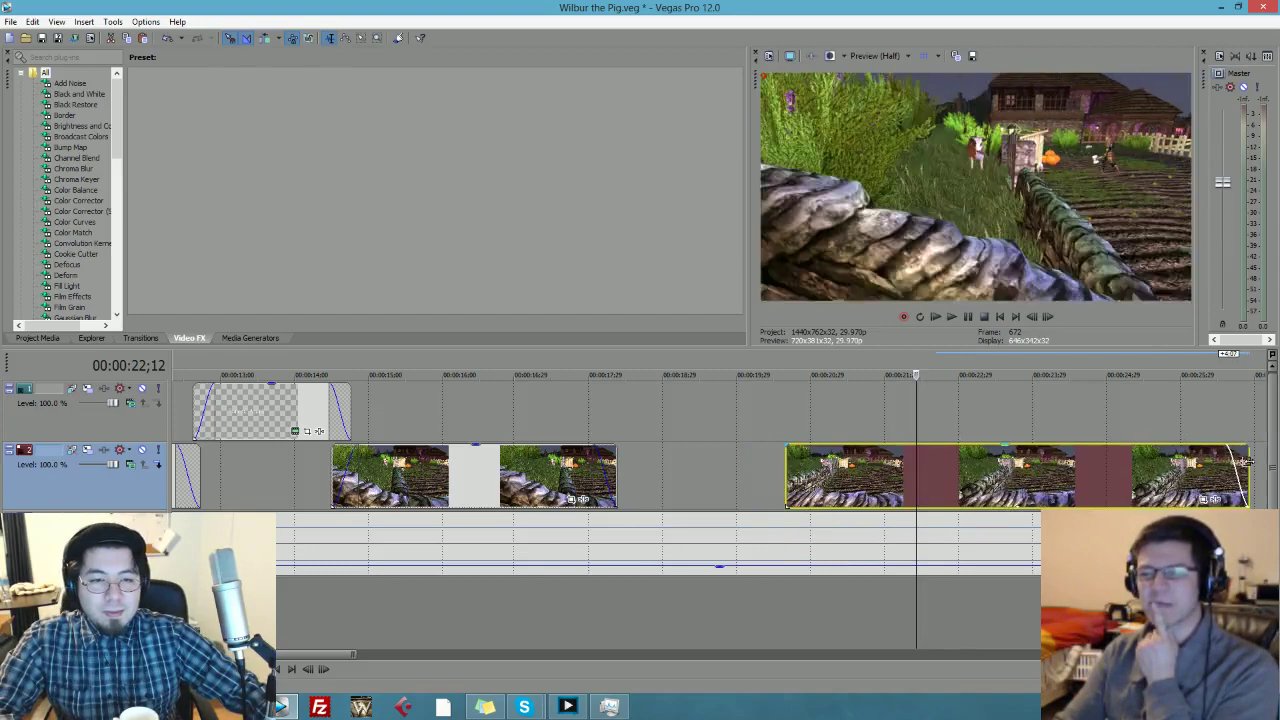
pyautogui.moveTo(786, 465)
pyautogui.mouseDown()
pyautogui.moveTo(1057, 467)
pyautogui.moveTo(787, 468)
pyautogui.mouseUp()
pyautogui.moveTo(926, 465); pyautogui.dragTo(1200, 465)
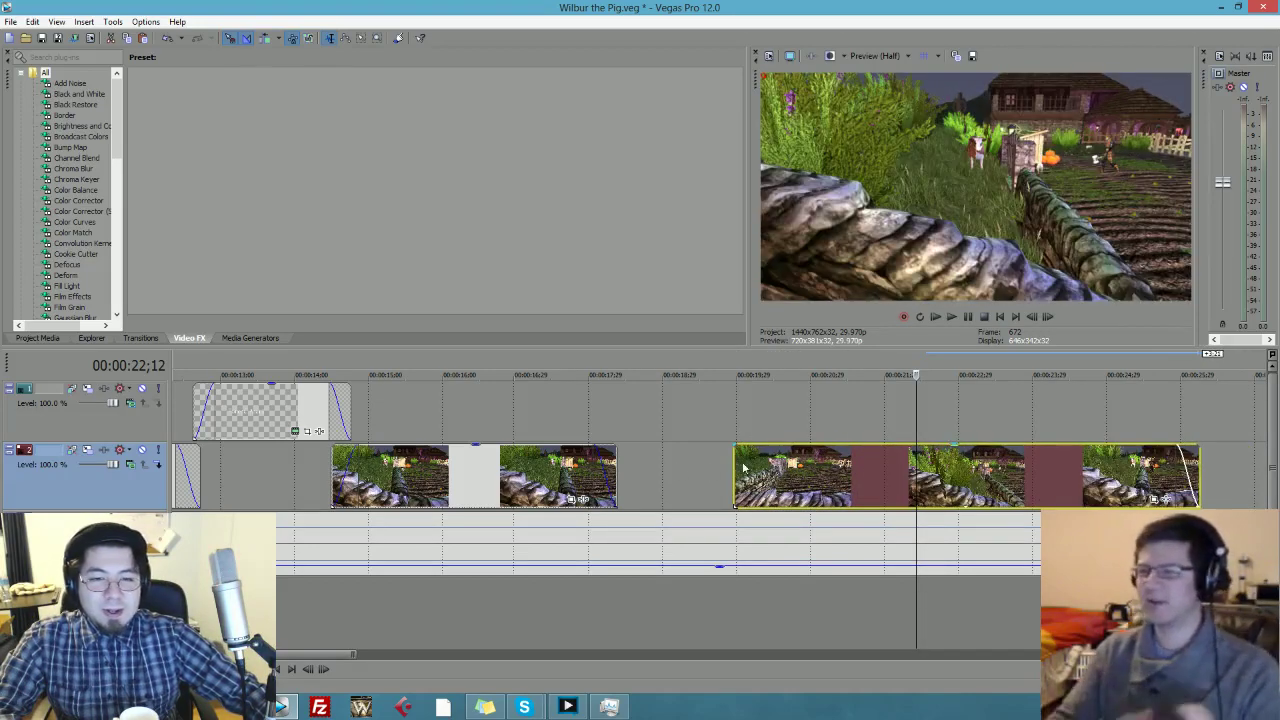
pyautogui.moveTo(735, 465); pyautogui.dragTo(769, 470)
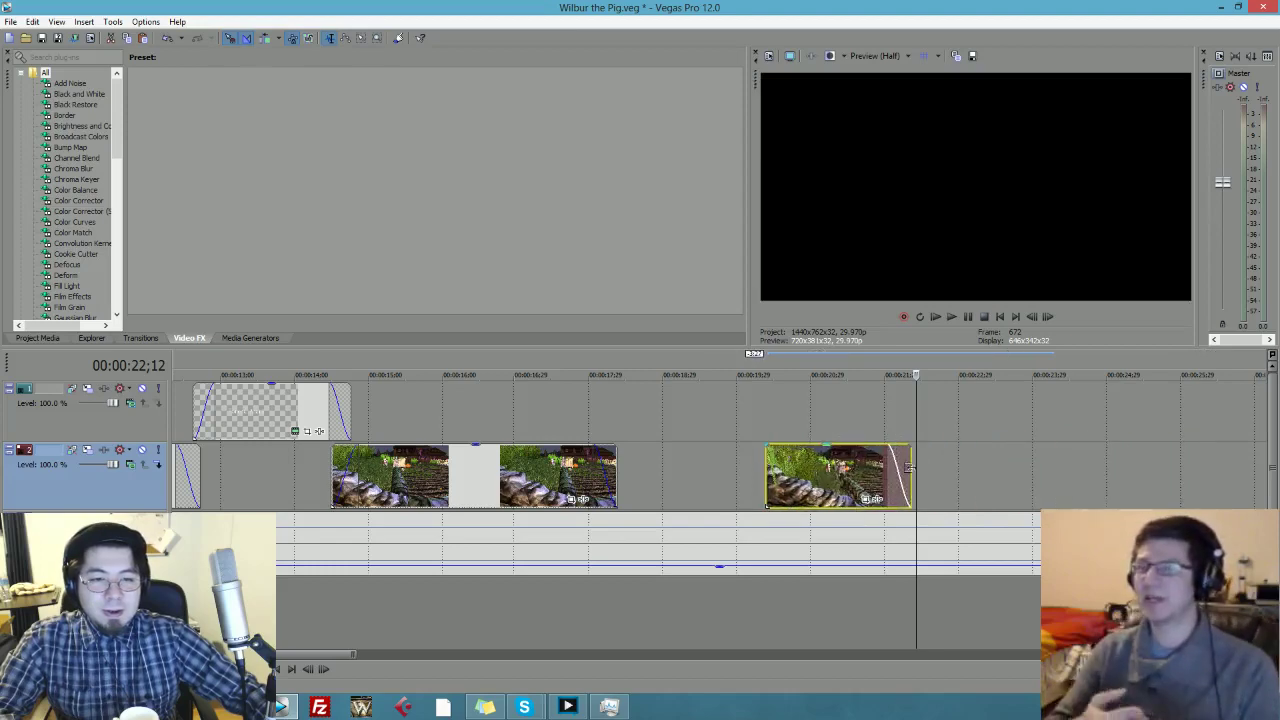
# - Keep re-trimming the split-off part to later footage, extend its end to about 00:01:22;04, and view its frame at 00:01:17;15
pyautogui.moveTo(914, 468); pyautogui.dragTo(1178, 468)
pyautogui.moveTo(770, 478); pyautogui.dragTo(1020, 478)
pyautogui.moveTo(1100, 470); pyautogui.dragTo(769, 470)
pyautogui.moveTo(851, 468); pyautogui.dragTo(1168, 474)
pyautogui.click(827, 473)
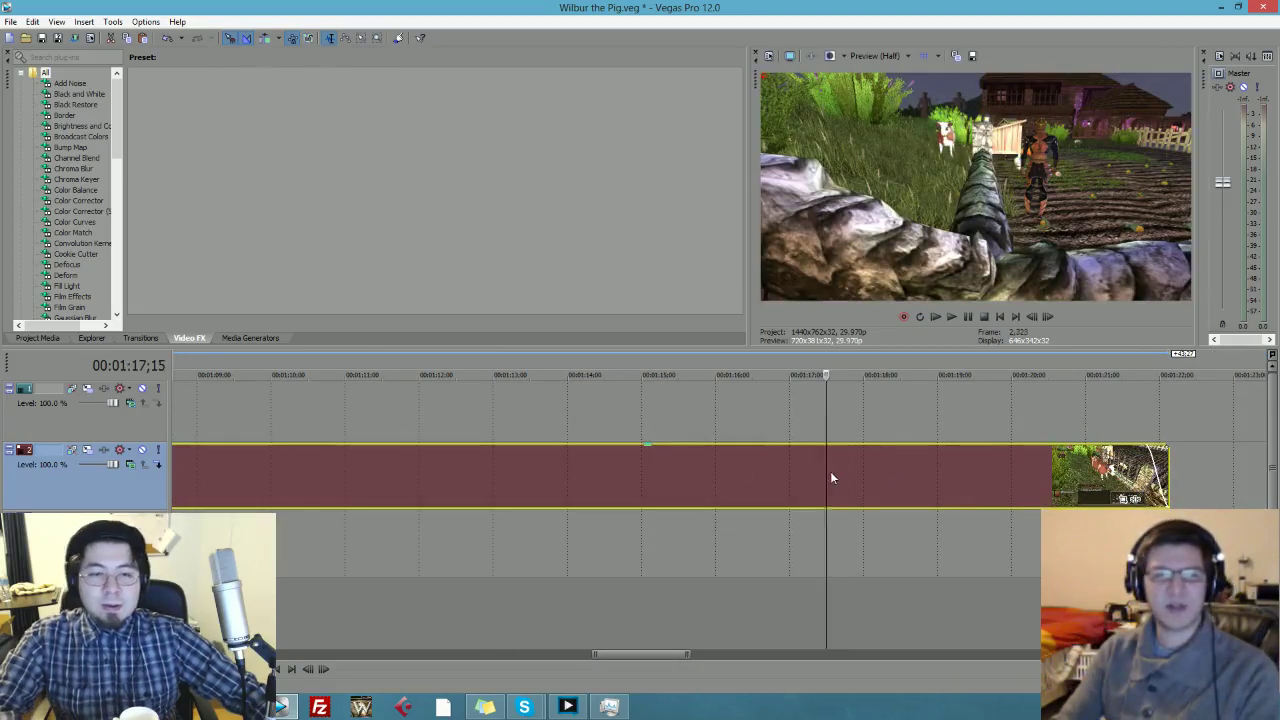
# - Split the long clip at 00:01:17;15, delete its earlier portion, and move the remainder back to start at about 00:00:18;22
pyautogui.press('s')
pyautogui.click(700, 468)
pyautogui.press('Delete')
pyautogui.moveTo(978, 479); pyautogui.dragTo(1012, 476)
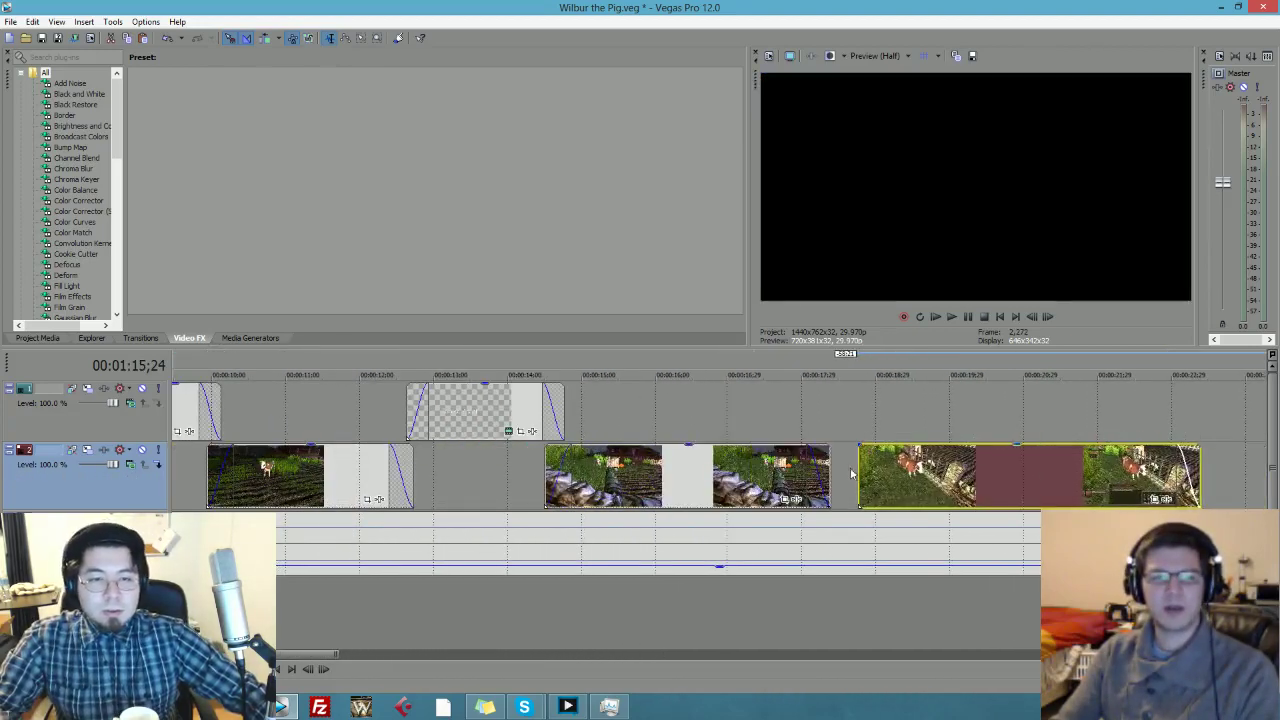
# - Re-trim both ends of the remaining cow clip to later footage, spanning about 00:00:19;10 to 00:00:24;20
pyautogui.moveTo(858, 467); pyautogui.dragTo(1007, 470)
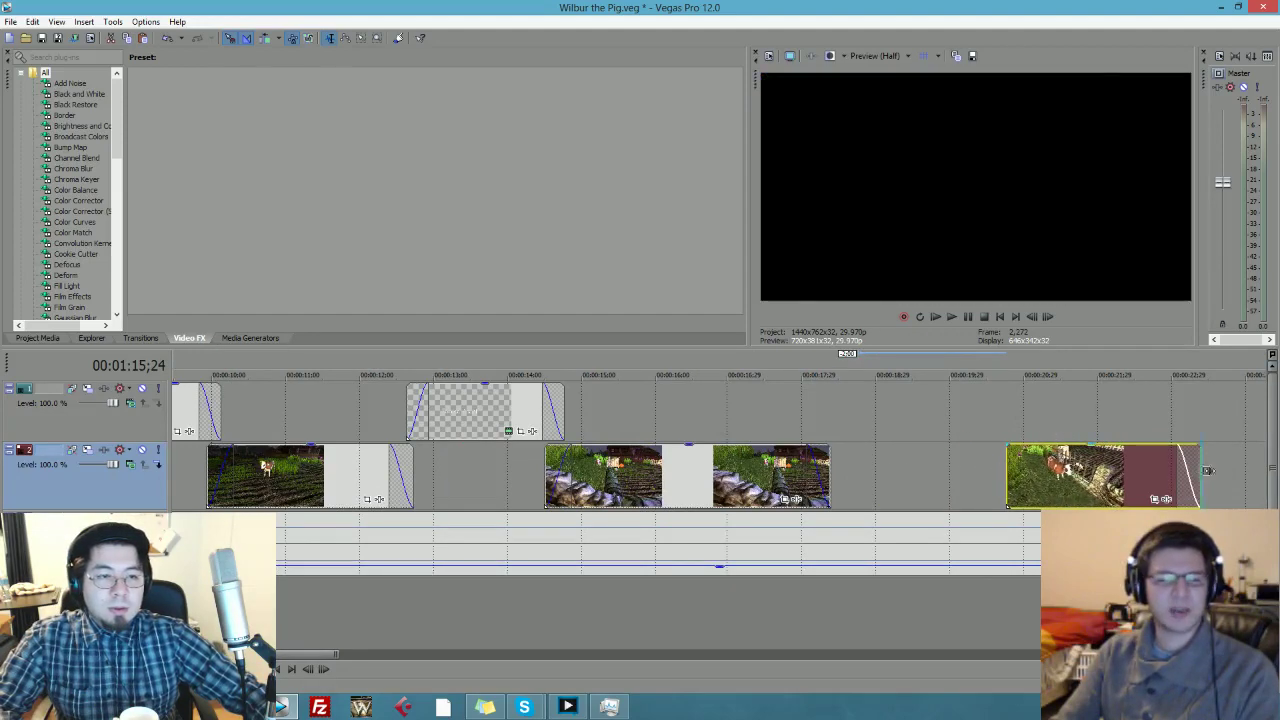
pyautogui.moveTo(1201, 470); pyautogui.dragTo(1252, 470)
pyautogui.moveTo(1008, 470)
pyautogui.mouseDown()
pyautogui.moveTo(1071, 470)
pyautogui.moveTo(1088, 506)
pyautogui.moveTo(901, 506)
pyautogui.mouseUp()
pyautogui.moveTo(1059, 471); pyautogui.dragTo(1265, 471)
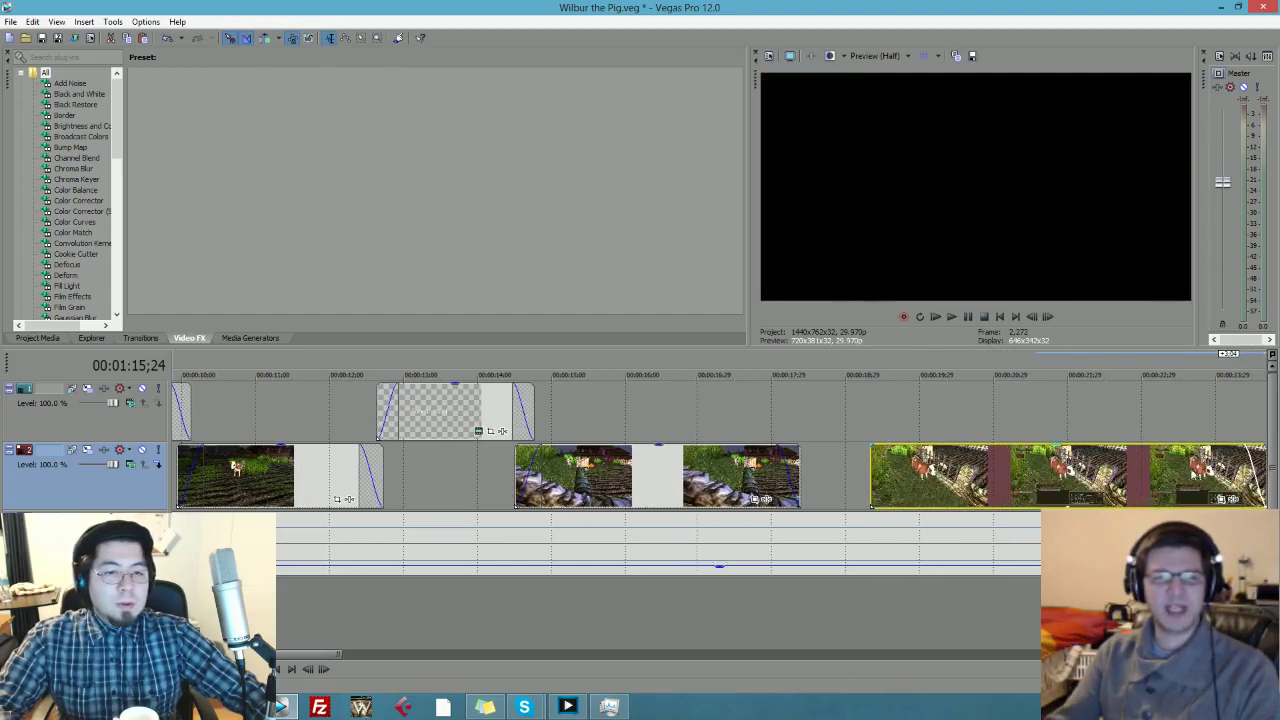
# - Shorten the cow clip to a later two-second section and overlap it with the stone wall clip's end, starting at about 00:00:18;02
pyautogui.moveTo(871, 466); pyautogui.dragTo(1040, 470)
pyautogui.moveTo(1127, 479); pyautogui.dragTo(907, 480)
pyautogui.moveTo(1045, 478); pyautogui.dragTo(1178, 477)
pyautogui.moveTo(820, 470); pyautogui.dragTo(1026, 471)
pyautogui.moveTo(1209, 472); pyautogui.dragTo(1237, 466)
pyautogui.moveTo(942, 466)
pyautogui.mouseDown()
pyautogui.moveTo(1080, 468)
pyautogui.moveTo(941, 480)
pyautogui.mouseUp()
pyautogui.moveTo(1045, 472); pyautogui.dragTo(1177, 475)
pyautogui.moveTo(812, 464); pyautogui.dragTo(742, 476)
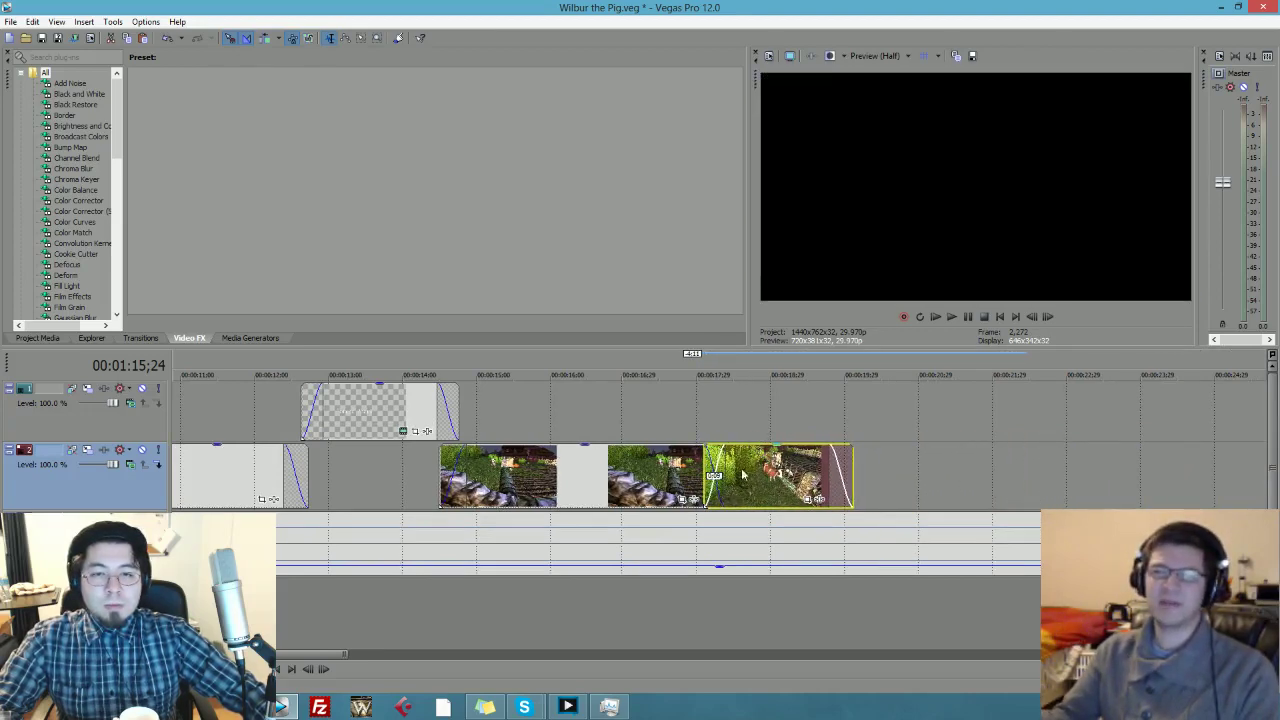
# - Play the crossfade from the stone wall clip into the cow clip, starting at about 00:00:17;14
pyautogui.click(659, 424)
pyautogui.press('space')
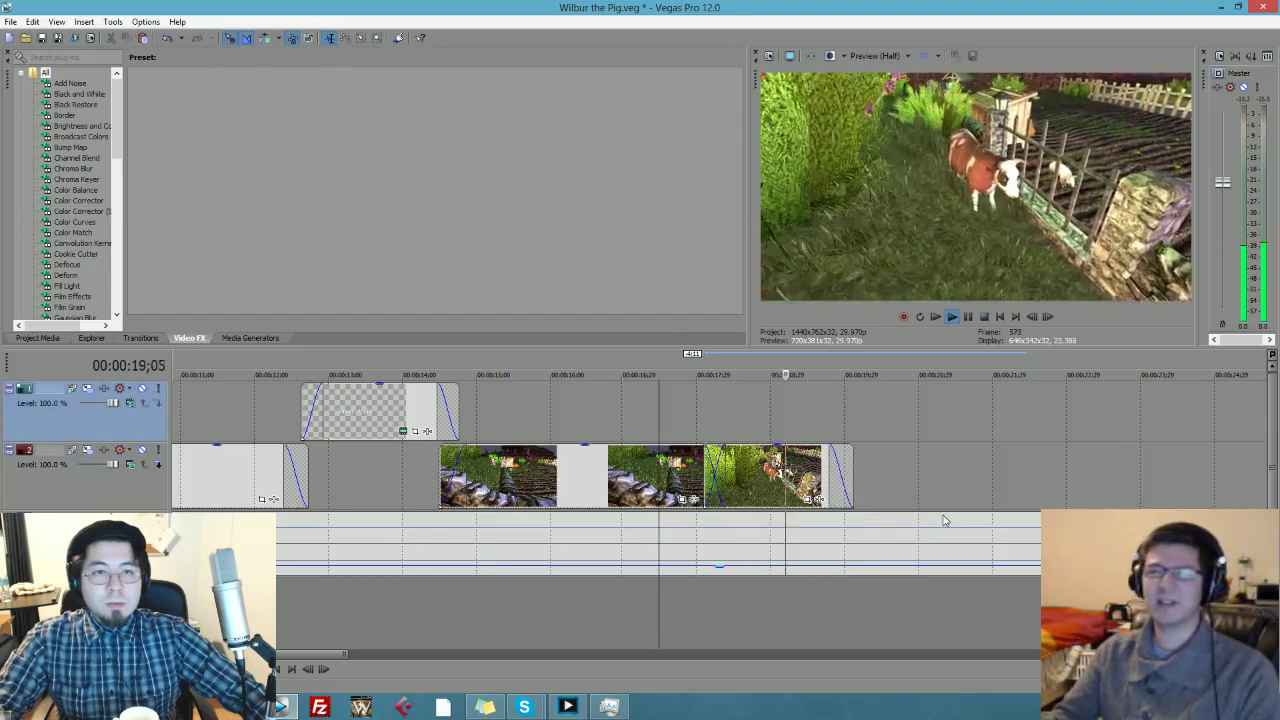
pyautogui.press('space')
# - Move the cow clip clear of the stone wall clip to about 00:00:19;20 and play the stone wall clip's second half
pyautogui.moveTo(760, 478); pyautogui.dragTo(876, 480)
pyautogui.click(613, 425)
pyautogui.press('space')
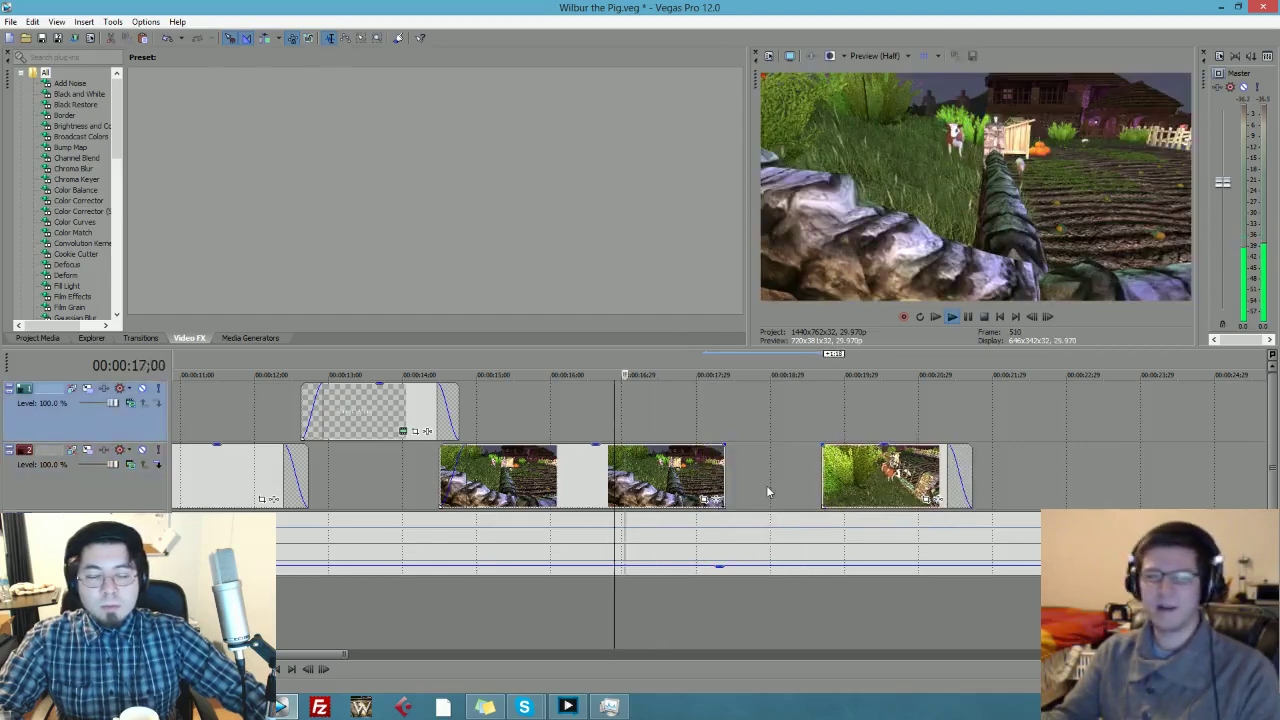
pyautogui.press('space')
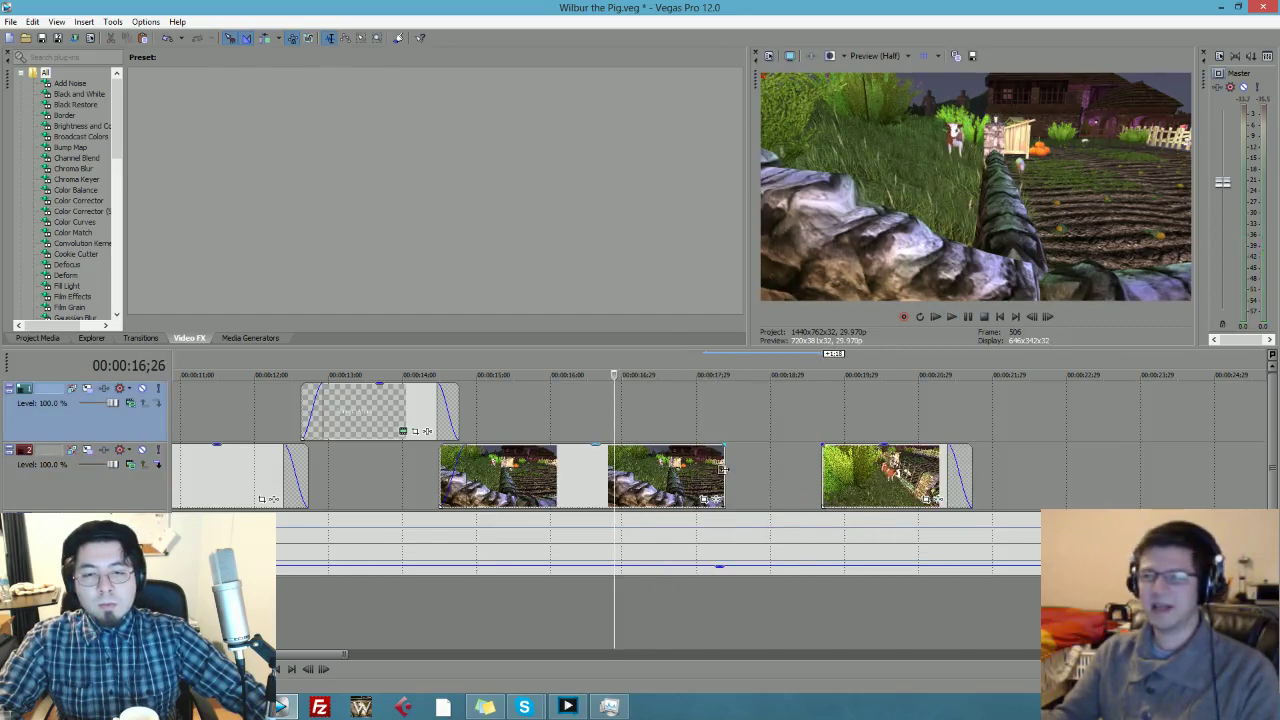
pyautogui.click(545, 432)
pyautogui.press('space')
pyautogui.moveTo(831, 575)
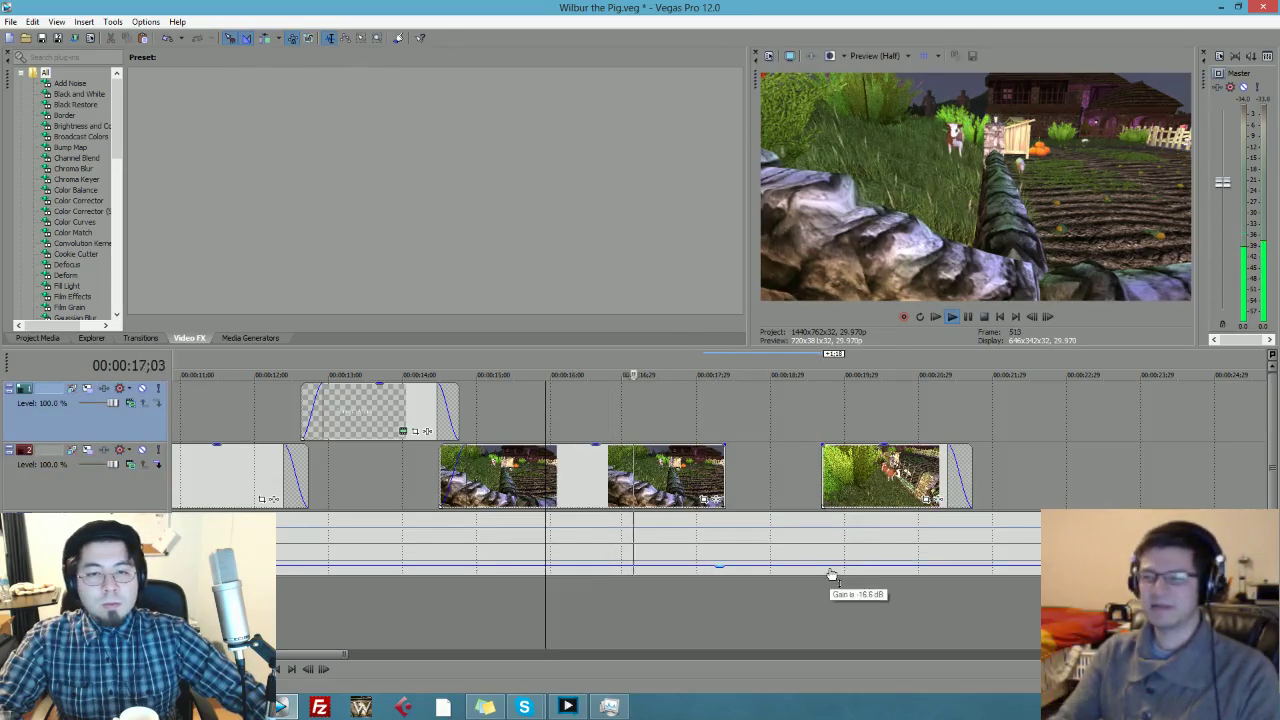
pyautogui.press('space')
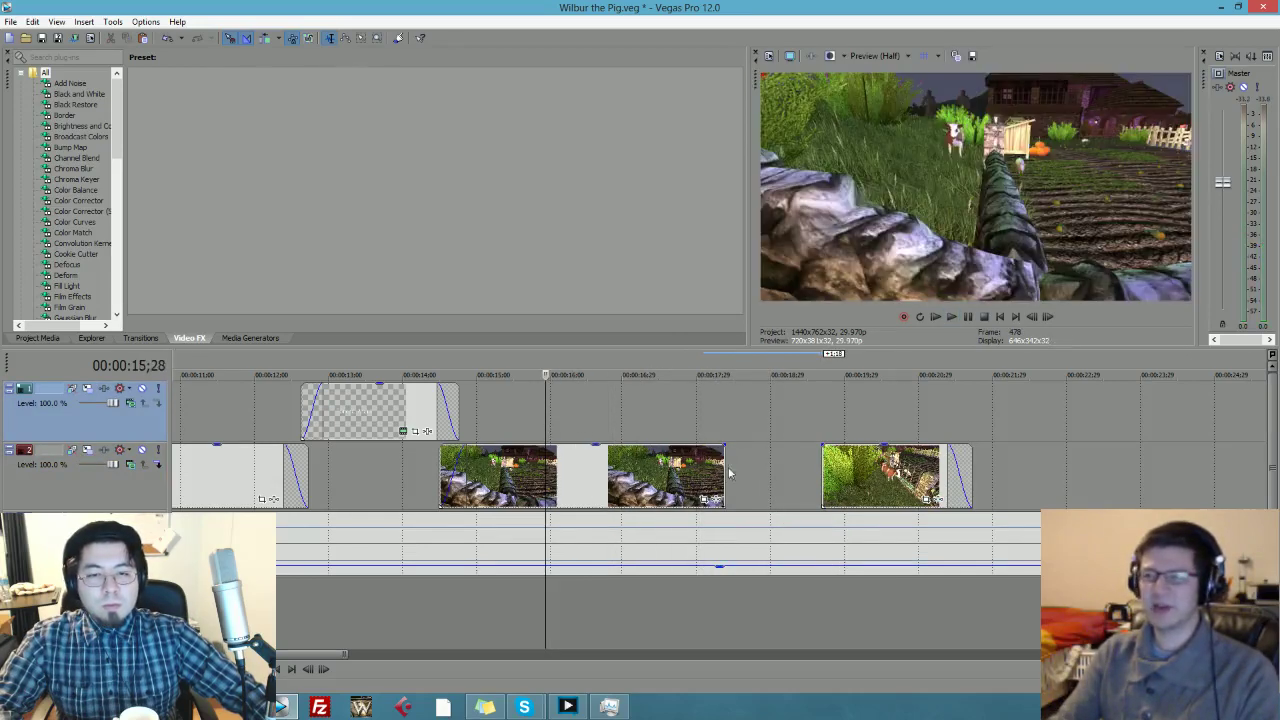
# - Extend the stone wall clip slightly and crossfade the cow clip into it, with the cow clip spanning about 00:00:18;04 to 00:00:20;20
pyautogui.click(727, 463)
pyautogui.moveTo(873, 480); pyautogui.dragTo(754, 480)
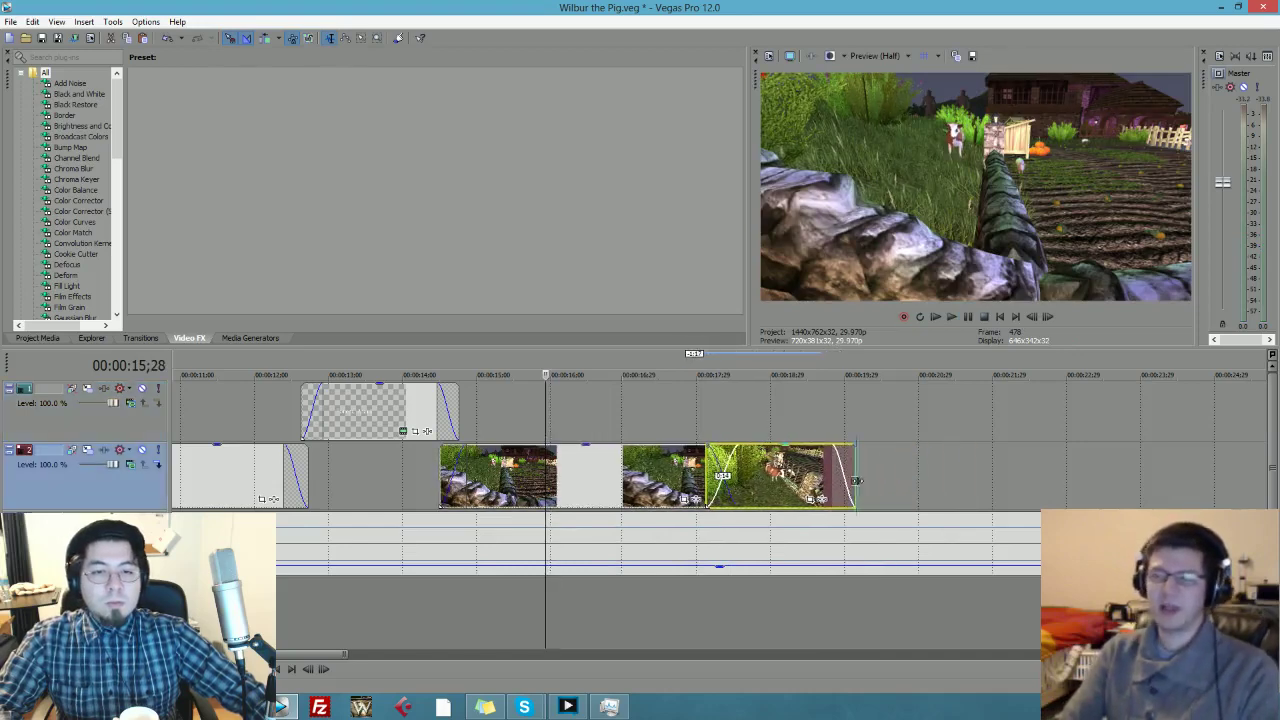
pyautogui.moveTo(856, 481); pyautogui.dragTo(891, 481)
pyautogui.press('space')
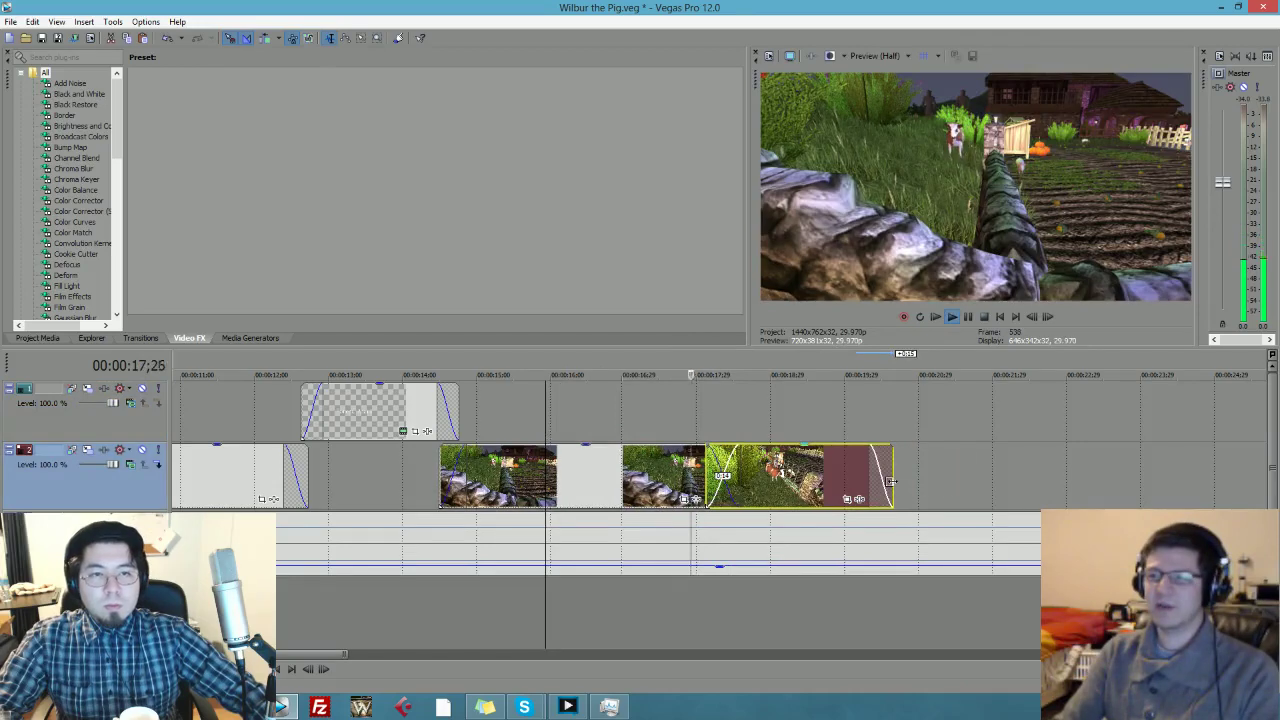
pyautogui.press('space')
# - Move the cow clip to start at about 00:00:17;16, and extend its end to about 00:00:20;17 with a fade-out of about one second
pyautogui.moveTo(778, 478); pyautogui.dragTo(718, 478)
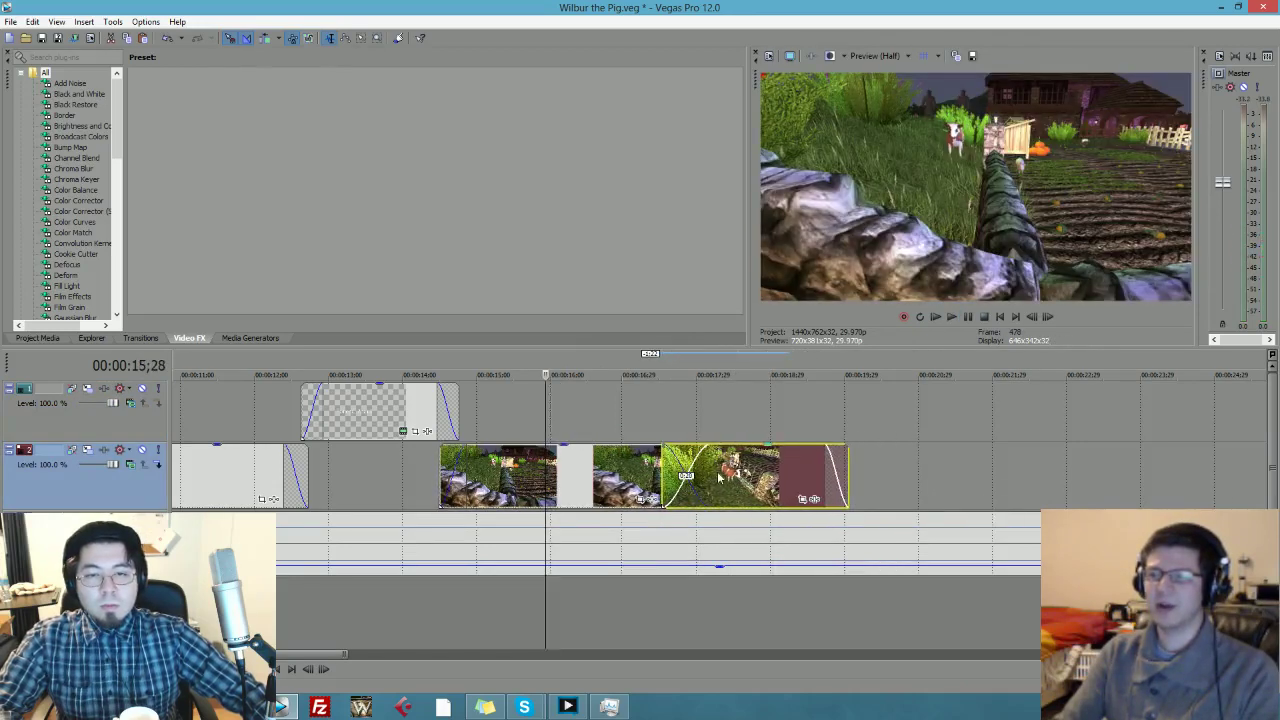
pyautogui.press('space')
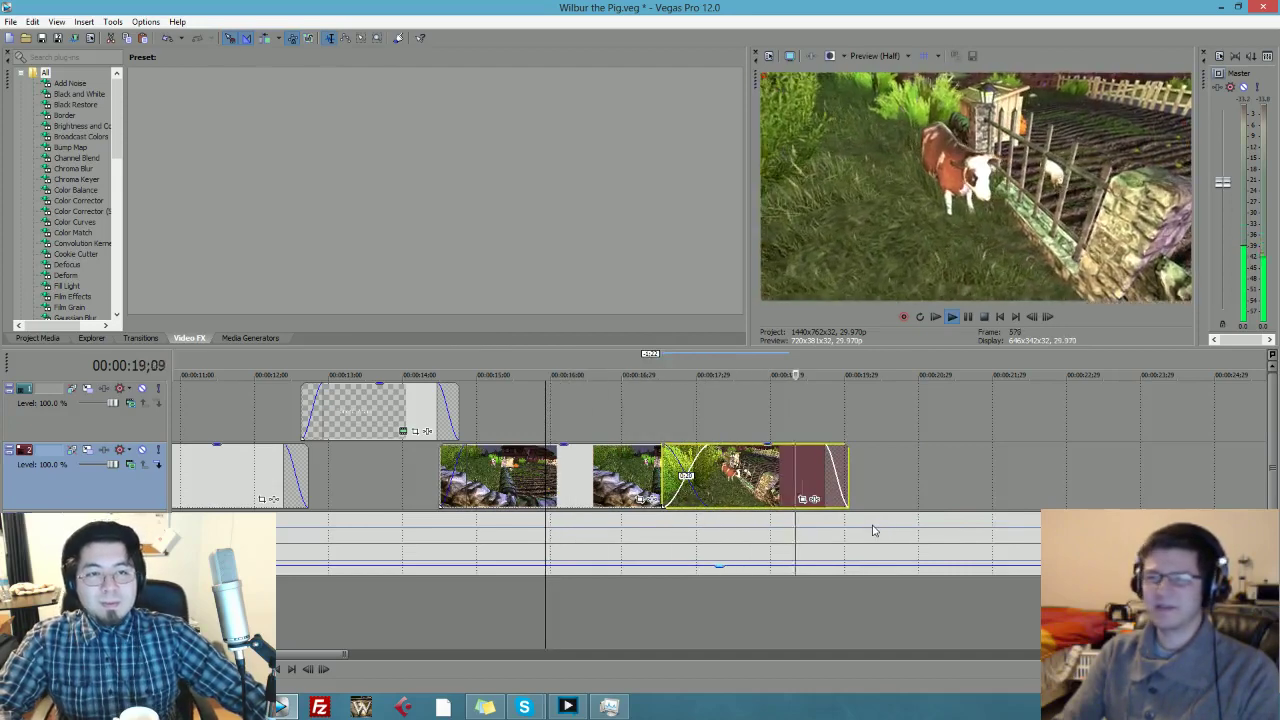
pyautogui.press('space')
pyautogui.moveTo(848, 478); pyautogui.dragTo(816, 449)
pyautogui.press('space')
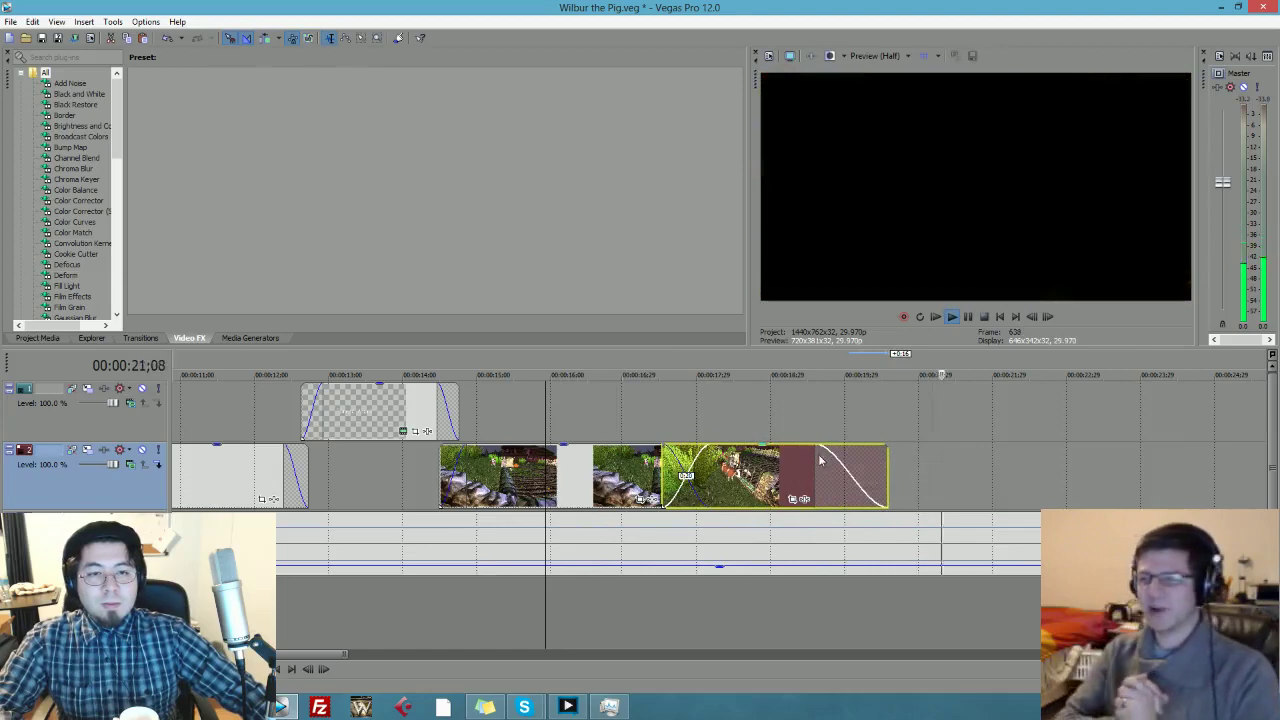
pyautogui.press('space')
# - Extend the cow clip's end to about 00:00:21;24 and check its ending by playing from 00:00:20;12 and 00:00:19;15
pyautogui.moveTo(885, 464); pyautogui.dragTo(981, 466)
pyautogui.click(877, 470)
pyautogui.press('space')
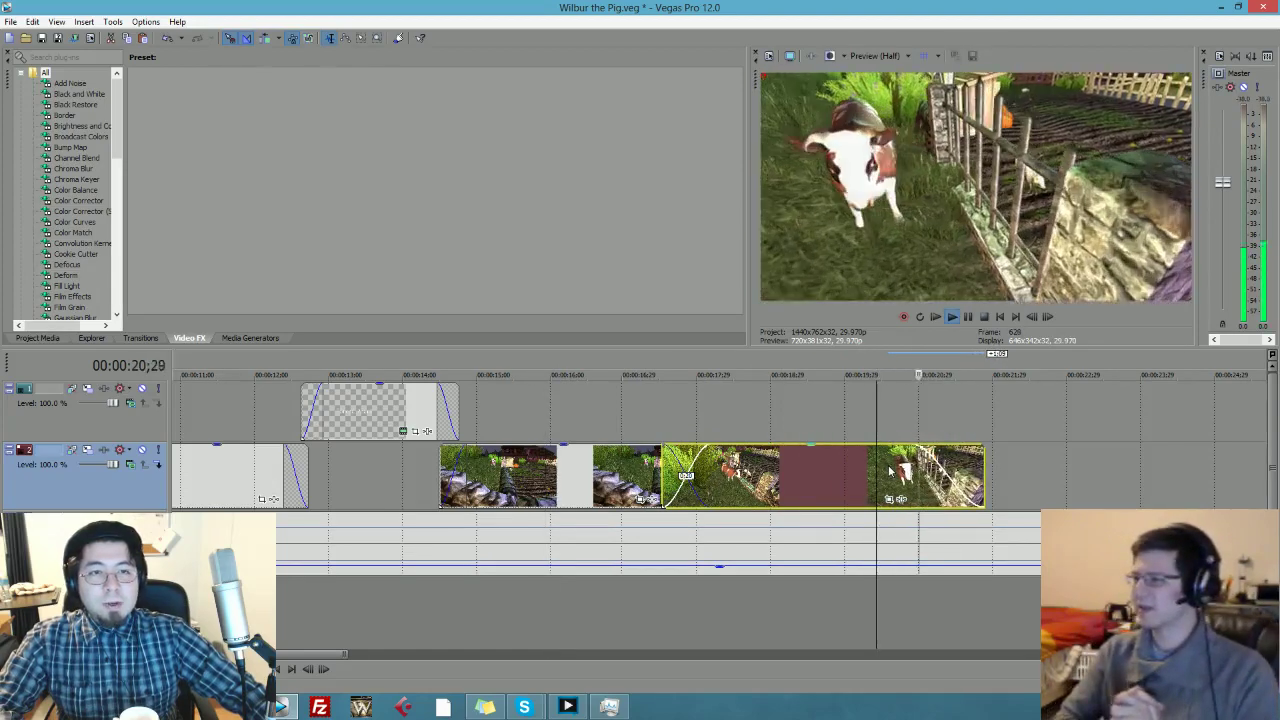
pyautogui.press('space')
pyautogui.moveTo(983, 467)
pyautogui.mouseDown()
pyautogui.moveTo(904, 470)
pyautogui.moveTo(977, 470)
pyautogui.mouseUp()
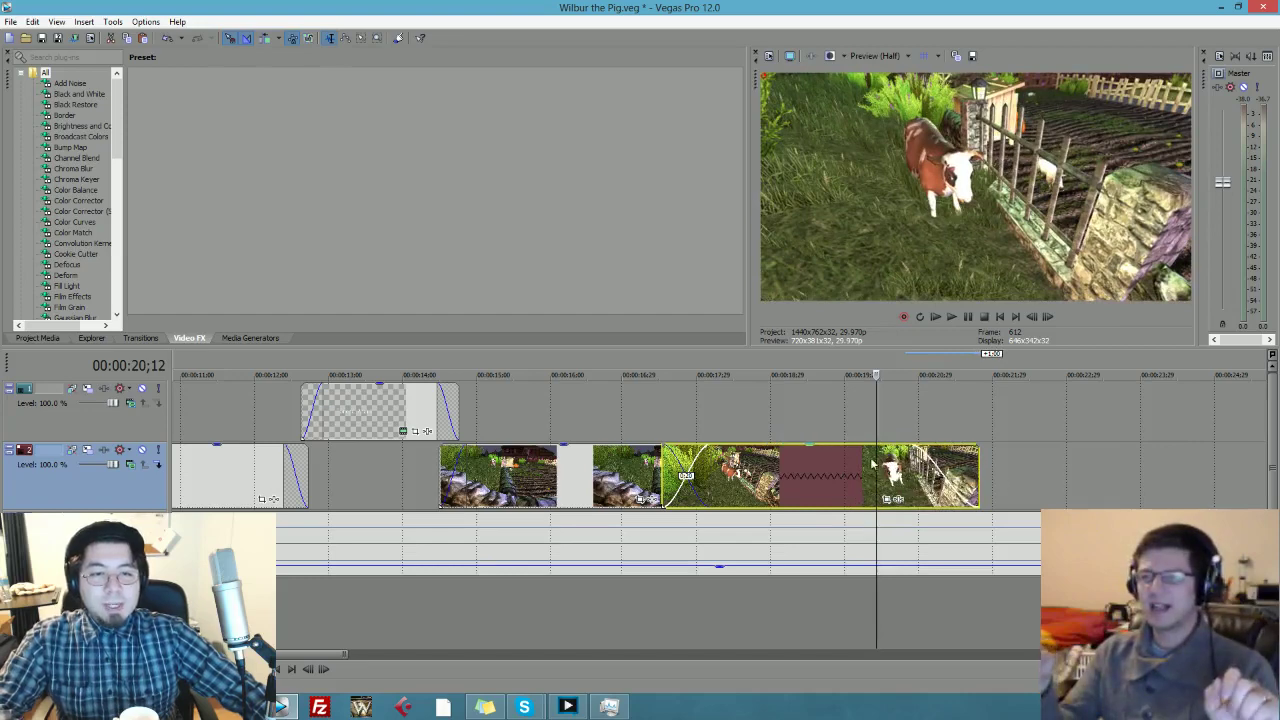
pyautogui.click(810, 436)
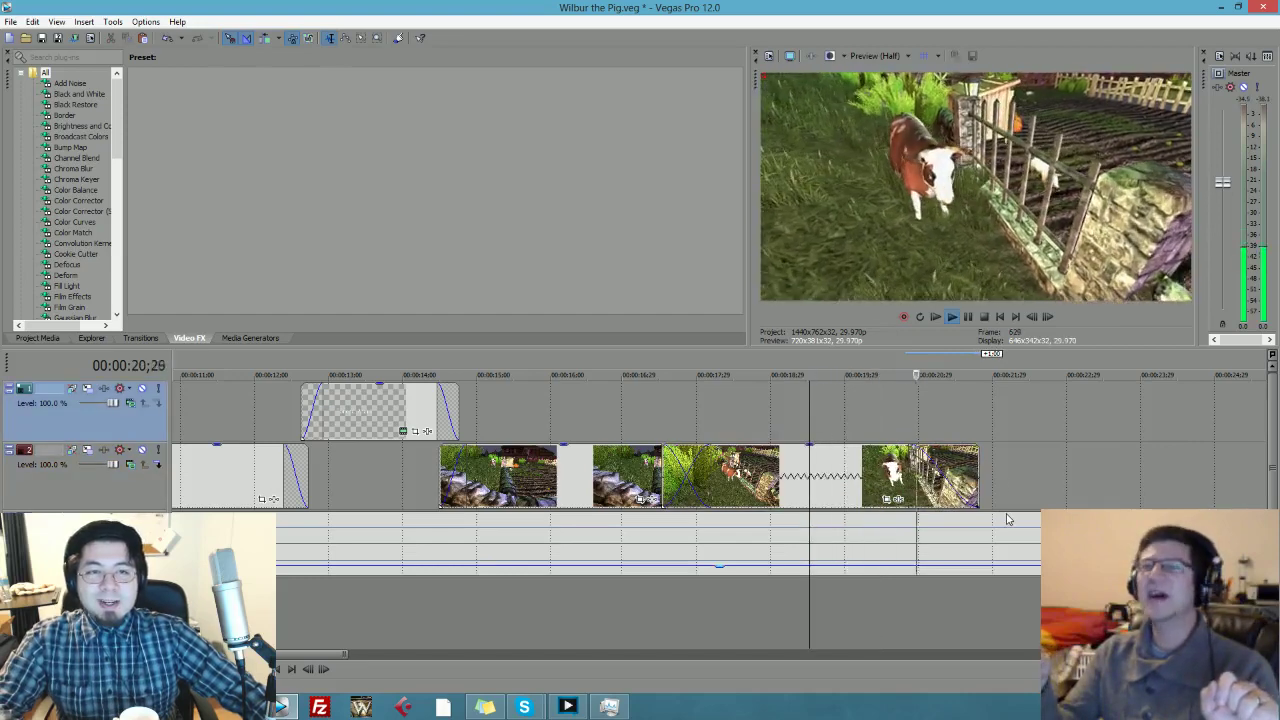
pyautogui.press('space')
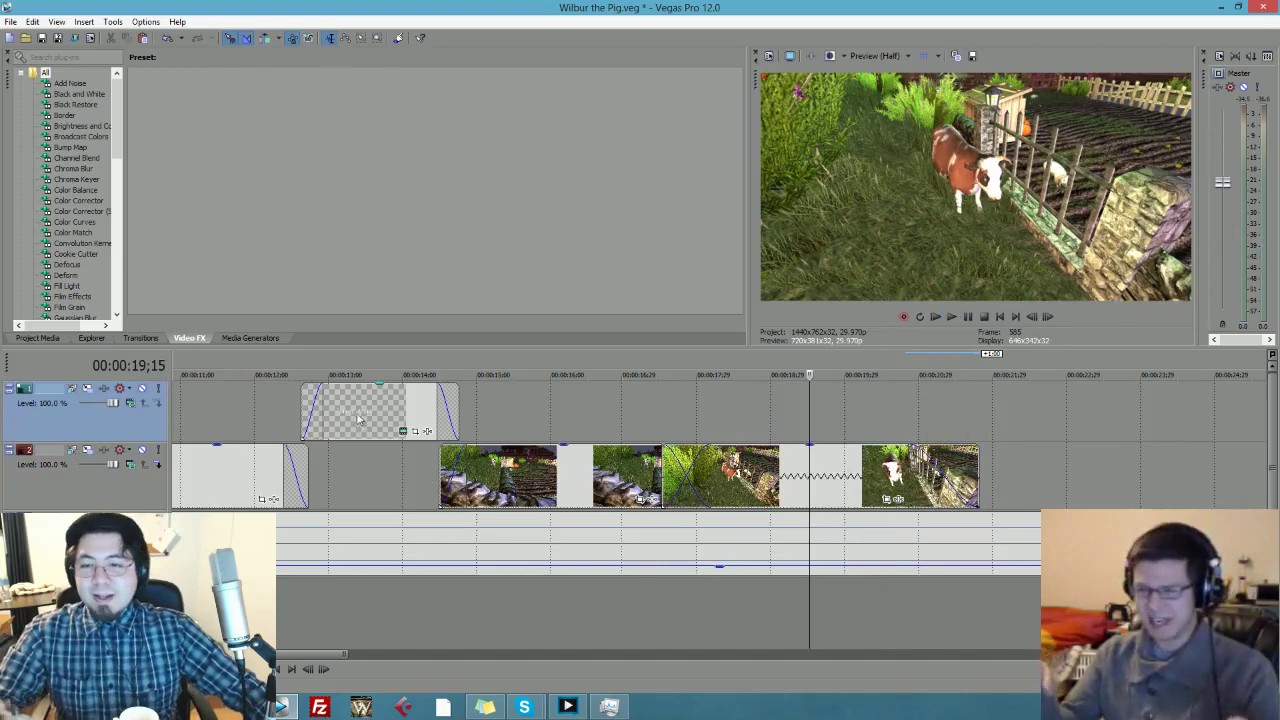
# - Paste a copy of the Forced Apart title card at 00:00:21;13 as new source media, and extend its end to about 00:00:24;15
pyautogui.click(360, 418)
pyautogui.moveTo(312, 655)
pyautogui.mouseDown()
pyautogui.moveTo(496, 660)
pyautogui.moveTo(318, 665)
pyautogui.mouseUp()
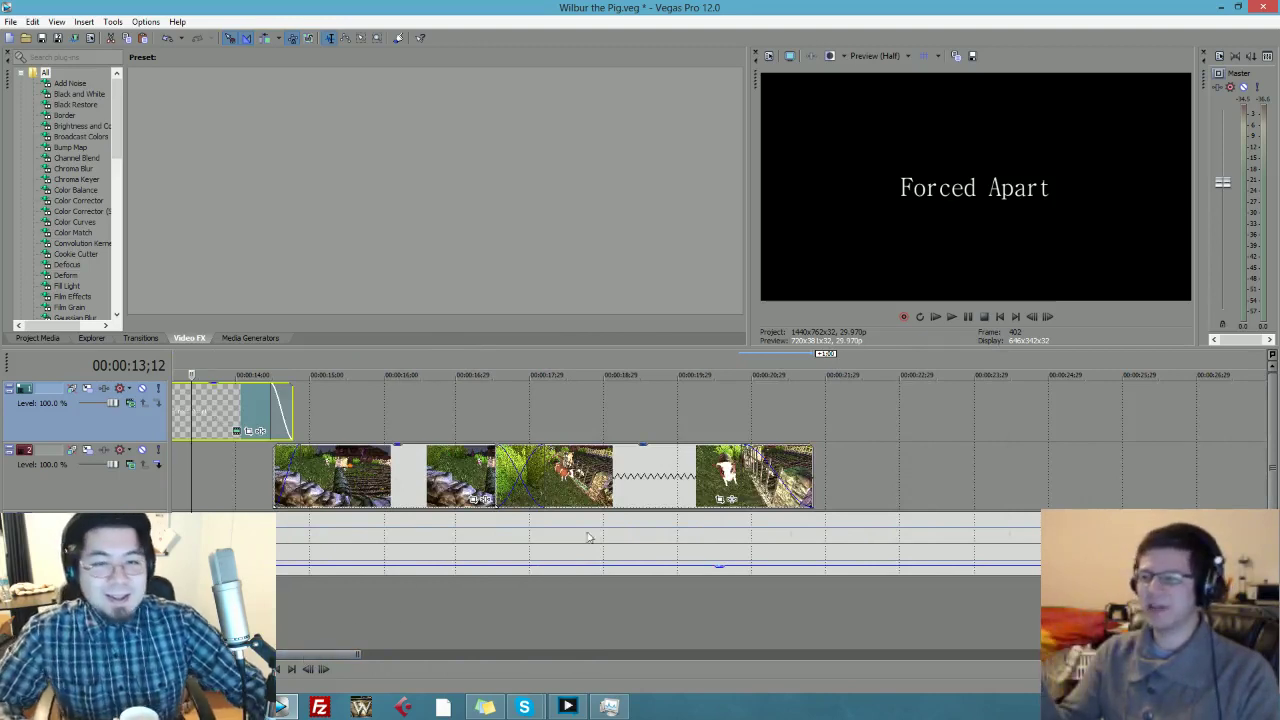
pyautogui.click(787, 413)
pyautogui.hotkey('ctrl', 'v')
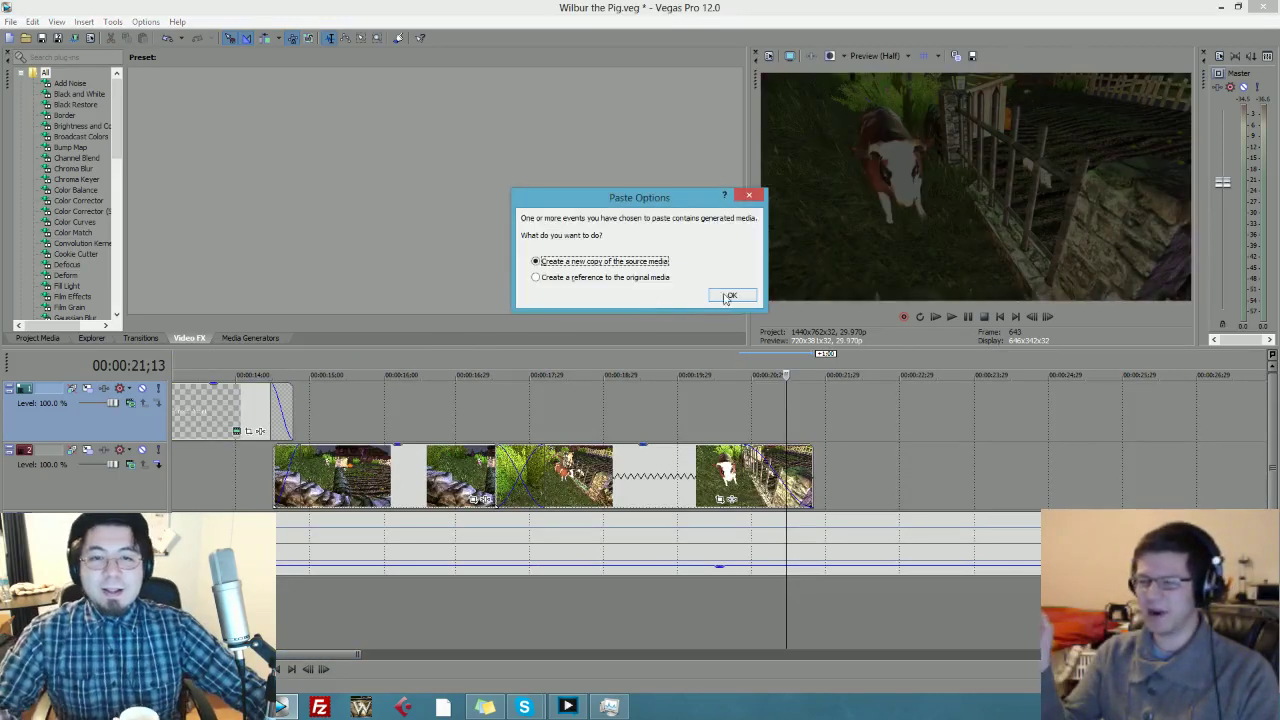
pyautogui.click(731, 294)
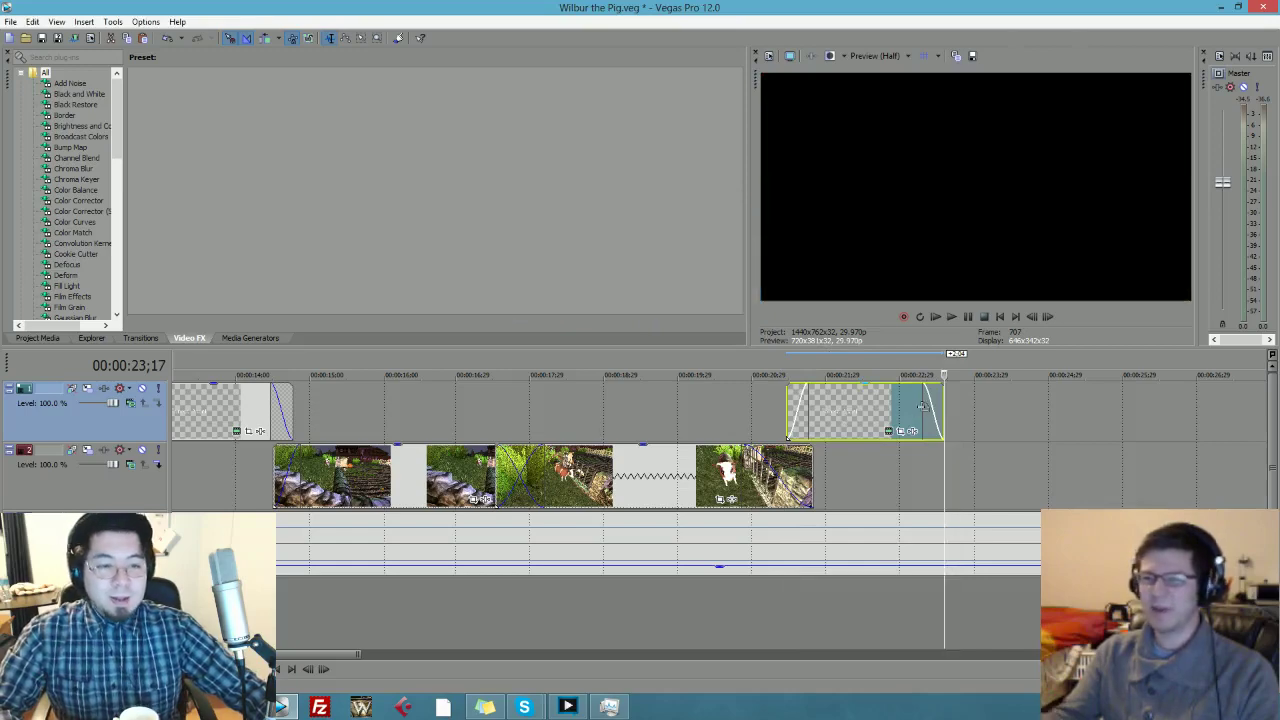
pyautogui.moveTo(944, 412); pyautogui.dragTo(1013, 412)
# - Play the transition into the pasted title card from 00:00:21;06 and view the card's text settings
pyautogui.click(767, 412)
pyautogui.press('space')
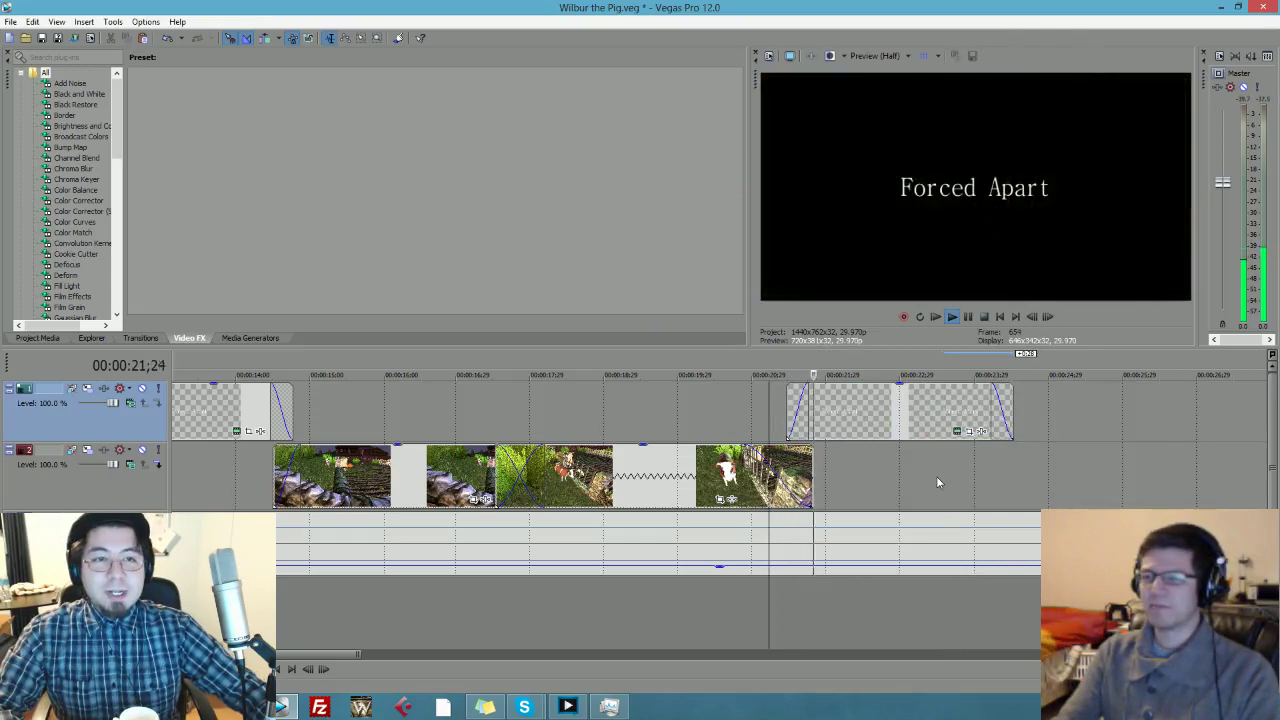
pyautogui.press('space')
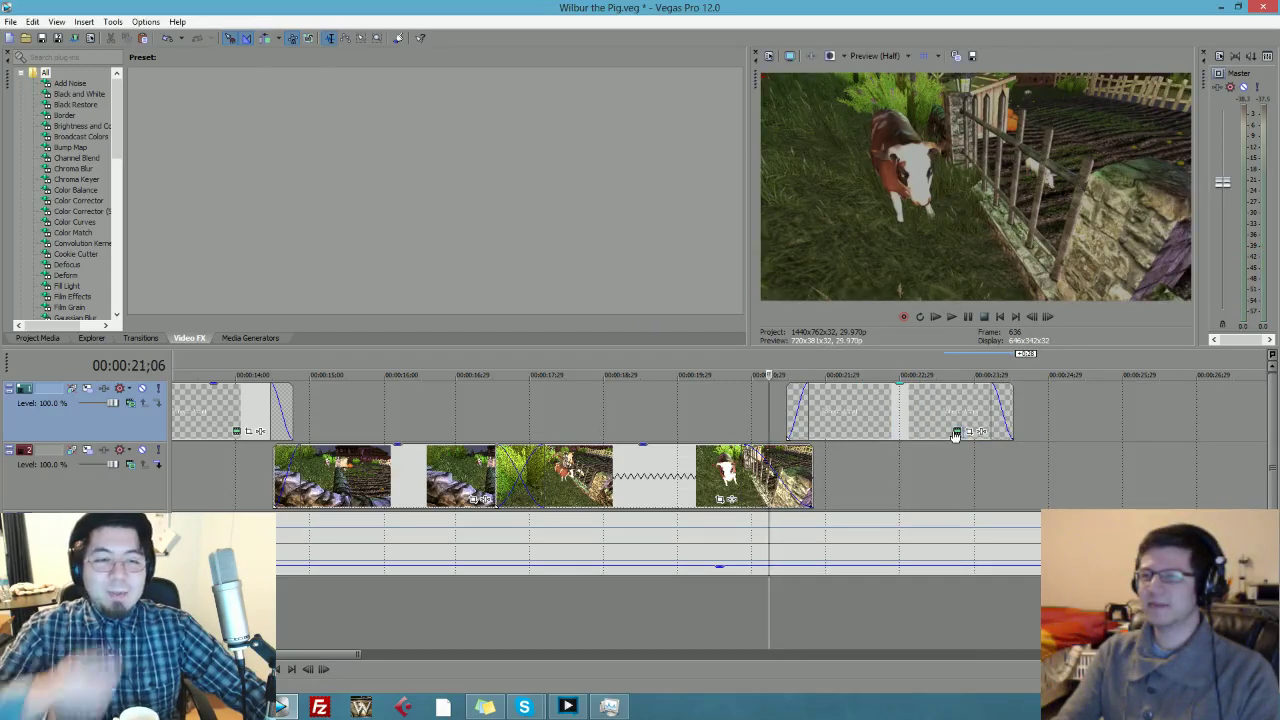
pyautogui.click(957, 432)
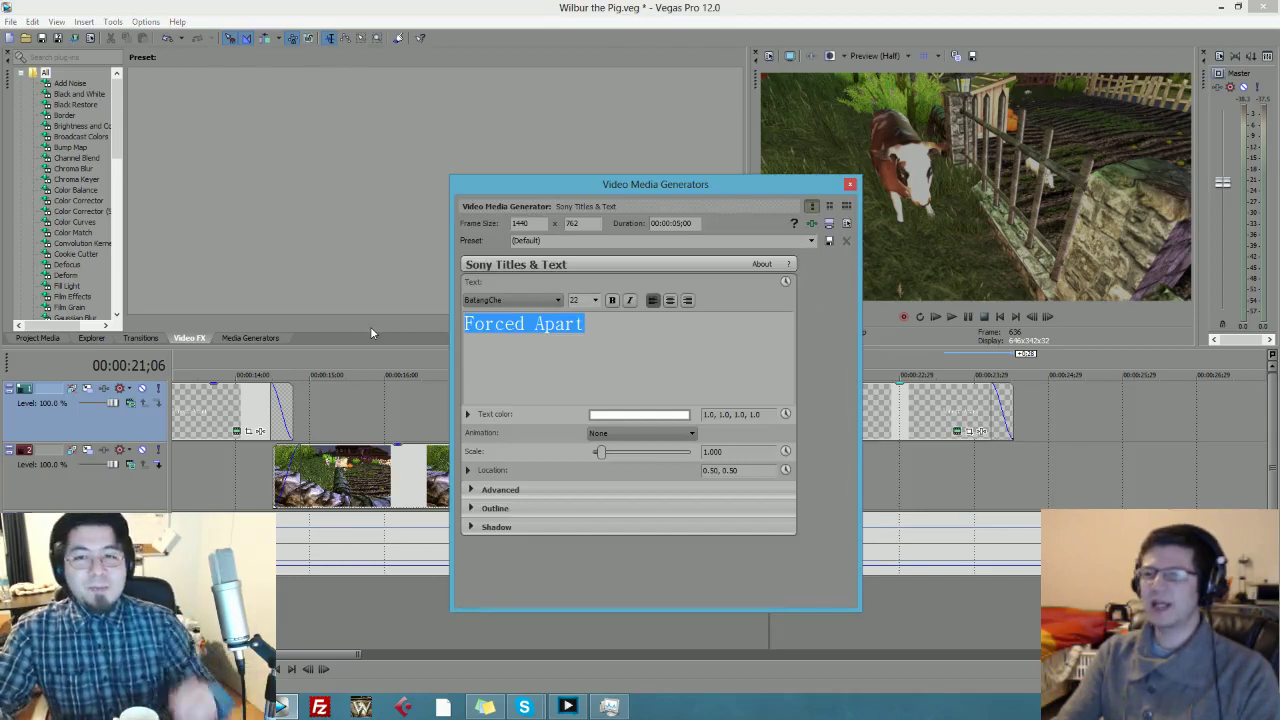
pyautogui.click(849, 184)
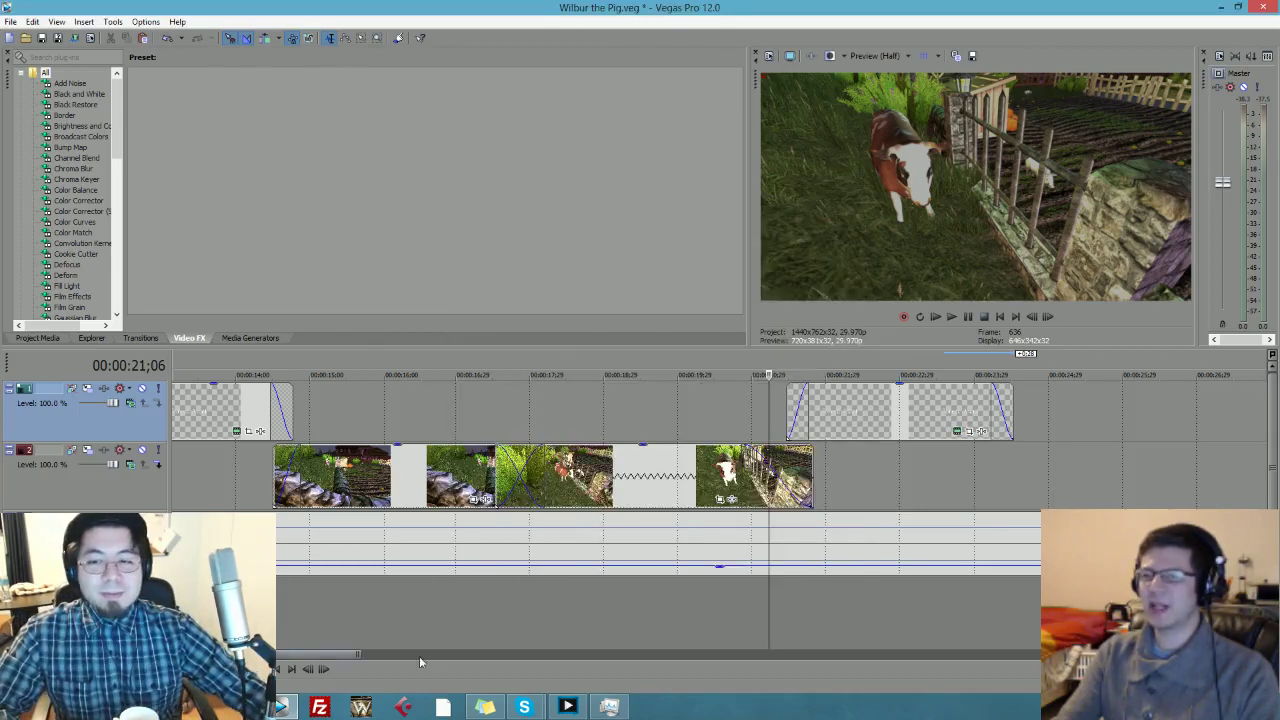
# - Launch Wurm Online, return to Vegas Pro, and save the Wilbur the Pig project
pyautogui.click(362, 707)
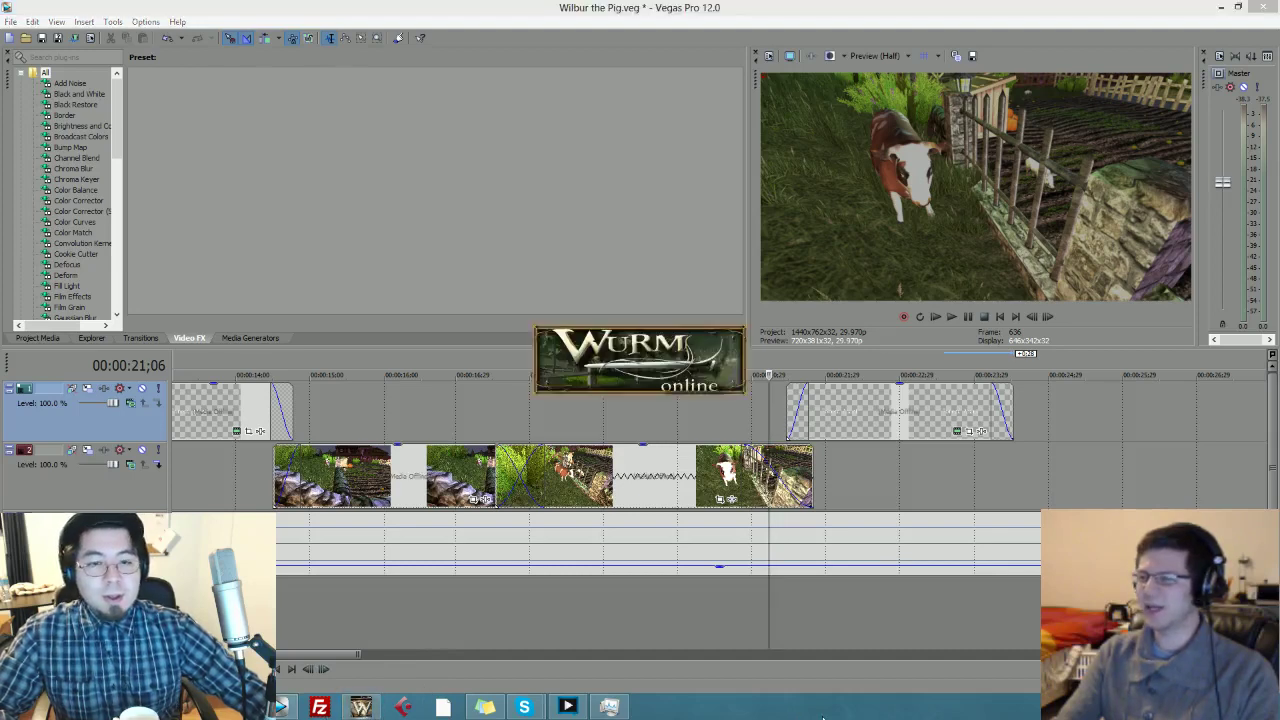
pyautogui.click(728, 7)
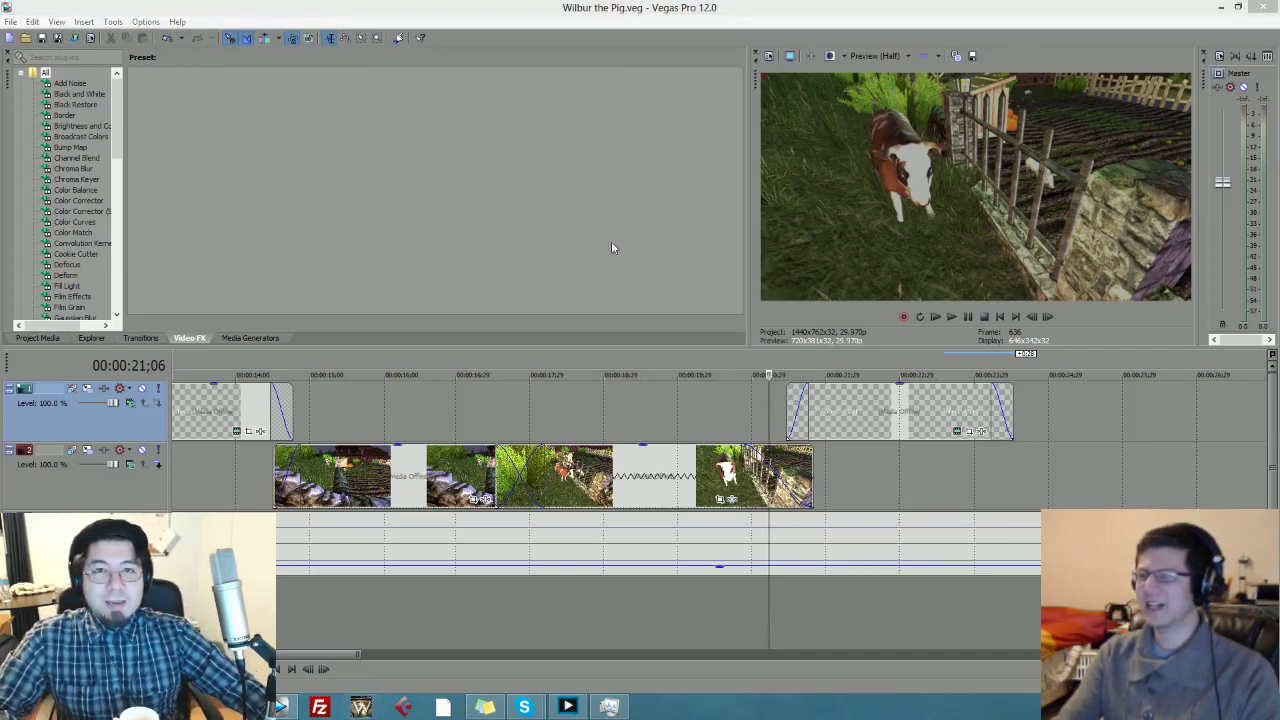
pyautogui.click(643, 8)
# - Review the text of every title card in order, from the opening card to the pasted copy after the cow clip
pyautogui.moveTo(306, 655); pyautogui.dragTo(182, 656)
pyautogui.click(354, 420)
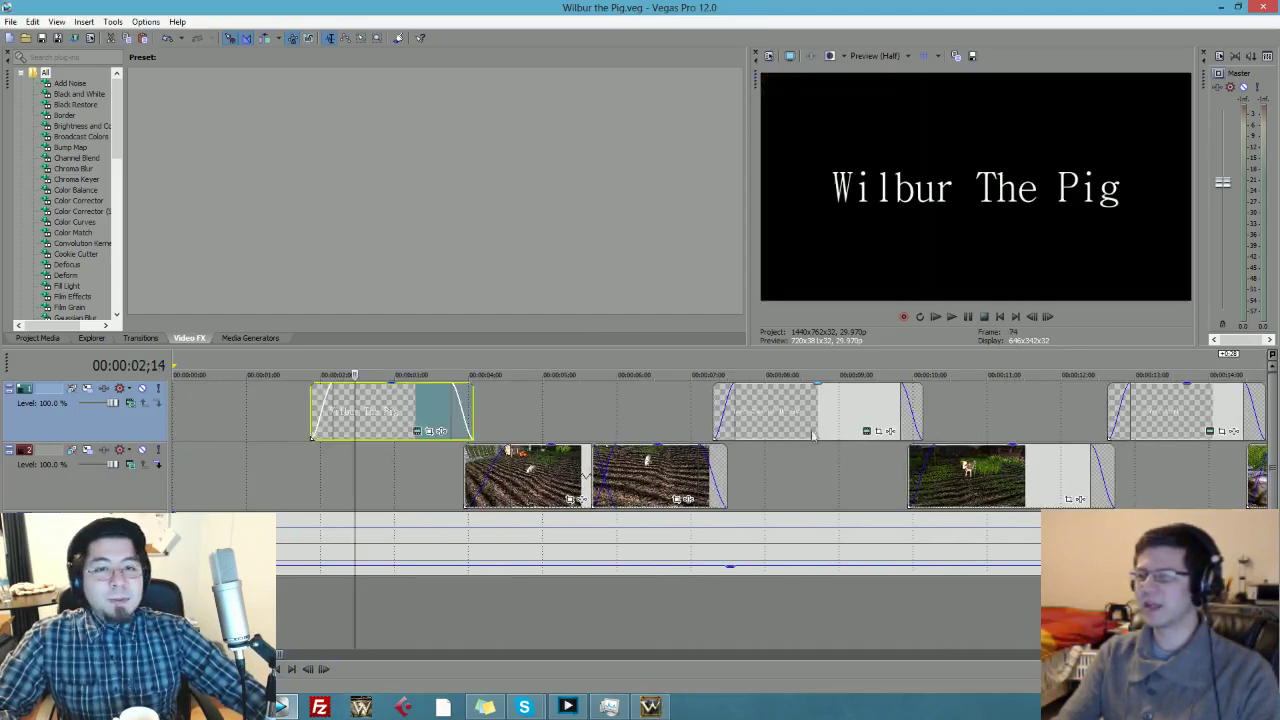
pyautogui.click(829, 430)
pyautogui.moveTo(260, 656); pyautogui.dragTo(318, 658)
pyautogui.click(477, 414)
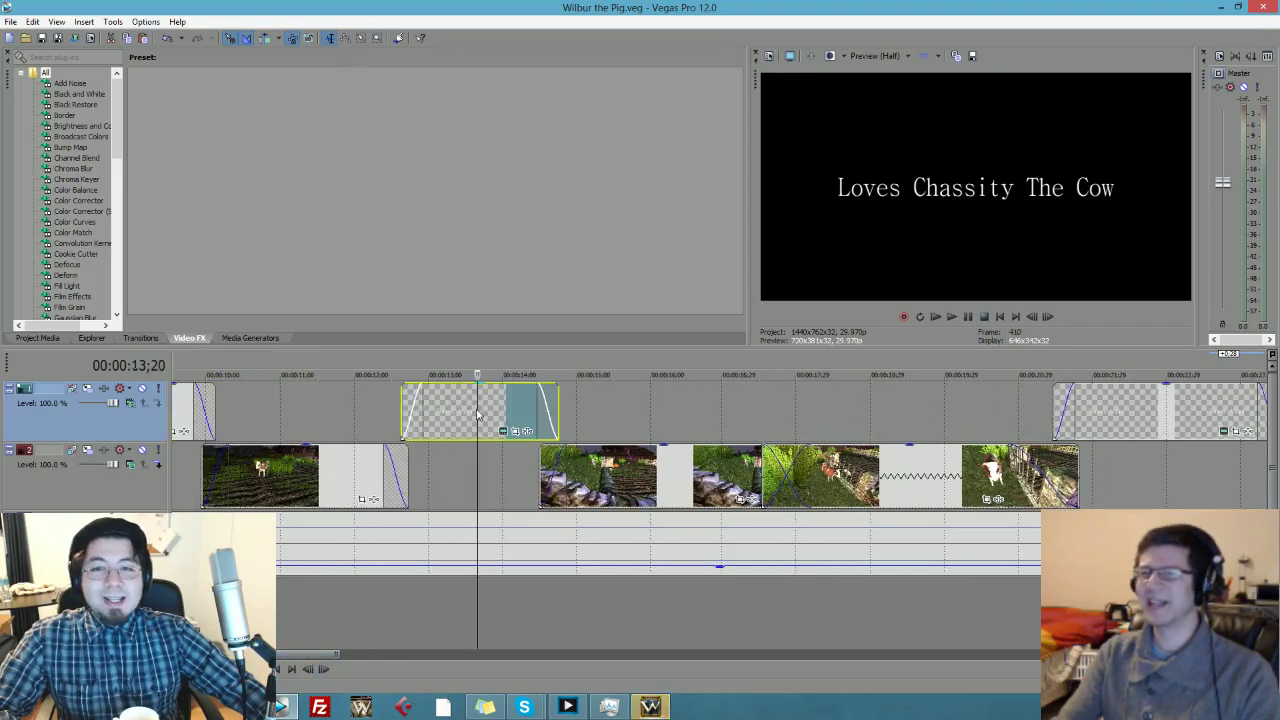
pyautogui.moveTo(314, 656); pyautogui.dragTo(350, 657)
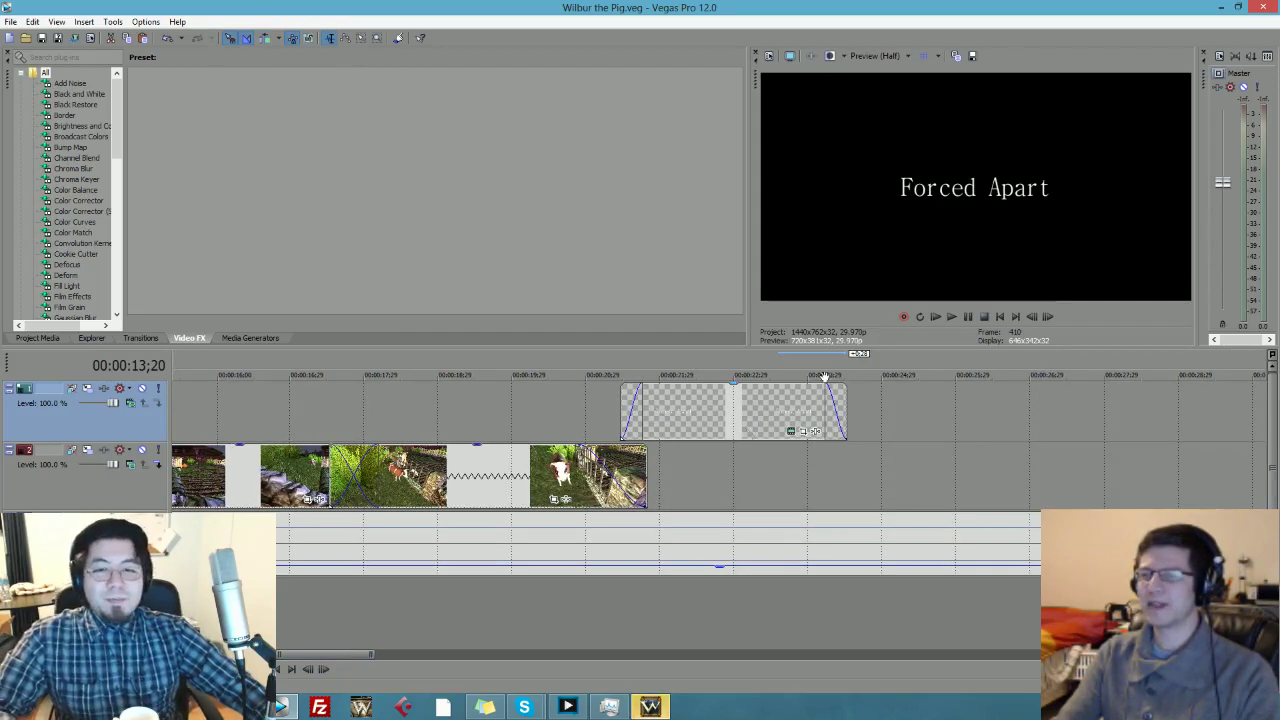
pyautogui.click(727, 416)
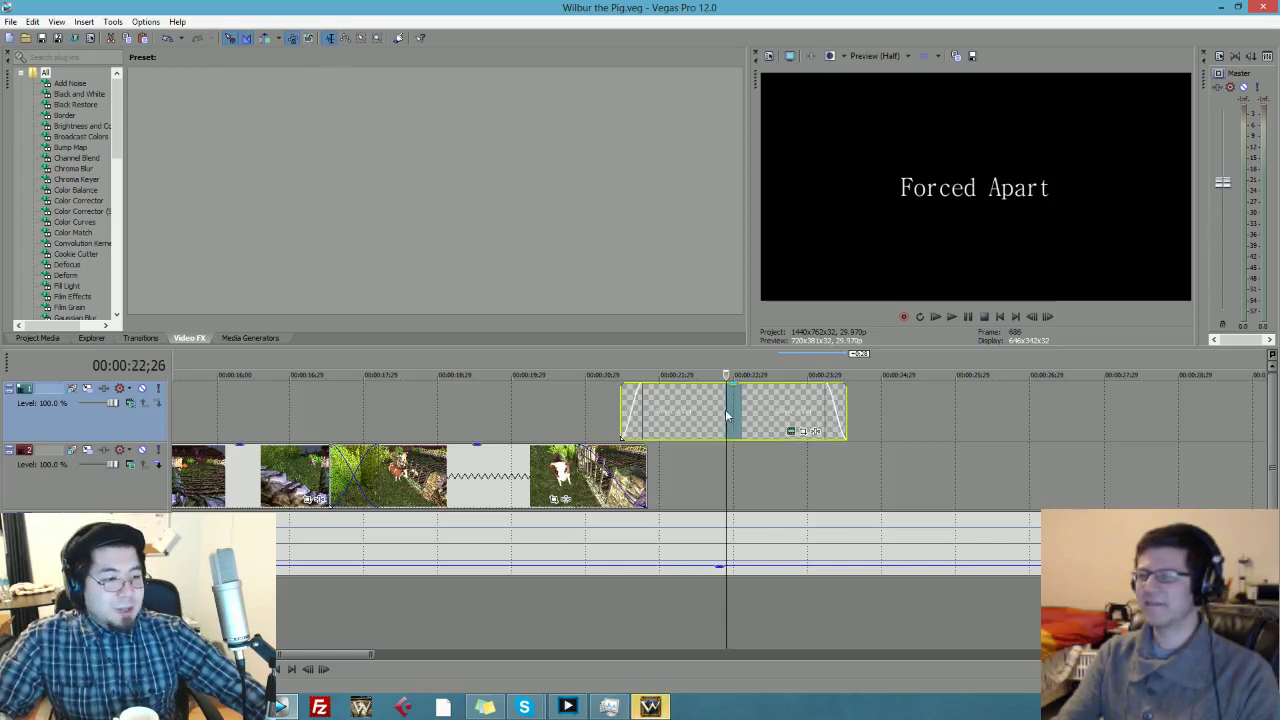
# - Switch to the Wurm Online launcher and enter the game with the remembered account
pyautogui.click(749, 418)
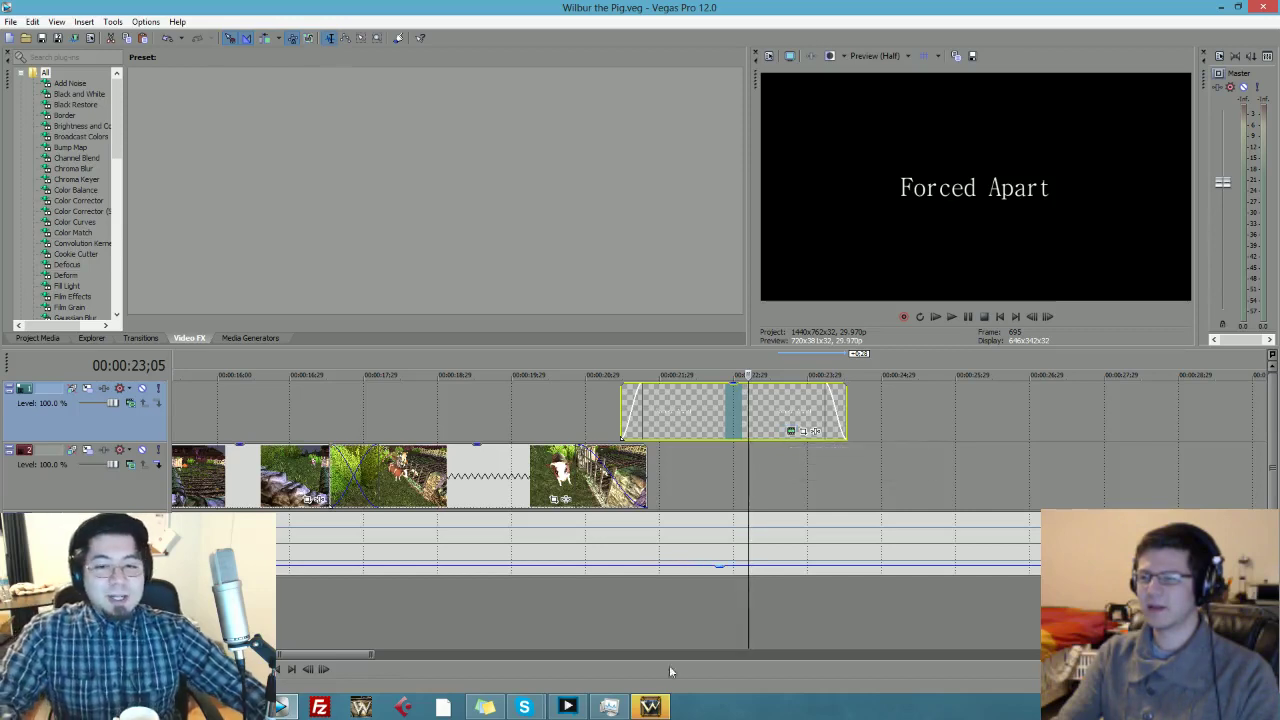
pyautogui.click(650, 708)
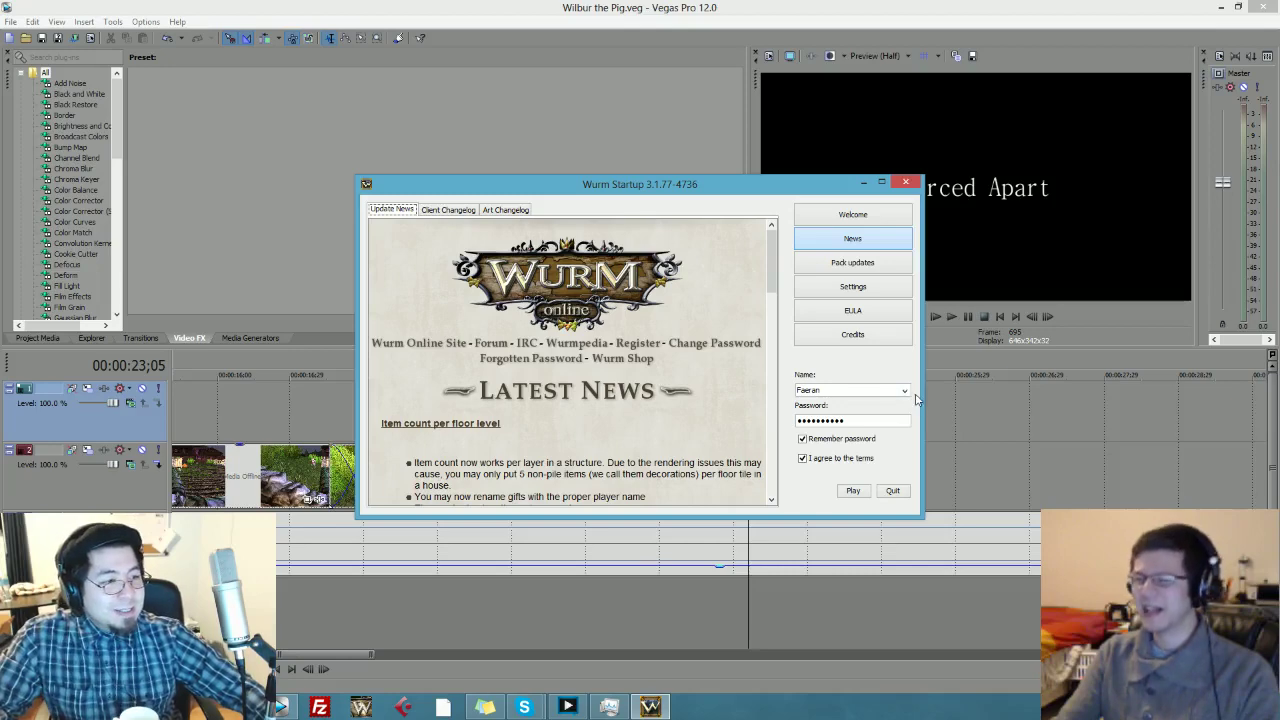
pyautogui.click(851, 492)
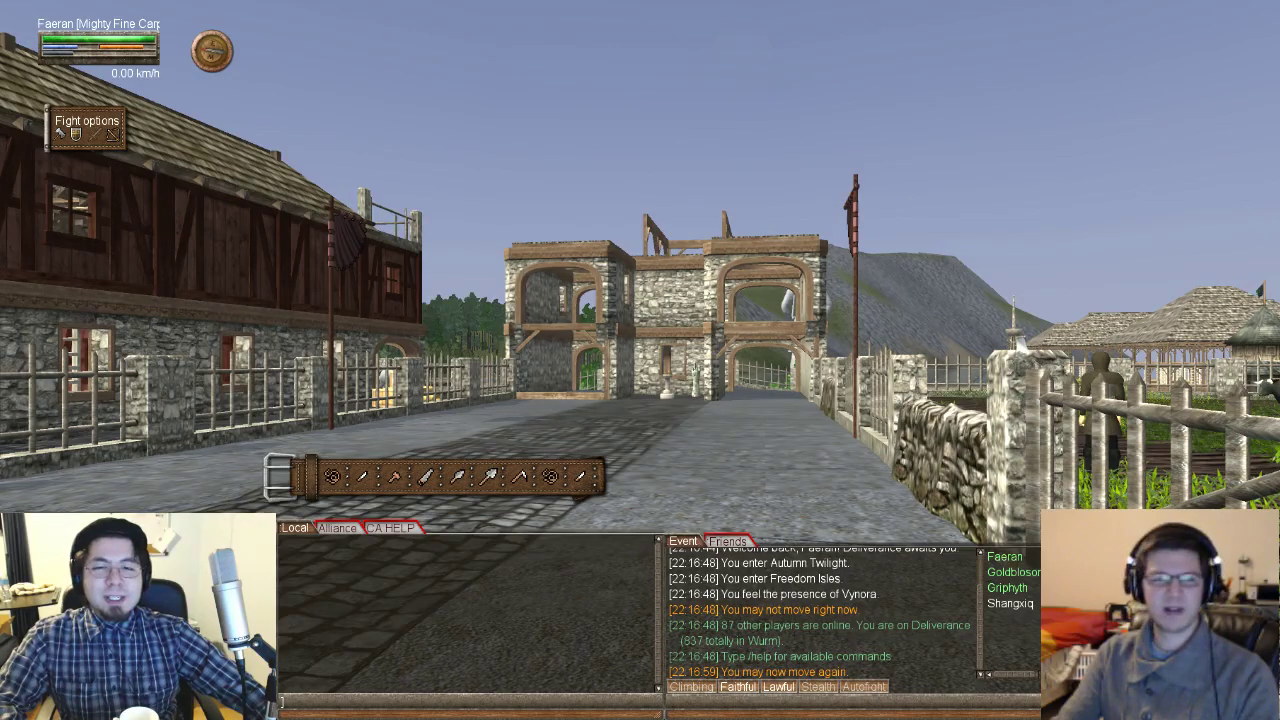
# - Move the character to the cobbled ramp facing the castle and hide the game interface for a clean shot
pyautogui.press('w')
pyautogui.press('w')
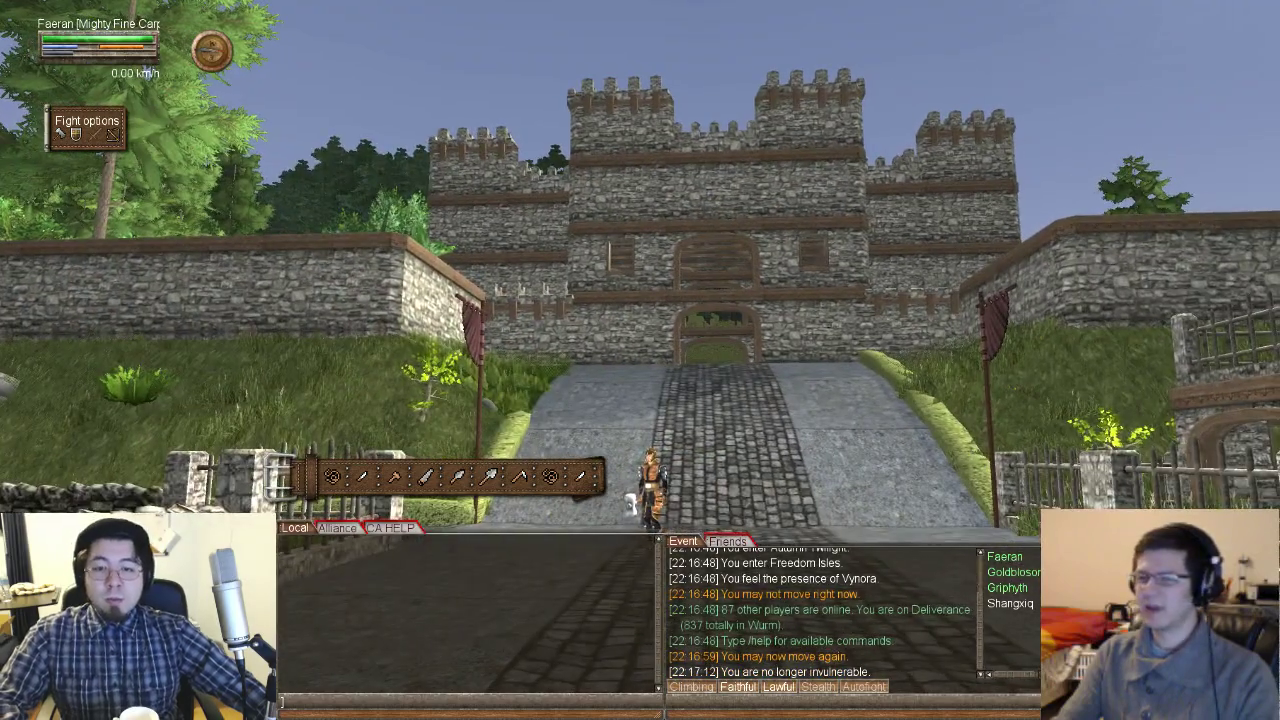
pyautogui.press('Home')
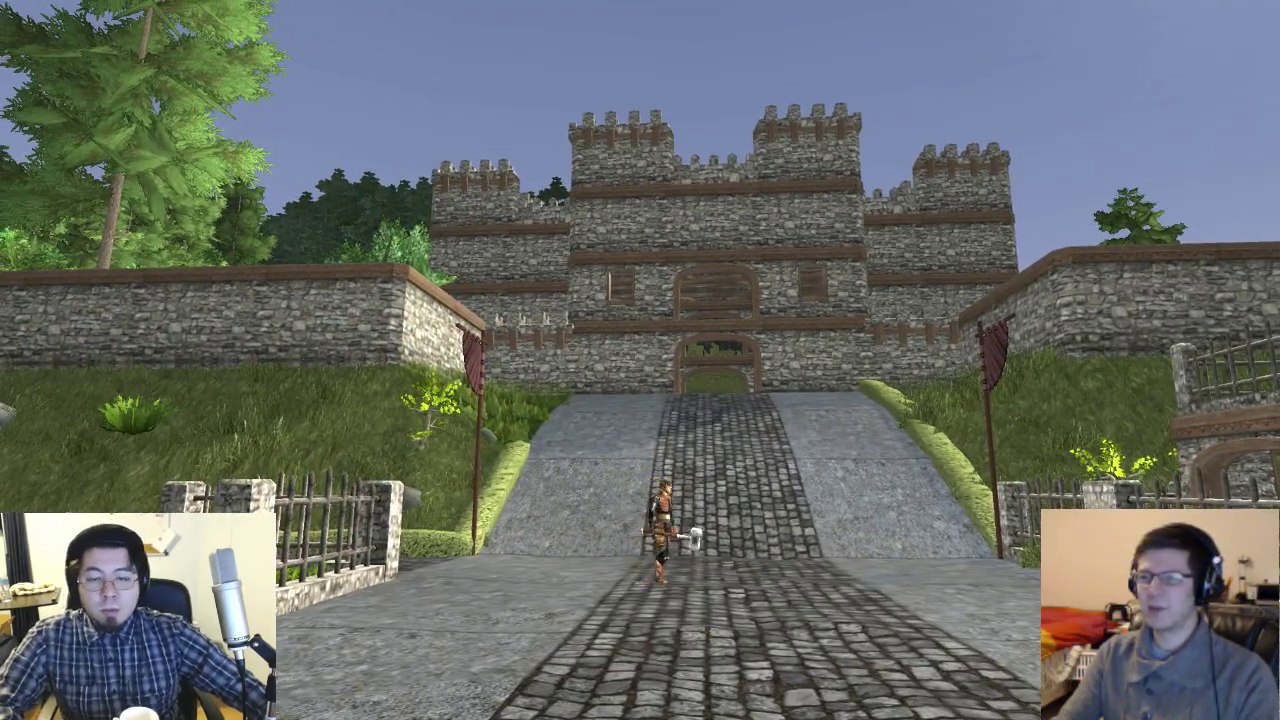
# - Move forward and backward along the cobbled road to compare camera framings of the castle and its ramp
pyautogui.press('w')
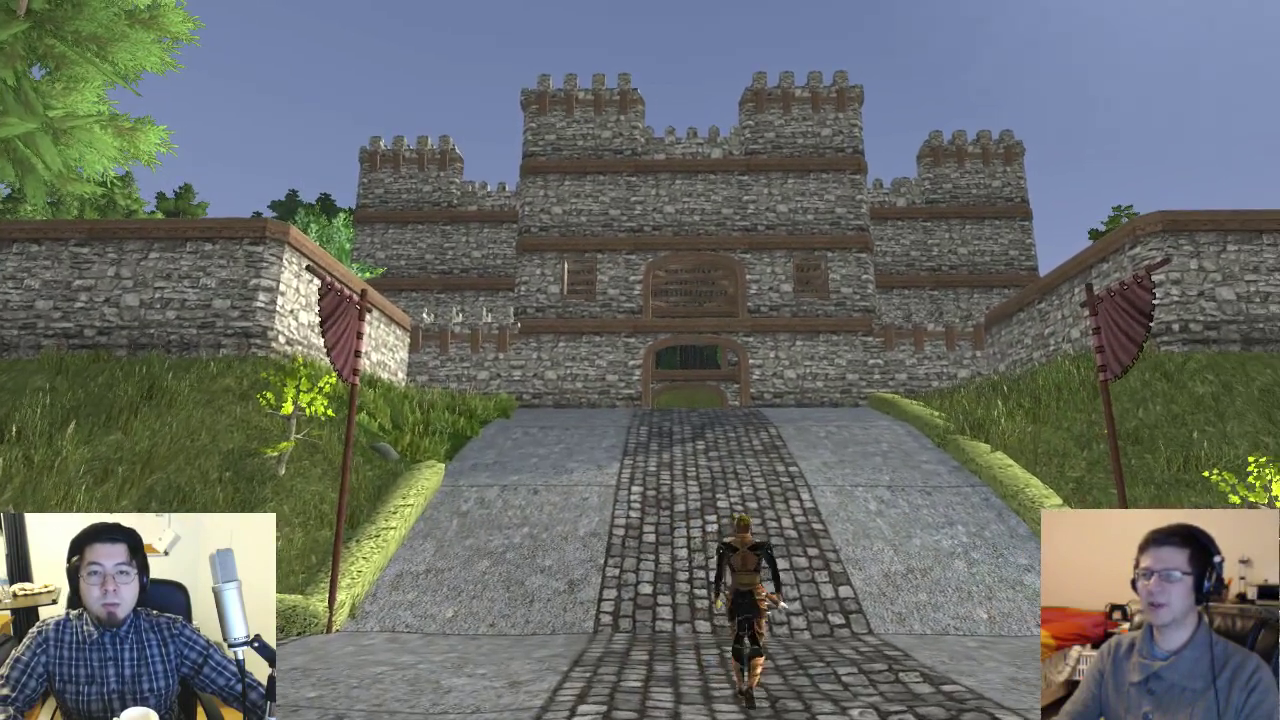
pyautogui.press('s')
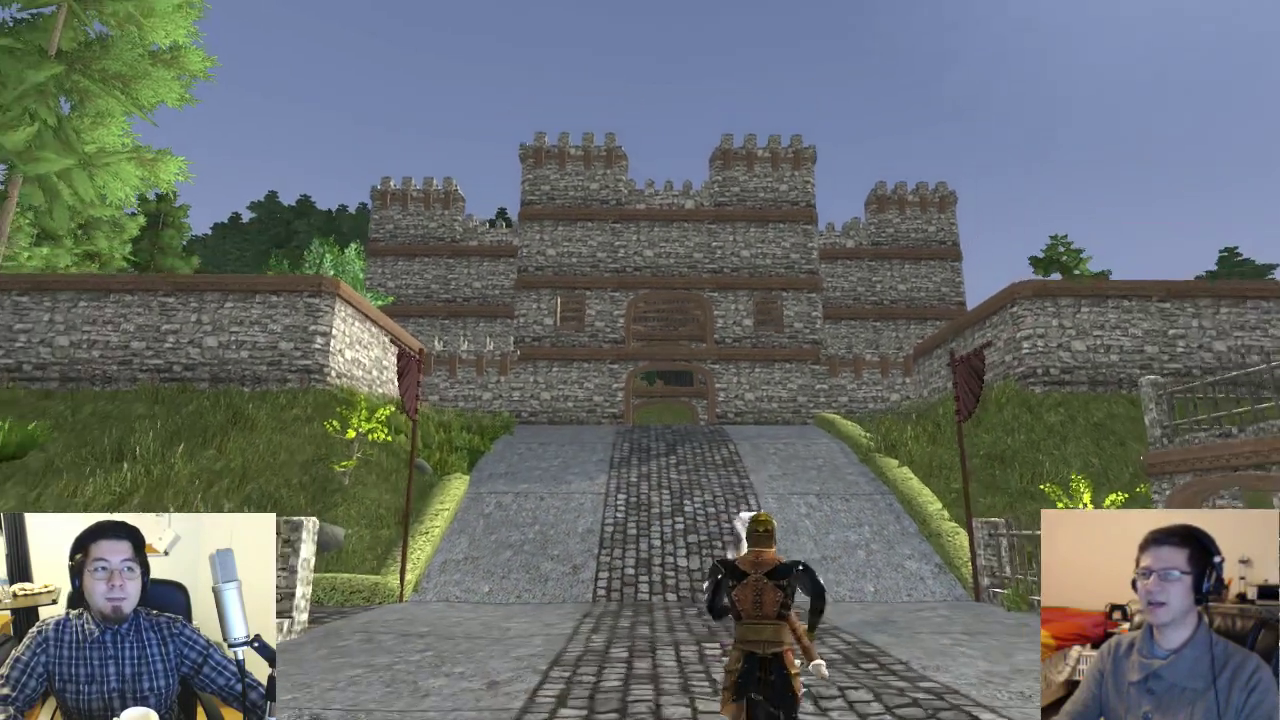
pyautogui.press('s')
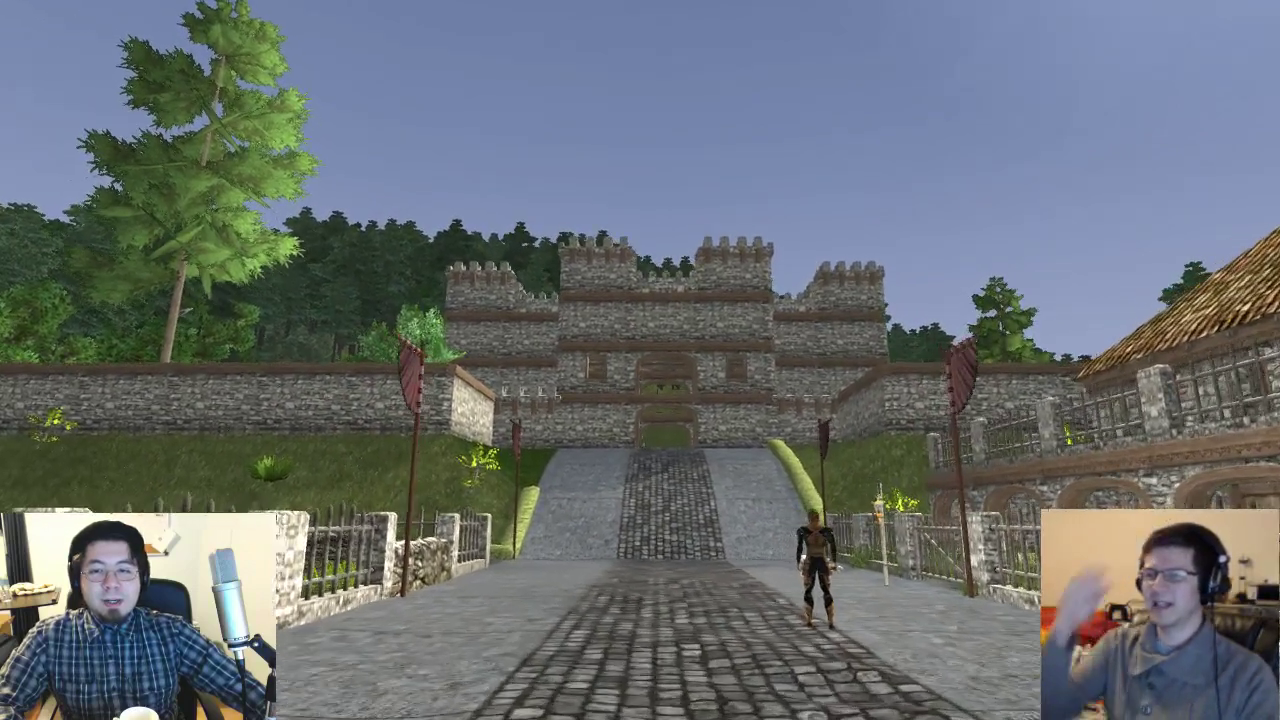
pyautogui.press('w')
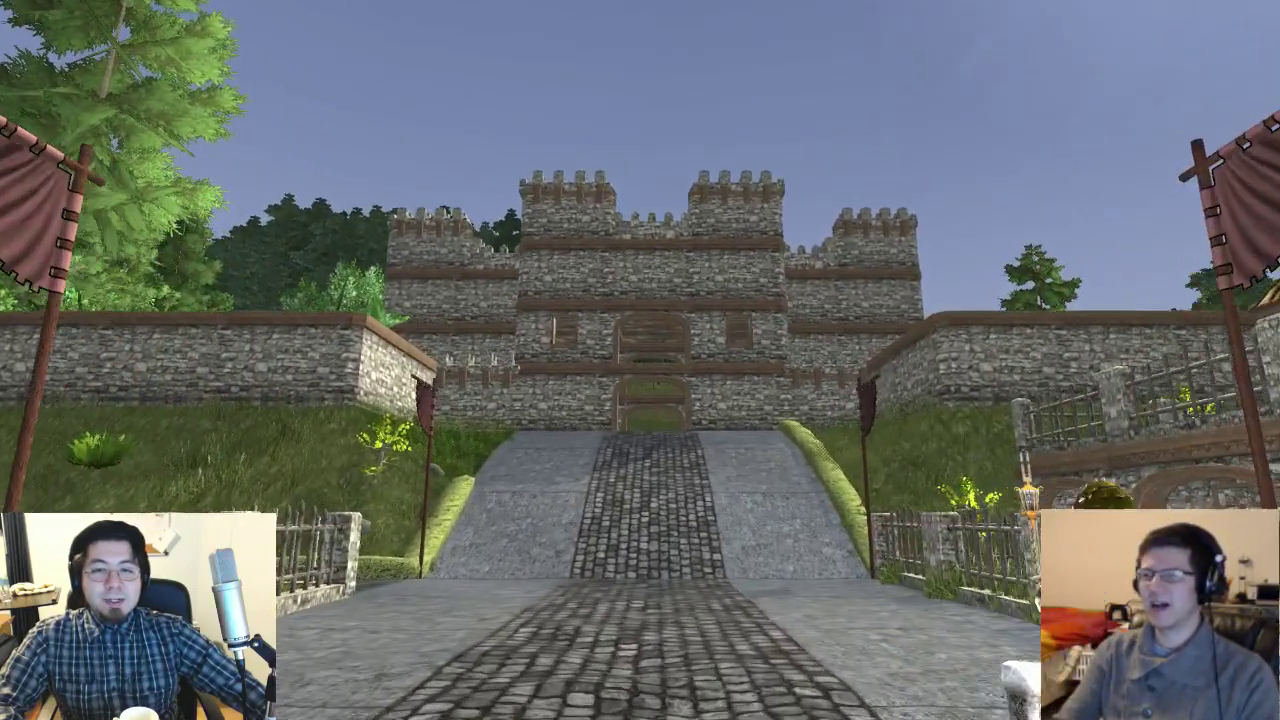
pyautogui.press('s')
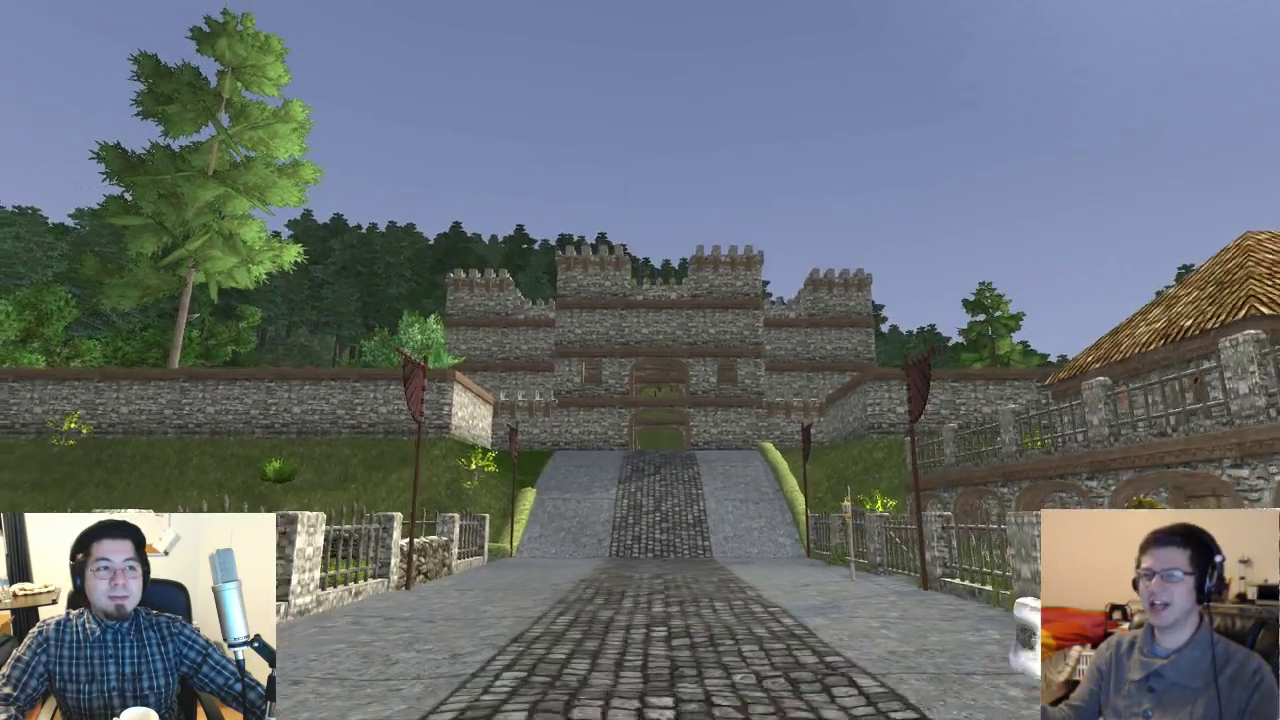
pyautogui.press('s')
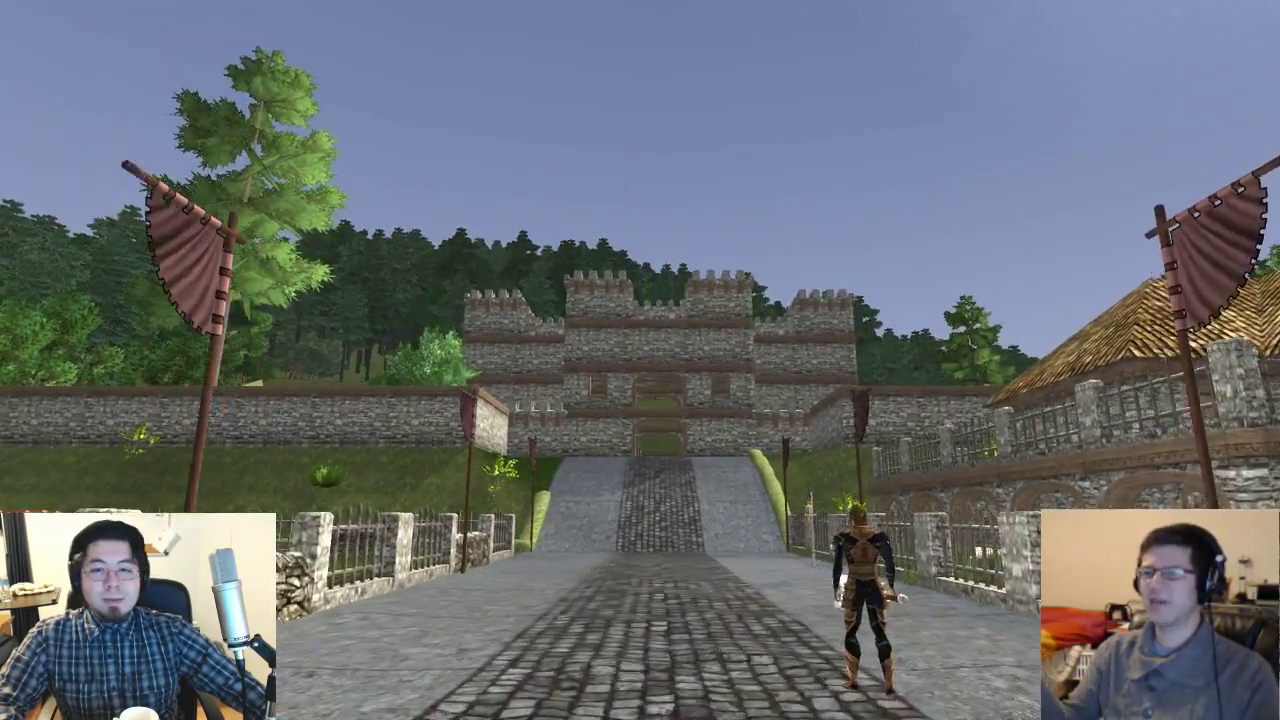
pyautogui.press('w')
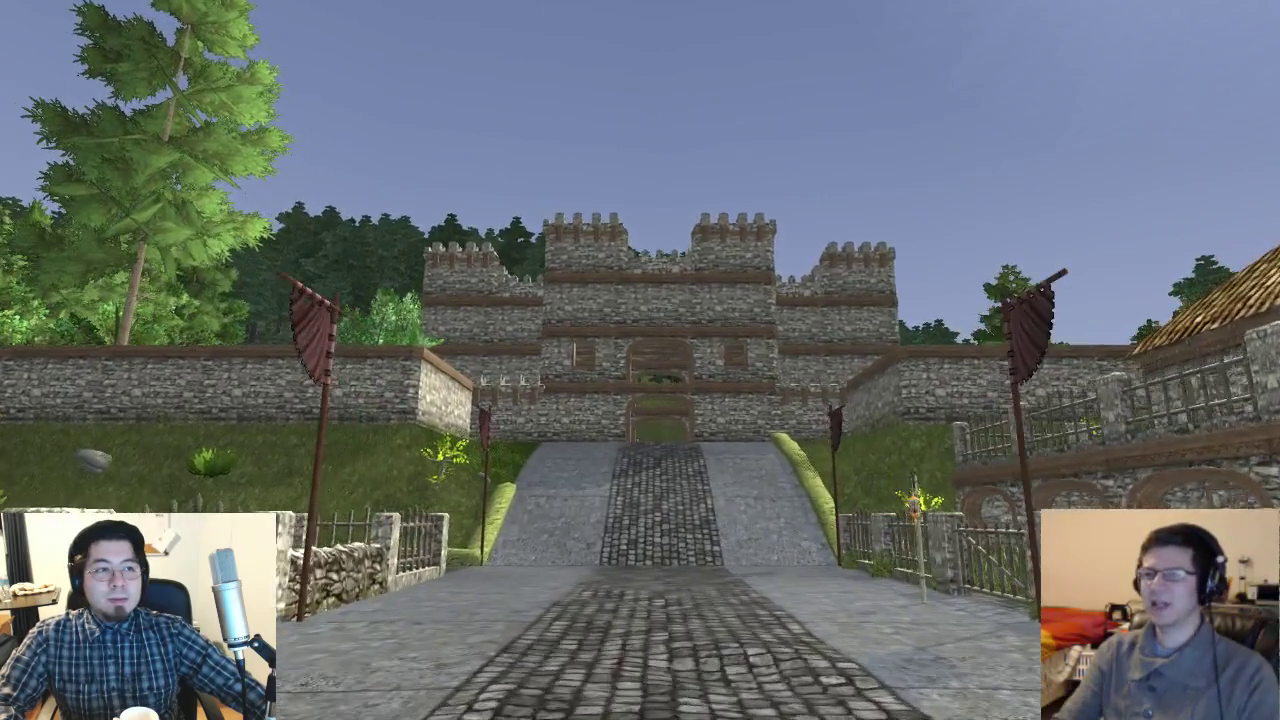